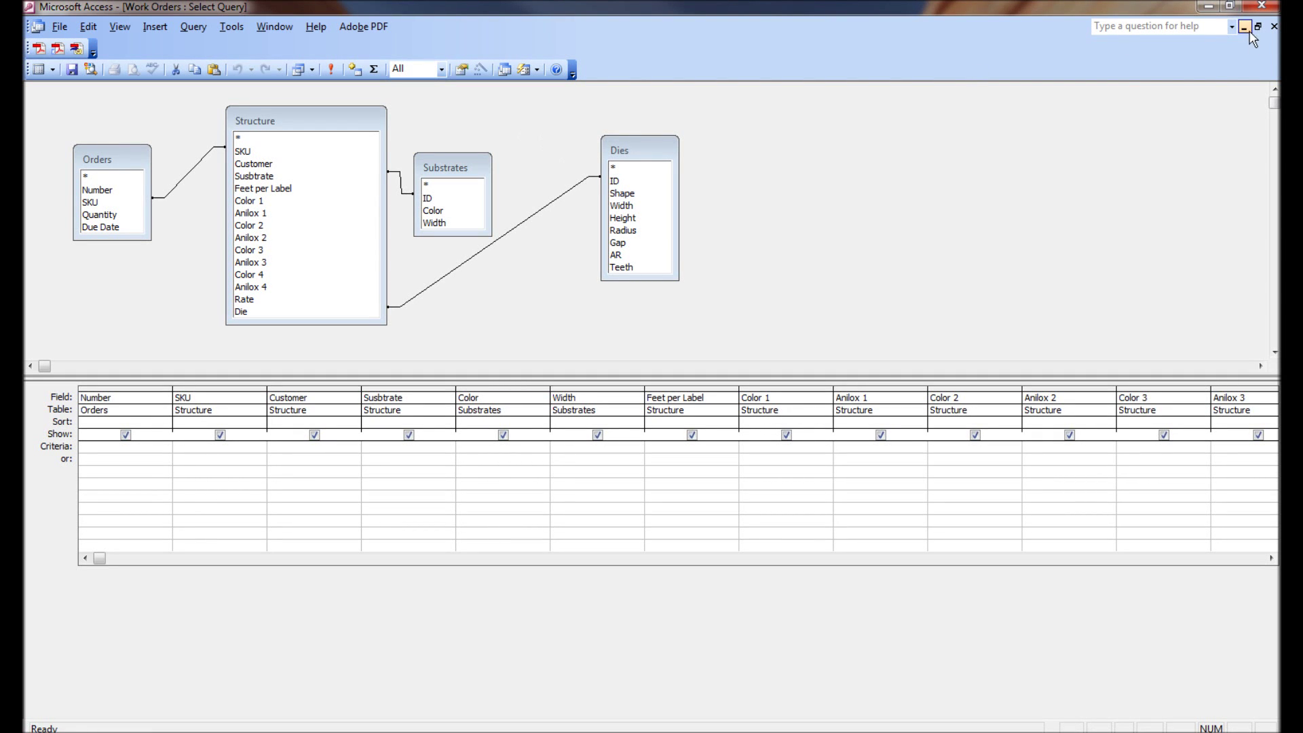
# Close the Work Orders query, exit the database program and close the Scheduling folder window.
pyautogui.click(1274, 26)
pyautogui.click(1269, 8)
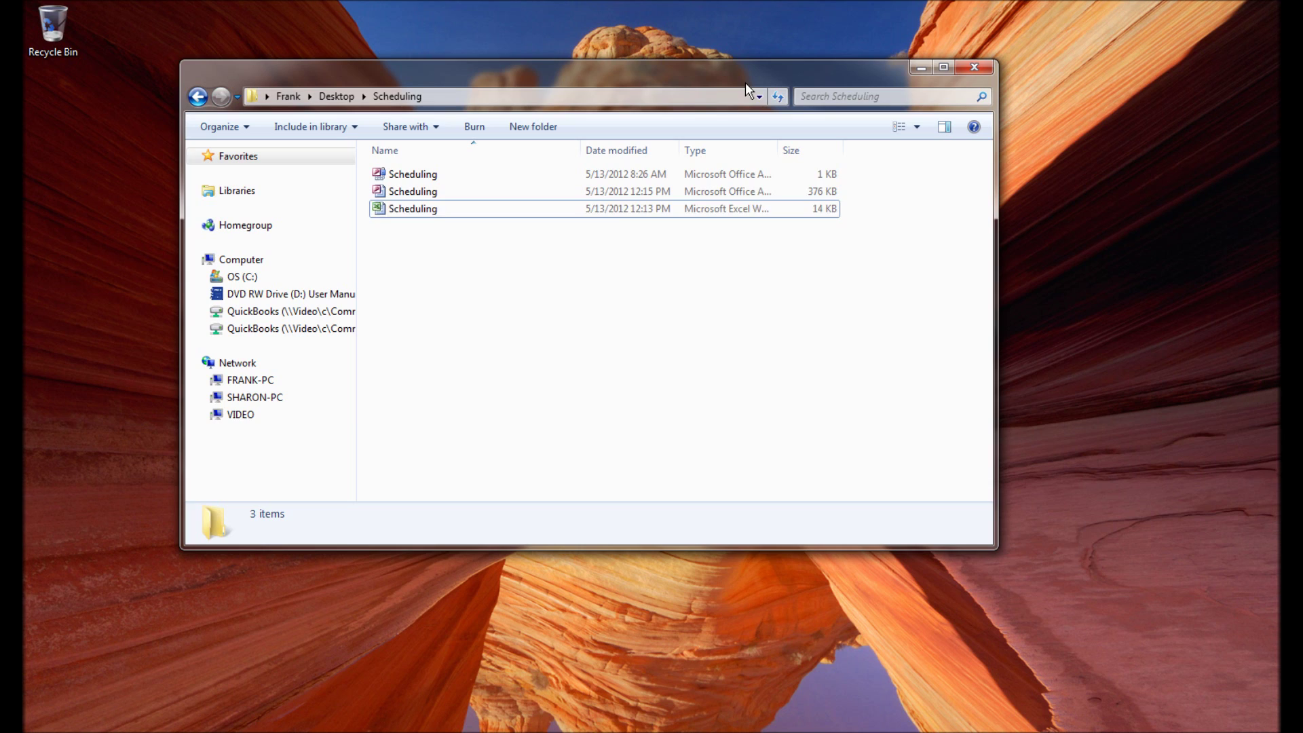
pyautogui.click(975, 69)
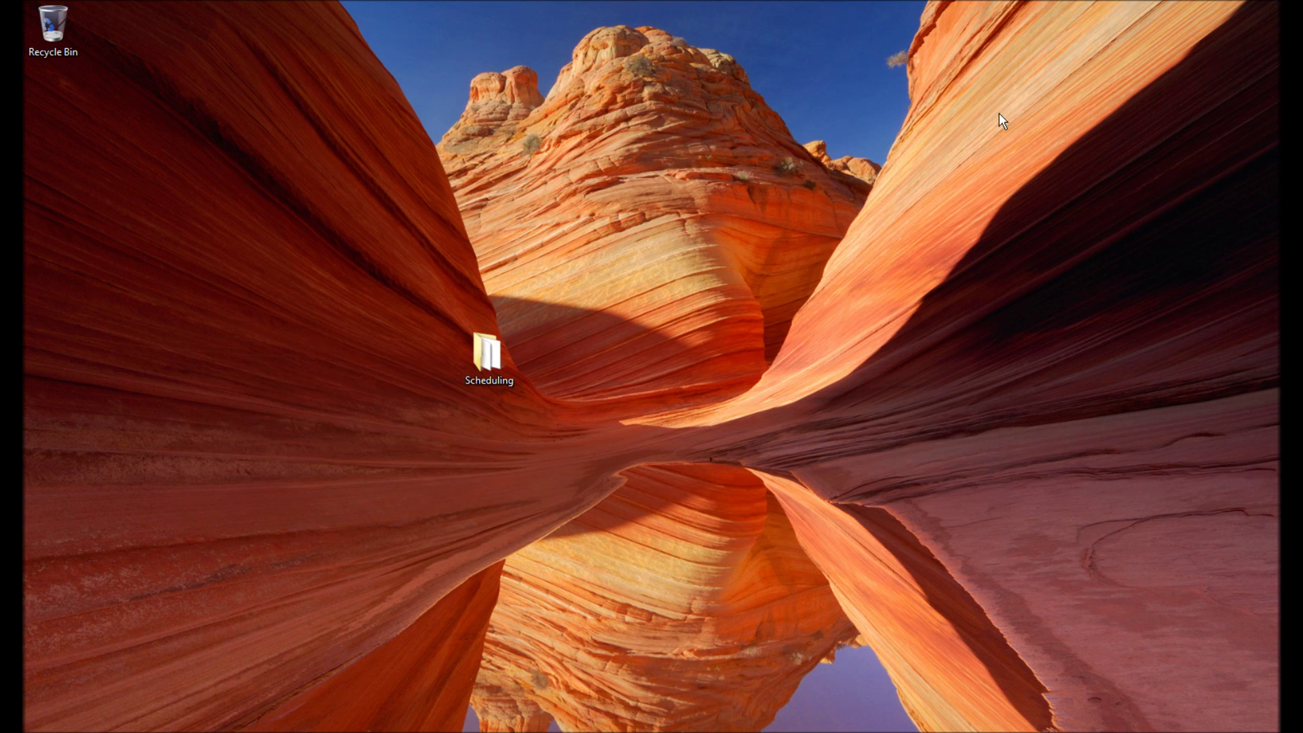
# Open the Scheduling Excel workbook from the Scheduling folder on the desktop.
pyautogui.click(489, 356)
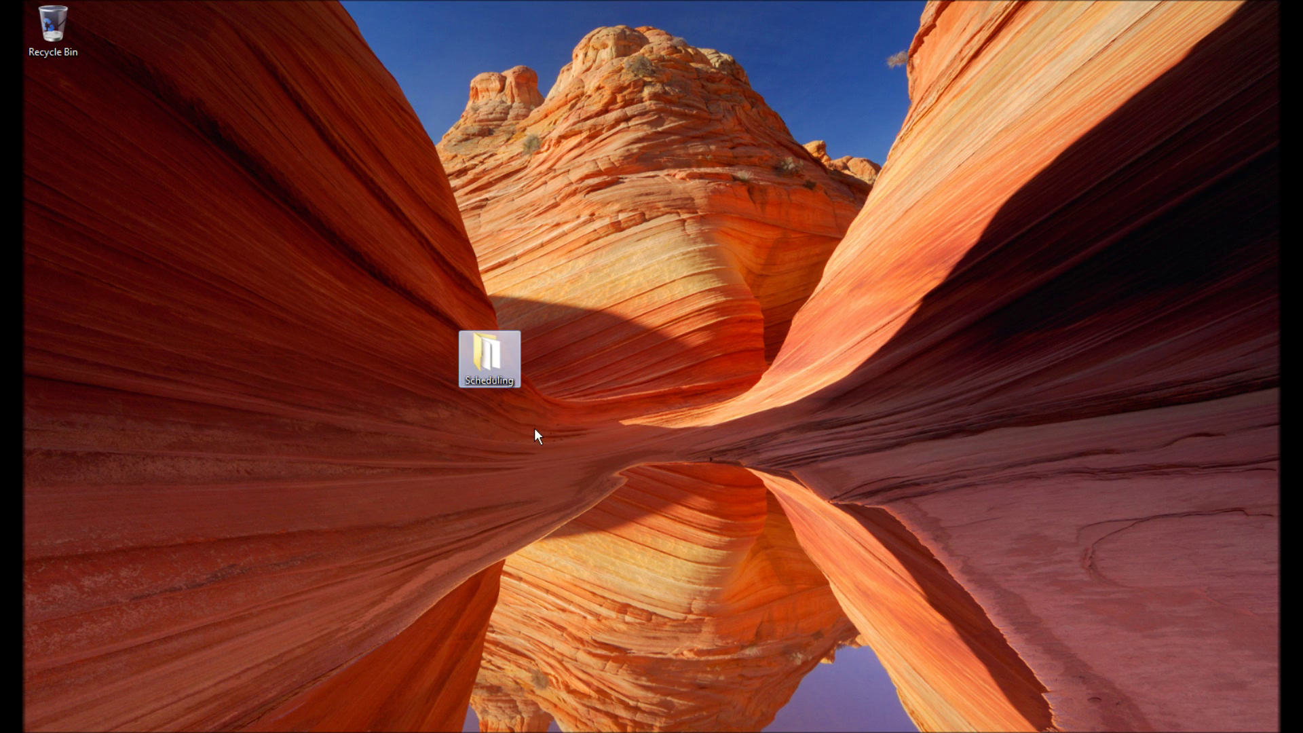
pyautogui.moveTo(503, 382)
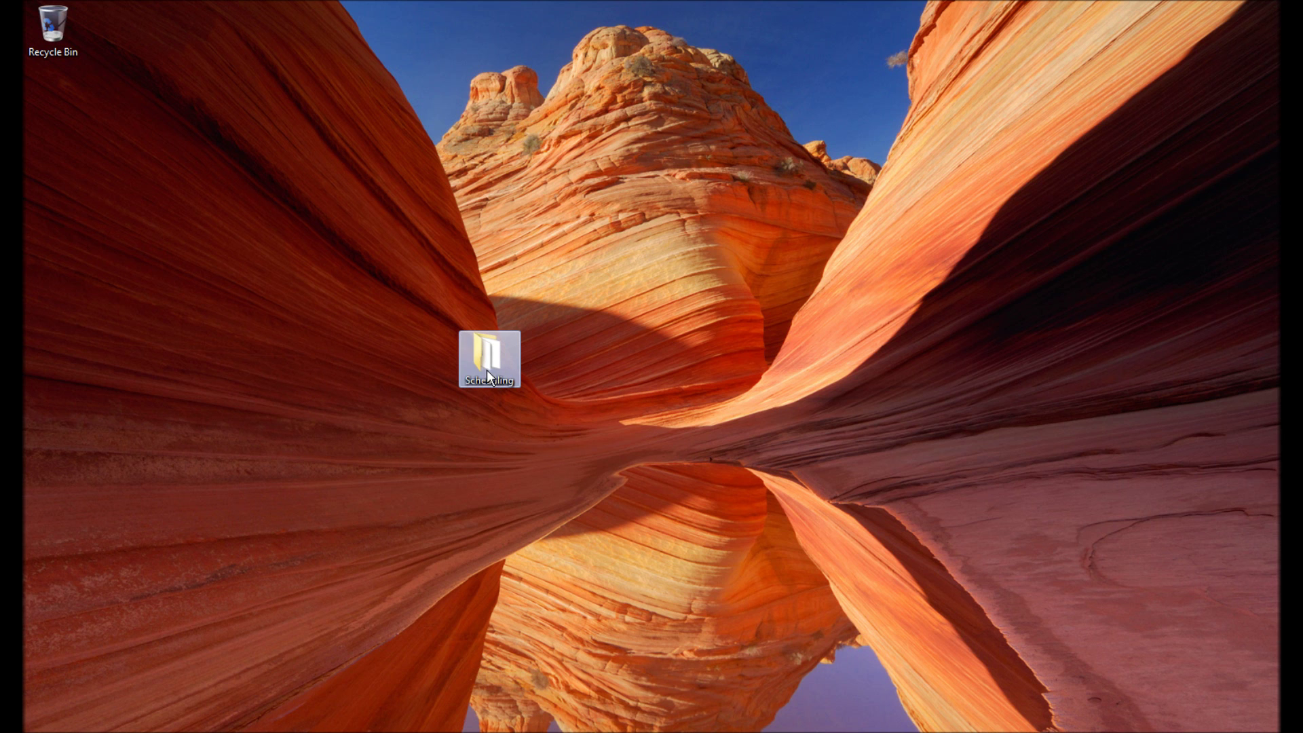
pyautogui.doubleClick(488, 375)
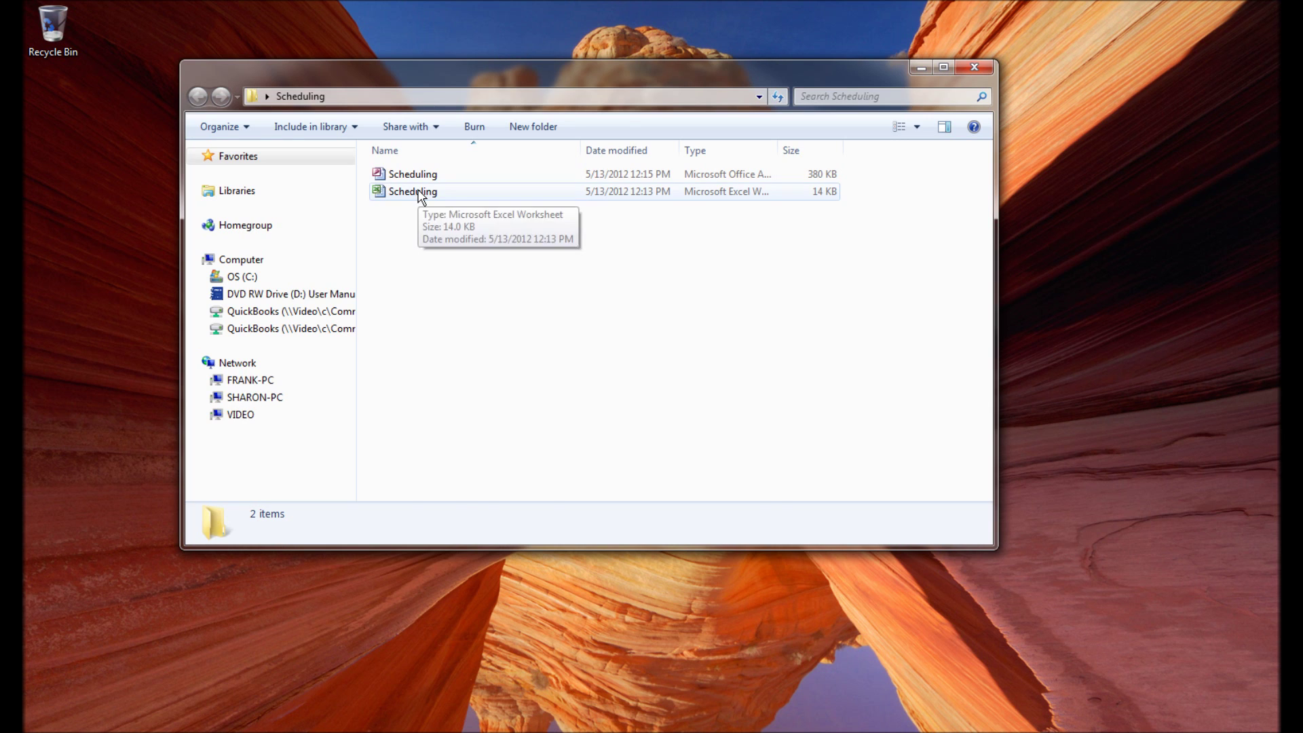
pyautogui.doubleClick(419, 192)
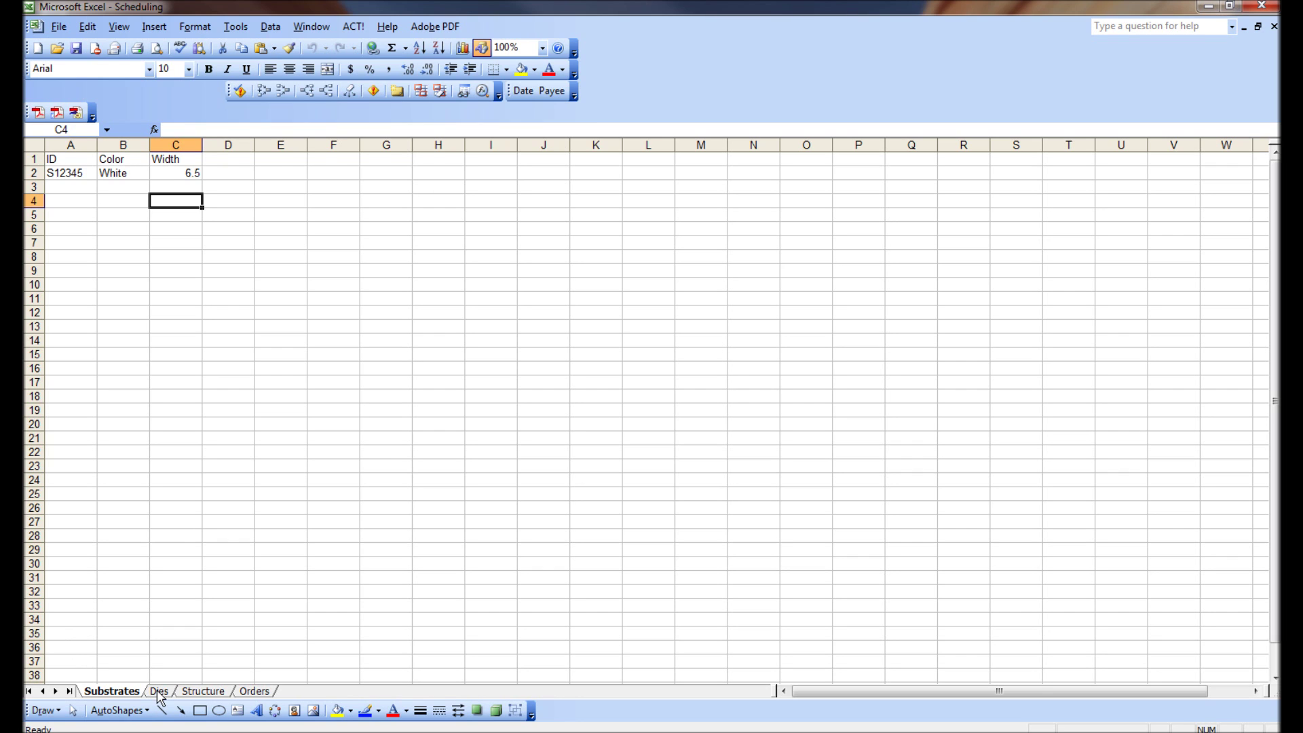
# Look through the workbook's Substrates, Dies, Structure and Orders sheets to examine their columns and sample data.
pyautogui.click(160, 691)
pyautogui.click(204, 691)
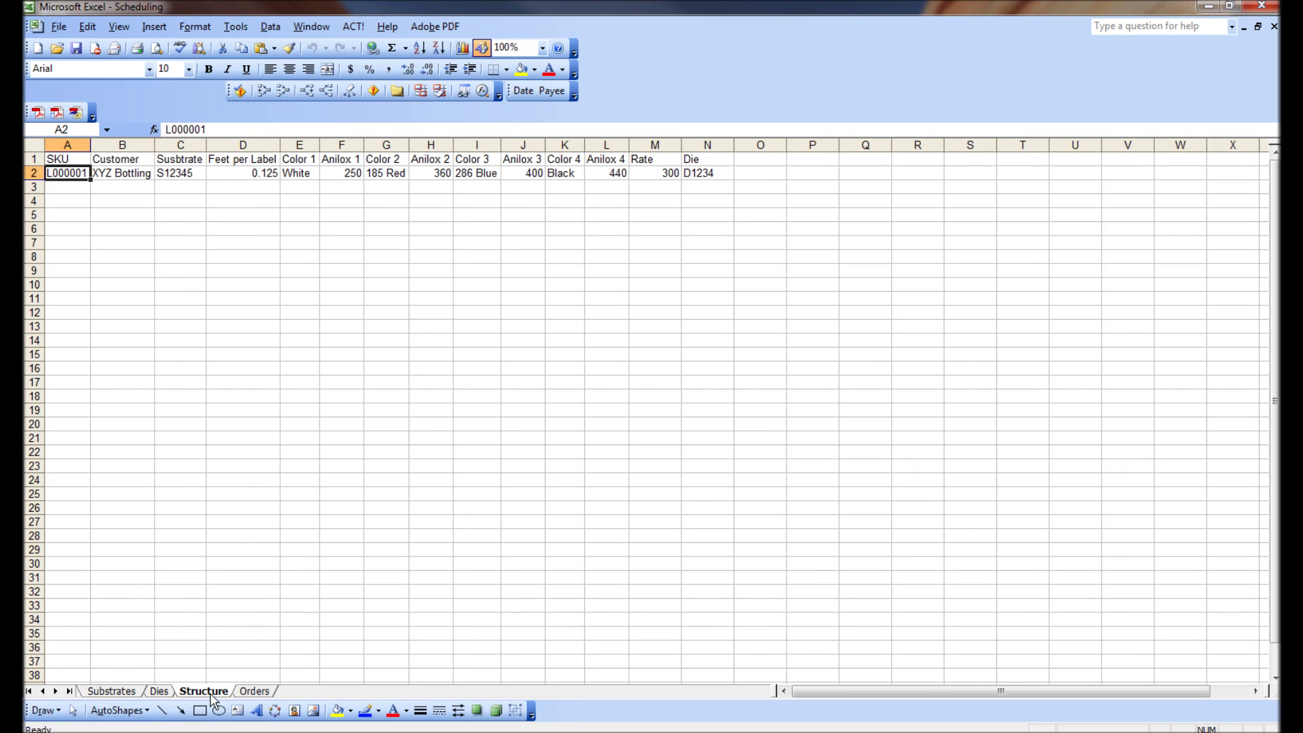
pyautogui.click(264, 693)
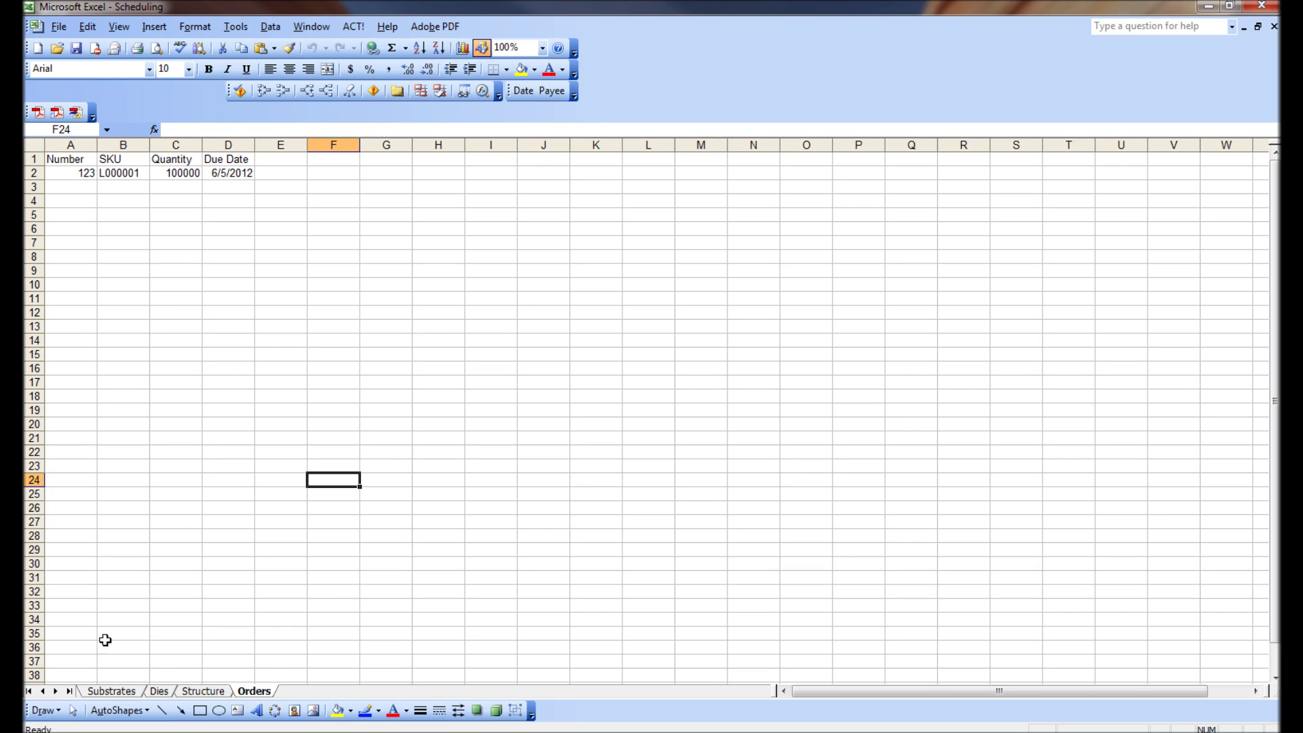
pyautogui.click(112, 690)
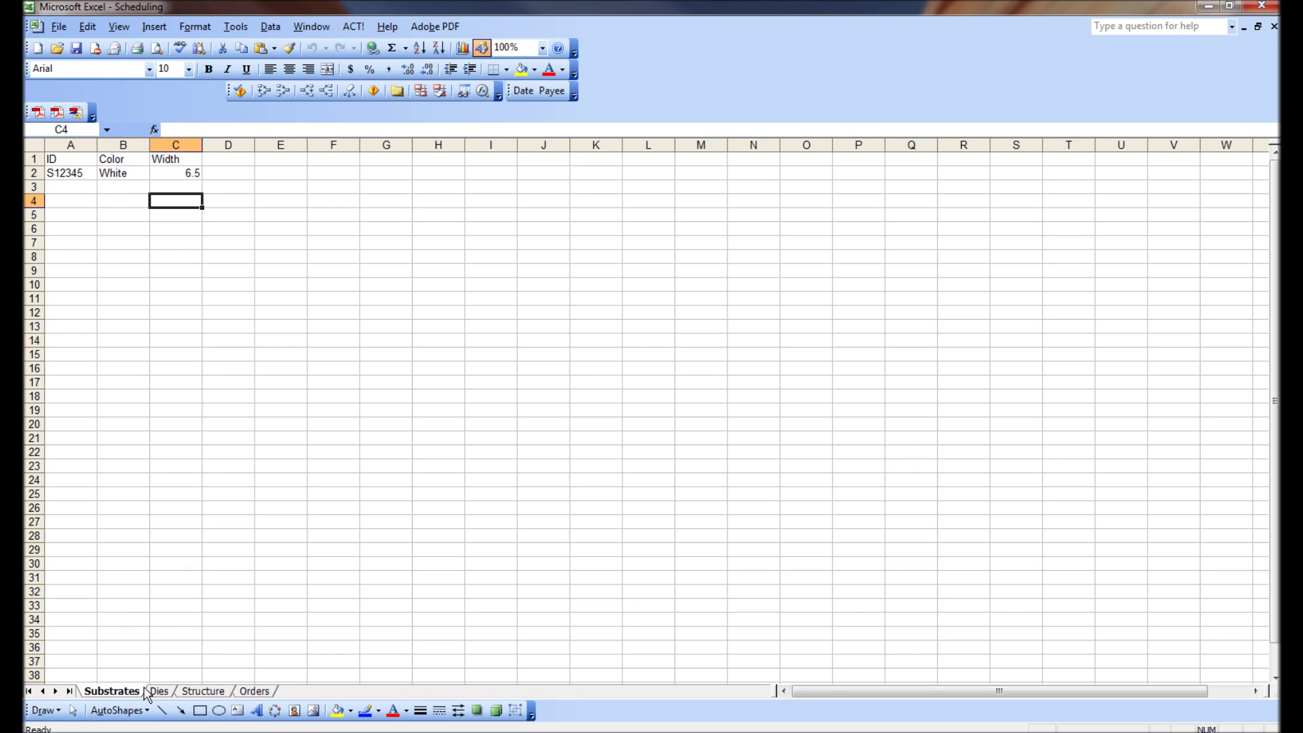
pyautogui.click(162, 692)
pyautogui.click(216, 694)
pyautogui.click(260, 697)
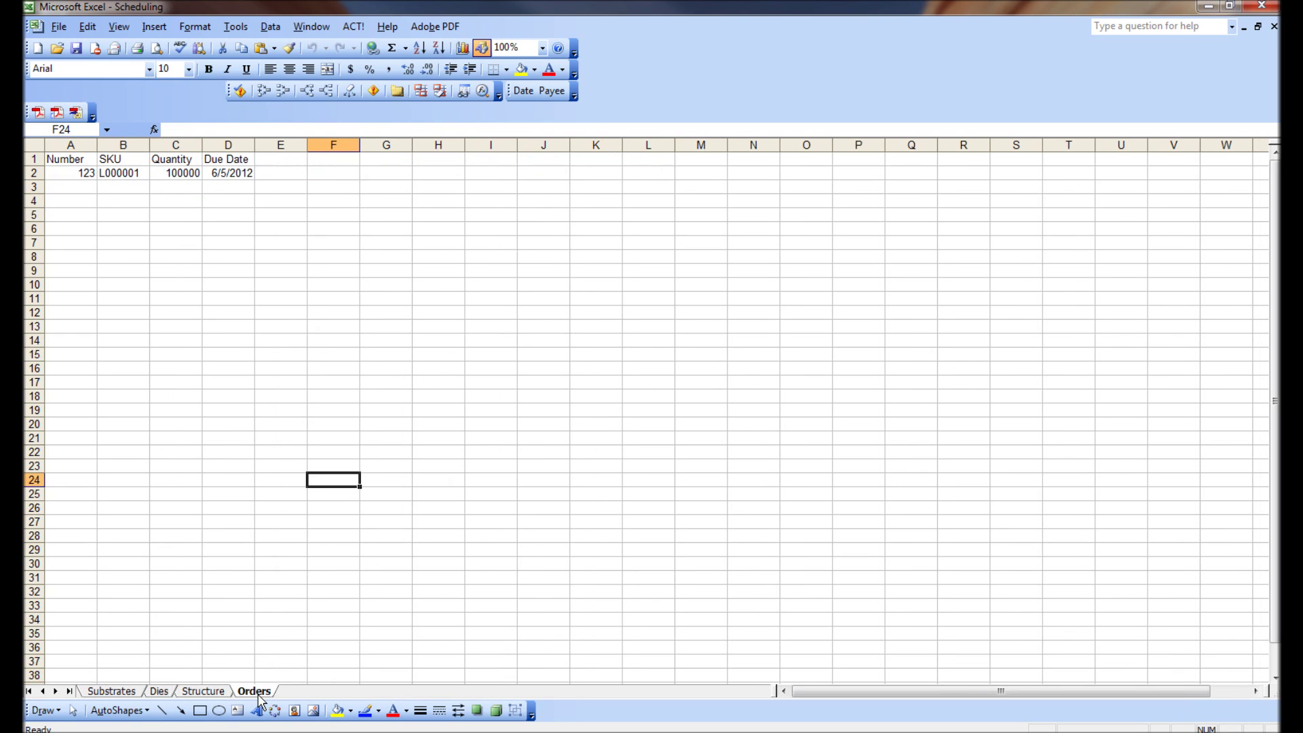
# Exit Excel and open the Scheduling Access database without blocking unsafe expressions, with its database window maximized.
pyautogui.click(1261, 7)
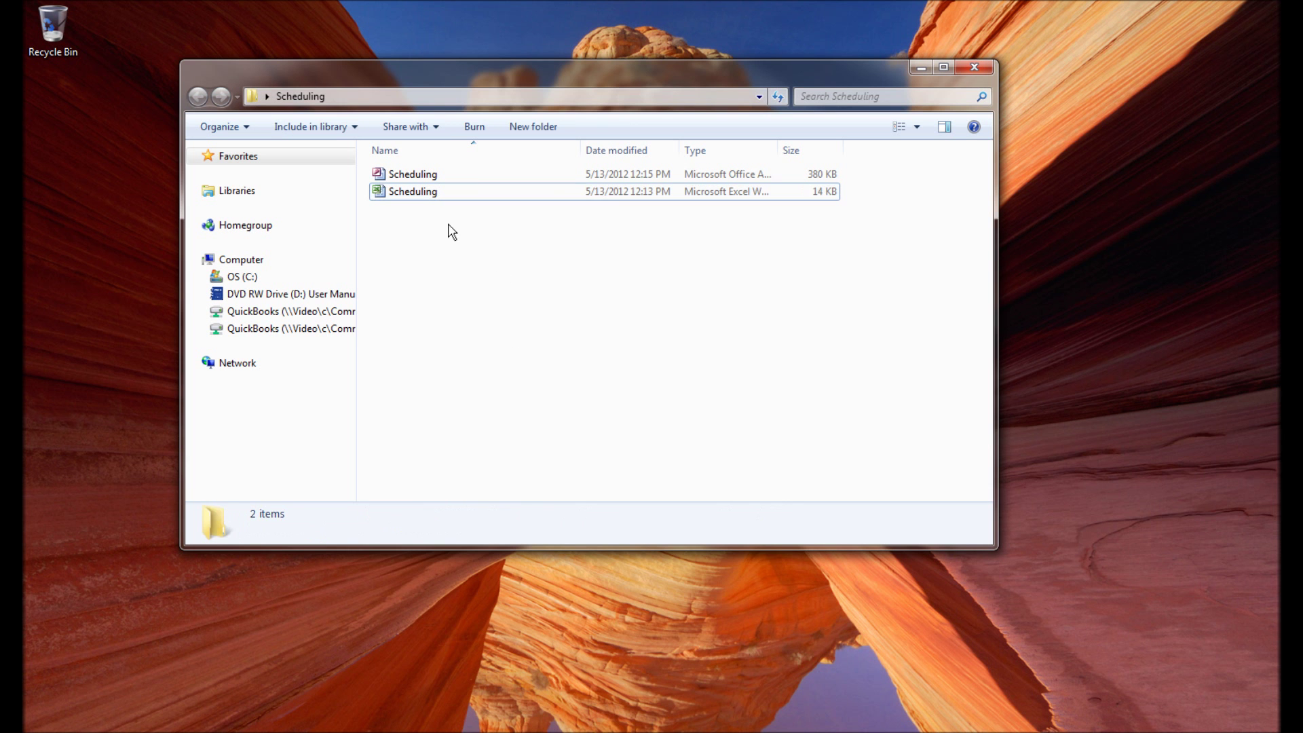
pyautogui.doubleClick(412, 172)
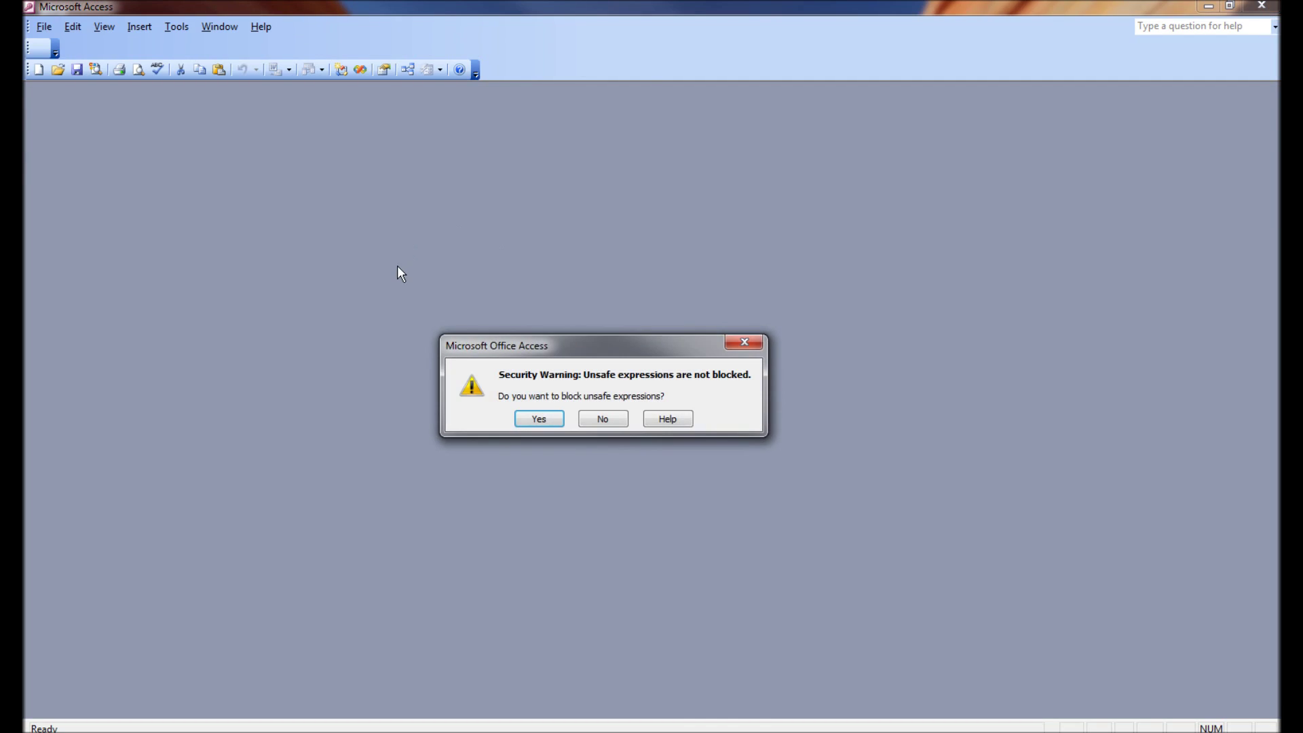
pyautogui.click(595, 418)
pyautogui.click(650, 427)
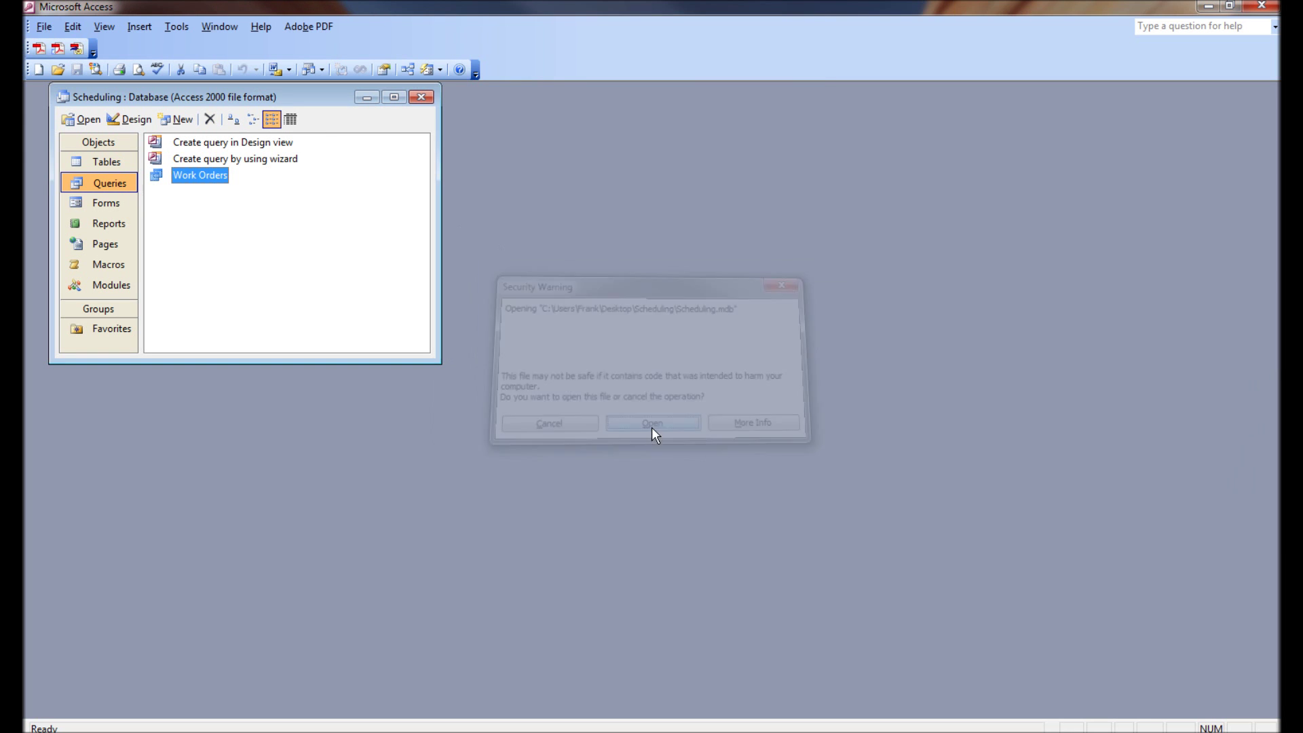
pyautogui.click(399, 97)
# Review the linked tables Dies, Orders, Structure and Substrates, and view the records of the Substrates table.
pyautogui.click(79, 139)
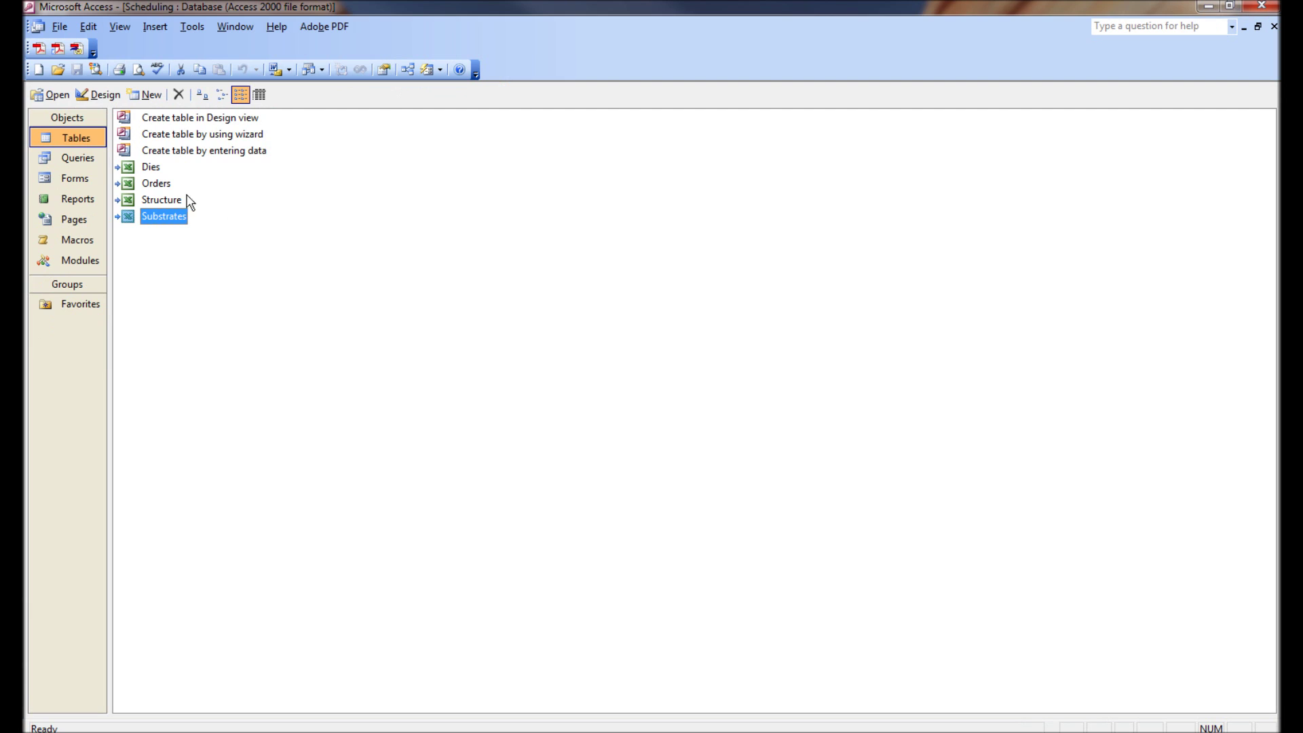
pyautogui.click(151, 171)
pyautogui.click(160, 187)
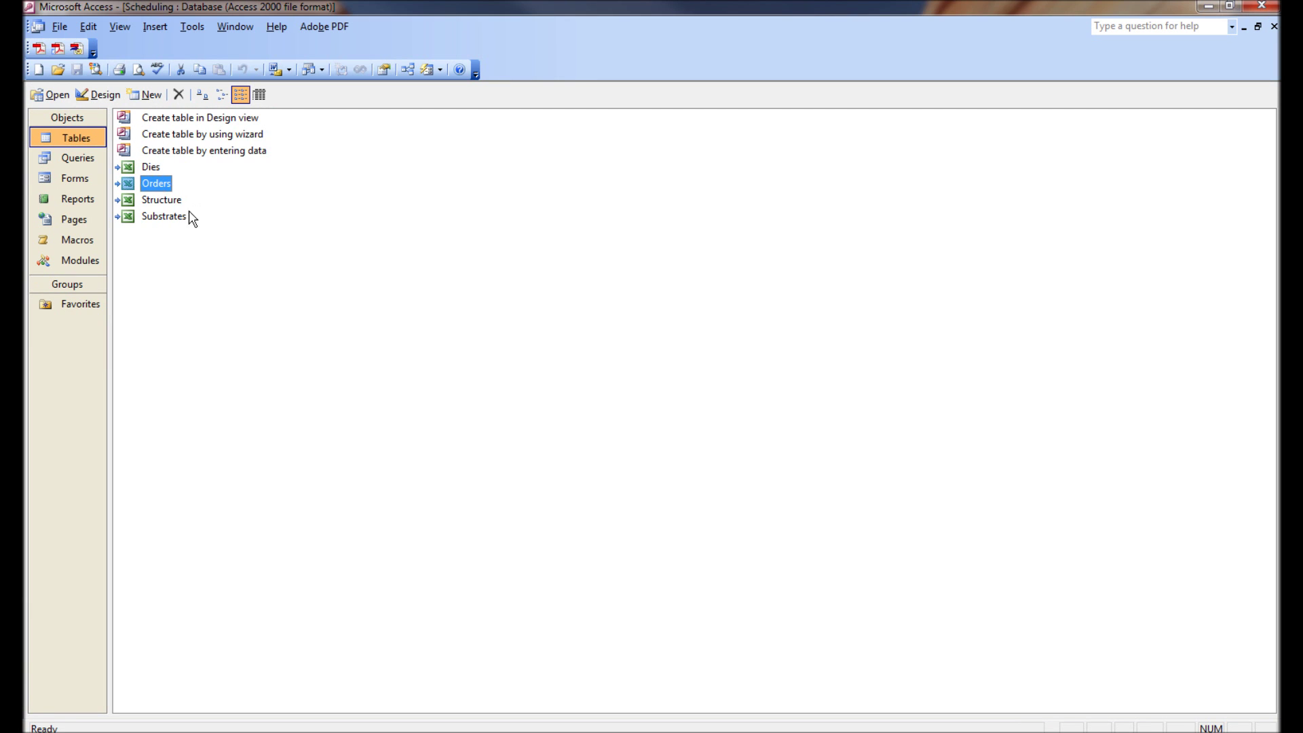
pyautogui.click(165, 201)
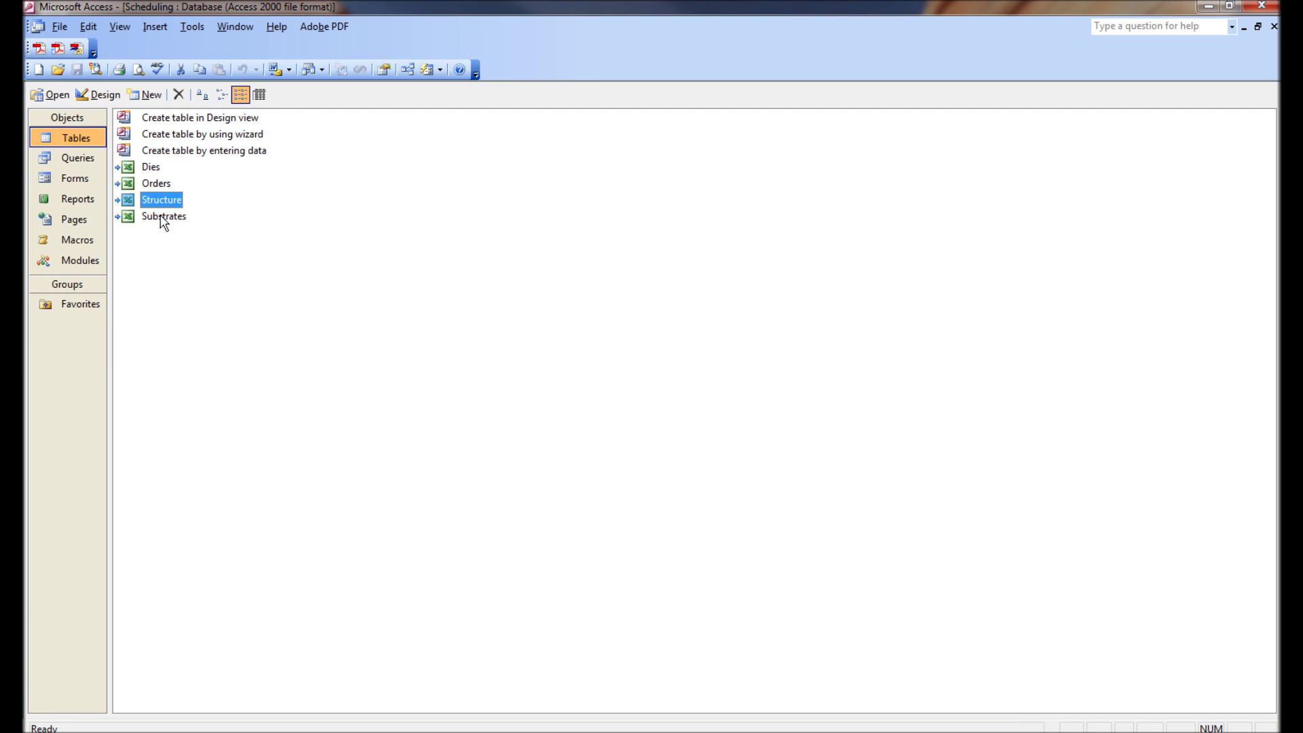
pyautogui.doubleClick(161, 216)
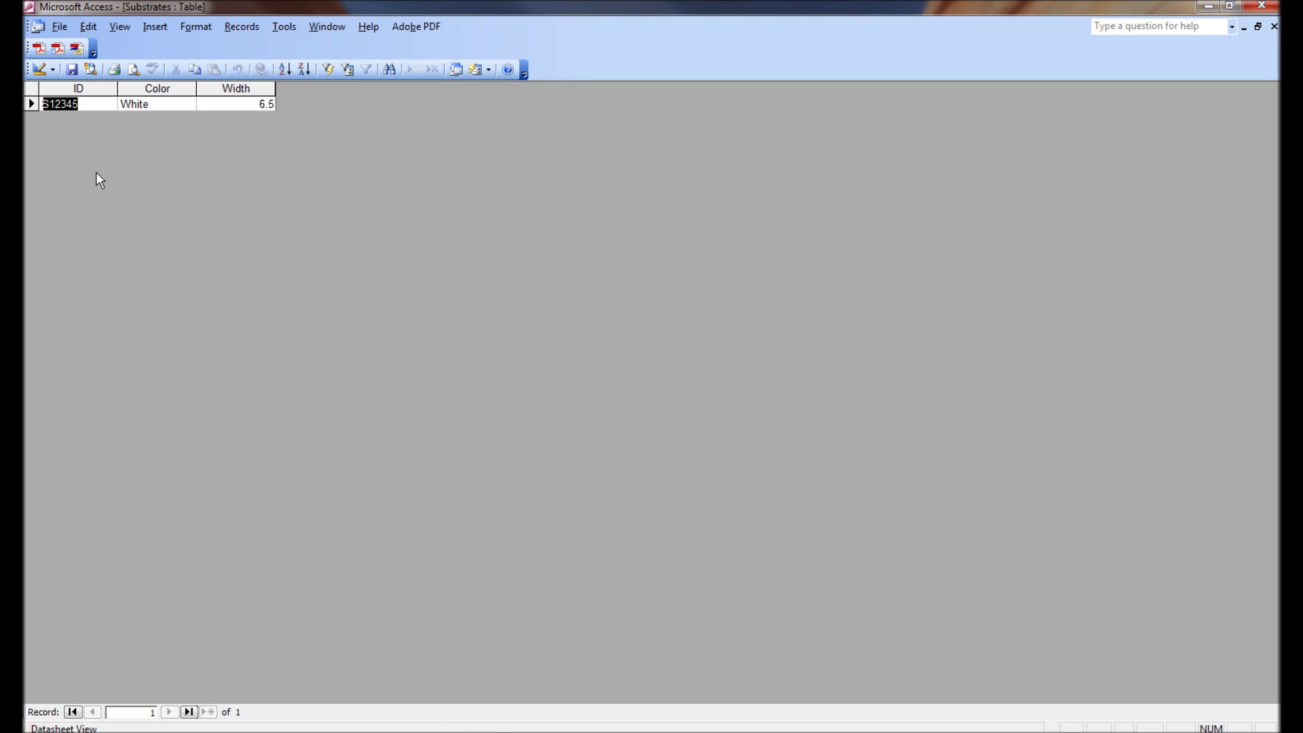
pyautogui.click(1273, 27)
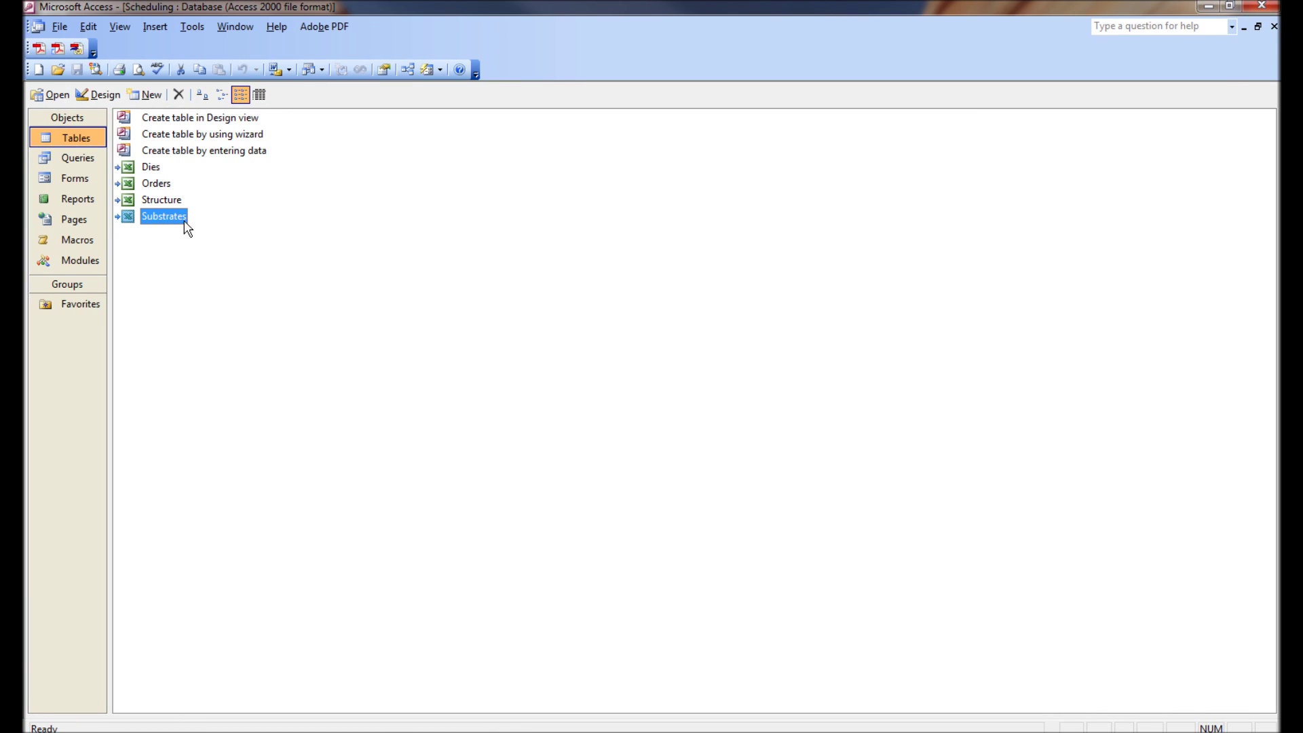
pyautogui.moveTo(153, 175)
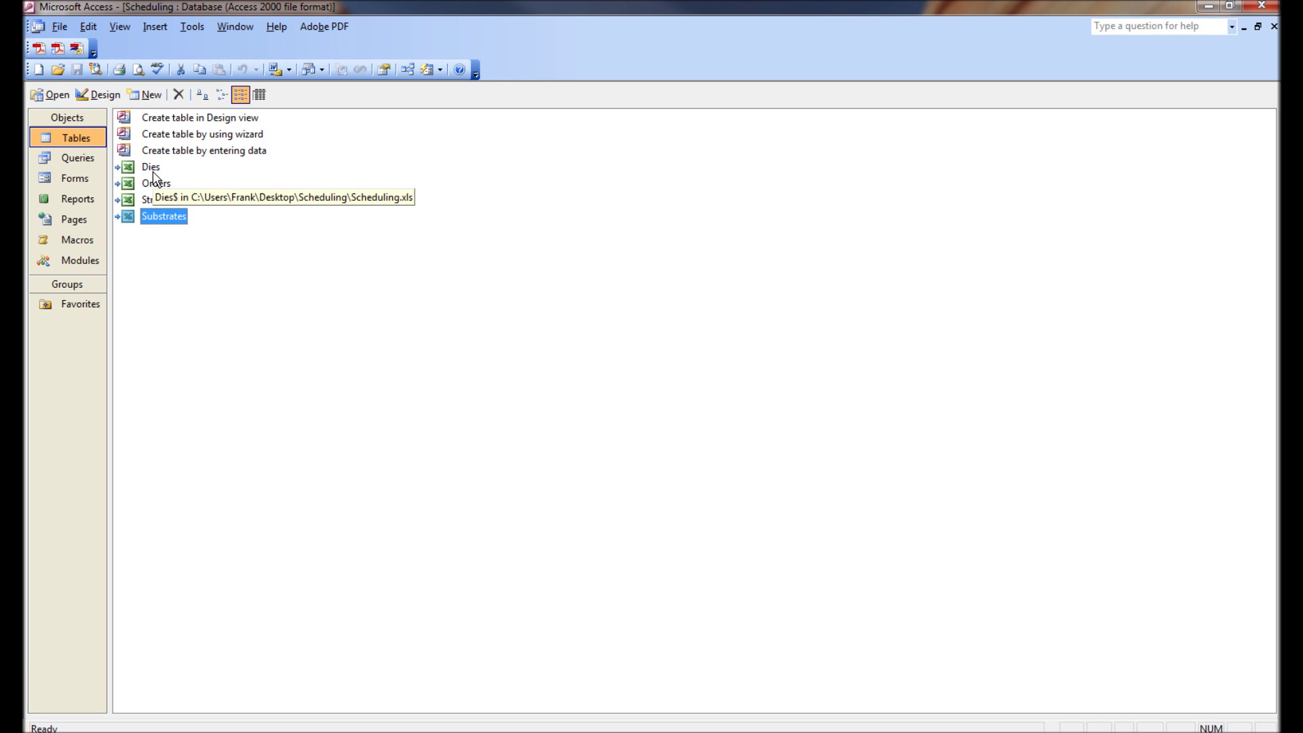
# Open the Work Orders query in Design view and examine its table joins and output fields, including the Orders fields.
pyautogui.click(68, 160)
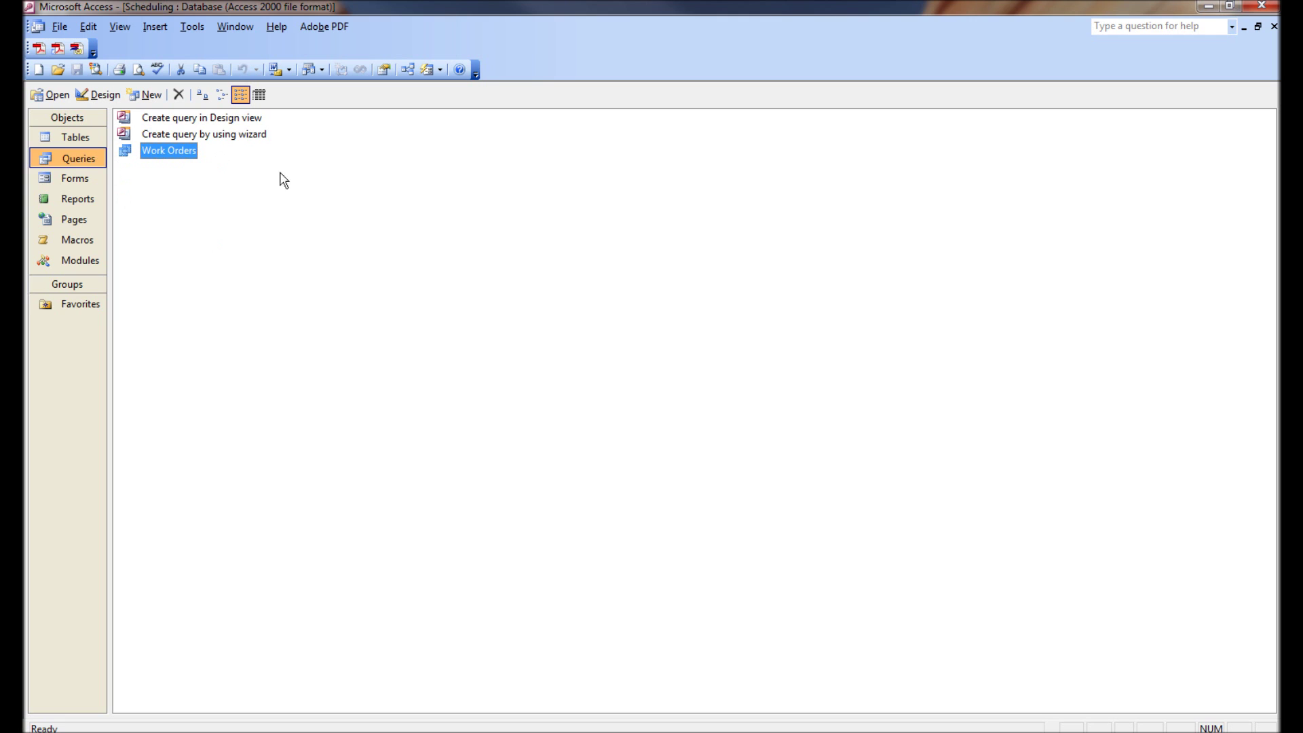
pyautogui.click(91, 97)
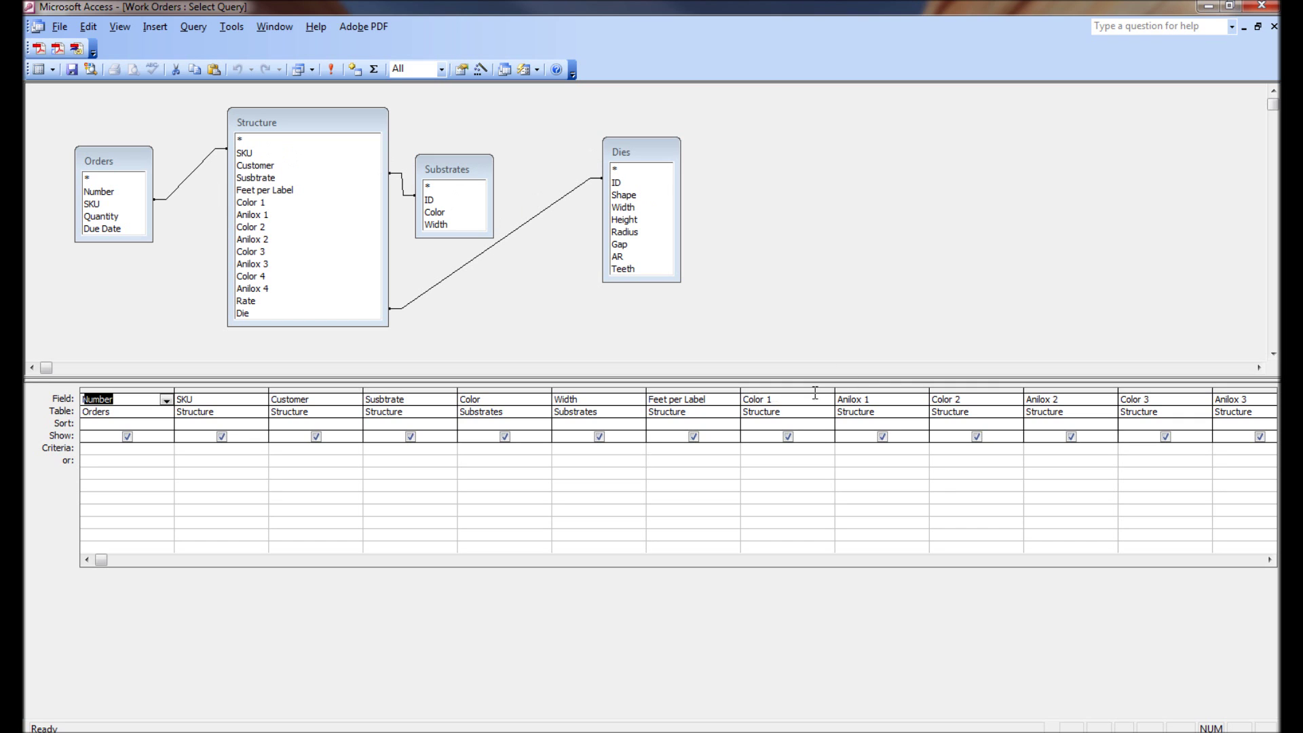
pyautogui.click(1270, 560)
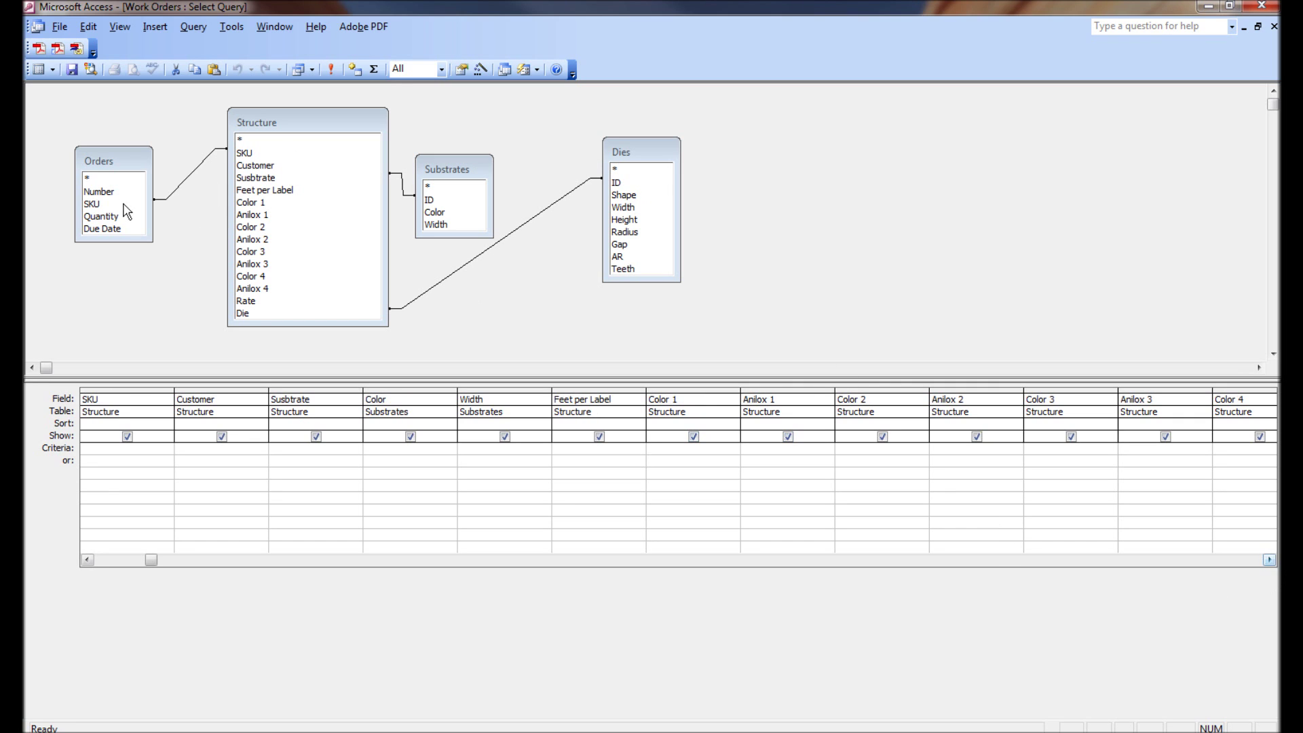
pyautogui.click(107, 195)
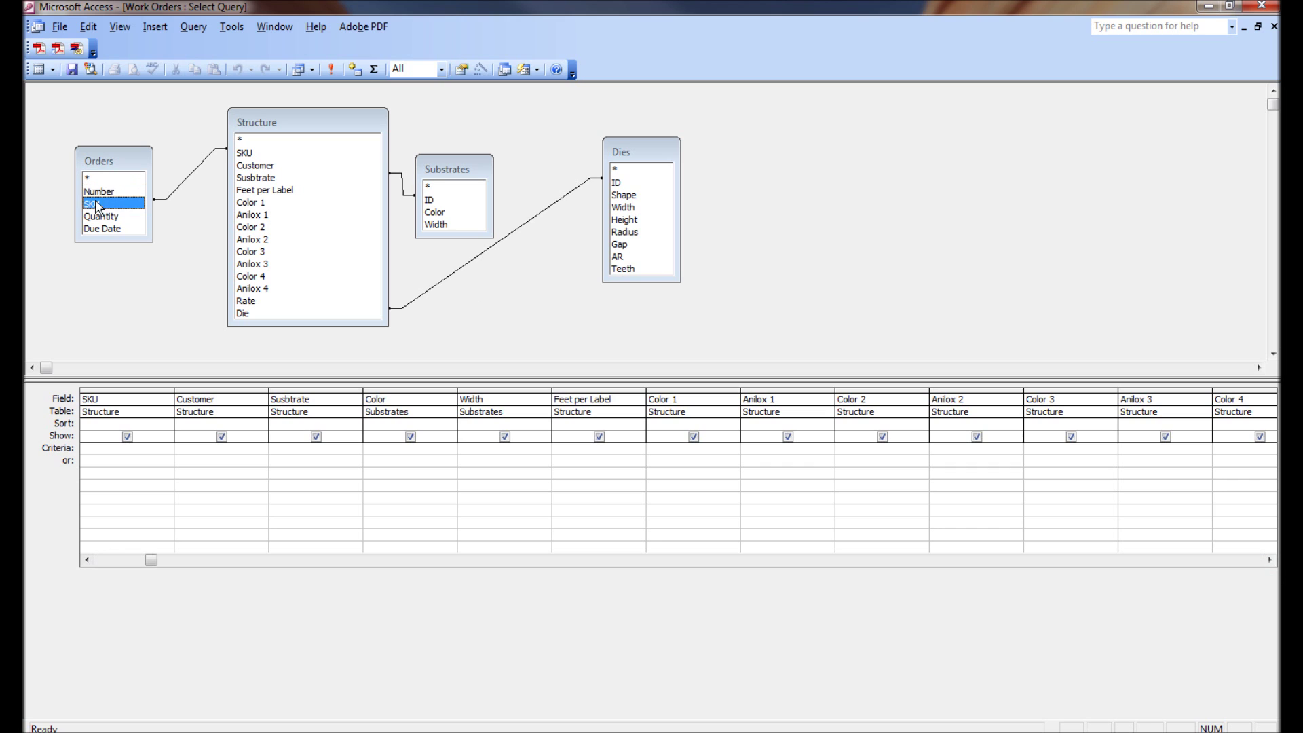
pyautogui.click(112, 217)
pyautogui.click(104, 229)
# Run the Work Orders query, review all of its result columns and close it.
pyautogui.click(329, 74)
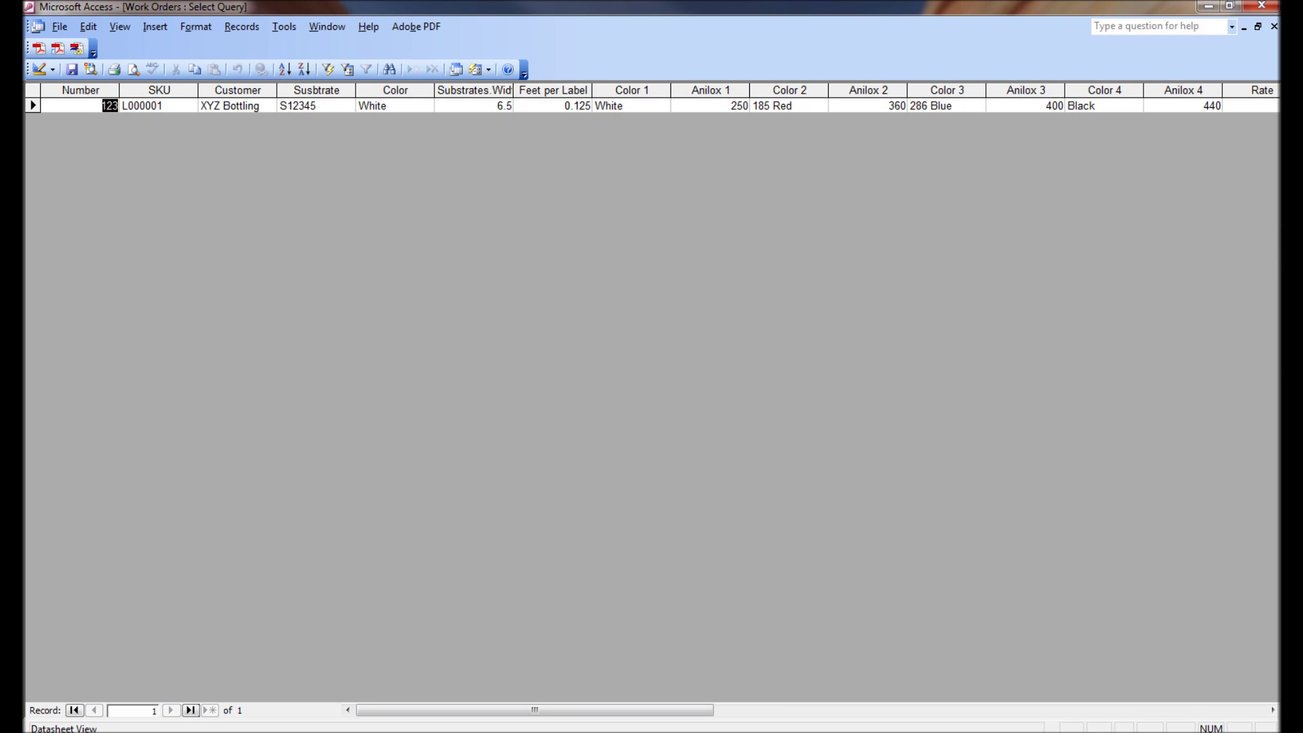
pyautogui.click(1272, 710)
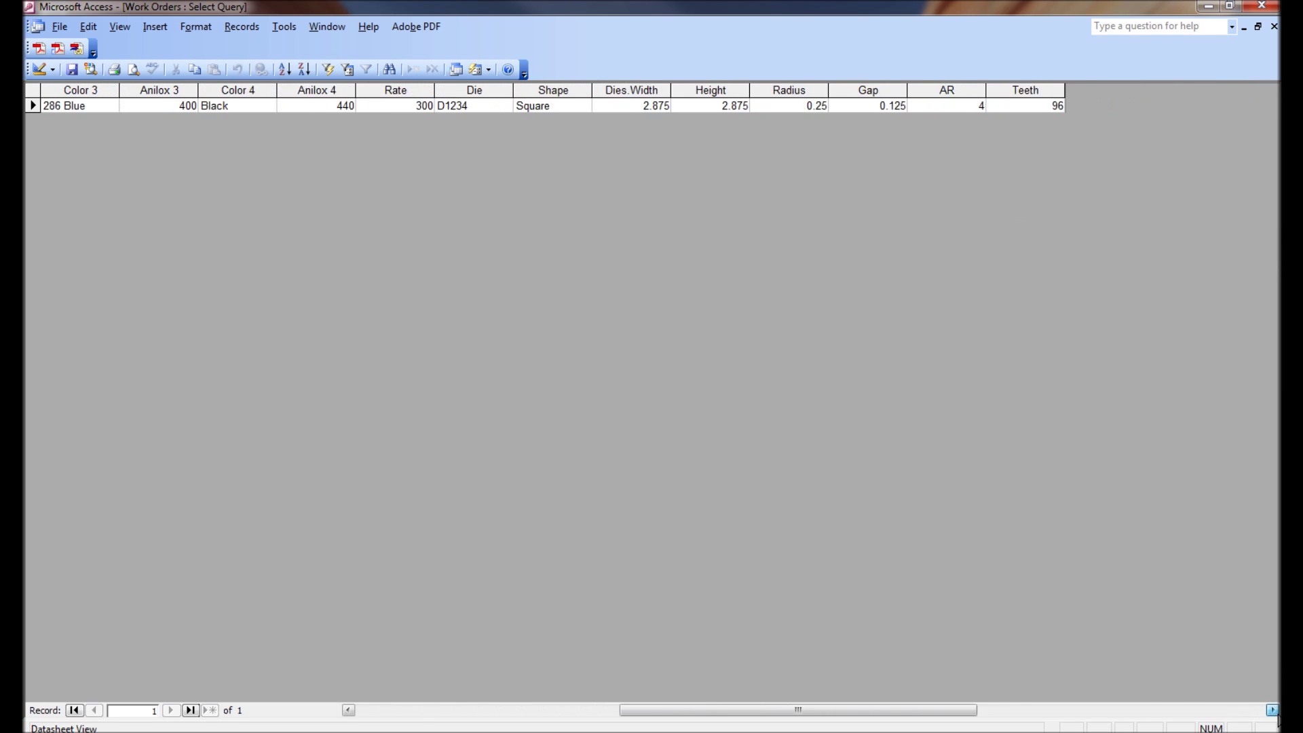
pyautogui.click(1272, 710)
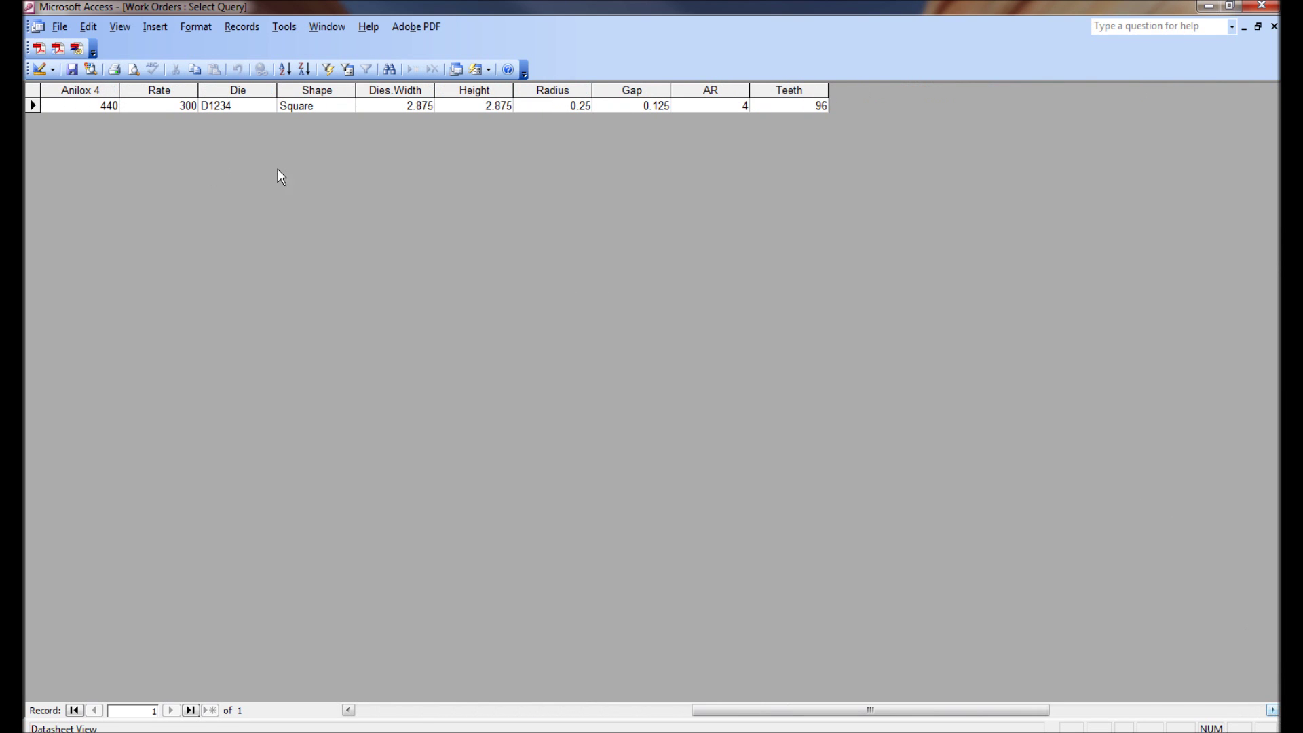
pyautogui.click(1274, 27)
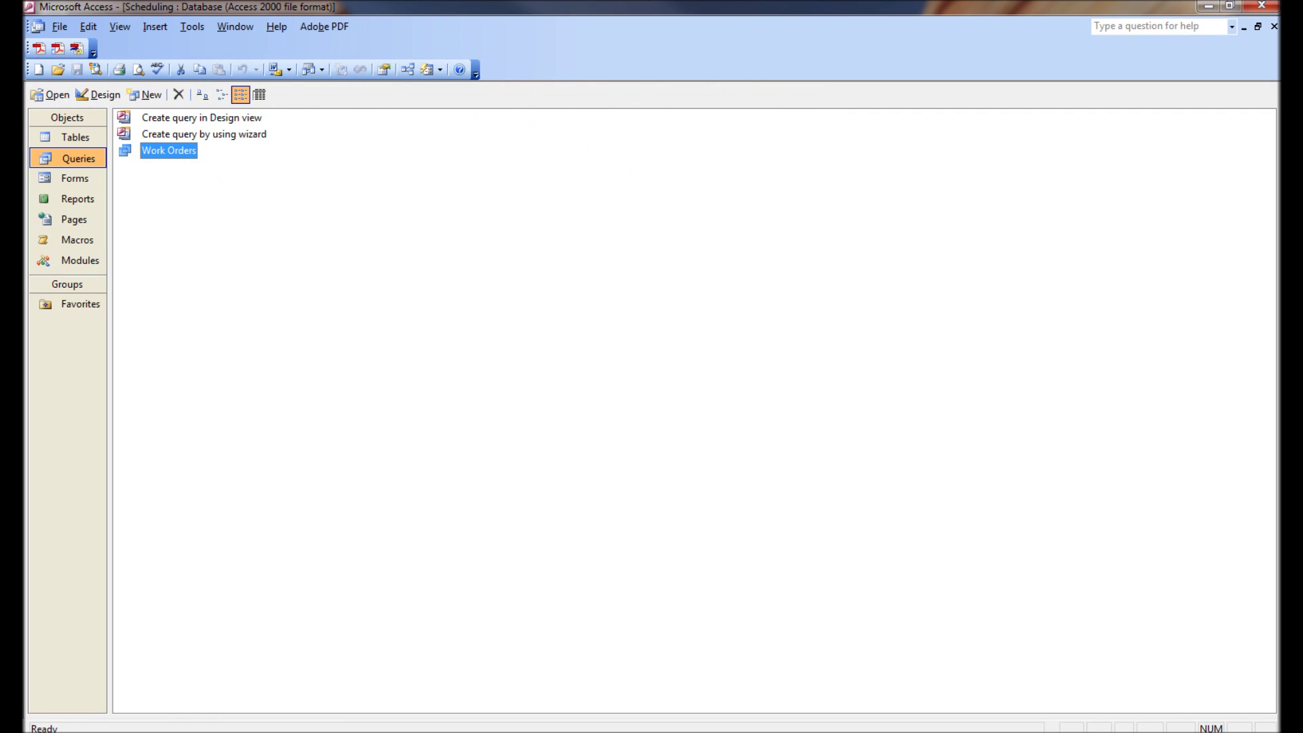
# Switch to the Scheduling folder window to check its Excel workbook, and return to the Work Orders query in the Access database.
pyautogui.hotkey('alt', 'Tab')
pyautogui.click(428, 221)
pyautogui.click(426, 206)
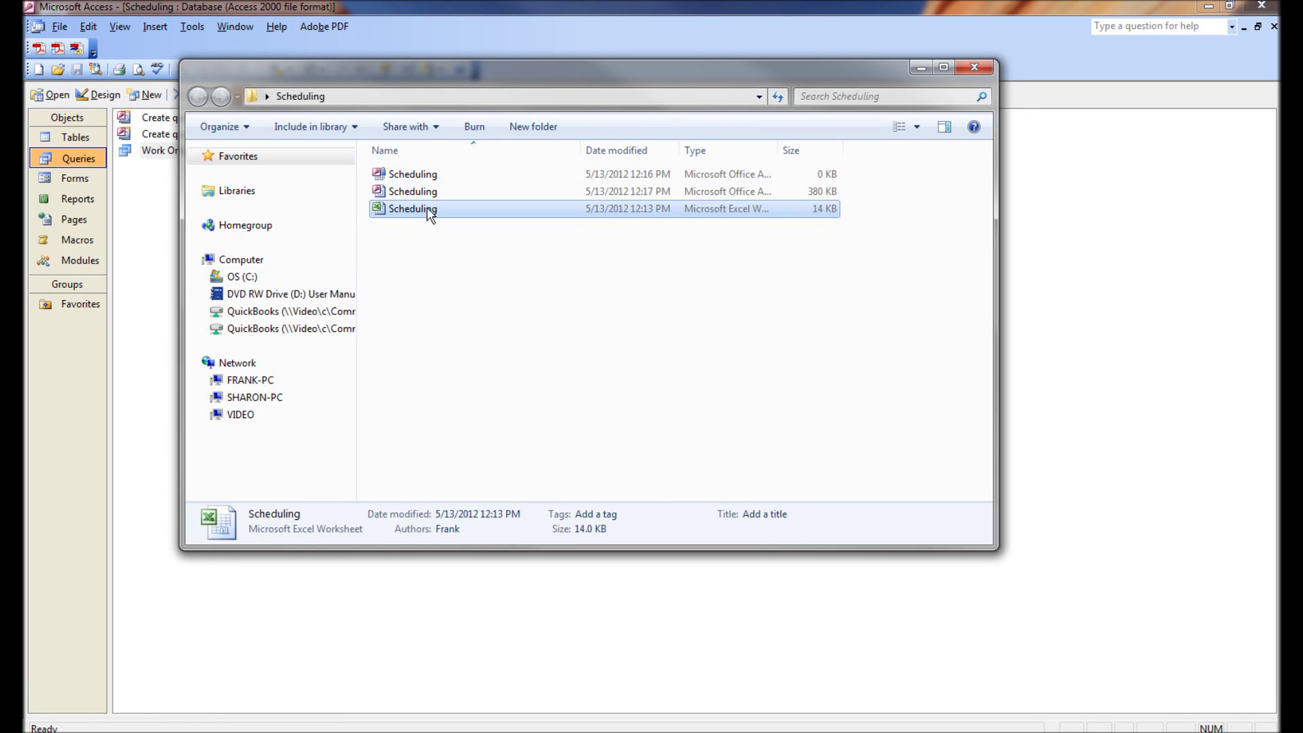
pyautogui.click(554, 279)
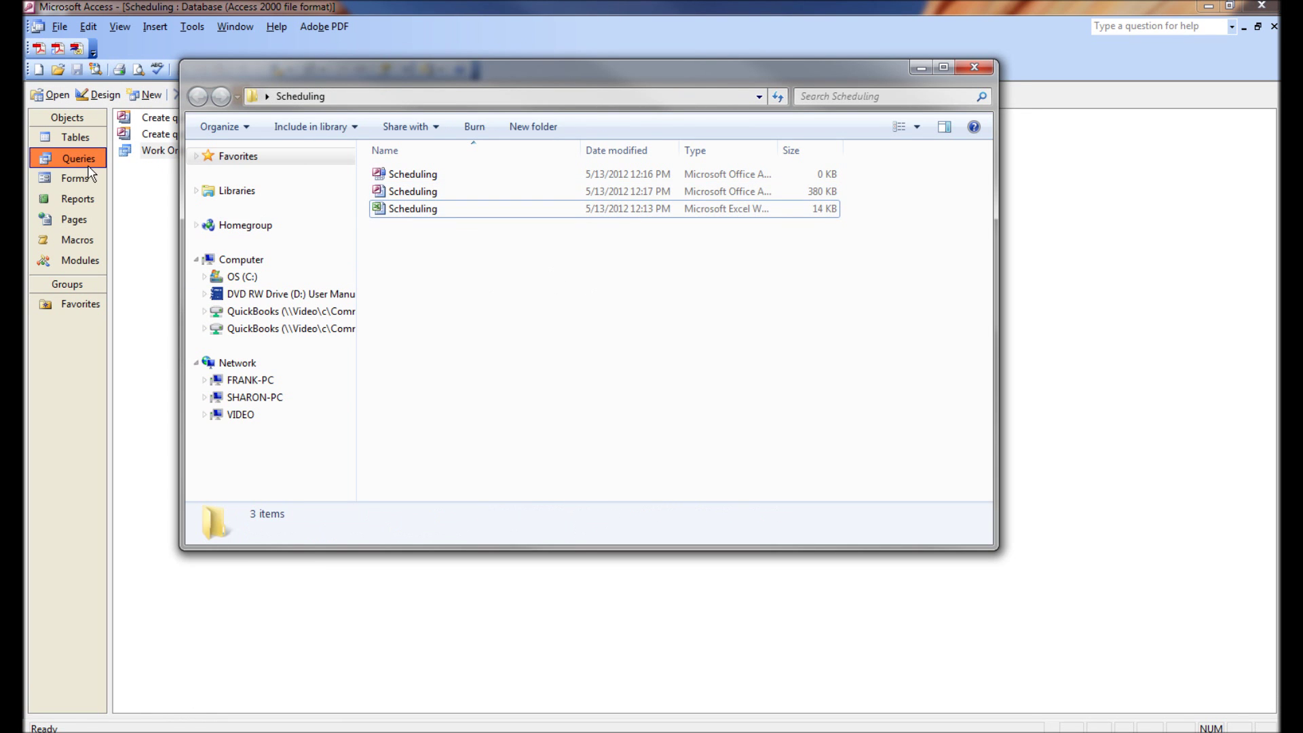
pyautogui.click(166, 197)
pyautogui.click(163, 151)
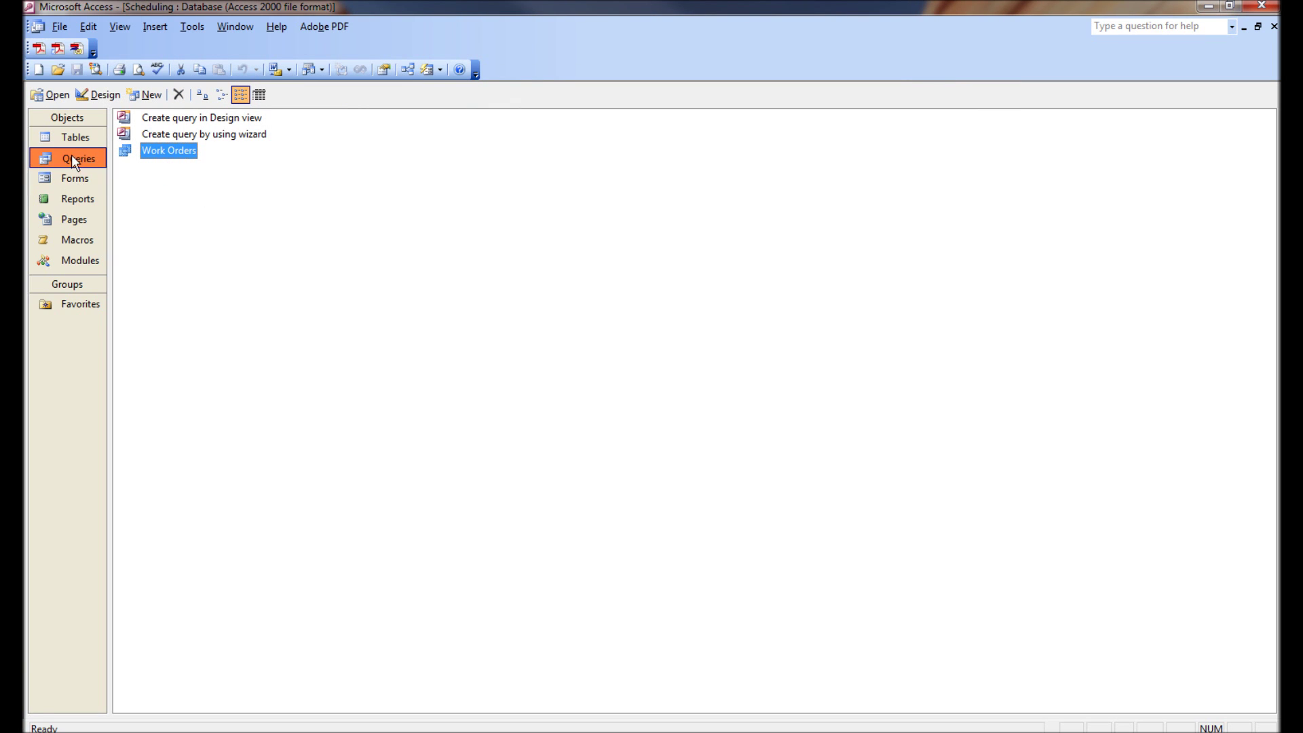
# Create a new macro in the database with TransferSpreadsheet as its first action.
pyautogui.click(78, 238)
pyautogui.click(148, 99)
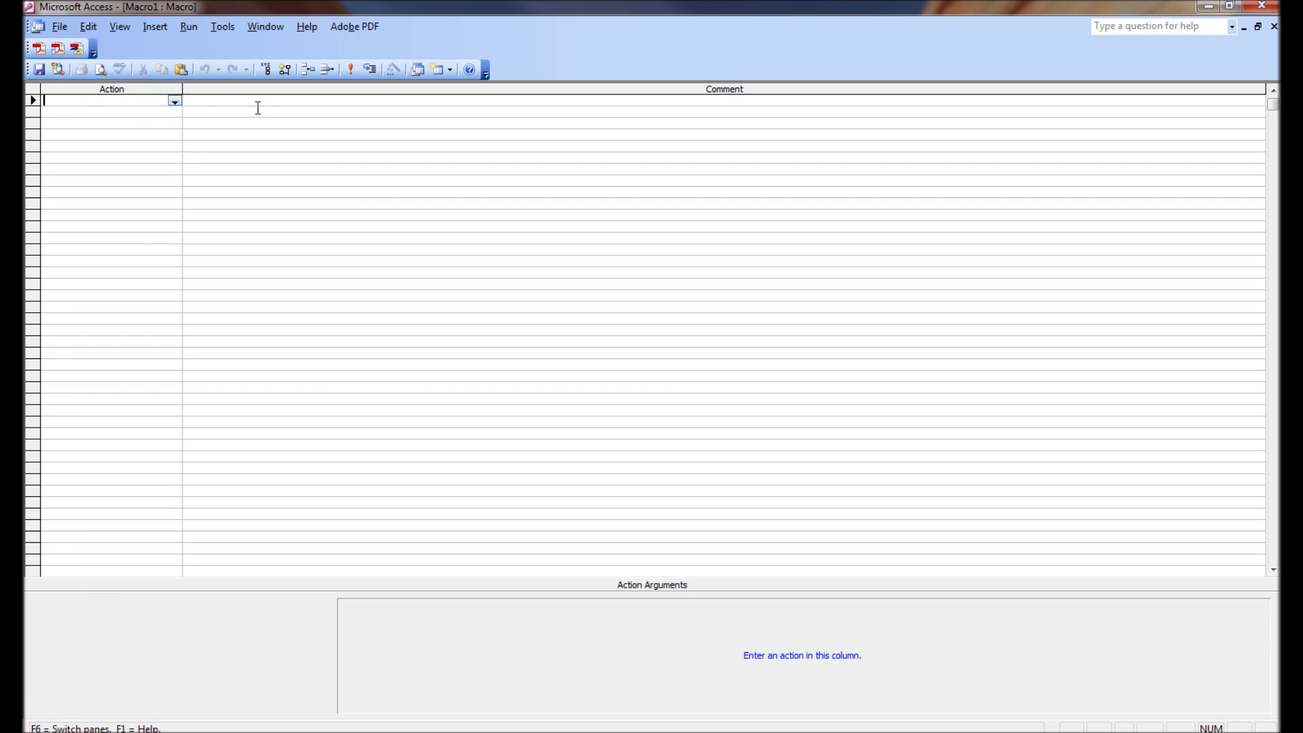
pyautogui.click(174, 101)
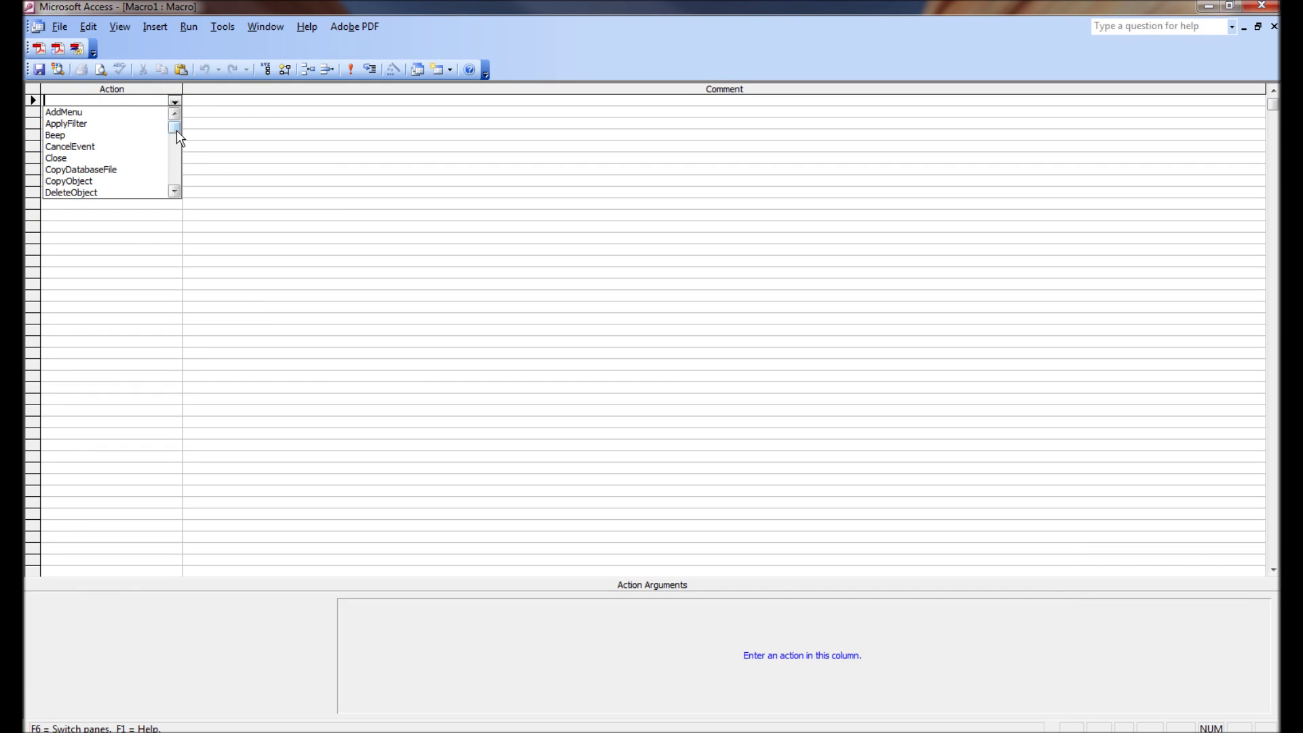
pyautogui.moveTo(176, 129); pyautogui.dragTo(175, 178)
pyautogui.click(108, 174)
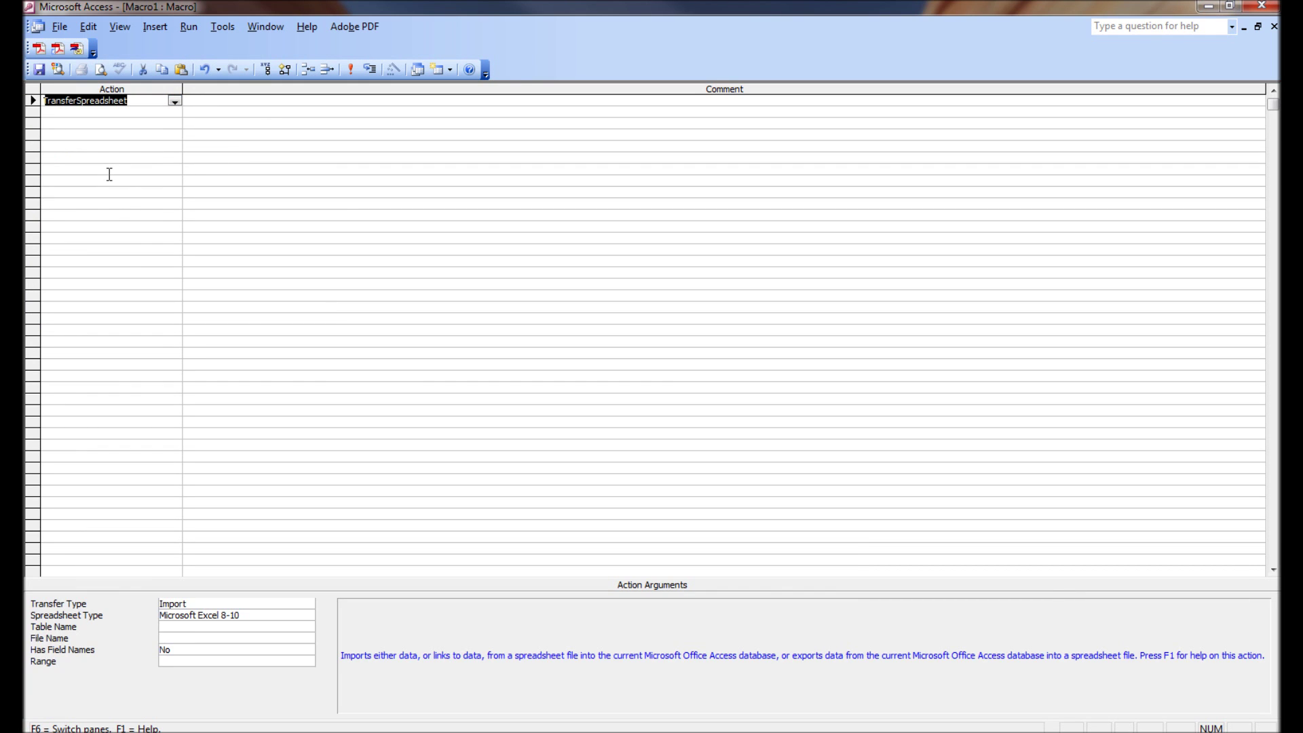
# Set the TransferSpreadsheet action's Transfer Type to Export, keeping Microsoft Excel 8-10 as the Spreadsheet Type.
pyautogui.click(216, 605)
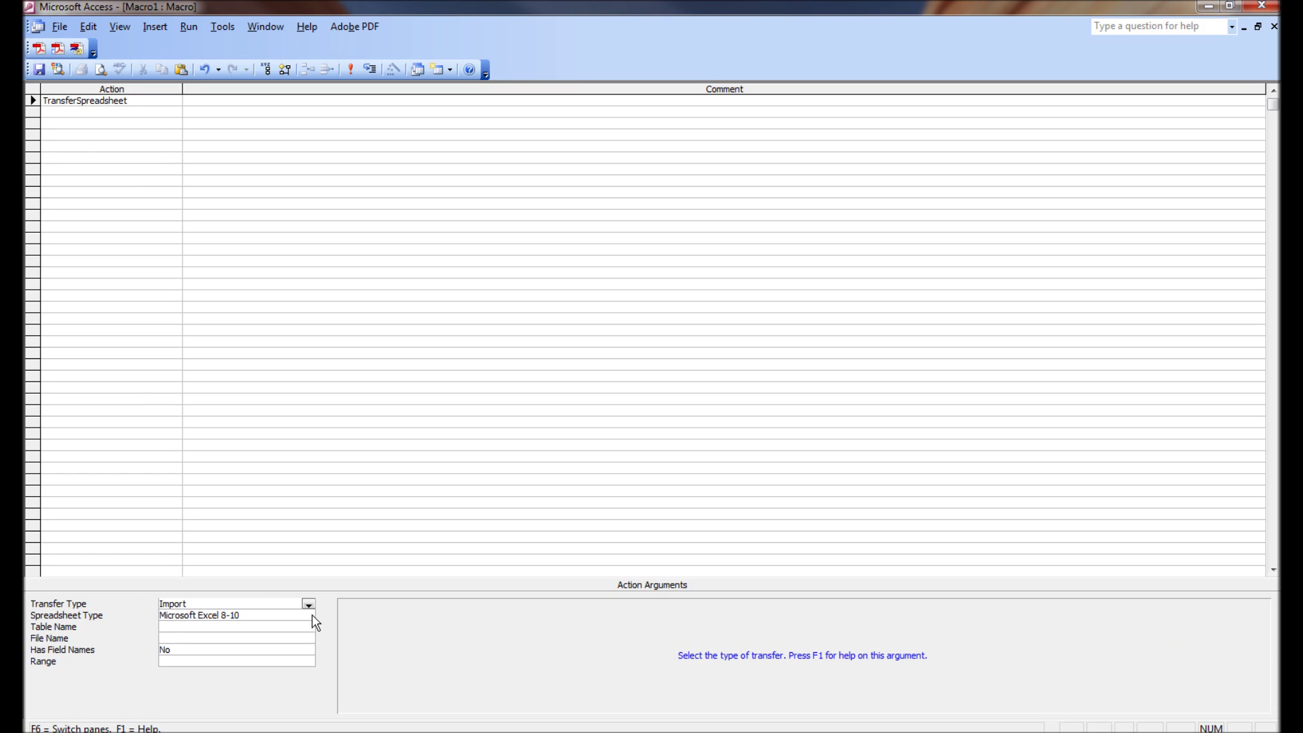
pyautogui.click(309, 604)
pyautogui.click(263, 628)
pyautogui.click(265, 616)
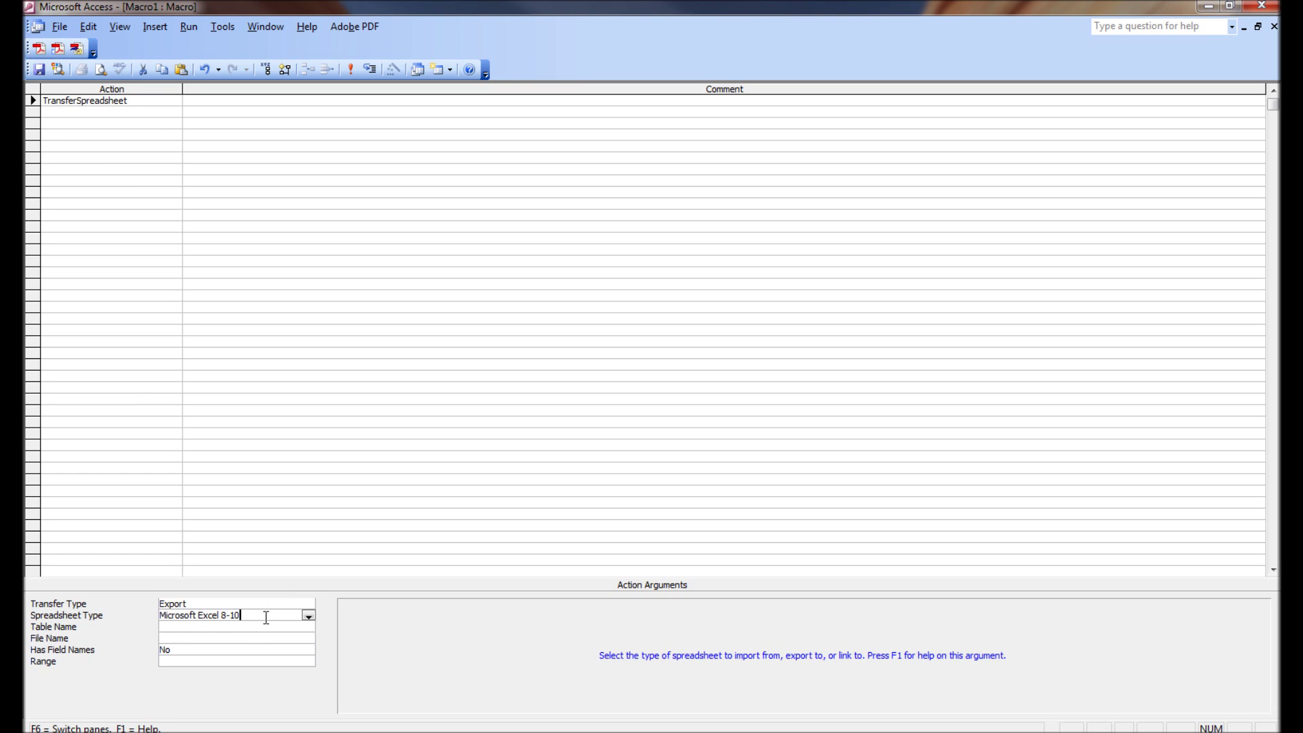
# Check the query's name in the database's list of queries and enter Work Orders as the action's Table Name.
pyautogui.click(210, 627)
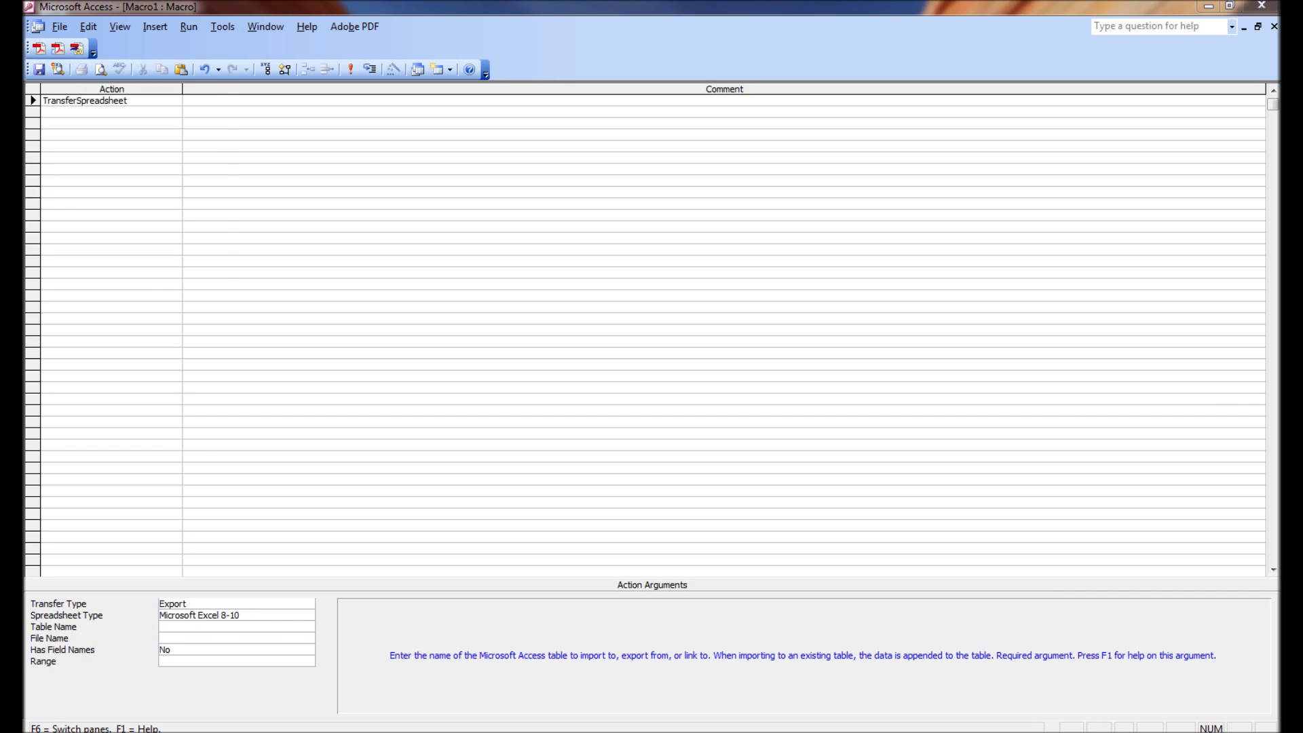
pyautogui.click(179, 114)
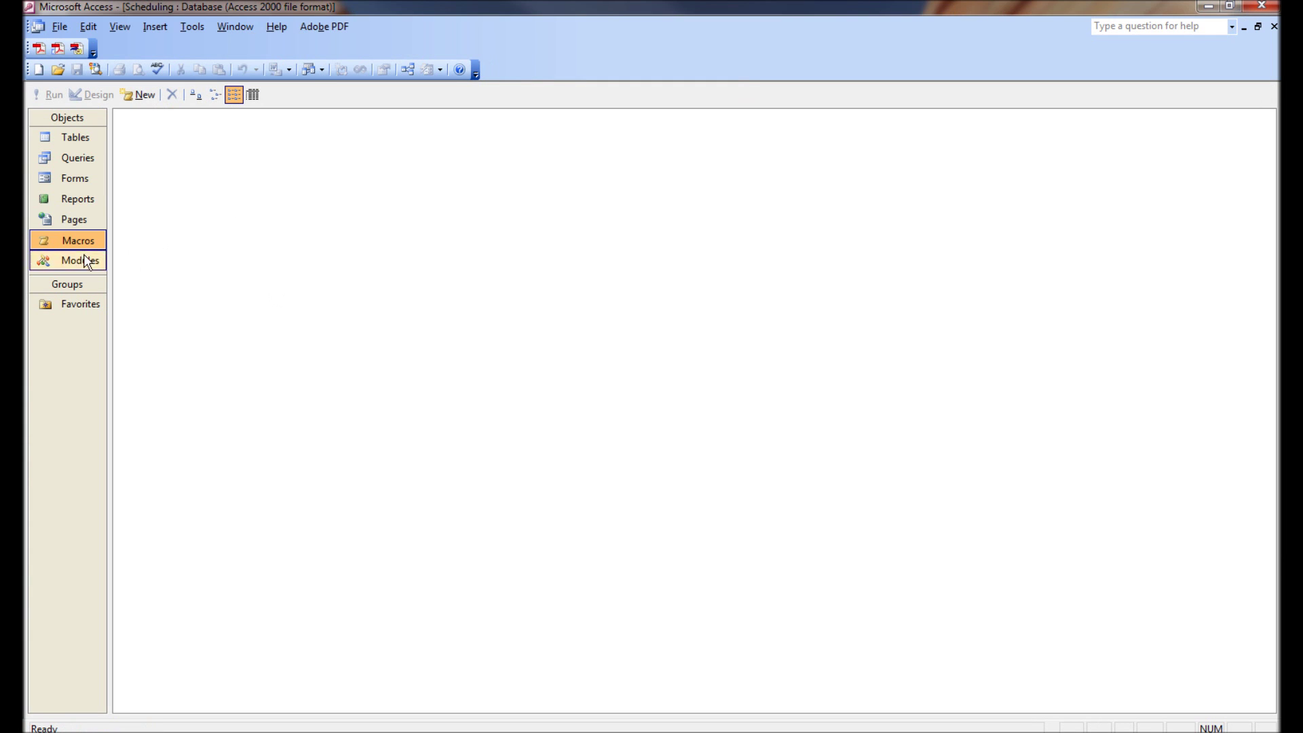
pyautogui.click(75, 158)
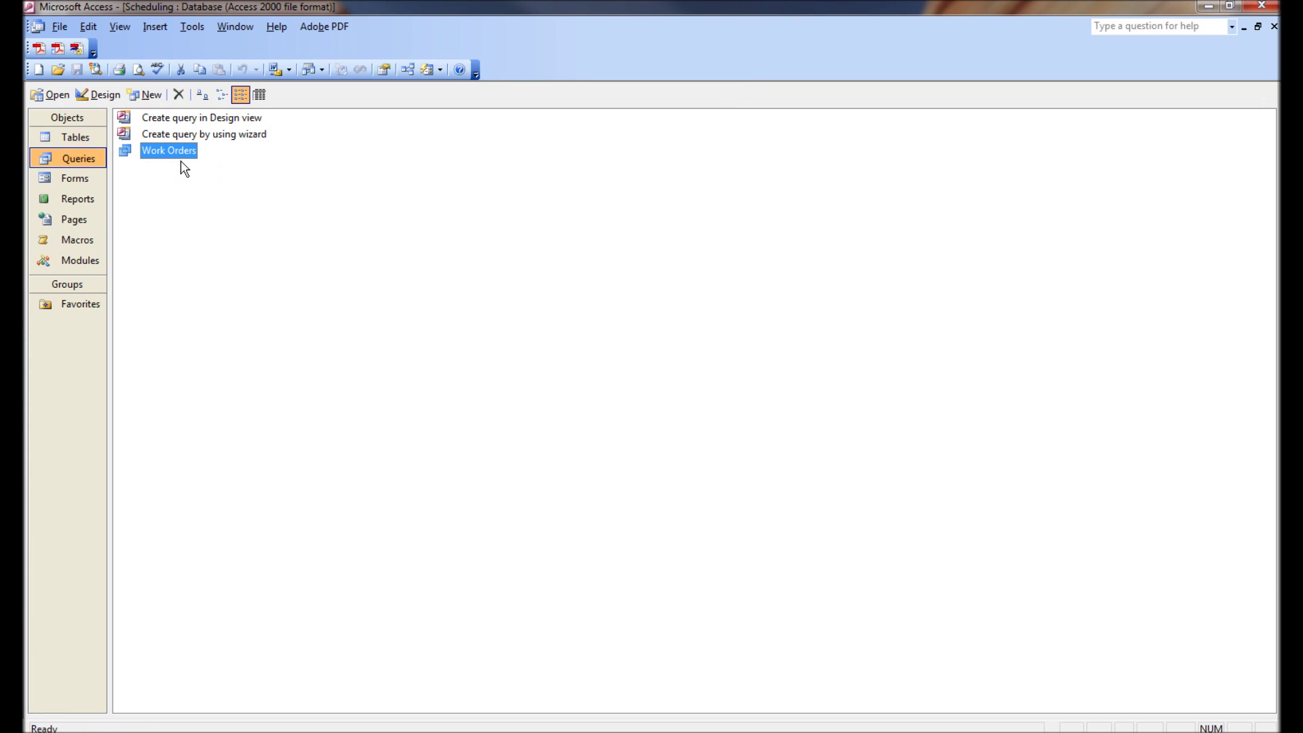
pyautogui.moveTo(40, 181)
pyautogui.click(166, 189)
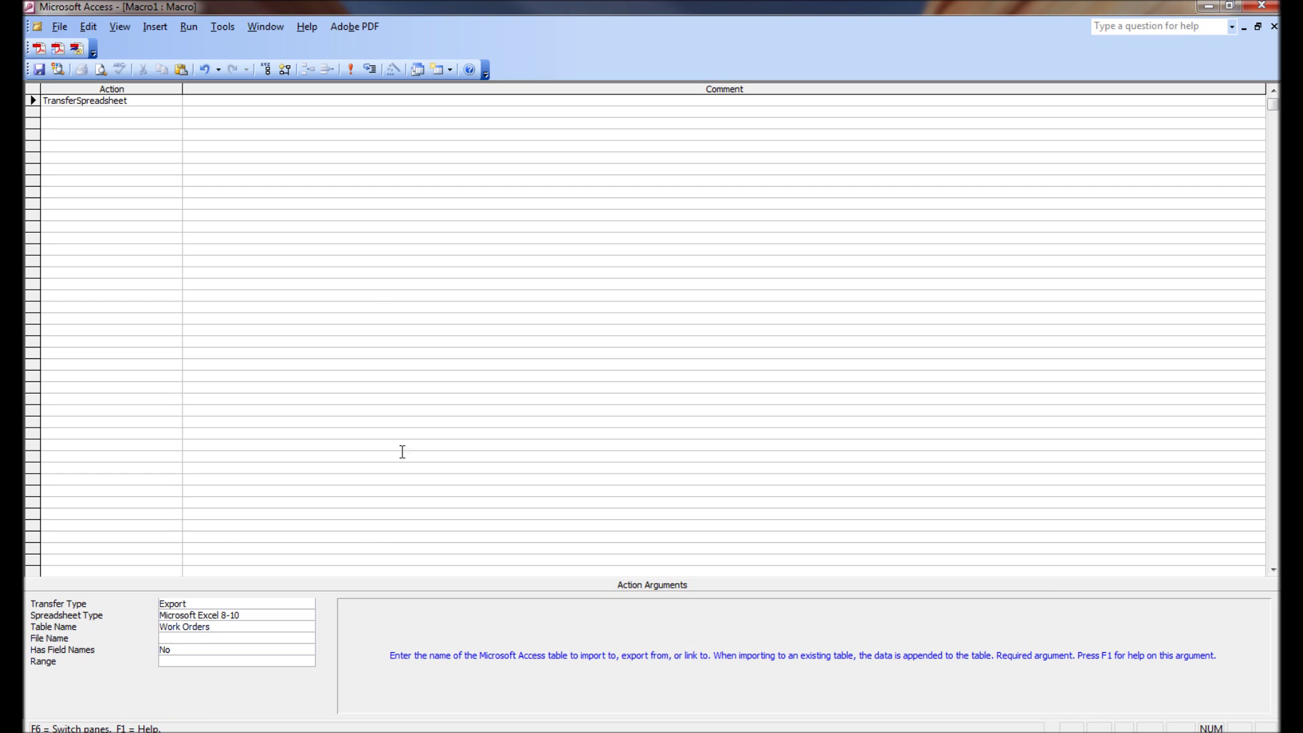
# In the Scheduling folder, create a shortcut to the Scheduling Excel workbook and copy the target path from the shortcut's properties.
pyautogui.click(208, 638)
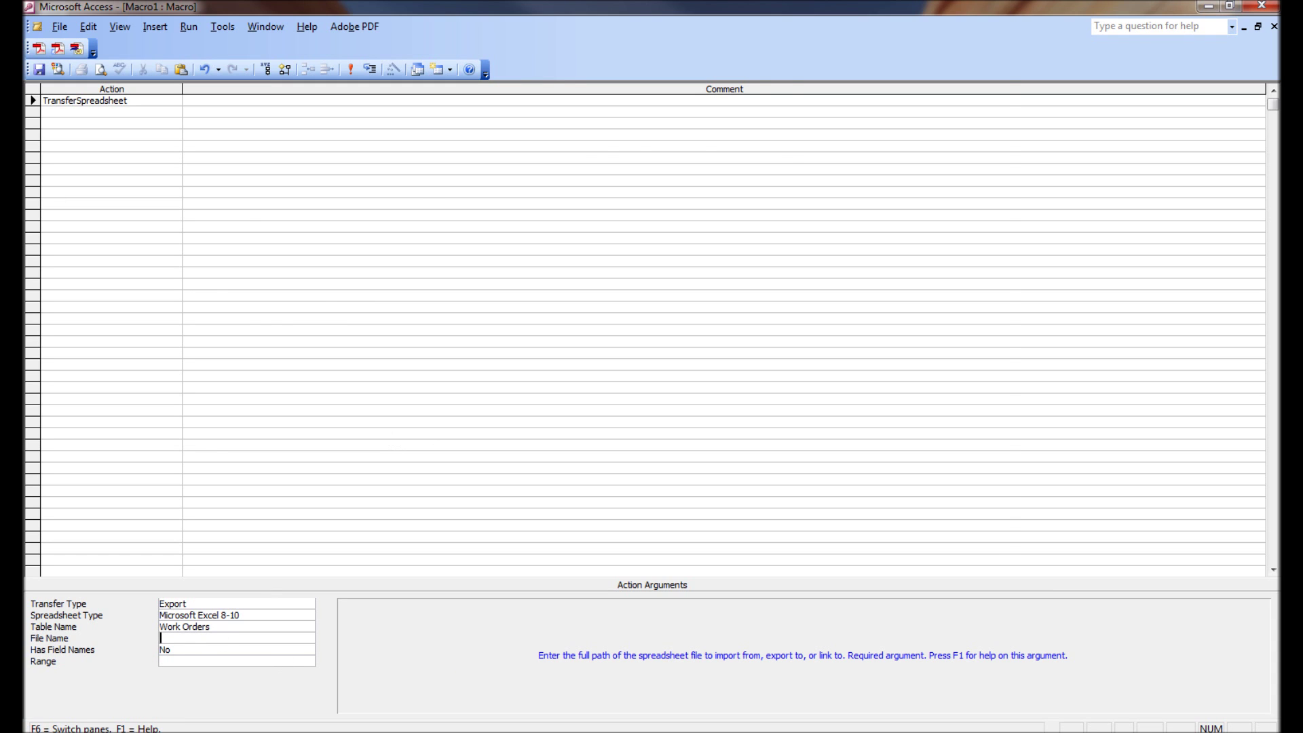
pyautogui.hotkey('alt', 'Tab')
pyautogui.click(414, 210)
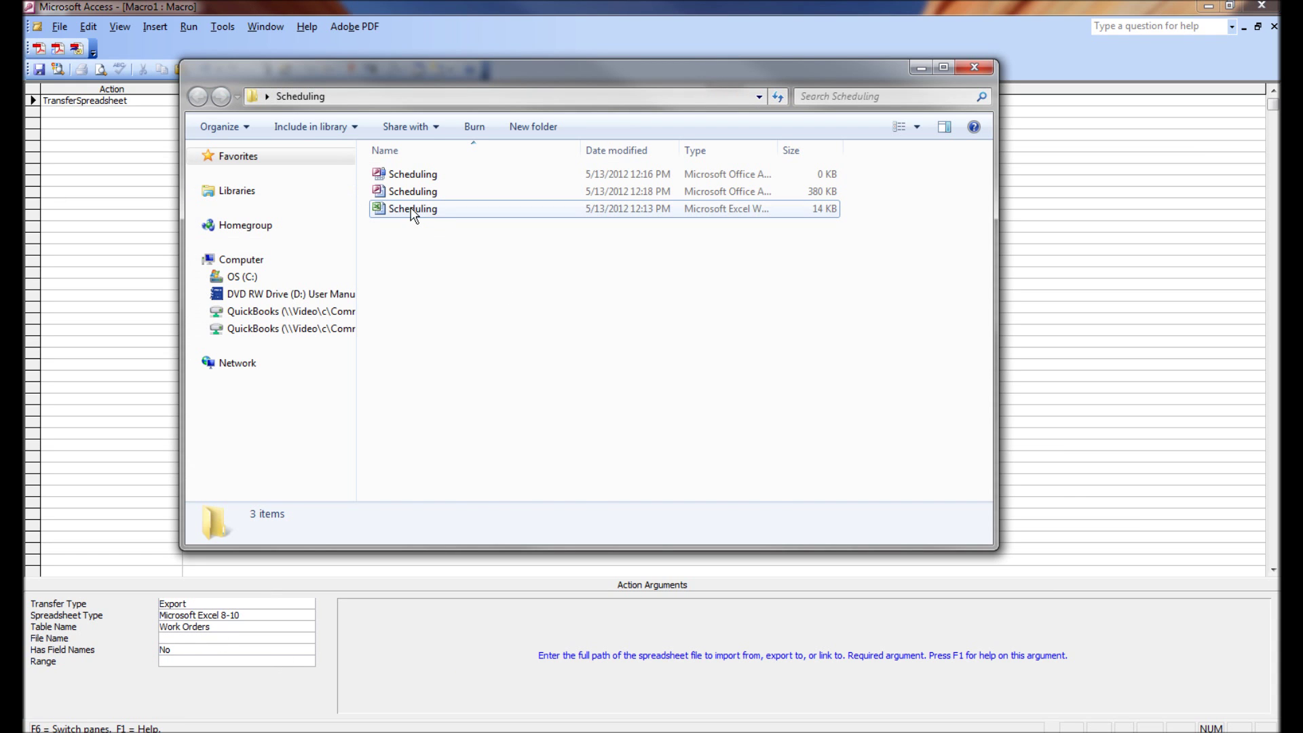
pyautogui.click(412, 211)
pyautogui.rightClick(412, 210)
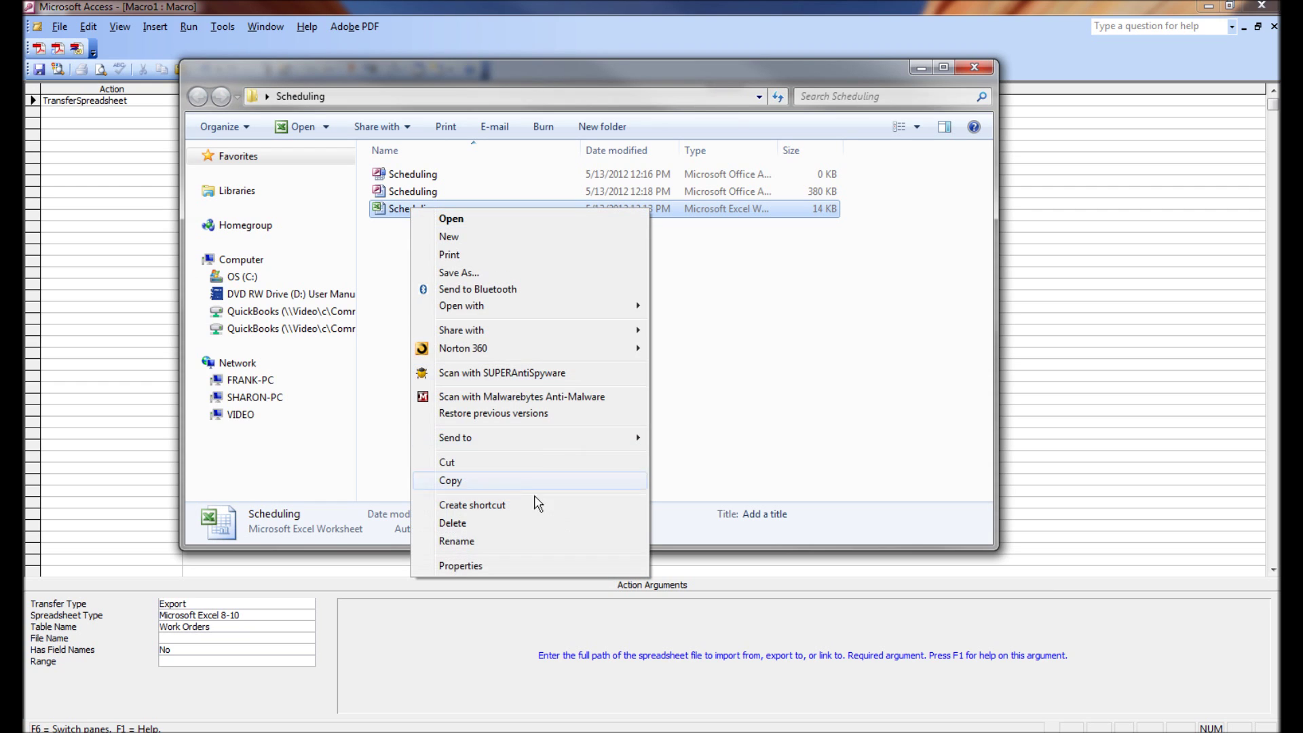
pyautogui.click(487, 510)
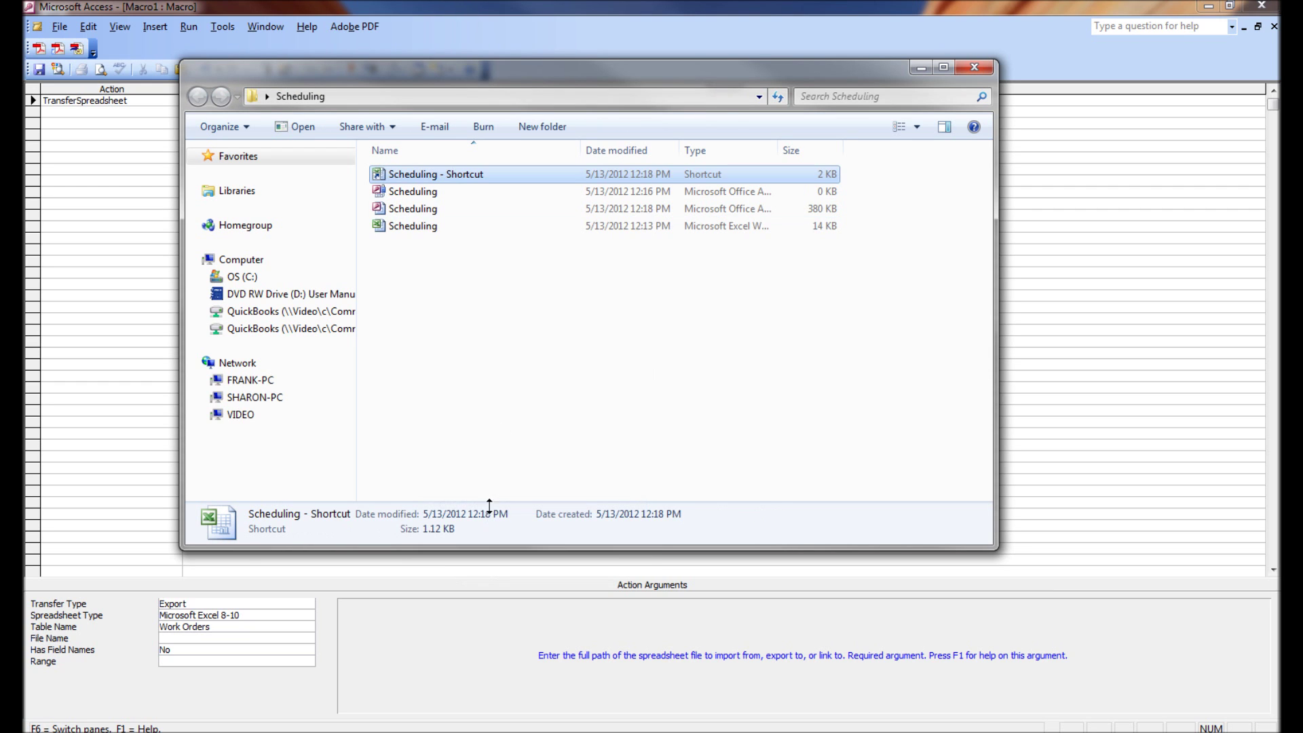
pyautogui.rightClick(454, 178)
pyautogui.click(522, 503)
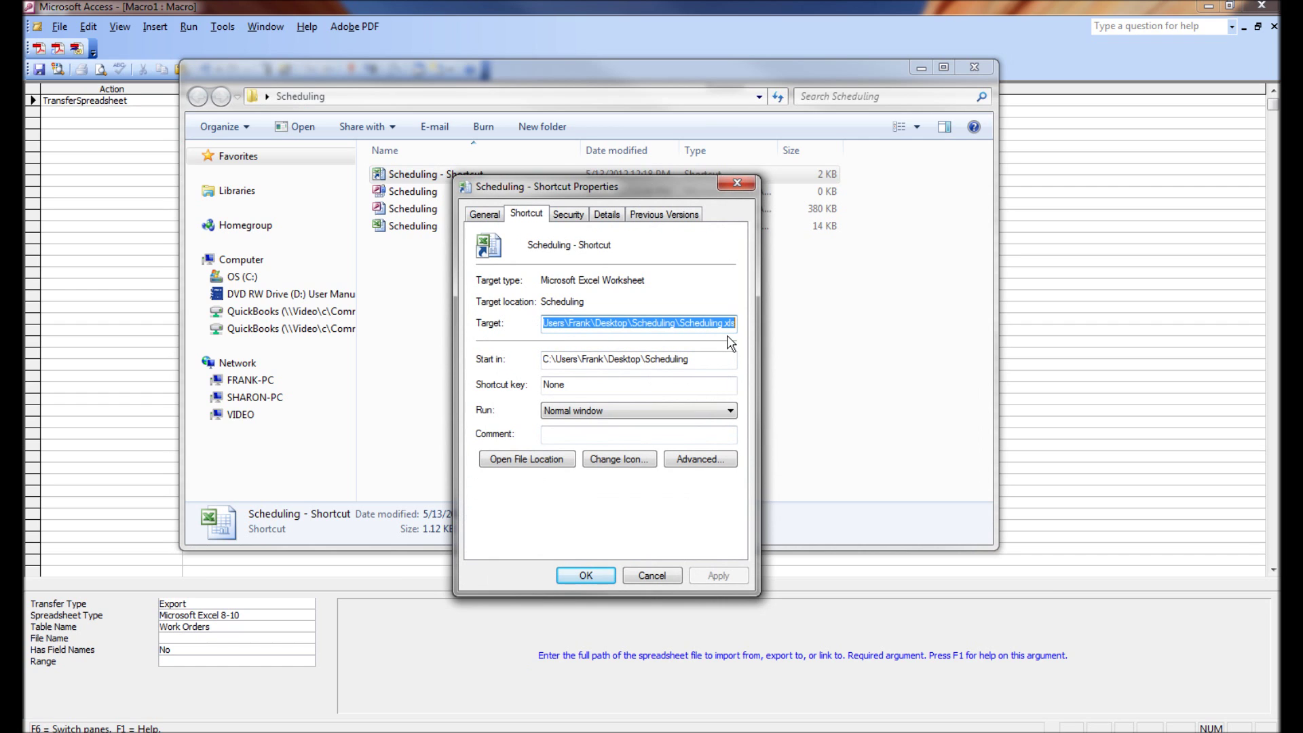
pyautogui.click(648, 576)
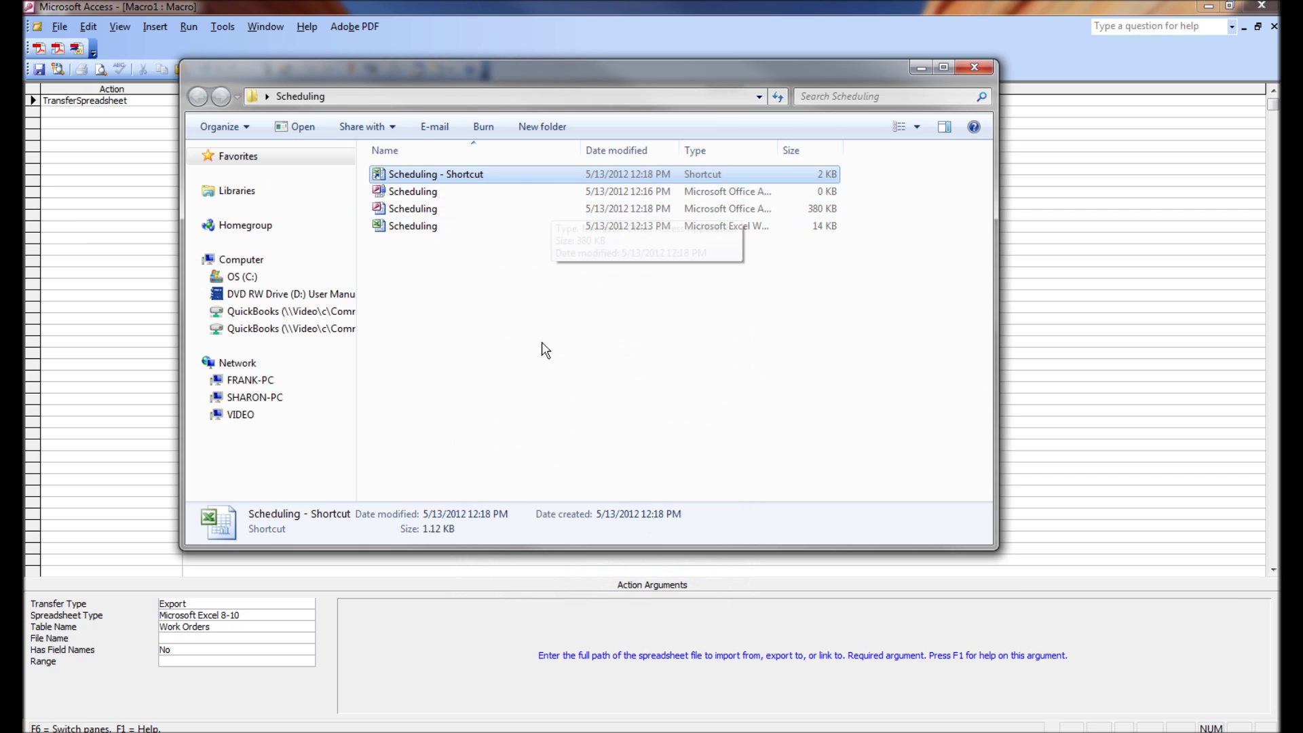
pyautogui.click(563, 272)
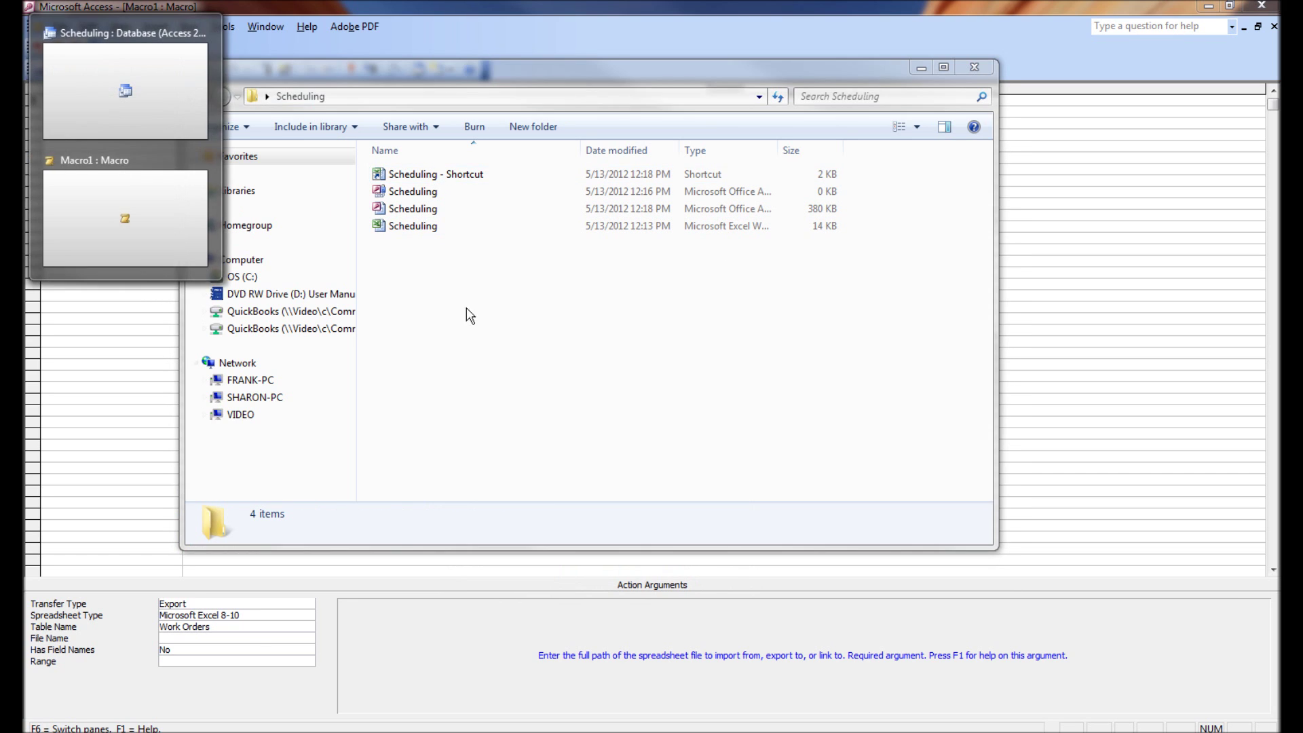
# Return to the macro and paste the full path of Scheduling.xls as the action's File Name, checking the end of the path.
pyautogui.click(66, 183)
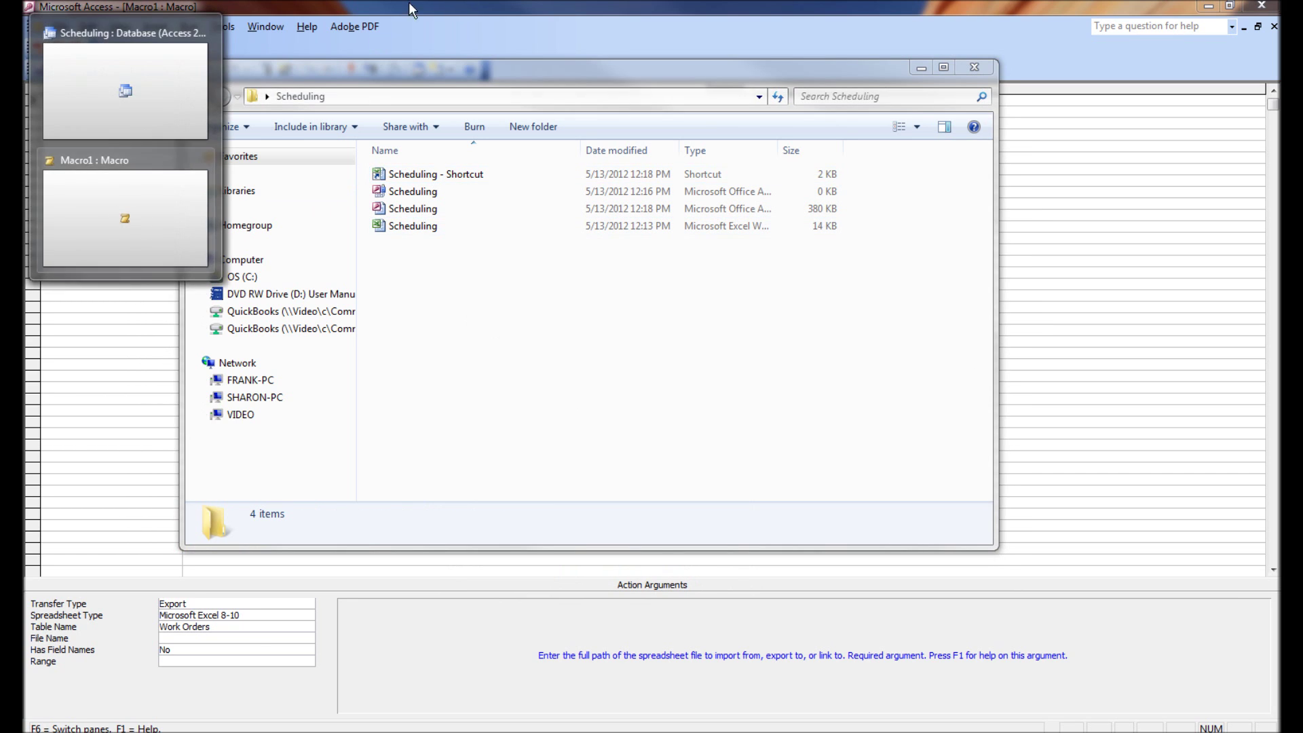
pyautogui.click(115, 217)
pyautogui.hotkey('ctrl', 'v')
pyautogui.click(224, 650)
pyautogui.moveTo(217, 638); pyautogui.dragTo(352, 642)
pyautogui.click(243, 638)
pyautogui.hotkey('shift', 'End')
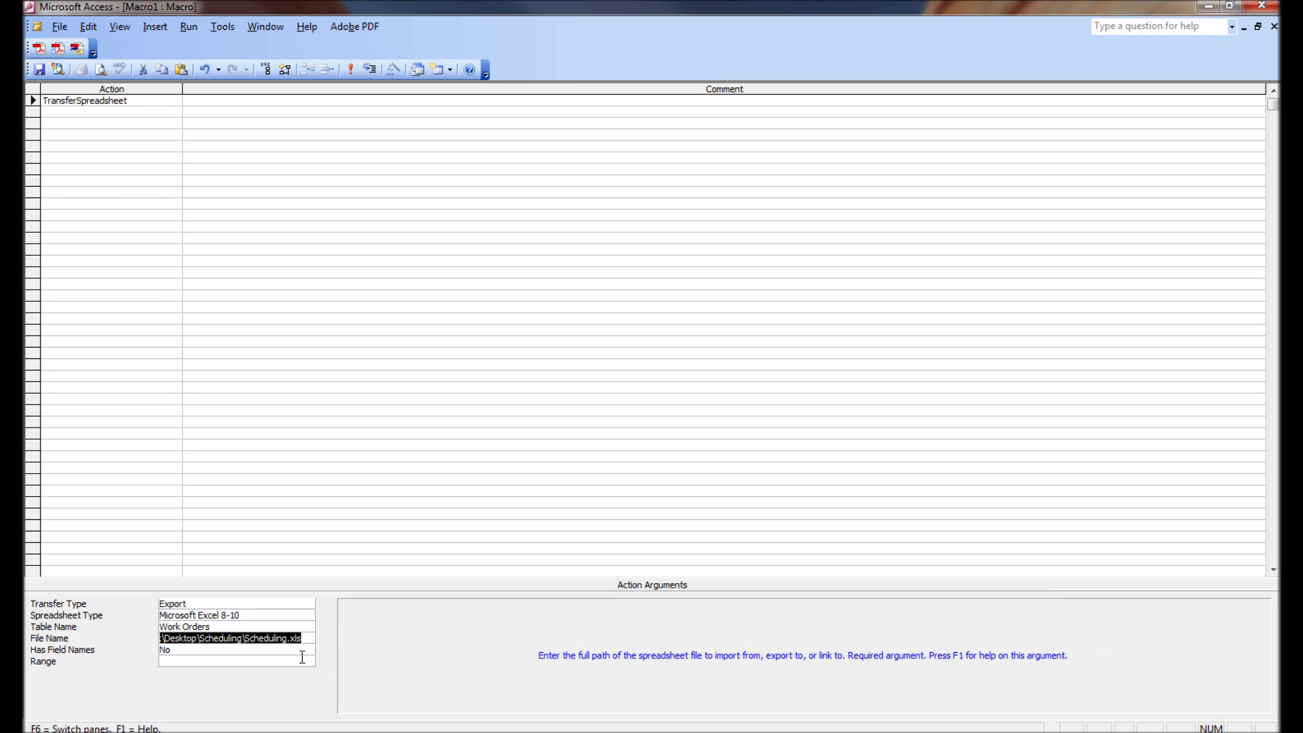
pyautogui.press('Delete')
# Set Has Field Names to Yes and leave the Range argument blank.
pyautogui.click(210, 650)
pyautogui.click(308, 651)
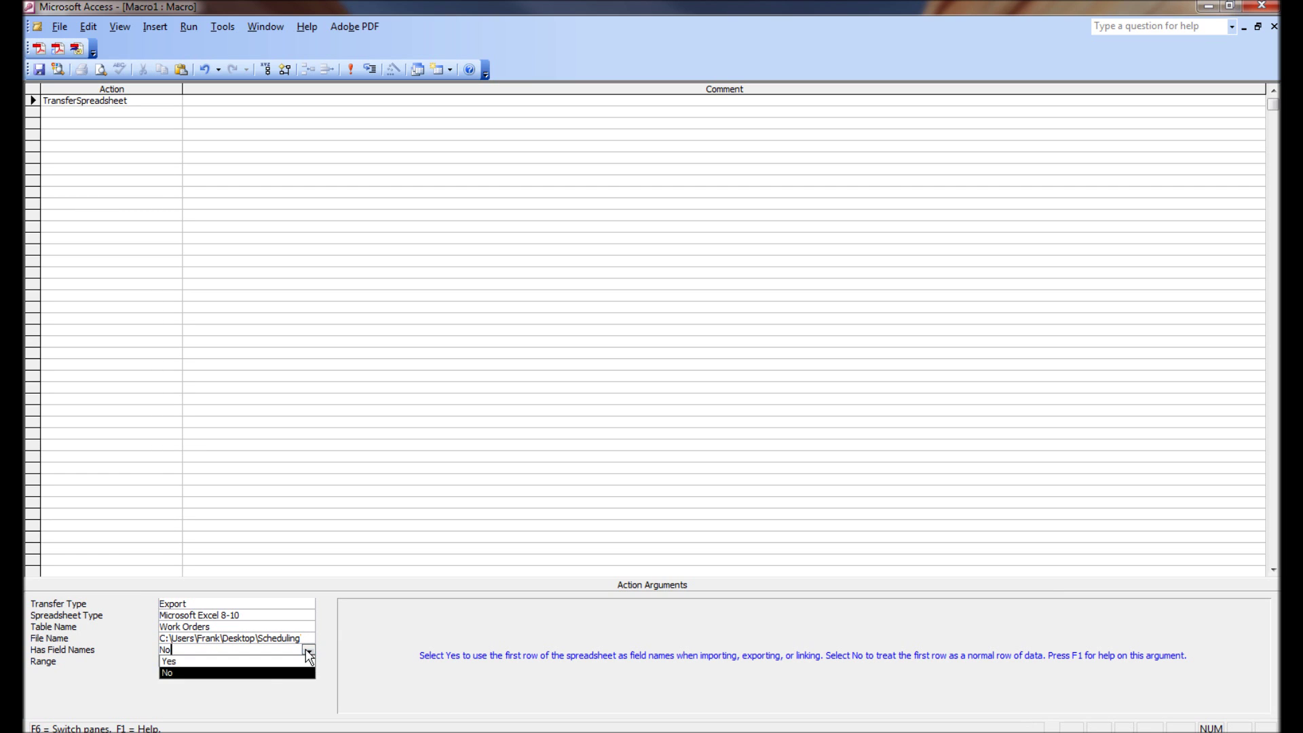
pyautogui.click(230, 659)
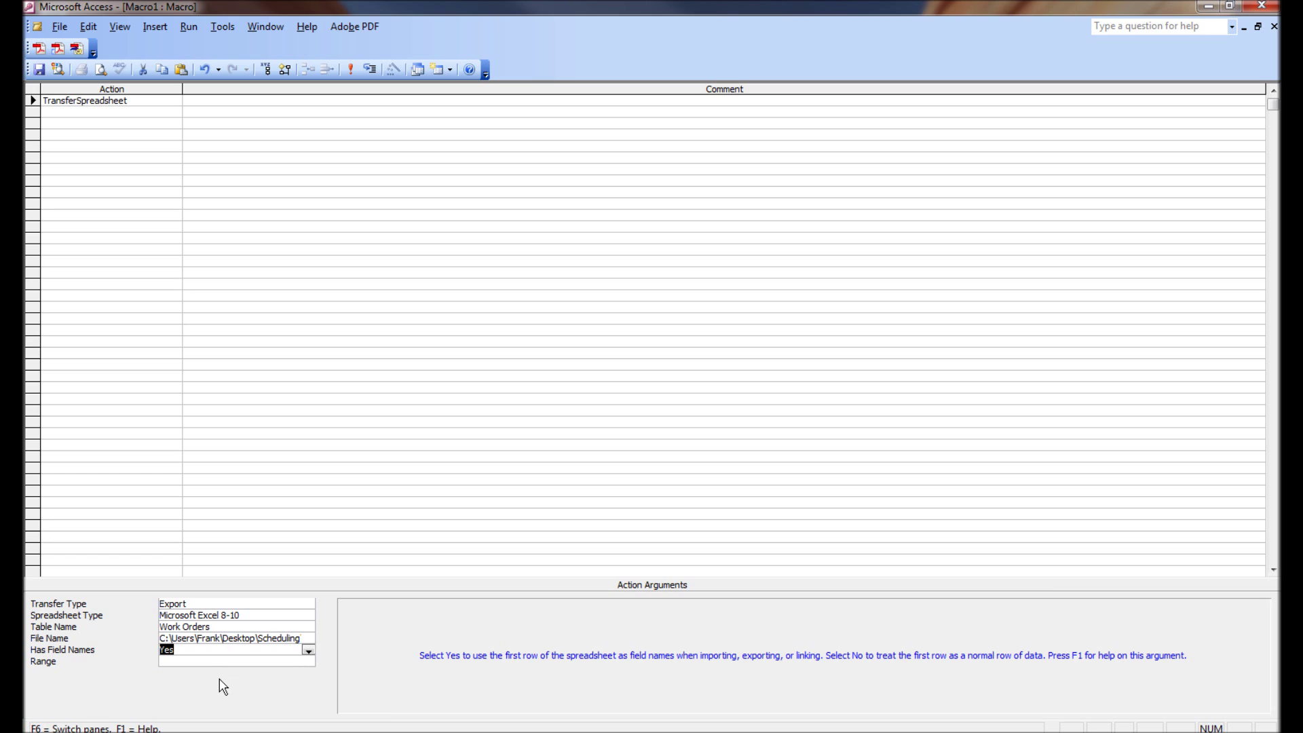
pyautogui.click(257, 661)
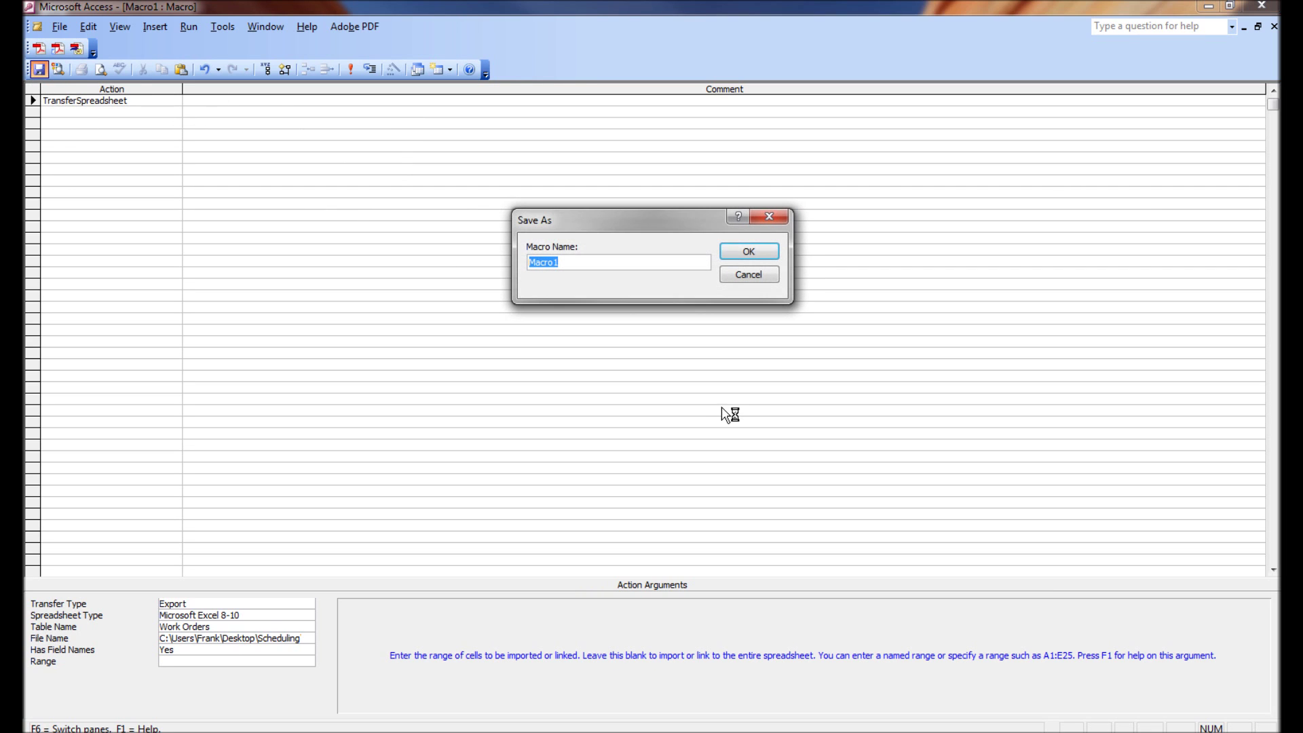
# Save the macro as Export New Orders and run it.
pyautogui.write('Export New Orders')
pyautogui.click(754, 252)
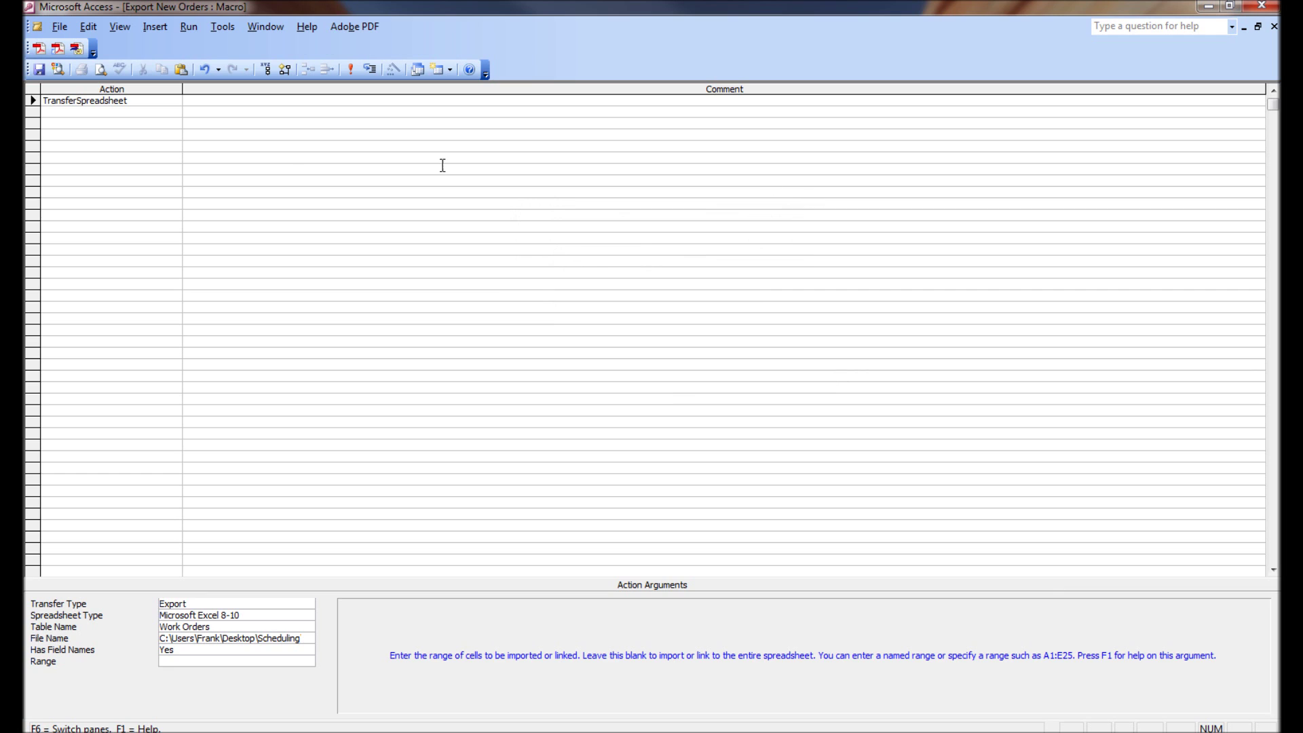
pyautogui.click(350, 70)
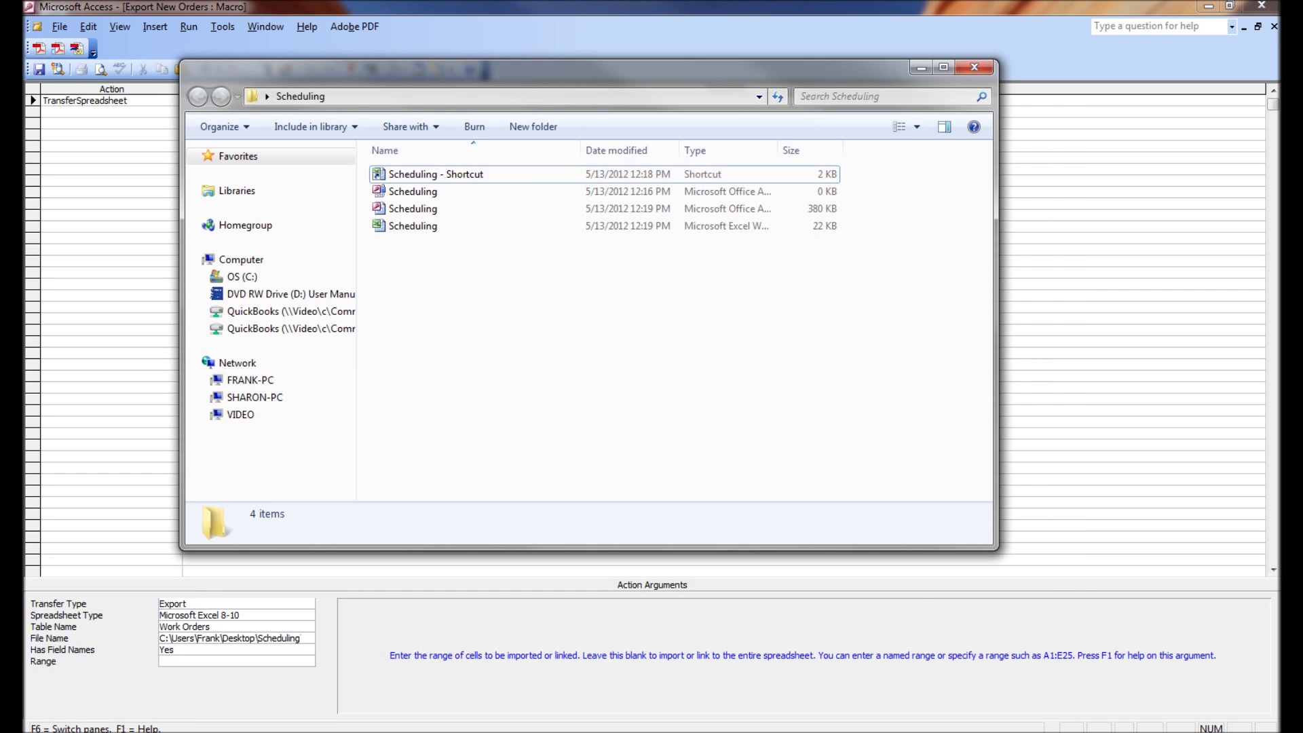
# Open the Scheduling workbook in Excel from the Scheduling folder and review all columns of its Work_Orders sheet.
pyautogui.click(416, 228)
pyautogui.doubleClick(416, 228)
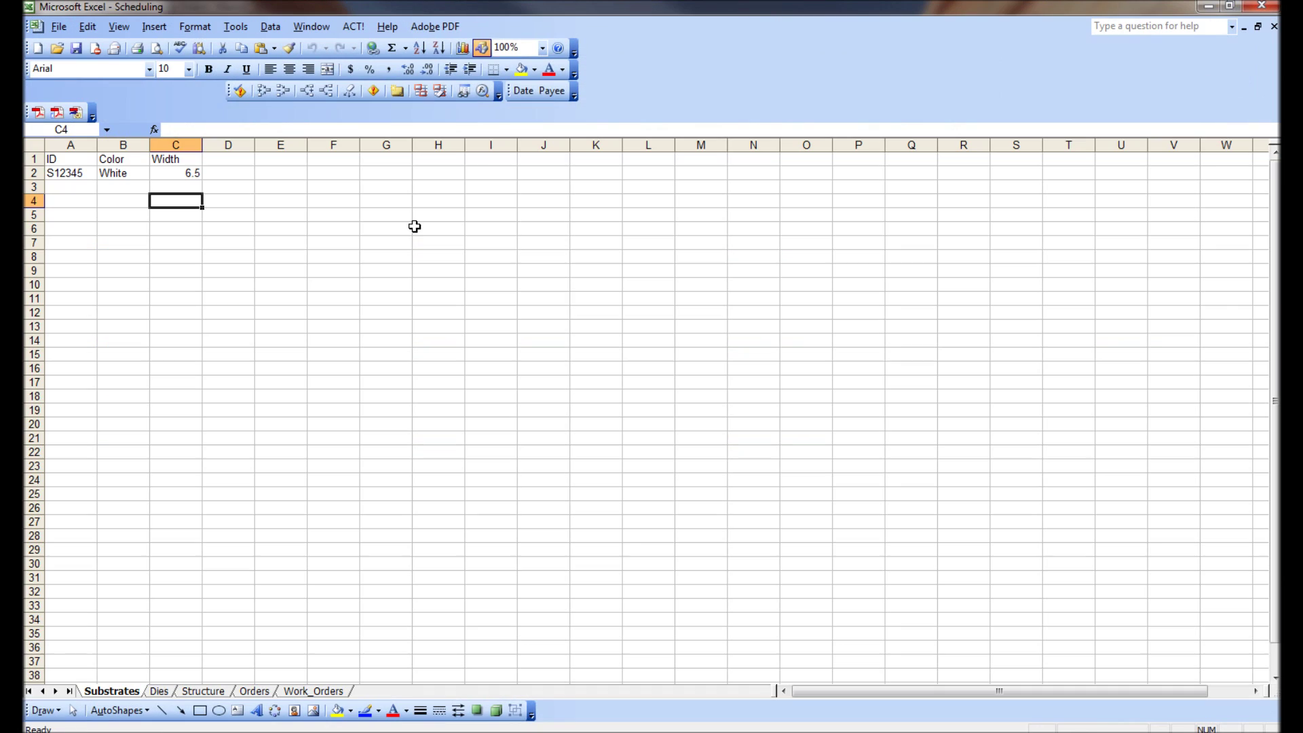
pyautogui.click(313, 691)
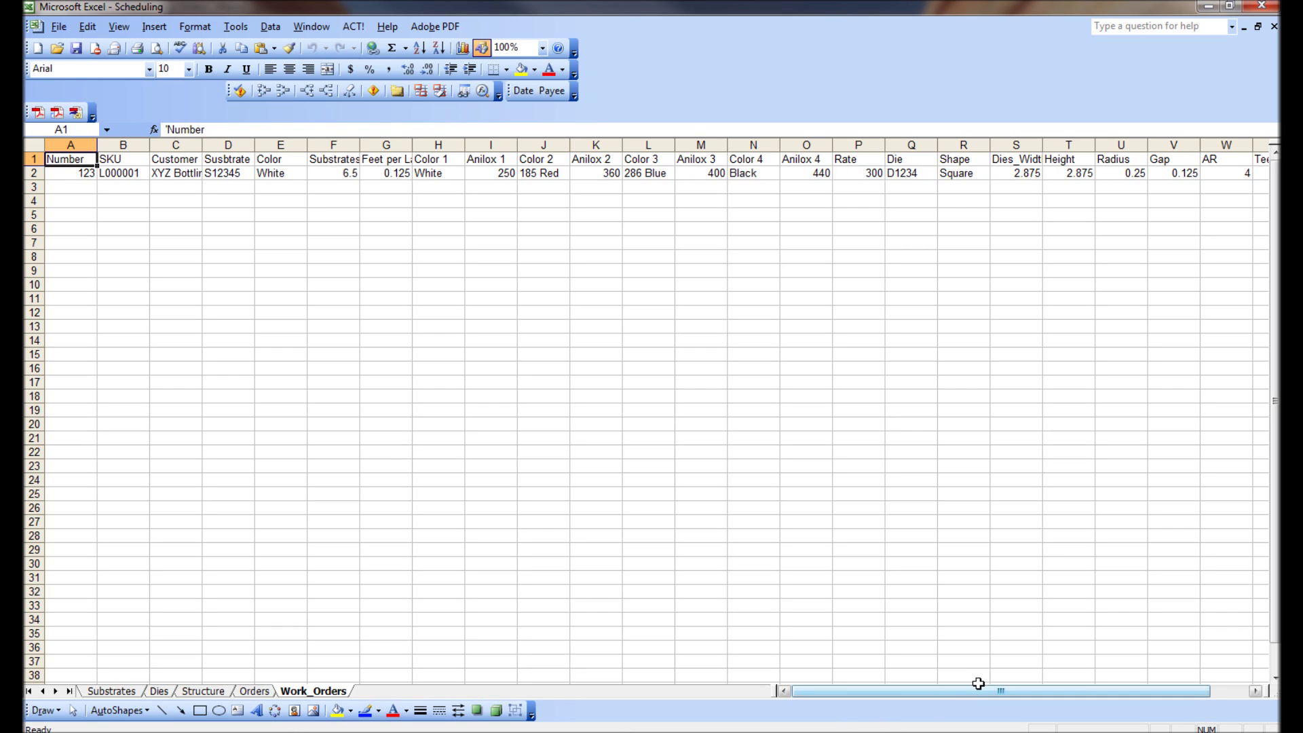
pyautogui.moveTo(966, 684); pyautogui.dragTo(1076, 684)
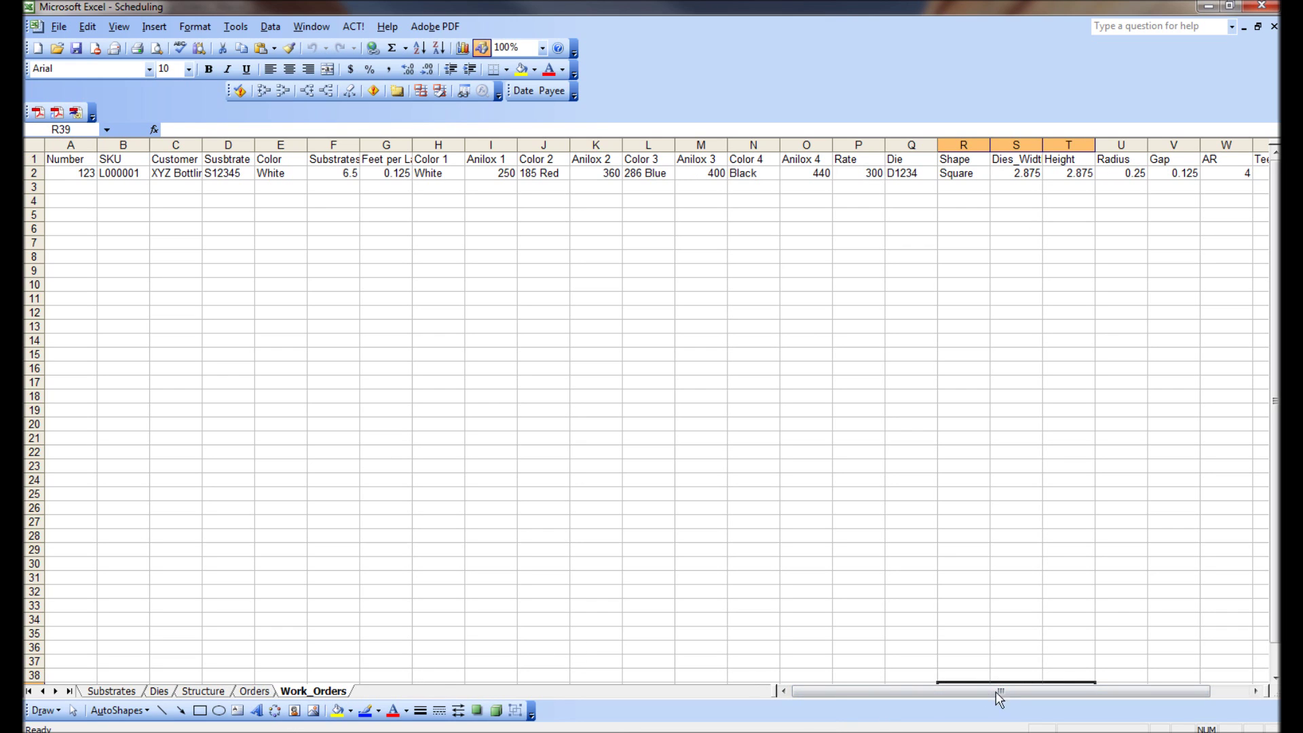
pyautogui.moveTo(996, 691); pyautogui.dragTo(1211, 692)
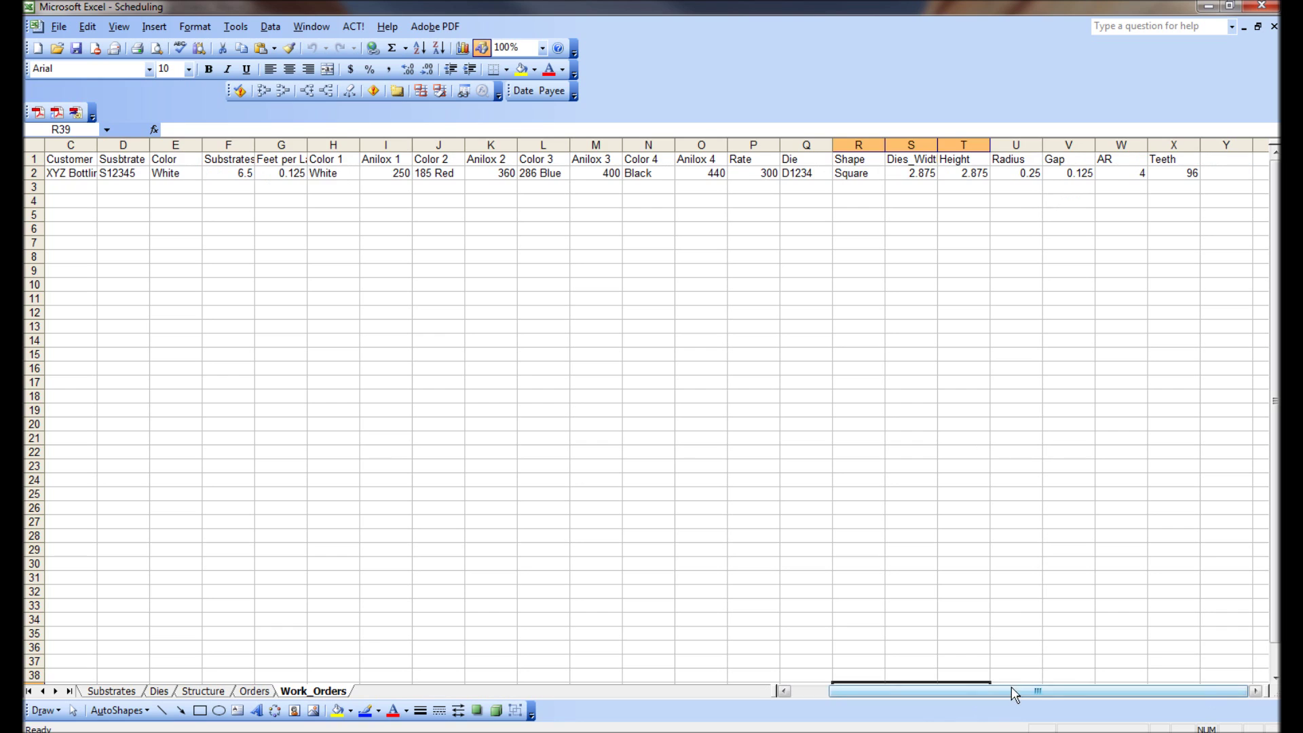
pyautogui.moveTo(1012, 687); pyautogui.dragTo(756, 684)
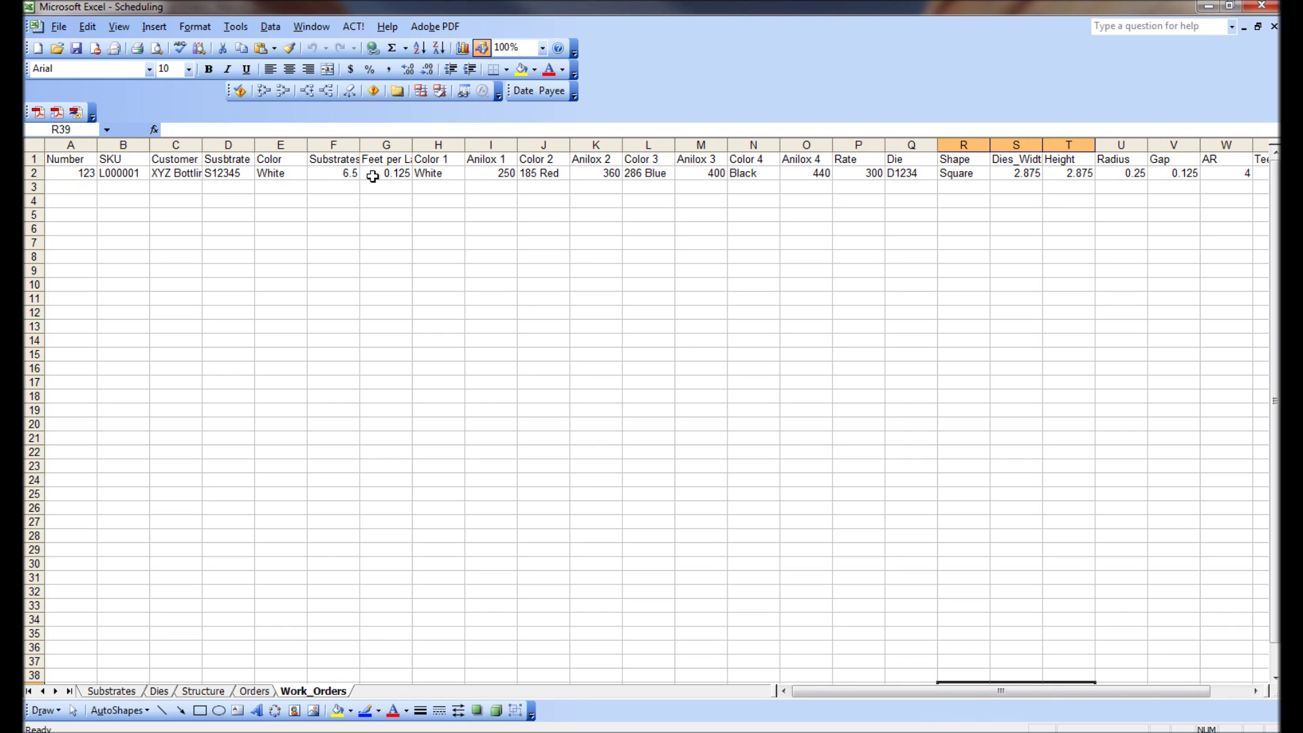
pyautogui.moveTo(1174, 162); pyautogui.dragTo(1191, 203)
pyautogui.click(1179, 227)
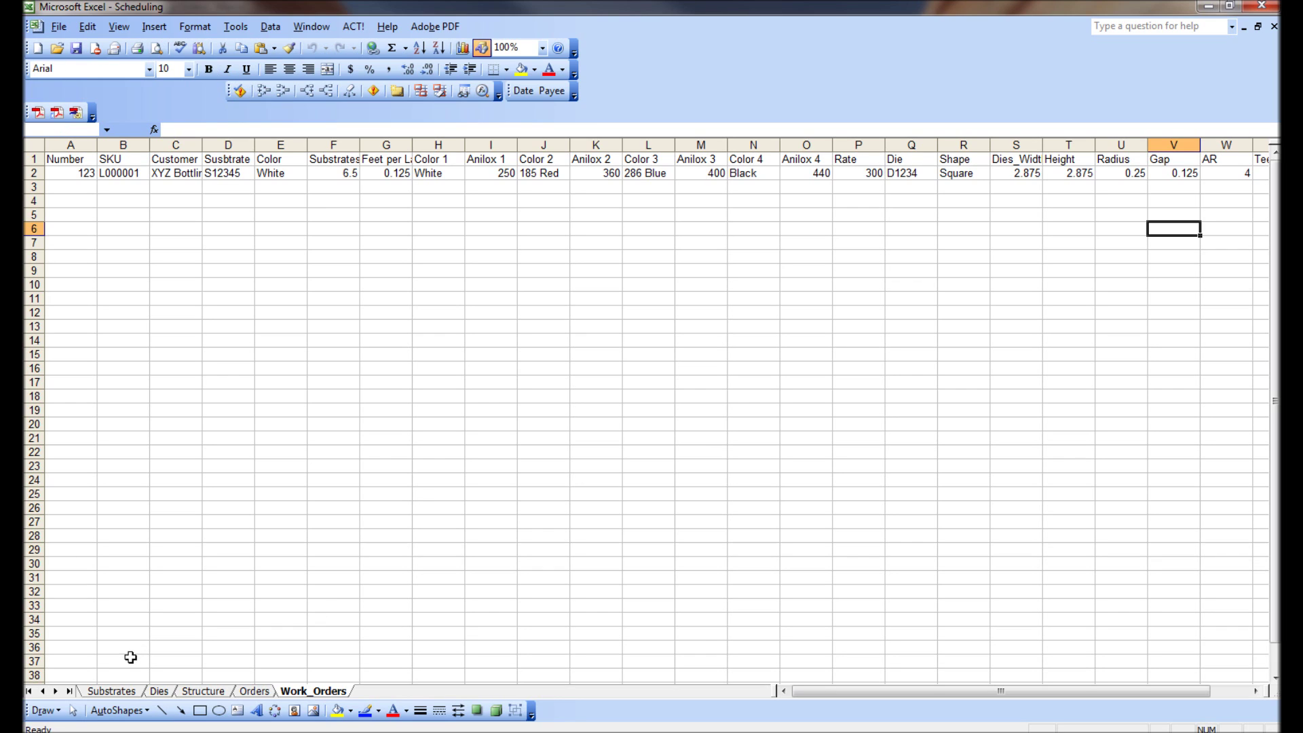
# Look through the Substrates, Dies, Structure and Orders sheets and return to the start of the Work_Orders sheet.
pyautogui.click(111, 690)
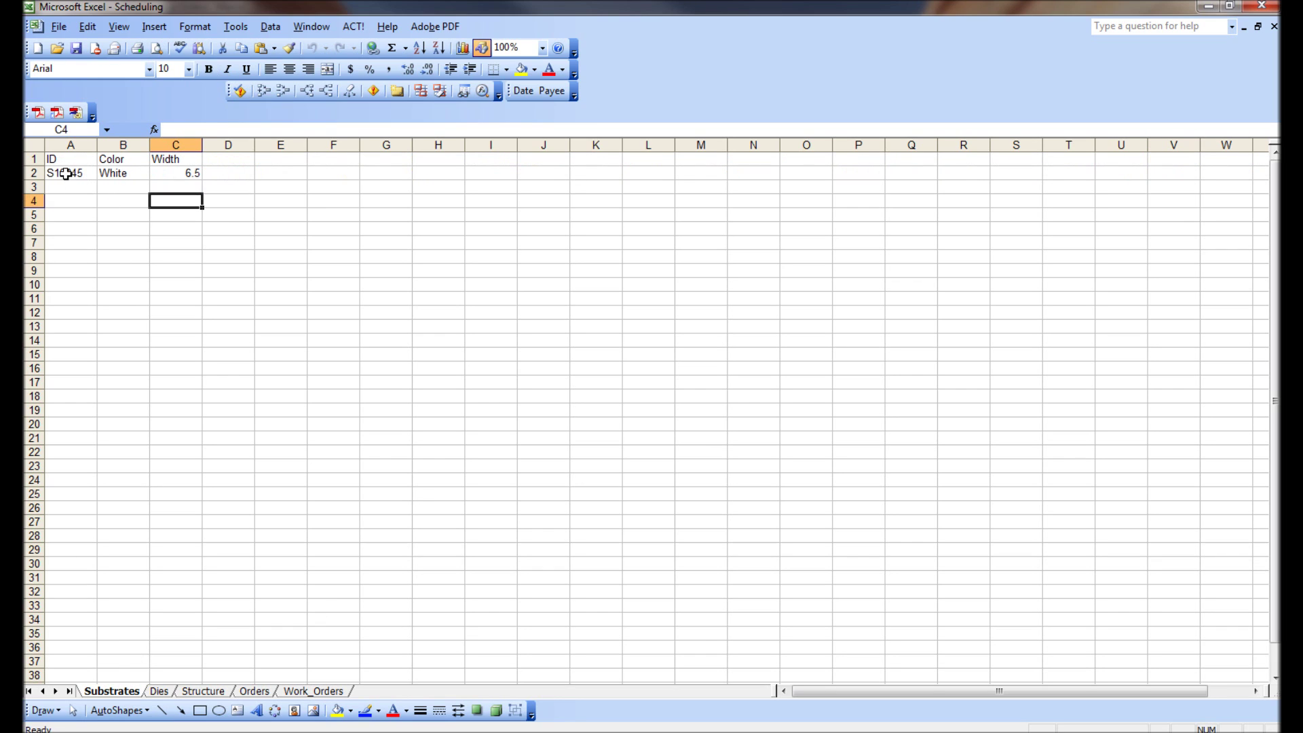
pyautogui.moveTo(66, 173); pyautogui.dragTo(67, 251)
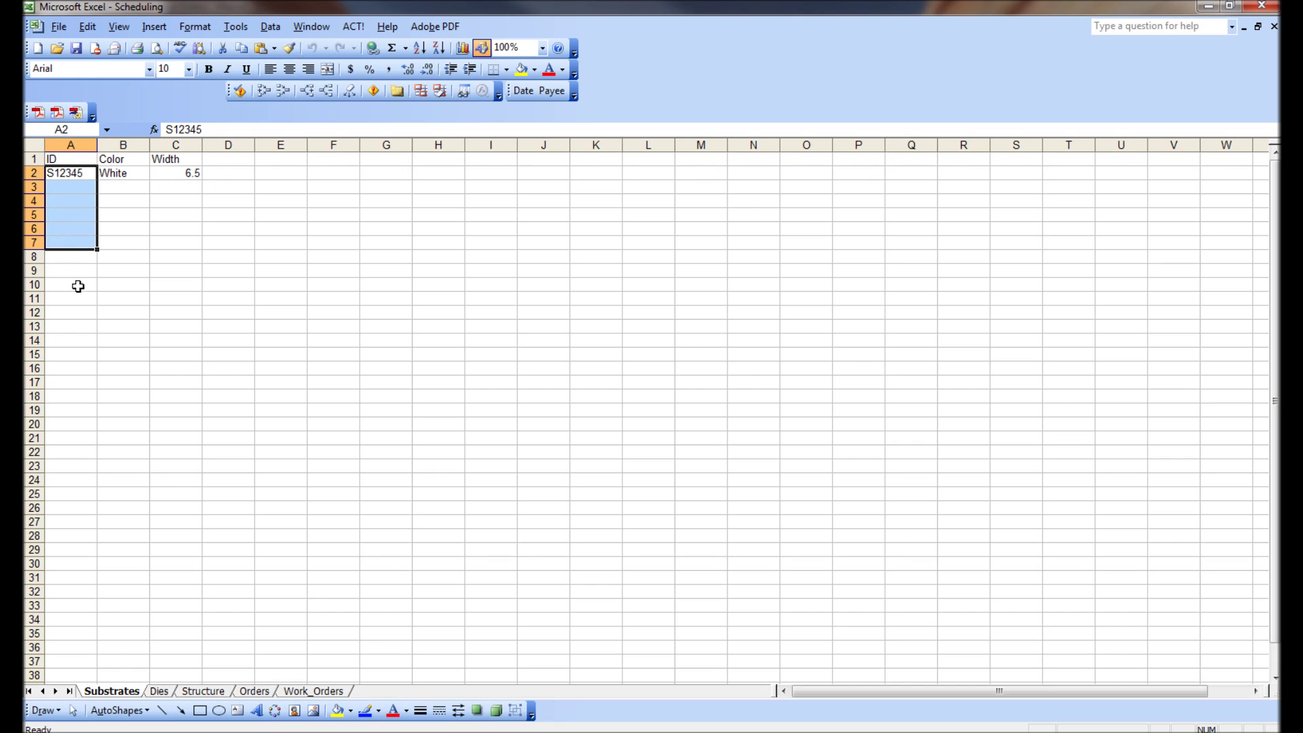
pyautogui.click(159, 691)
pyautogui.moveTo(79, 173); pyautogui.dragTo(82, 241)
pyautogui.click(204, 691)
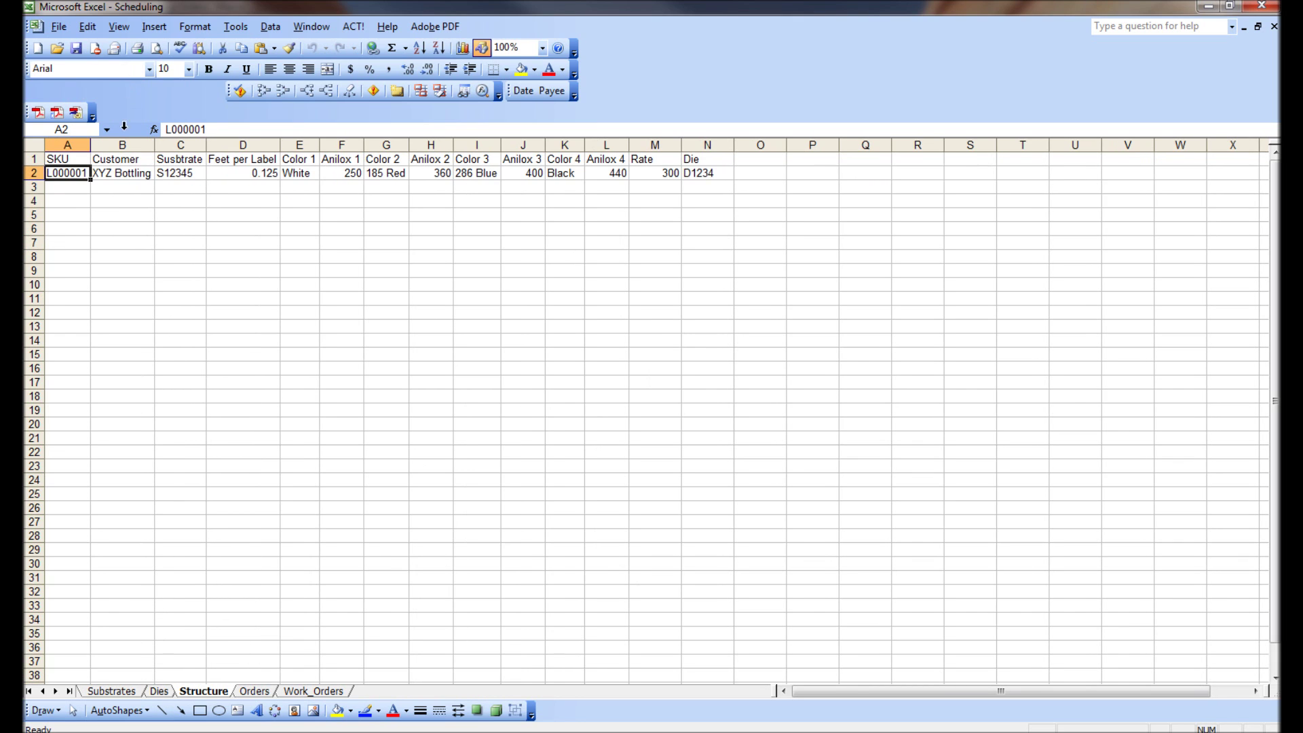
pyautogui.click(254, 692)
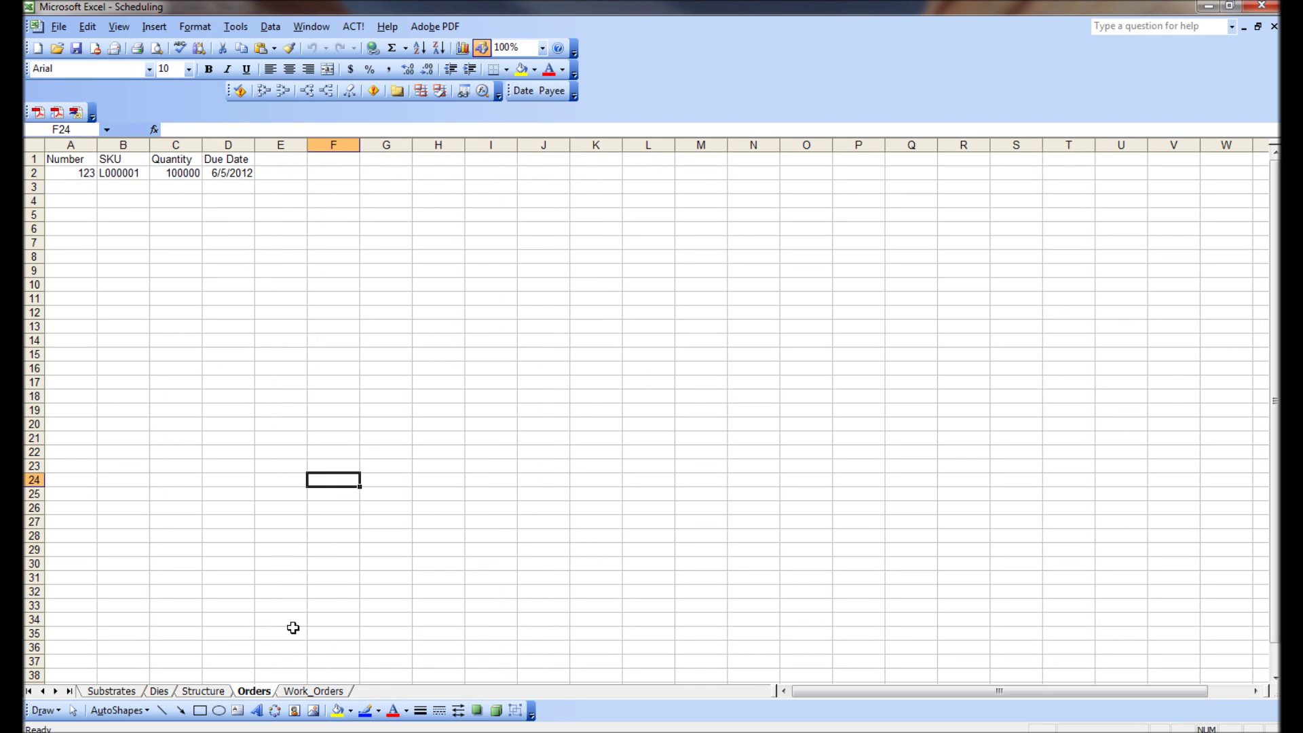
pyautogui.click(311, 690)
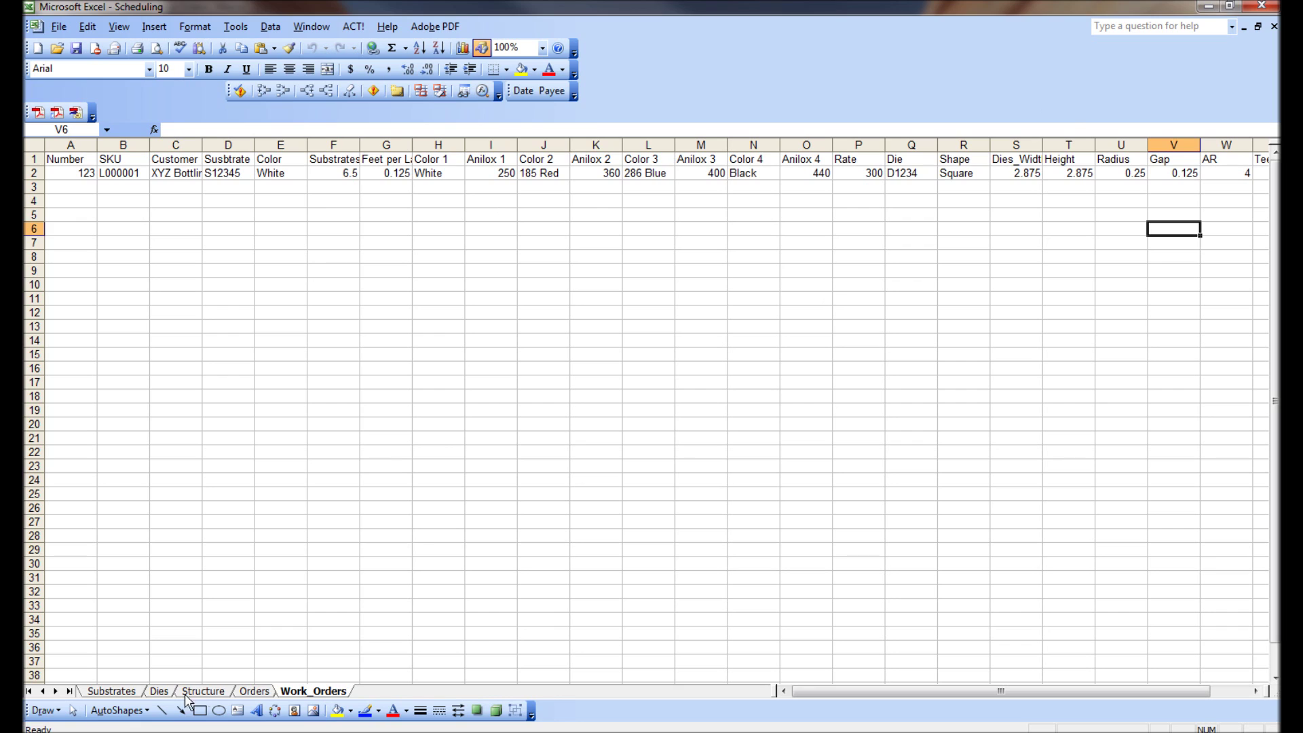
pyautogui.hotkey('ctrl', 'Home')
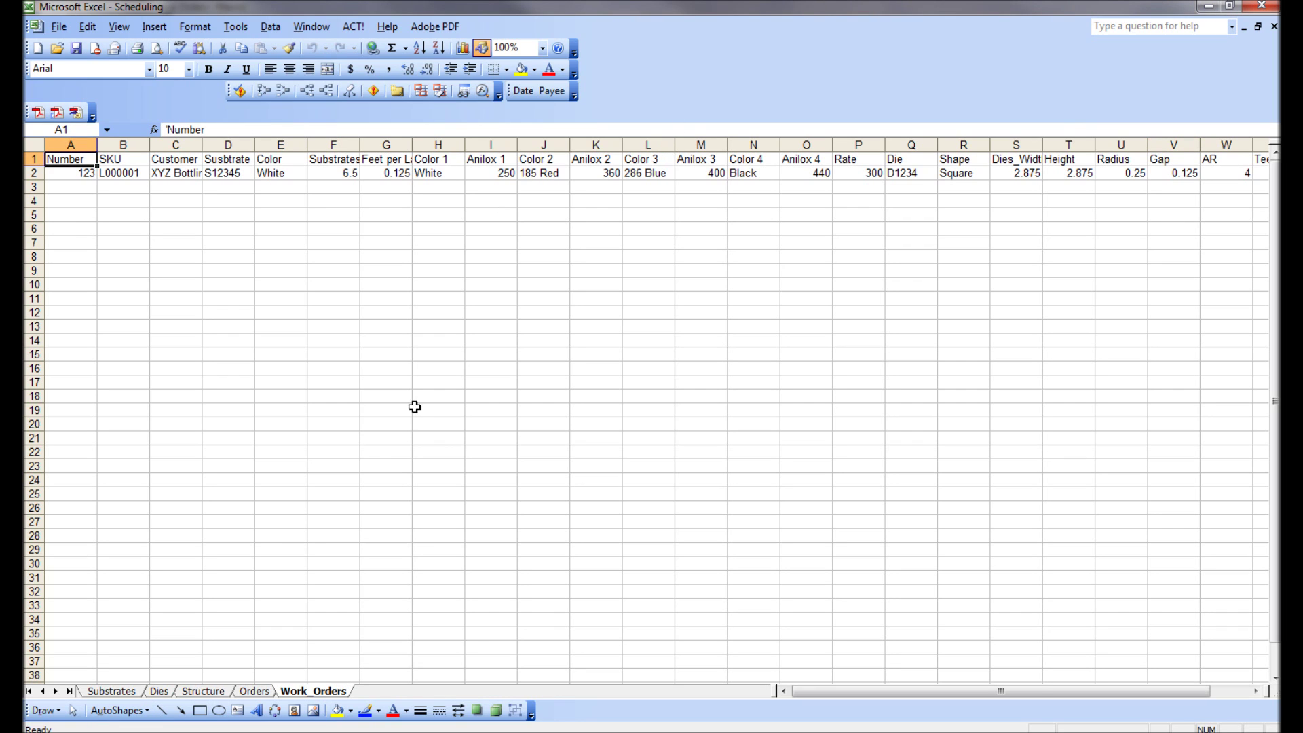
# Review the Substrates, Dies and Structure sheets and fit the Structure sheet's Customer column to its contents.
pyautogui.click(116, 691)
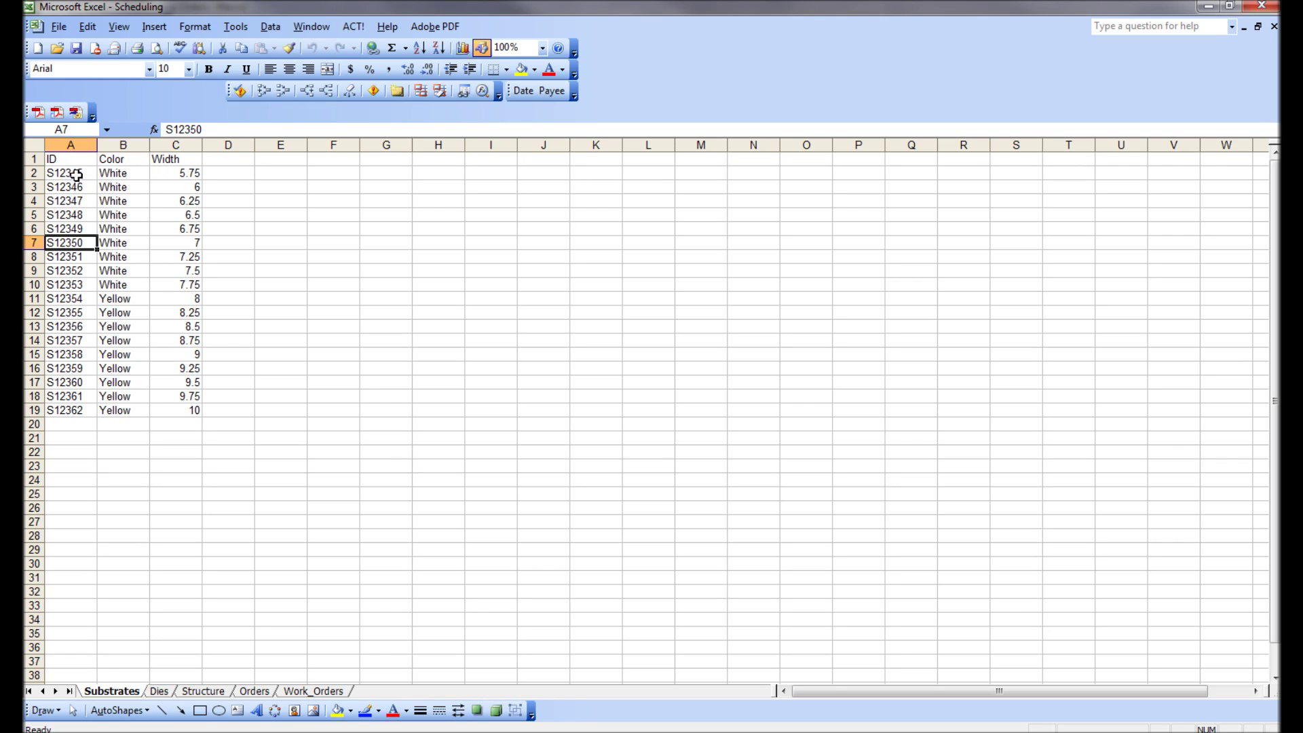
pyautogui.click(76, 175)
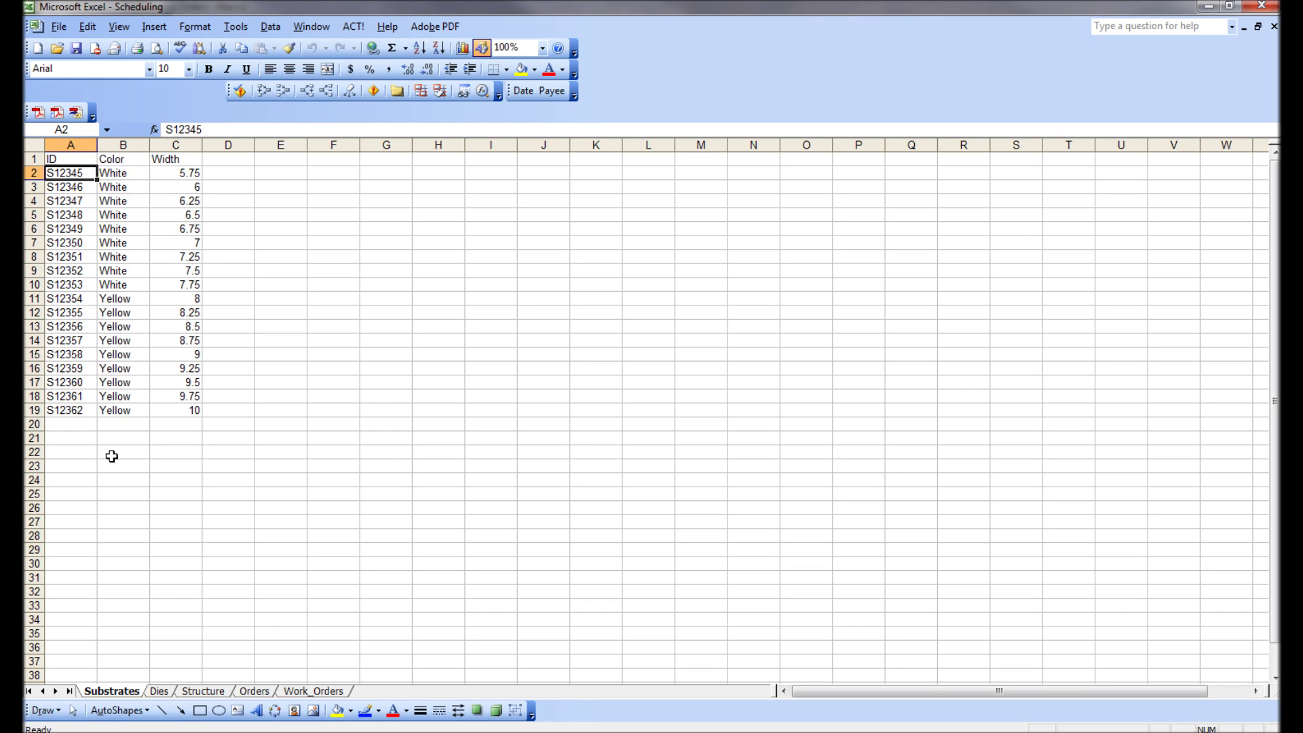
pyautogui.click(159, 691)
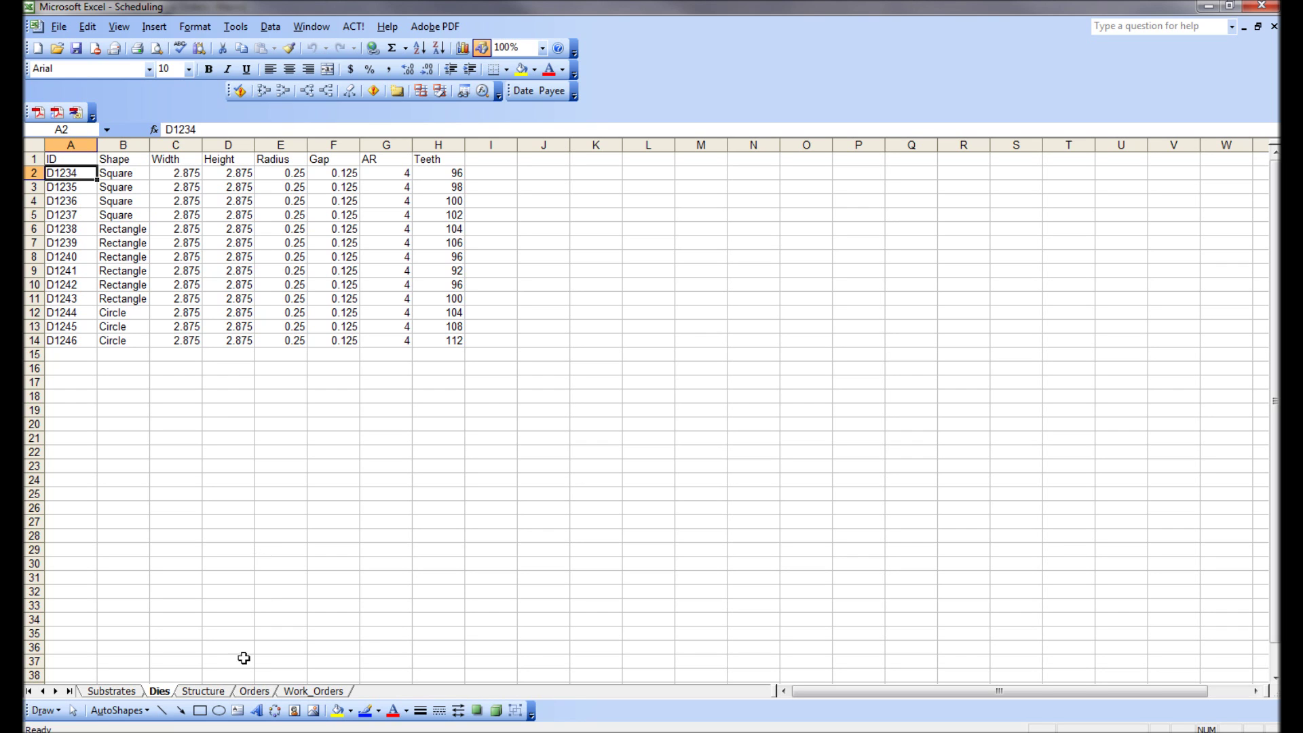
pyautogui.click(218, 692)
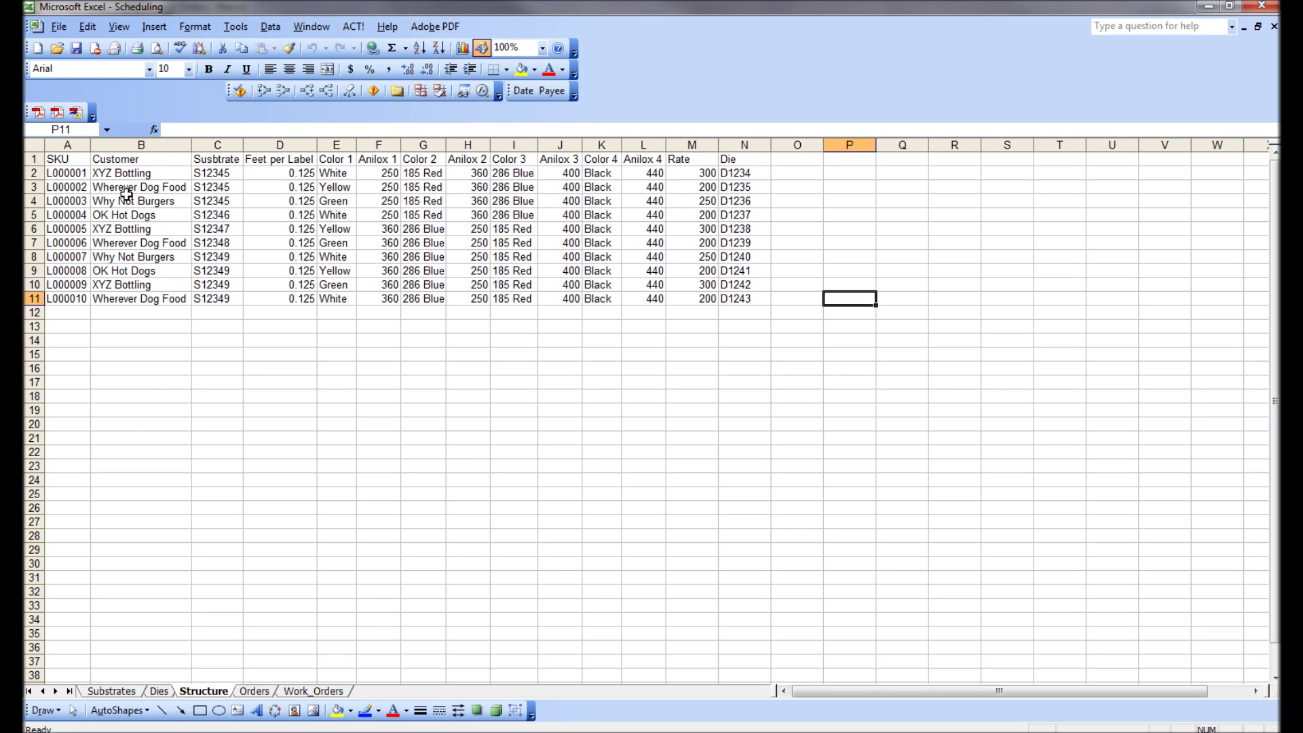
pyautogui.doubleClick(191, 145)
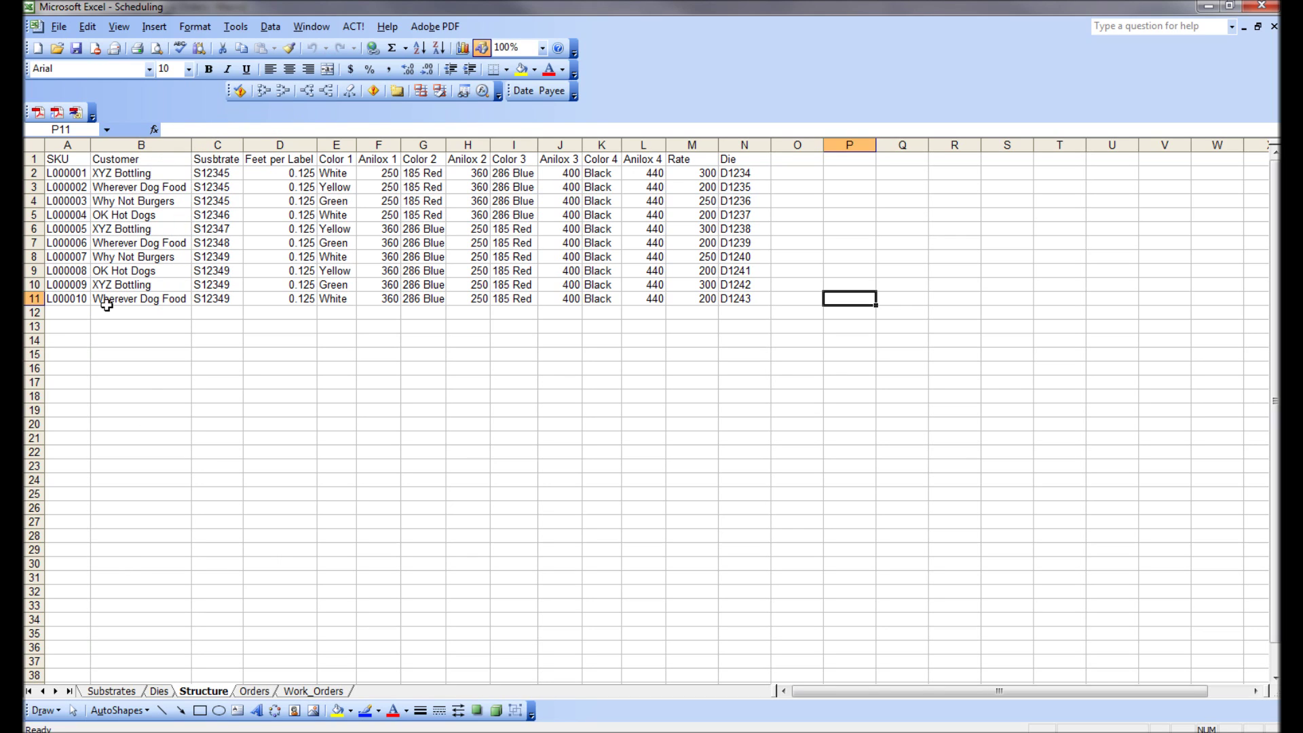
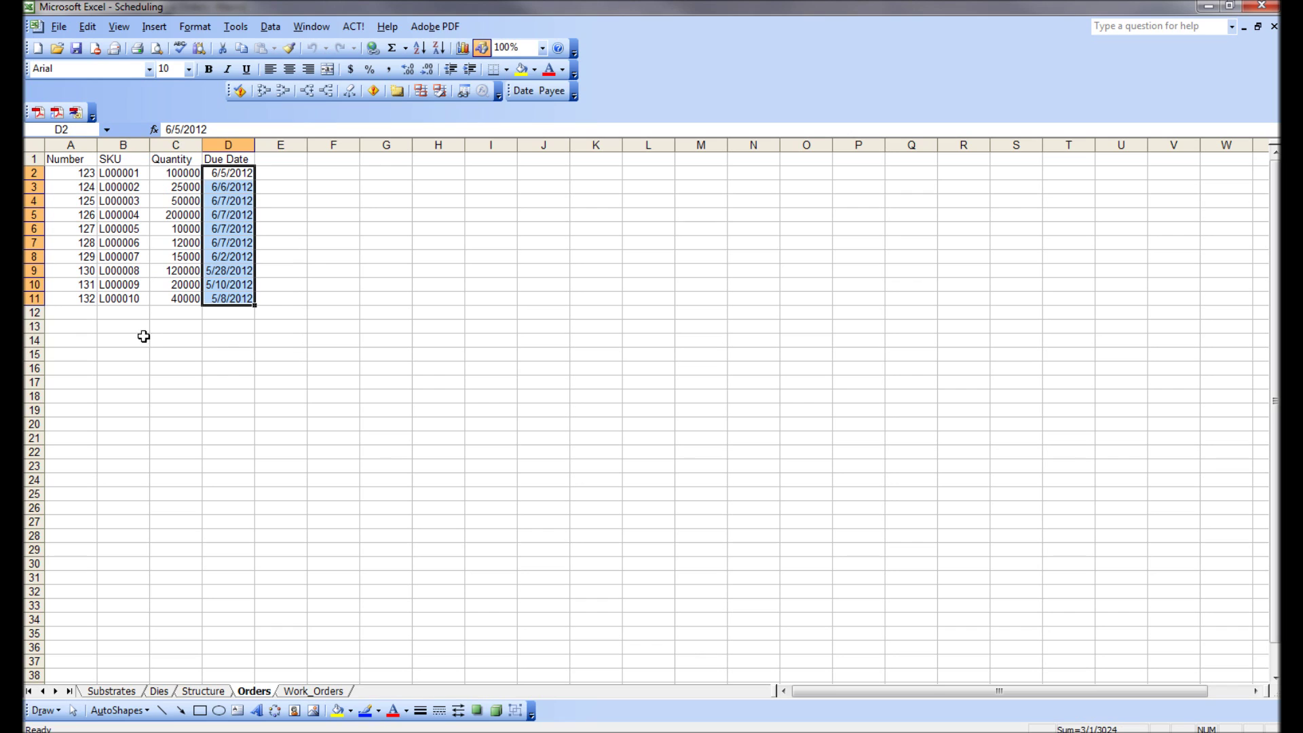
# Add order 133 in row 12 of the Orders sheet with SKU L000005, quantity 50000 and due date 6/20, and save the workbook.
pyautogui.click(68, 312)
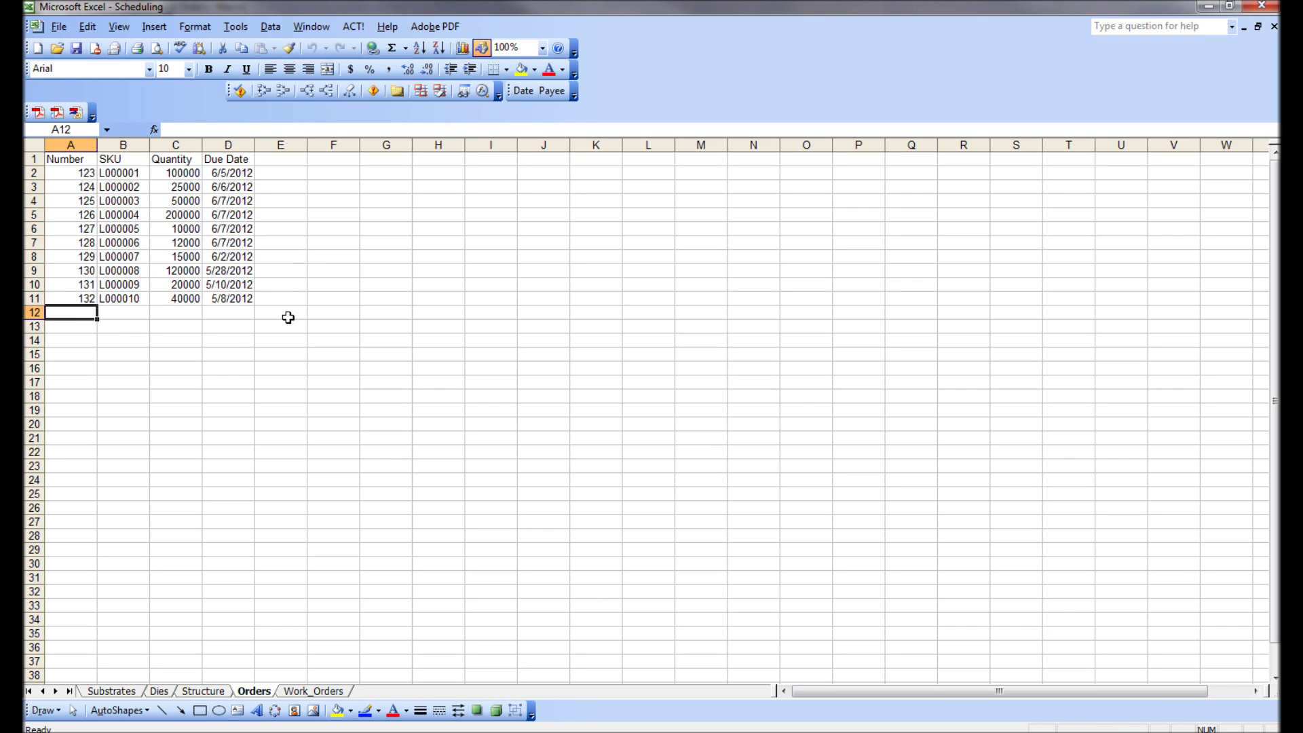
pyautogui.write('133')
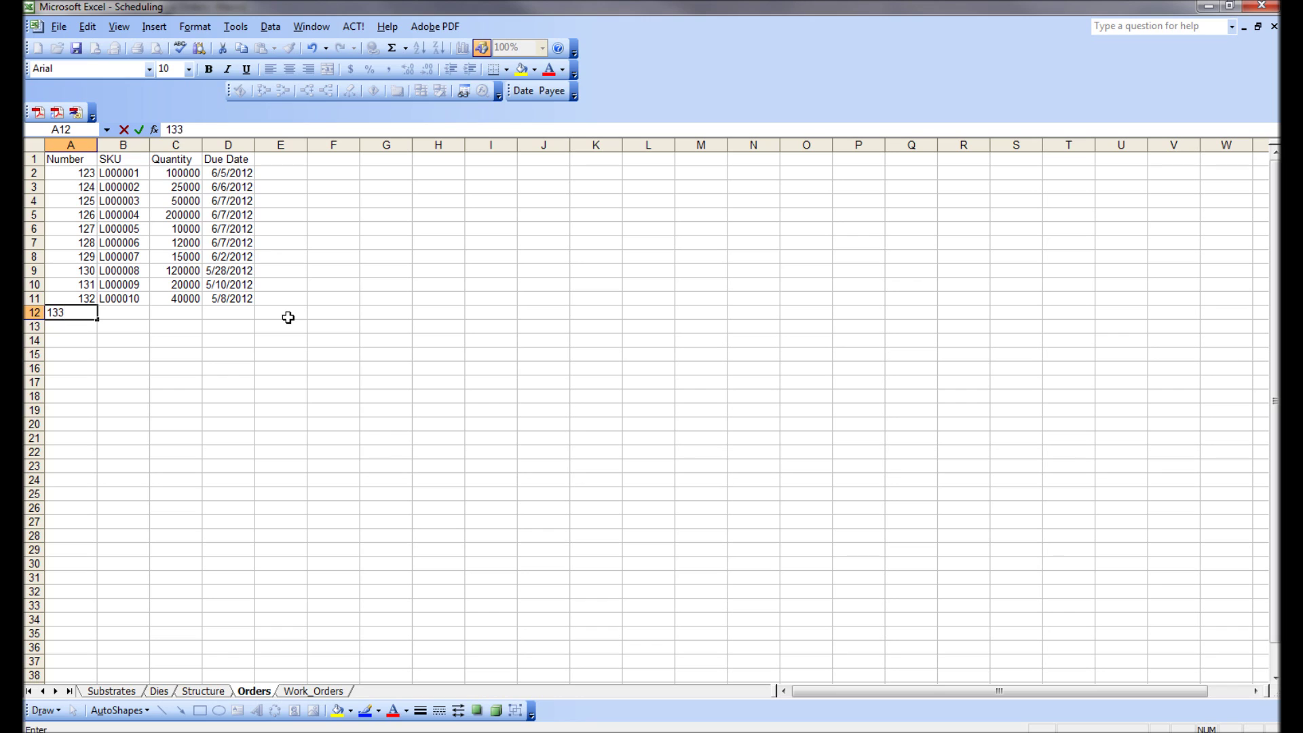
pyautogui.press('Tab')
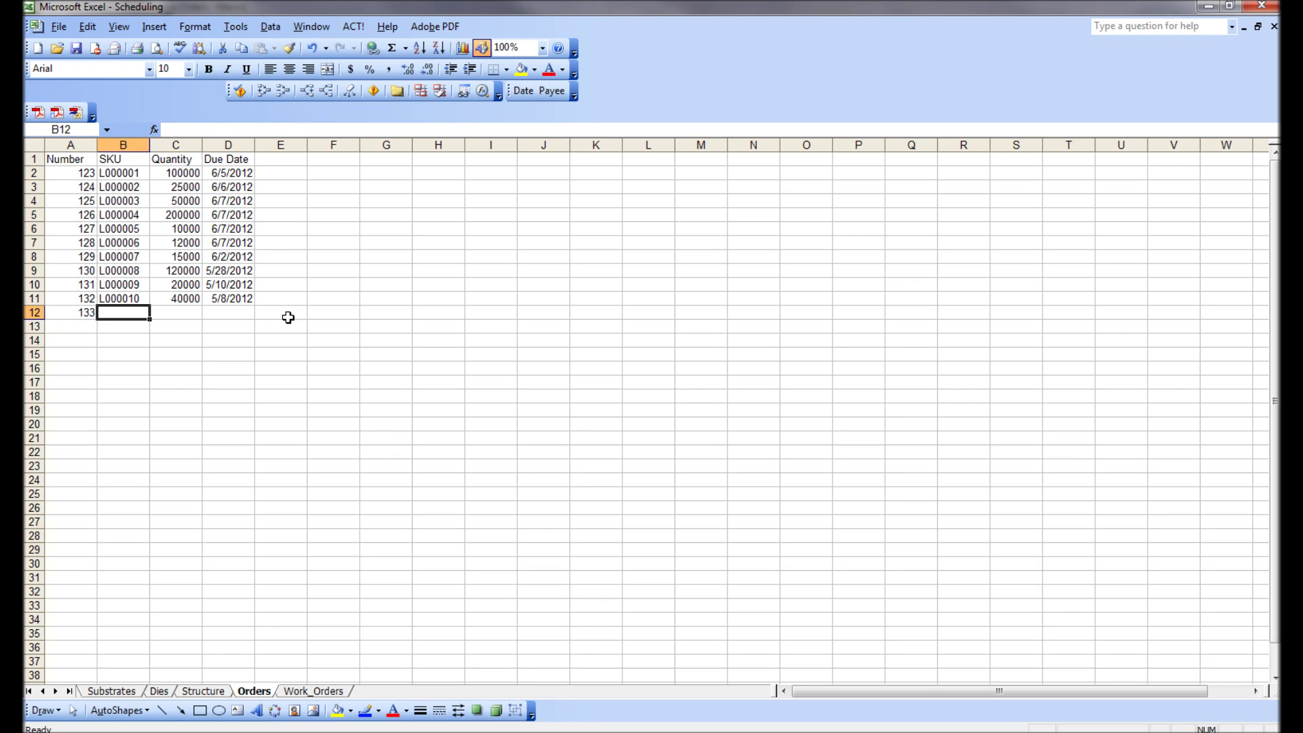
pyautogui.write('L000005')
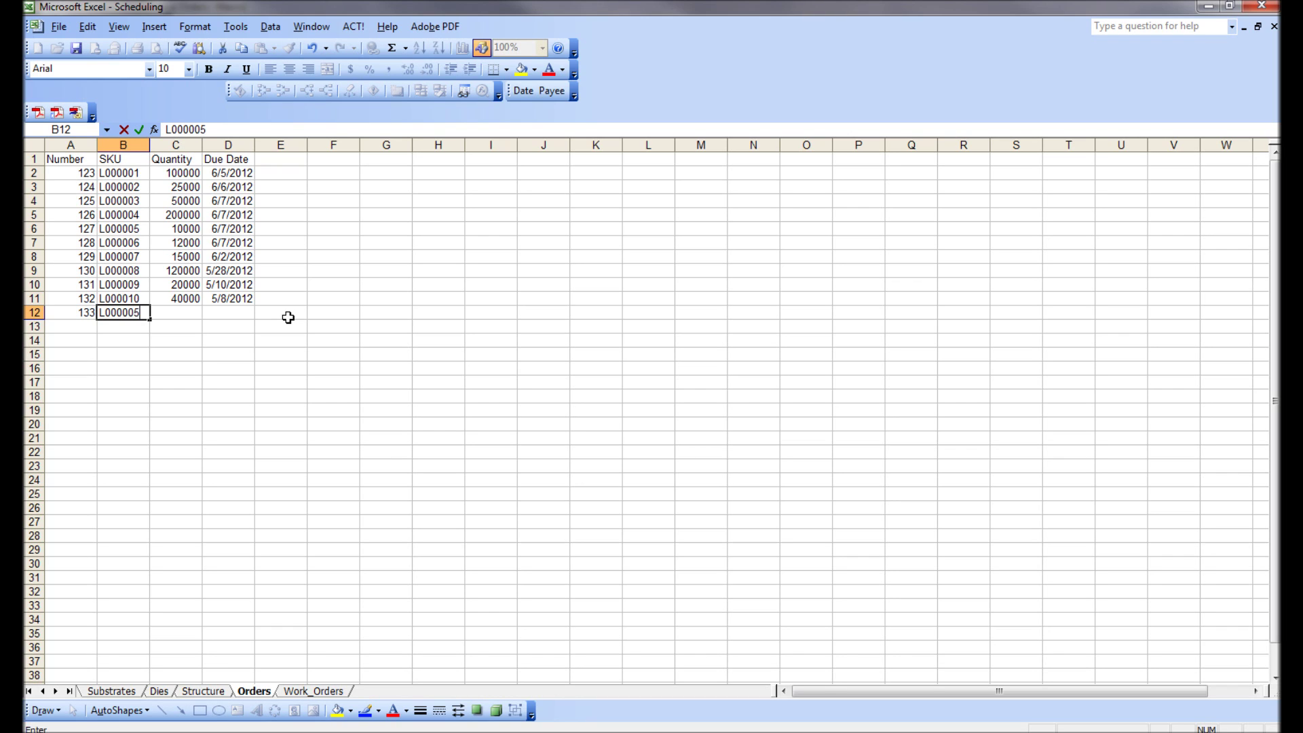
pyautogui.press('Tab')
pyautogui.write('50')
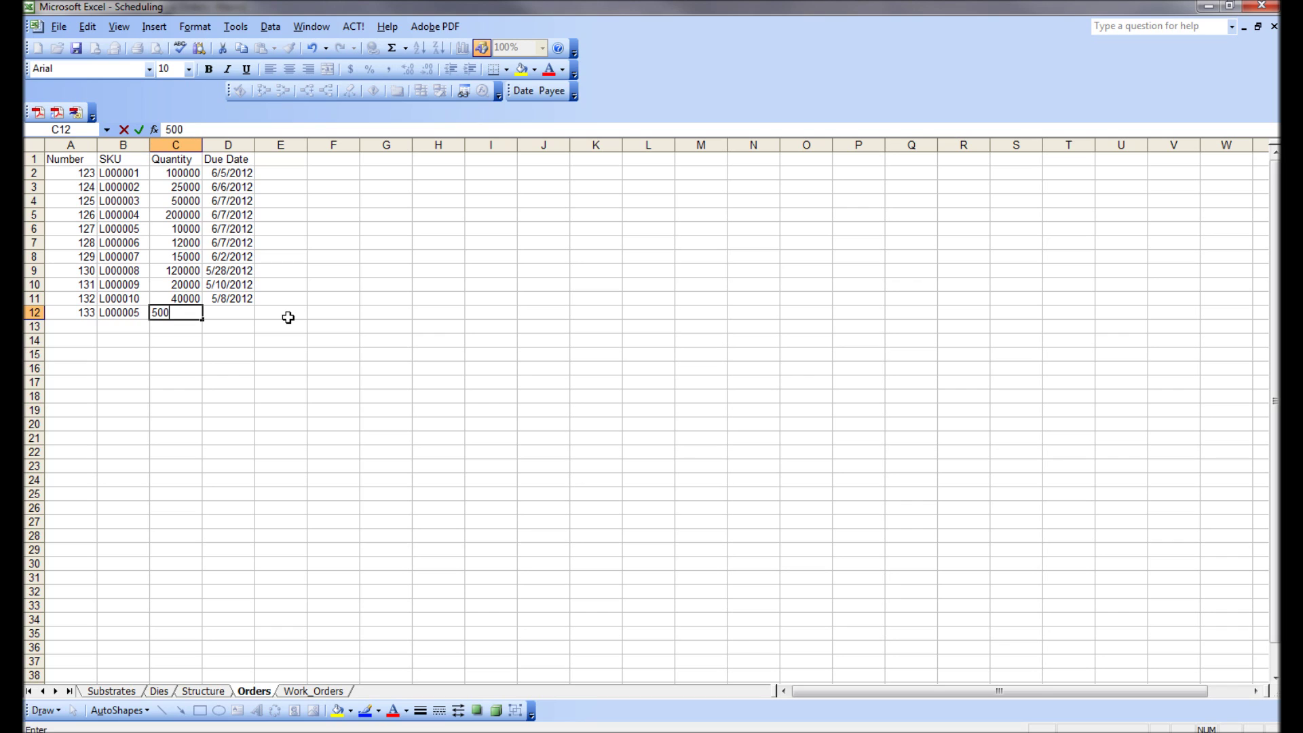
pyautogui.press('Tab')
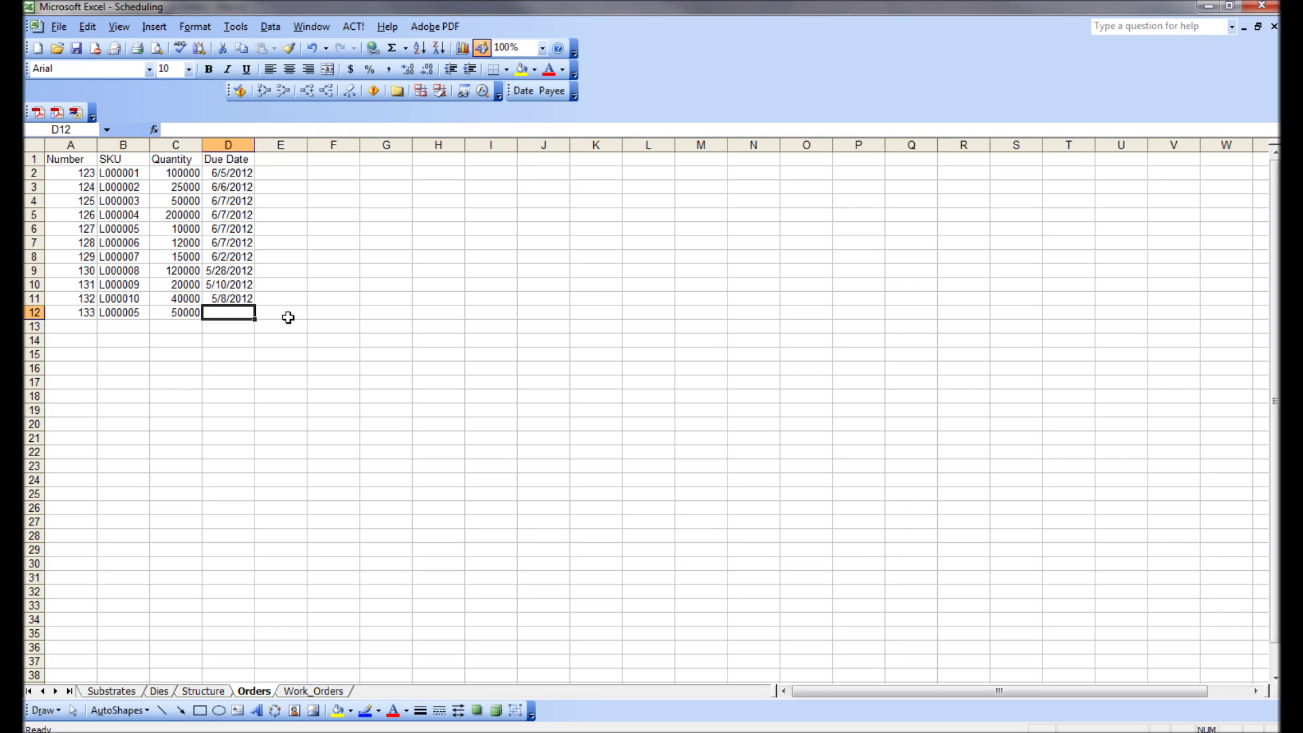
pyautogui.write('6/20')
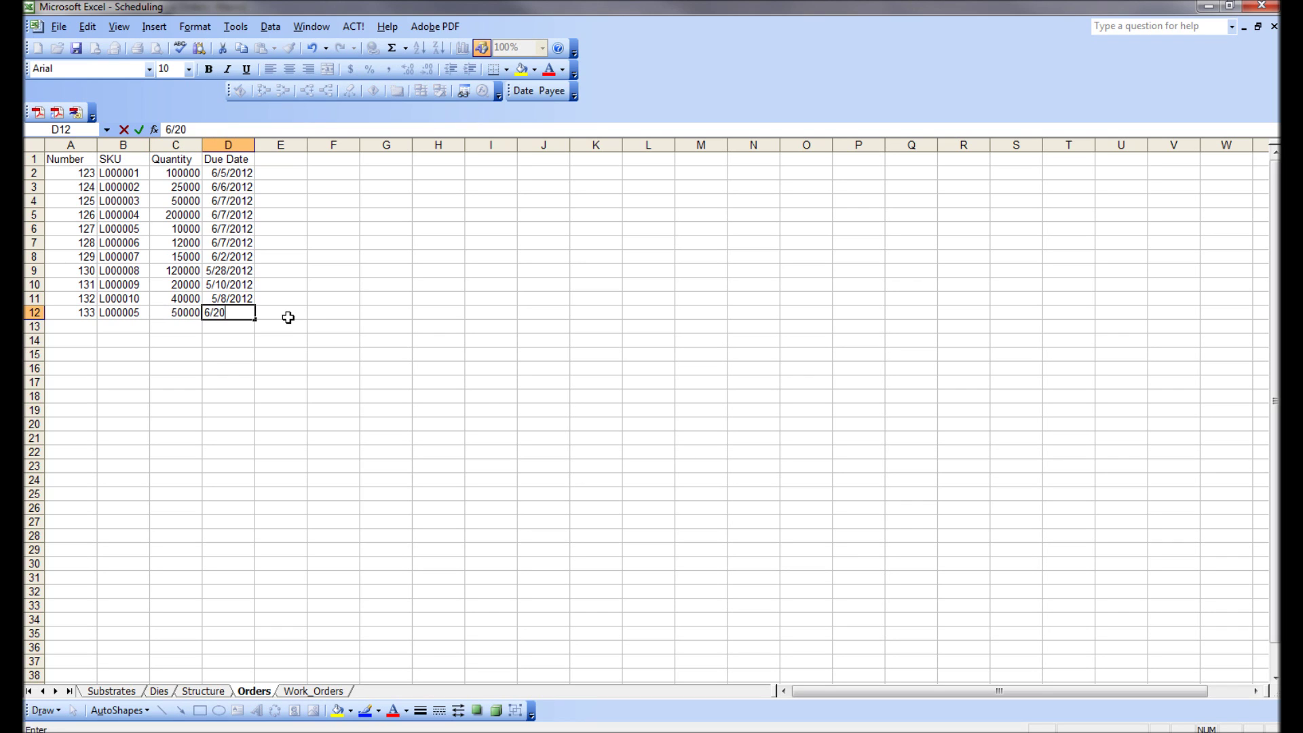
pyautogui.press('Tab')
pyautogui.click(84, 163)
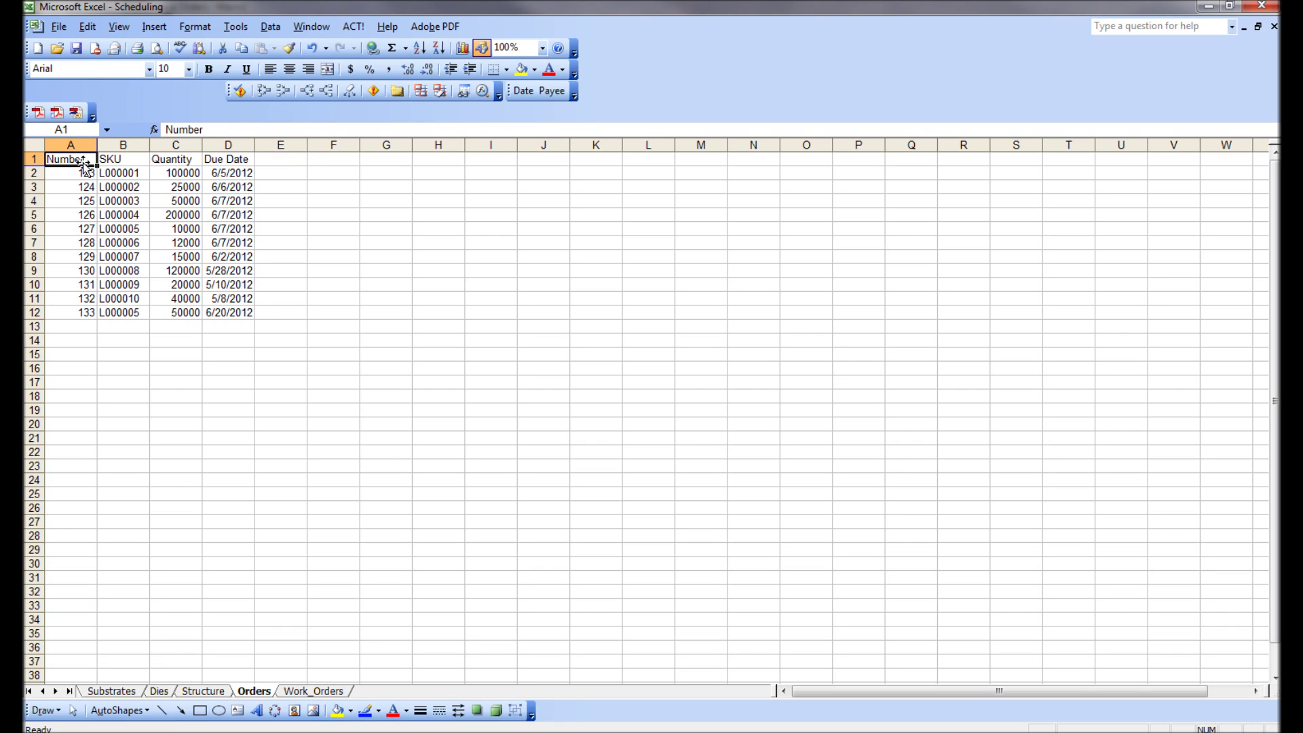
pyautogui.click(79, 50)
# Look through the Substrates, Dies, Structure, Orders and Work_Orders sheets and return to the Substrates sheet.
pyautogui.click(130, 692)
pyautogui.click(165, 691)
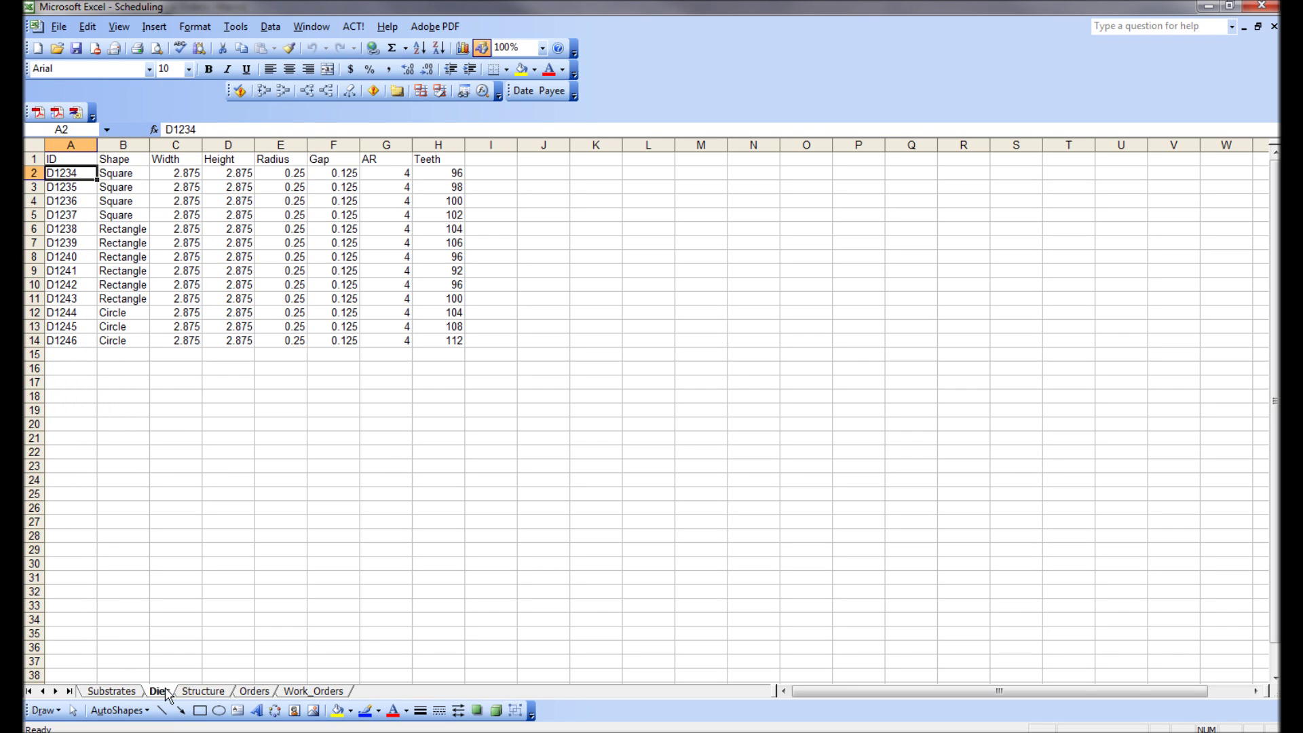
pyautogui.click(205, 692)
pyautogui.click(258, 692)
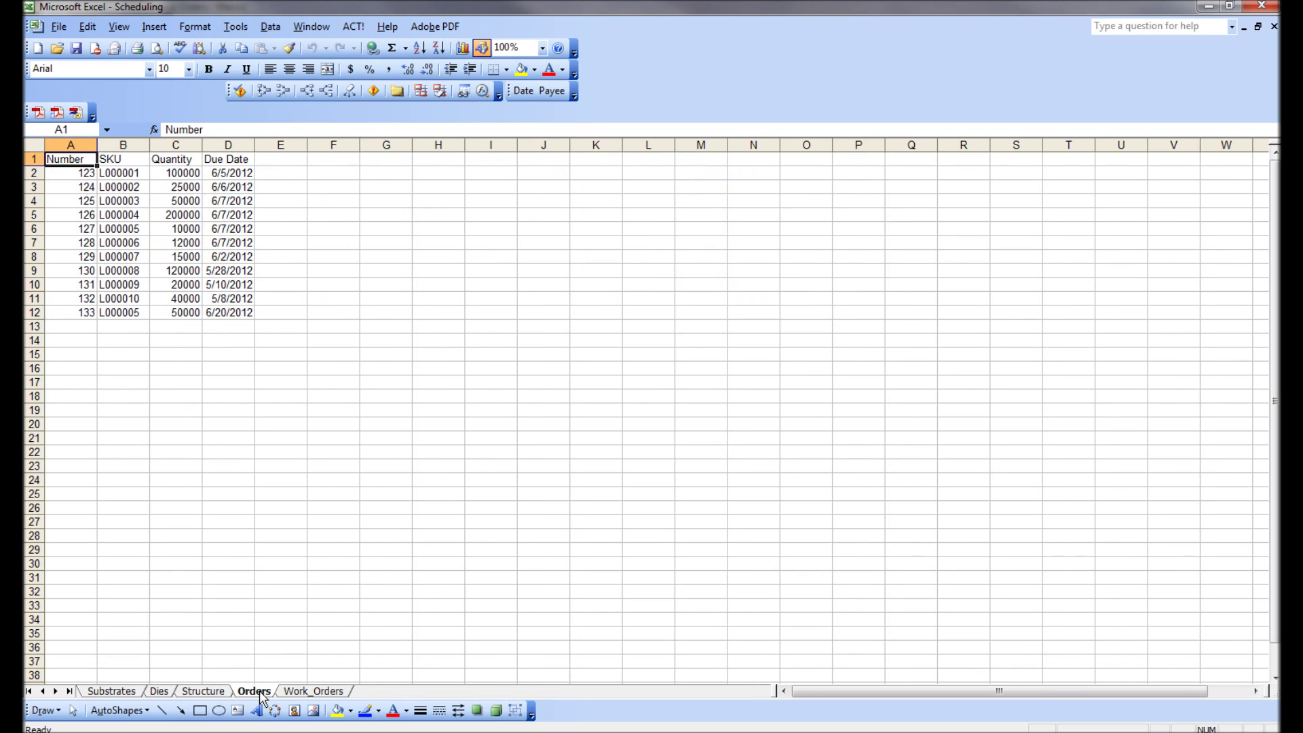
pyautogui.click(314, 693)
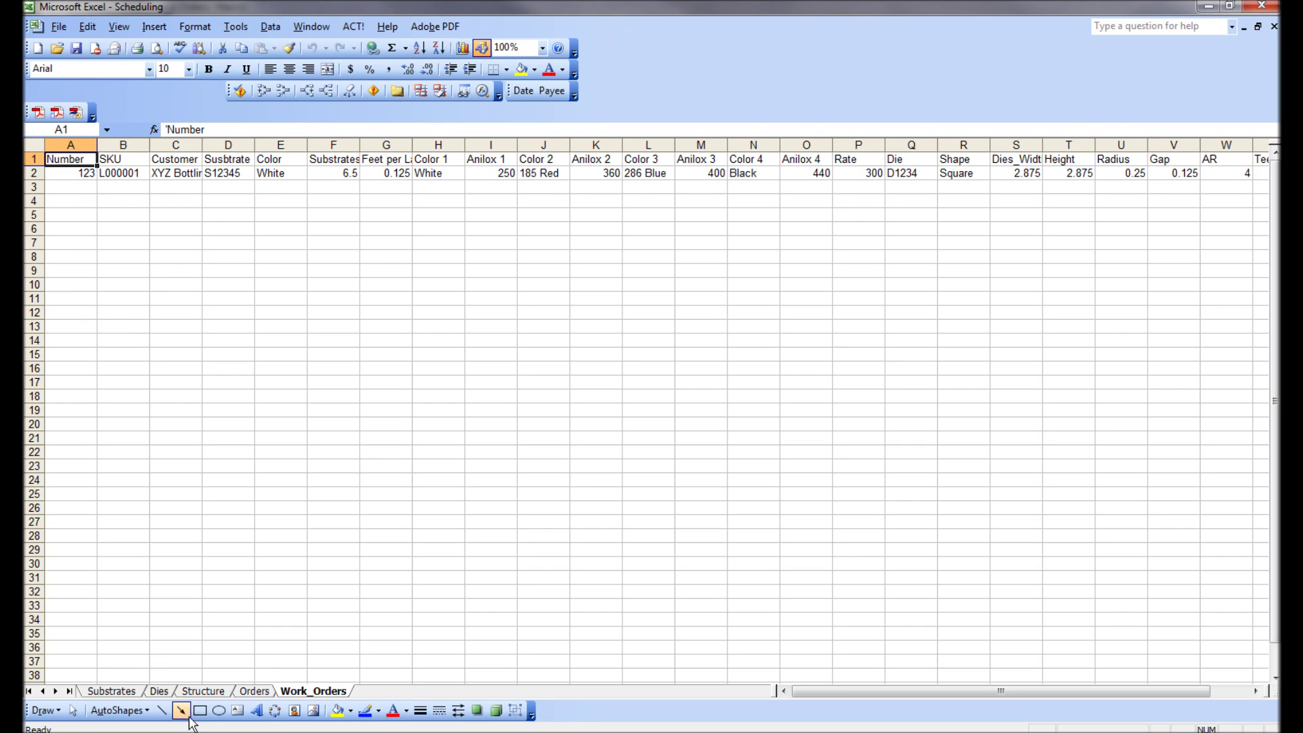
pyautogui.click(255, 691)
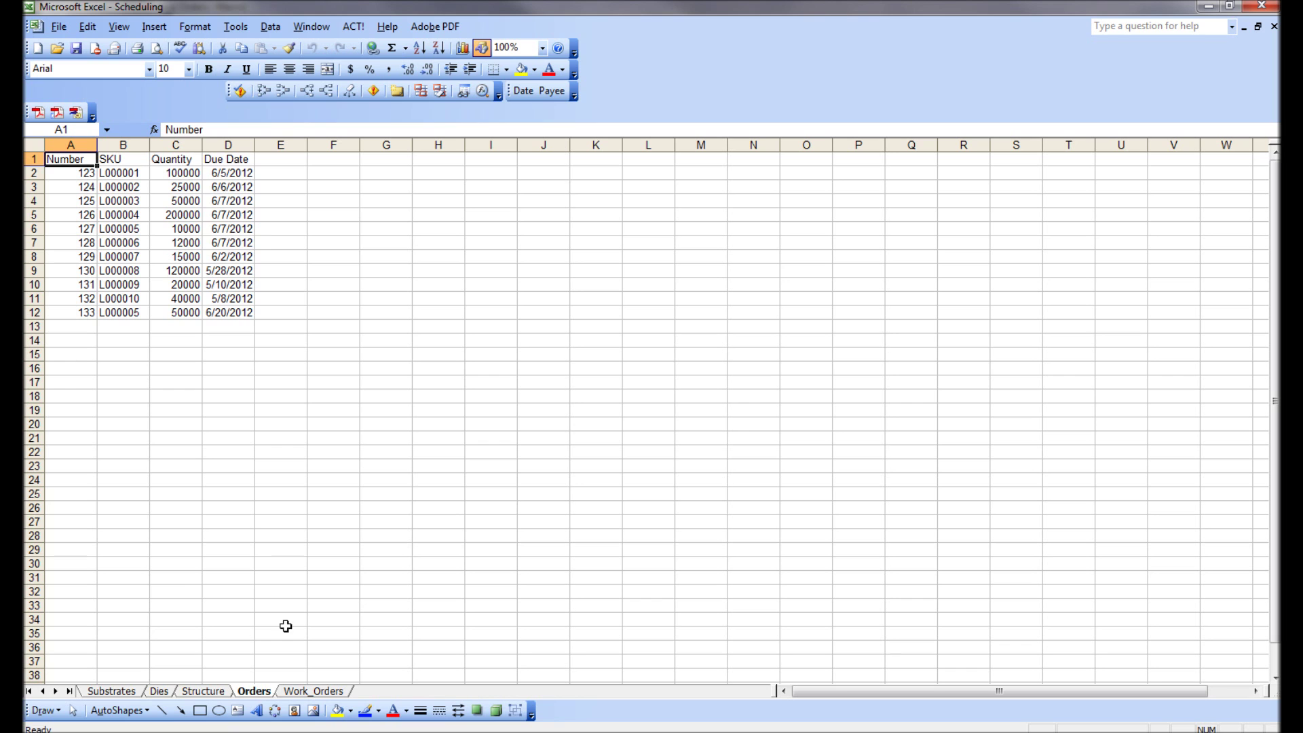
pyautogui.click(209, 691)
pyautogui.click(158, 691)
pyautogui.click(128, 691)
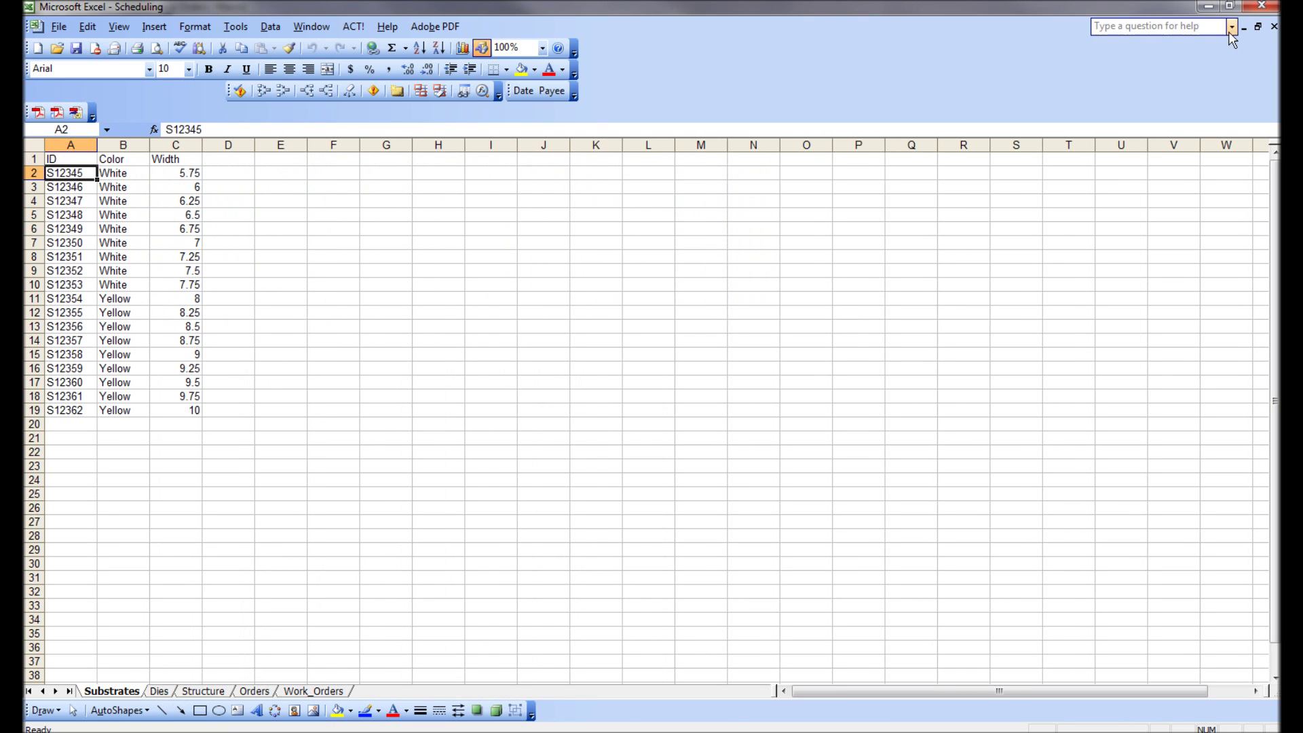
# Close the Scheduling workbook, switch to Access and close the Export New Orders macro design.
pyautogui.click(1261, 5)
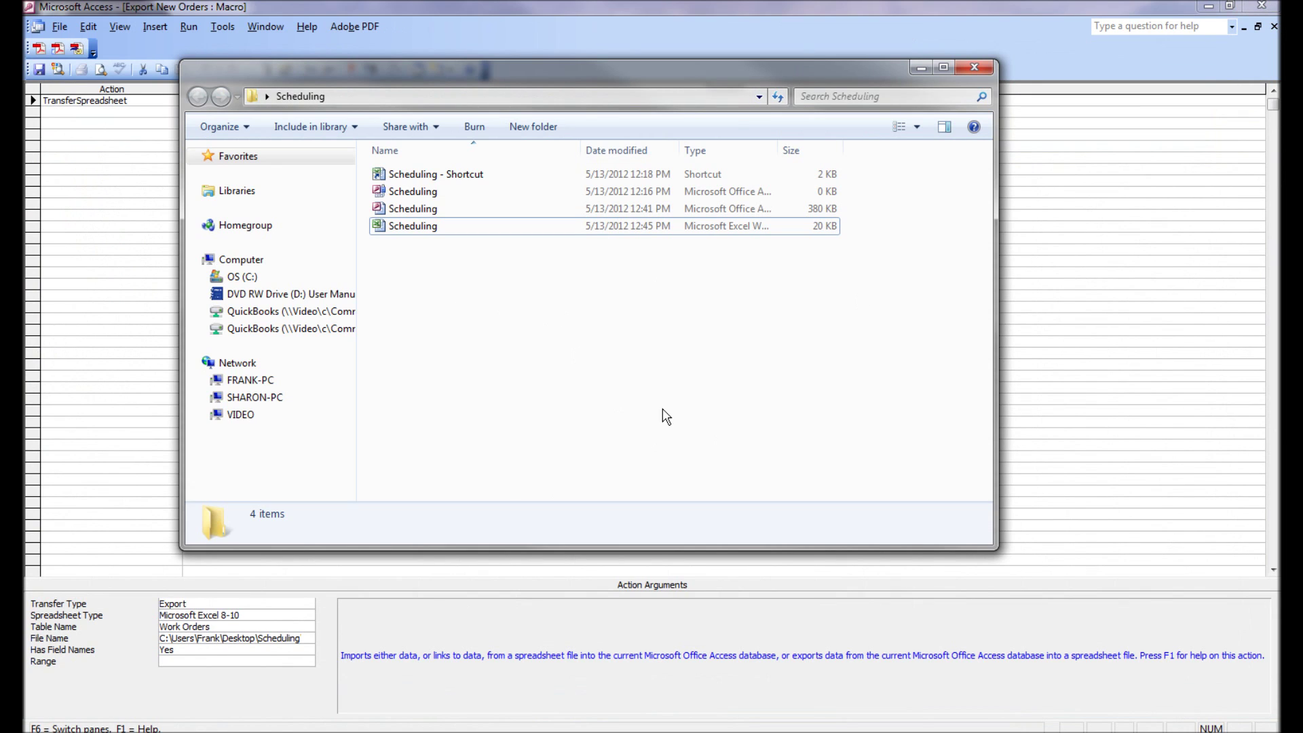
pyautogui.click(216, 560)
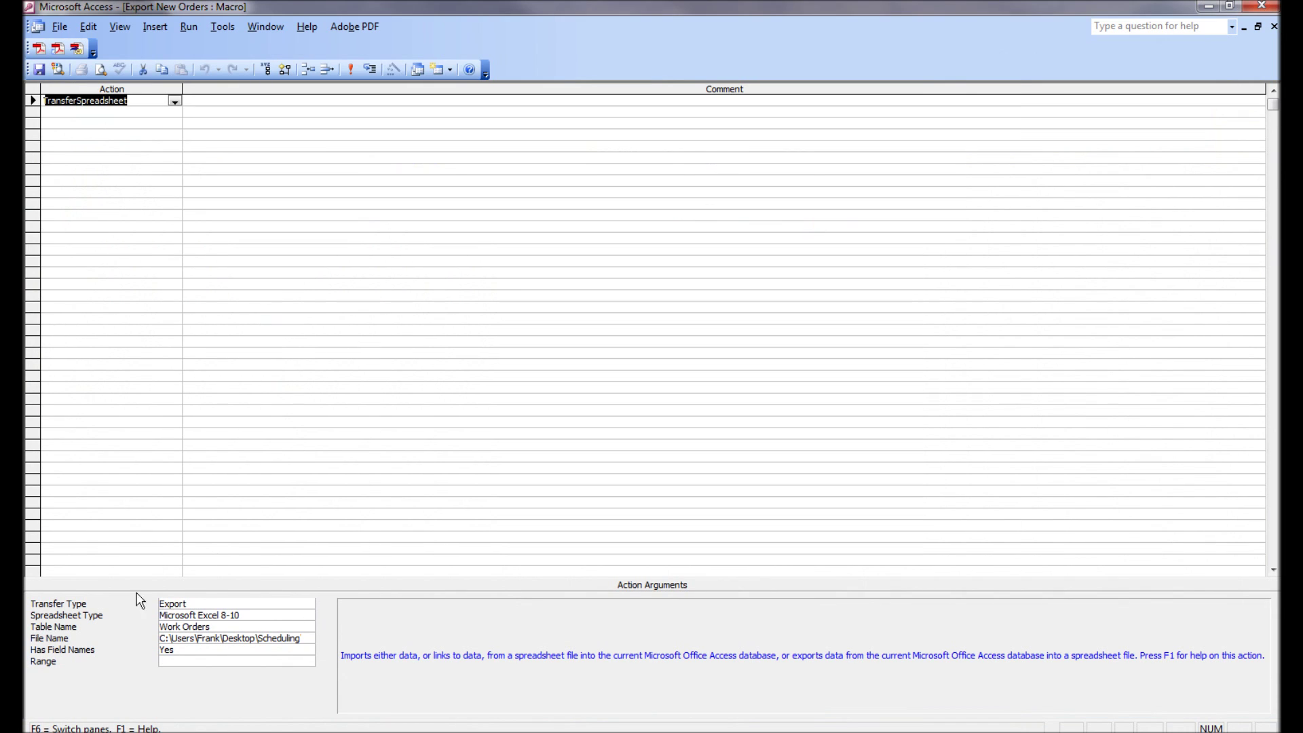
pyautogui.click(1274, 27)
# Open the Work Orders query in Design view, run it to review the order records across all columns, and close it.
pyautogui.click(68, 157)
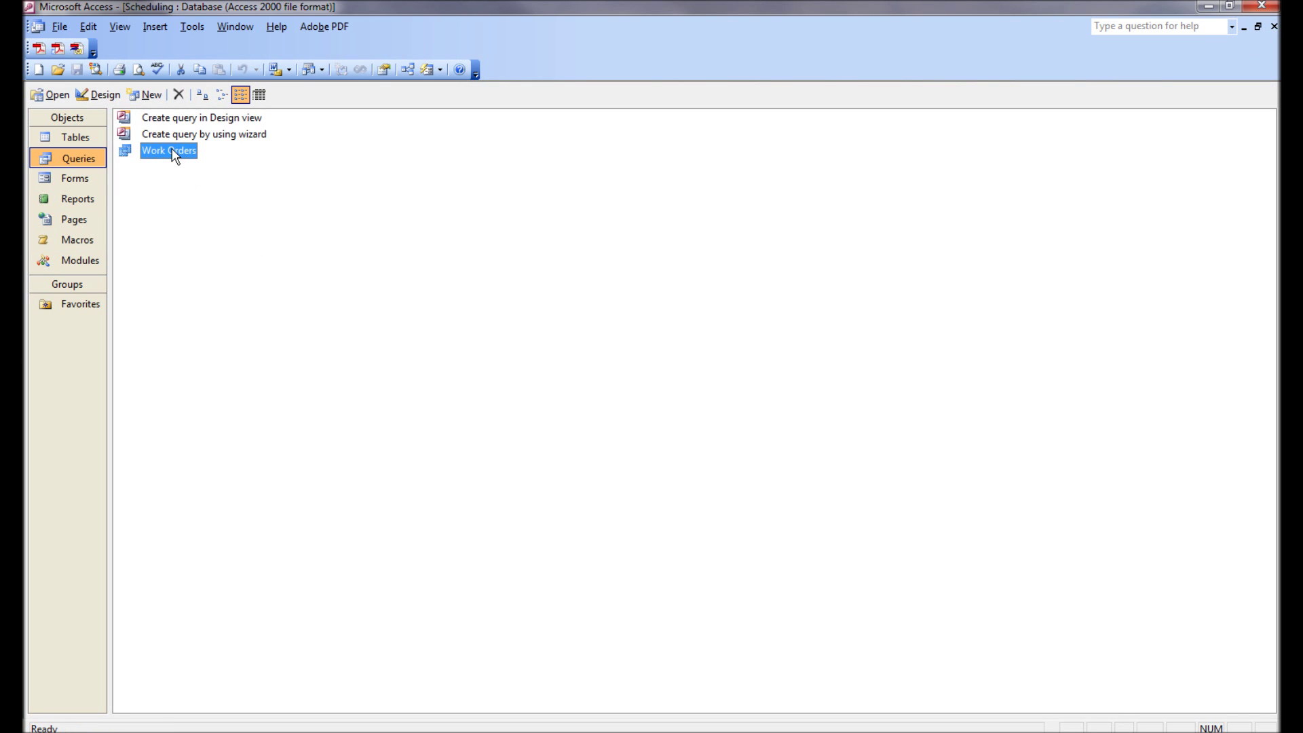
pyautogui.click(97, 94)
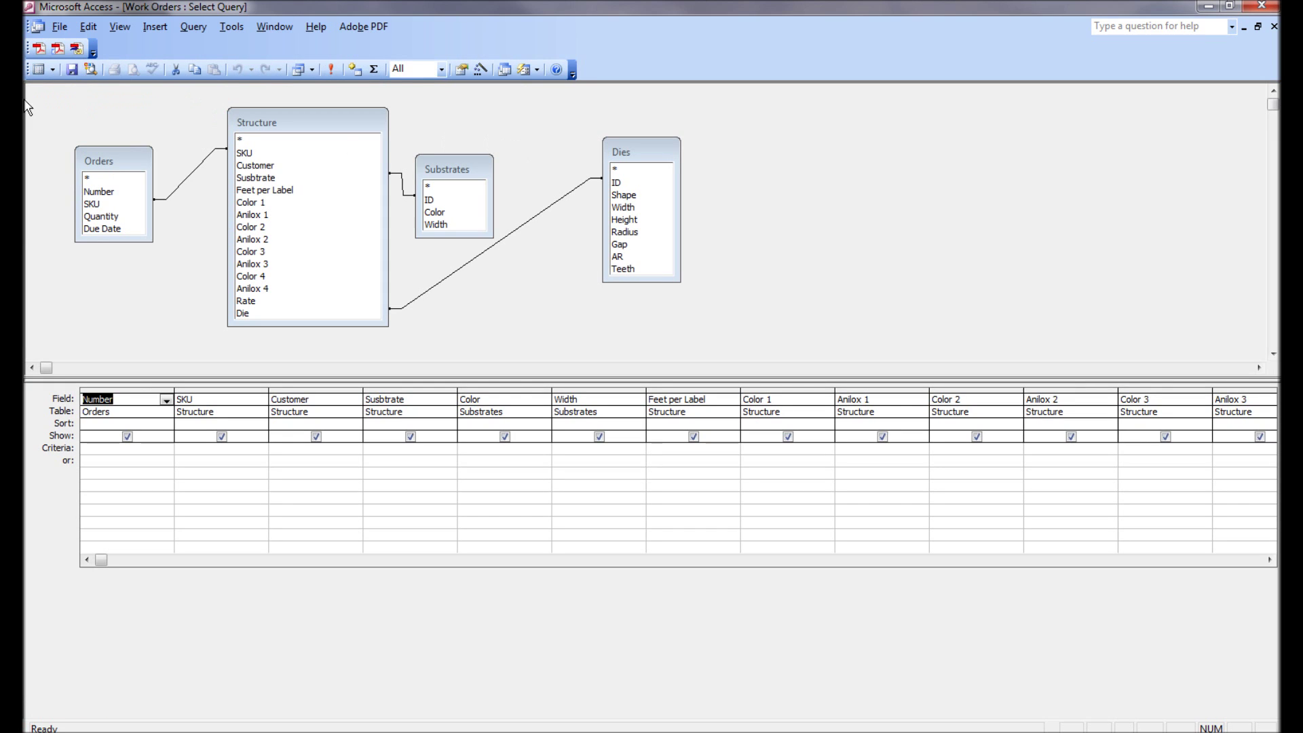
pyautogui.click(331, 69)
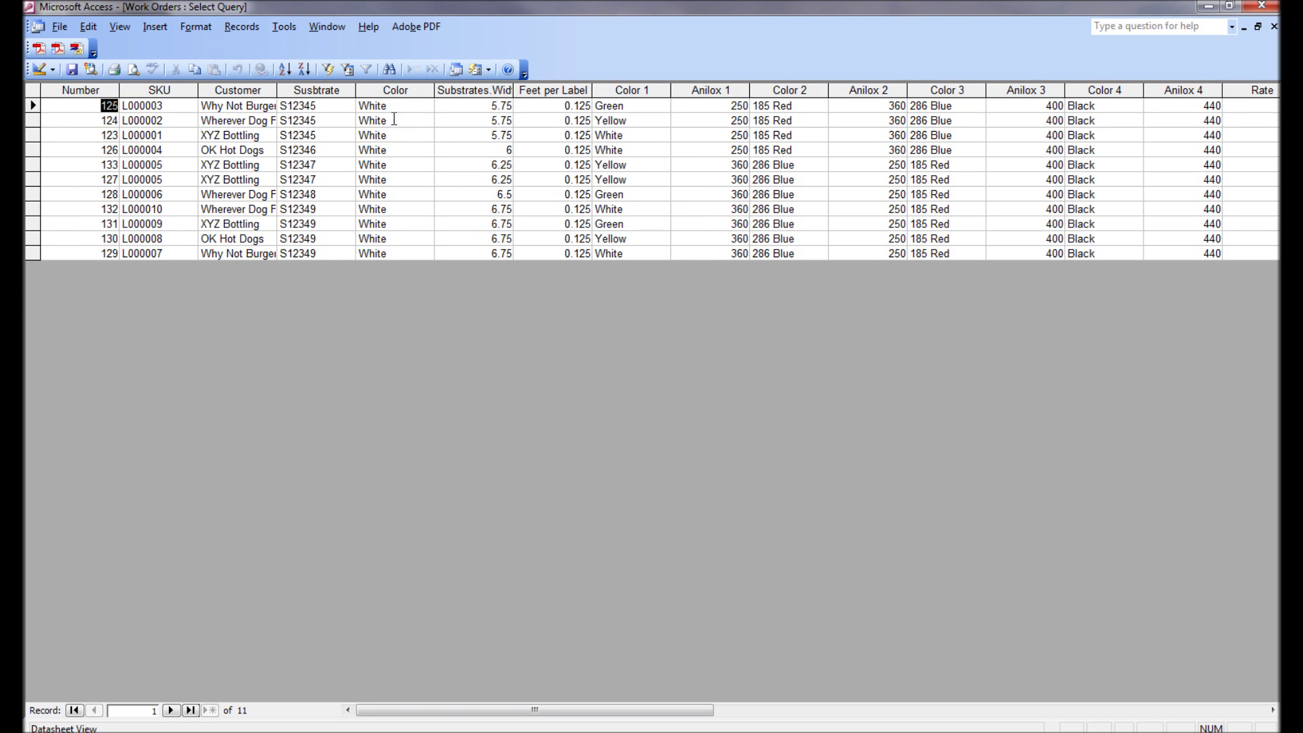
pyautogui.moveTo(623, 712); pyautogui.dragTo(682, 340)
pyautogui.click(1273, 26)
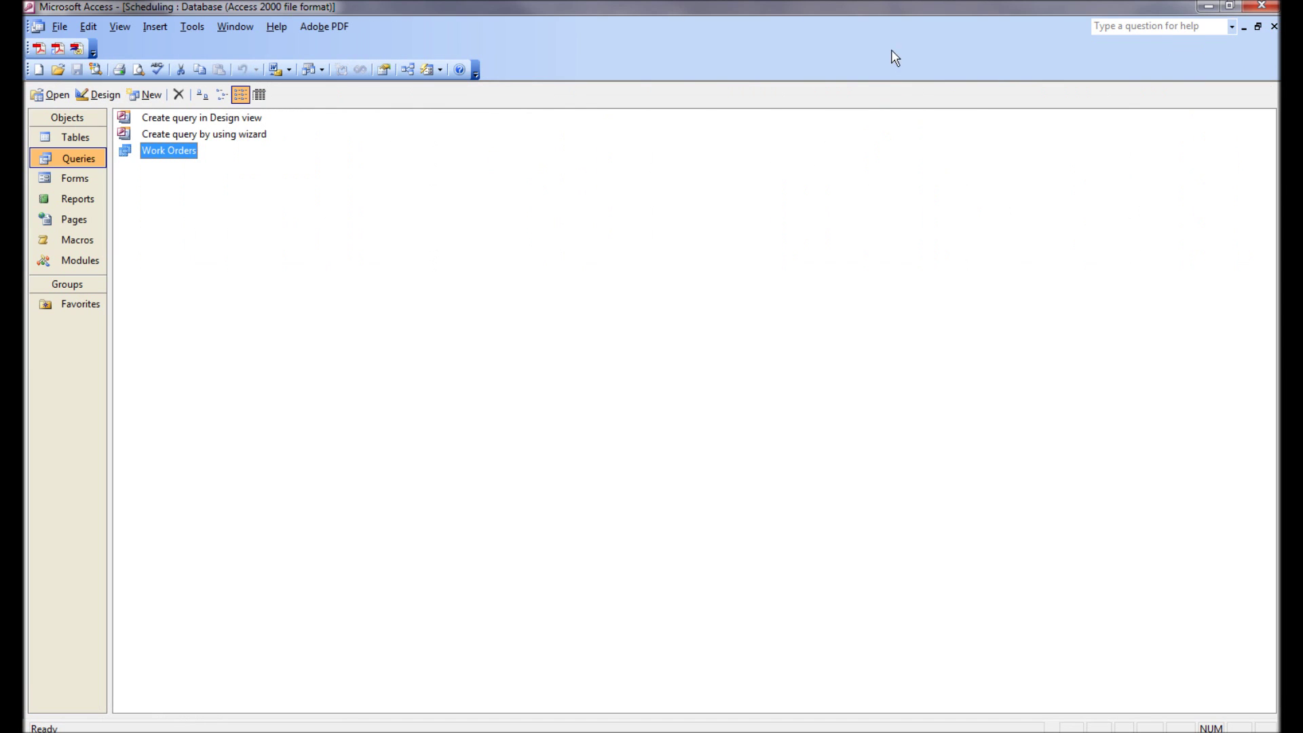
# Run the Export New Orders macro and reopen the Scheduling workbook in Excel from the Scheduling folder.
pyautogui.click(60, 238)
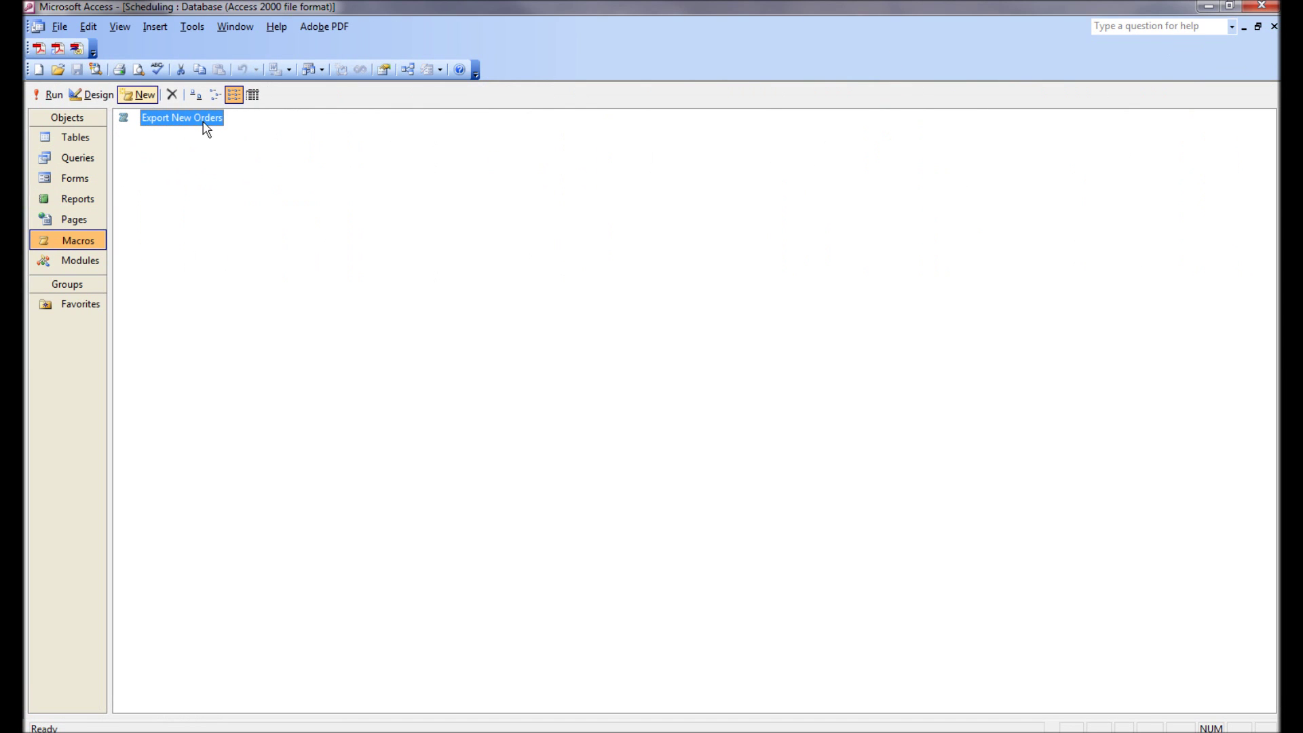
pyautogui.click(43, 94)
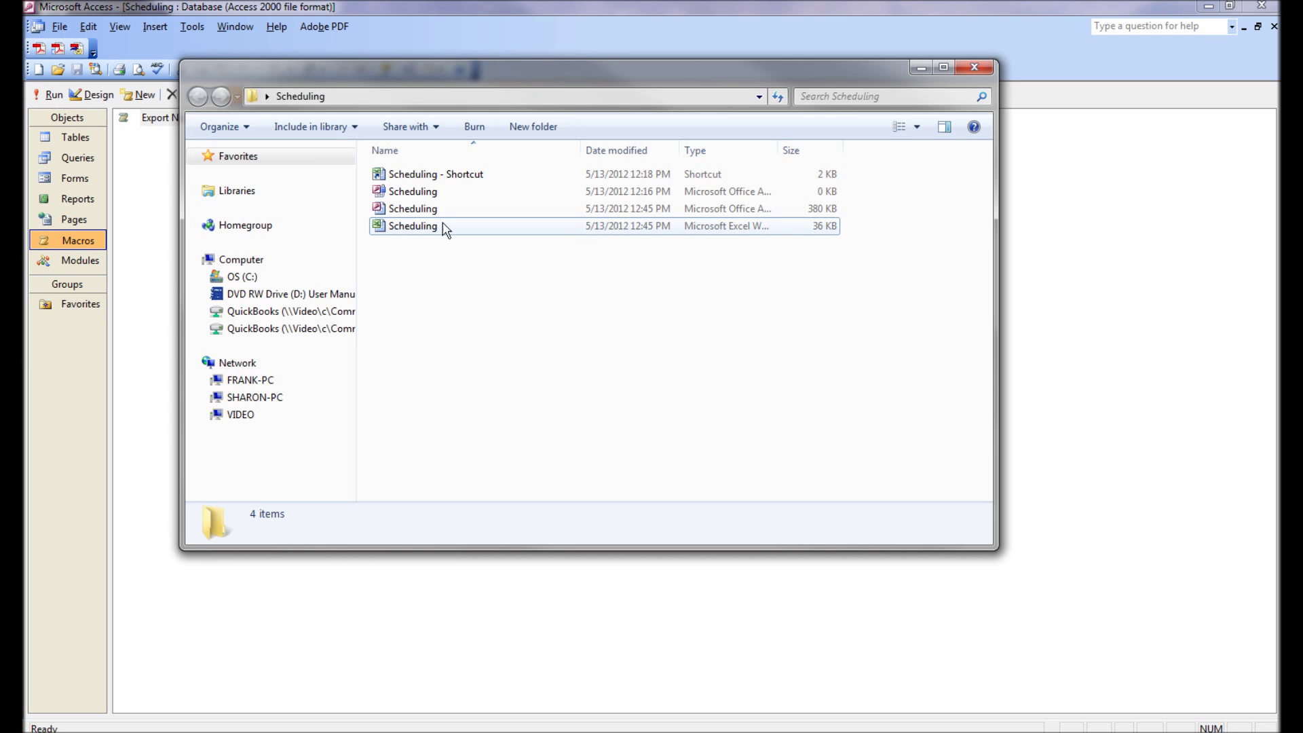
pyautogui.click(426, 230)
pyautogui.doubleClick(429, 230)
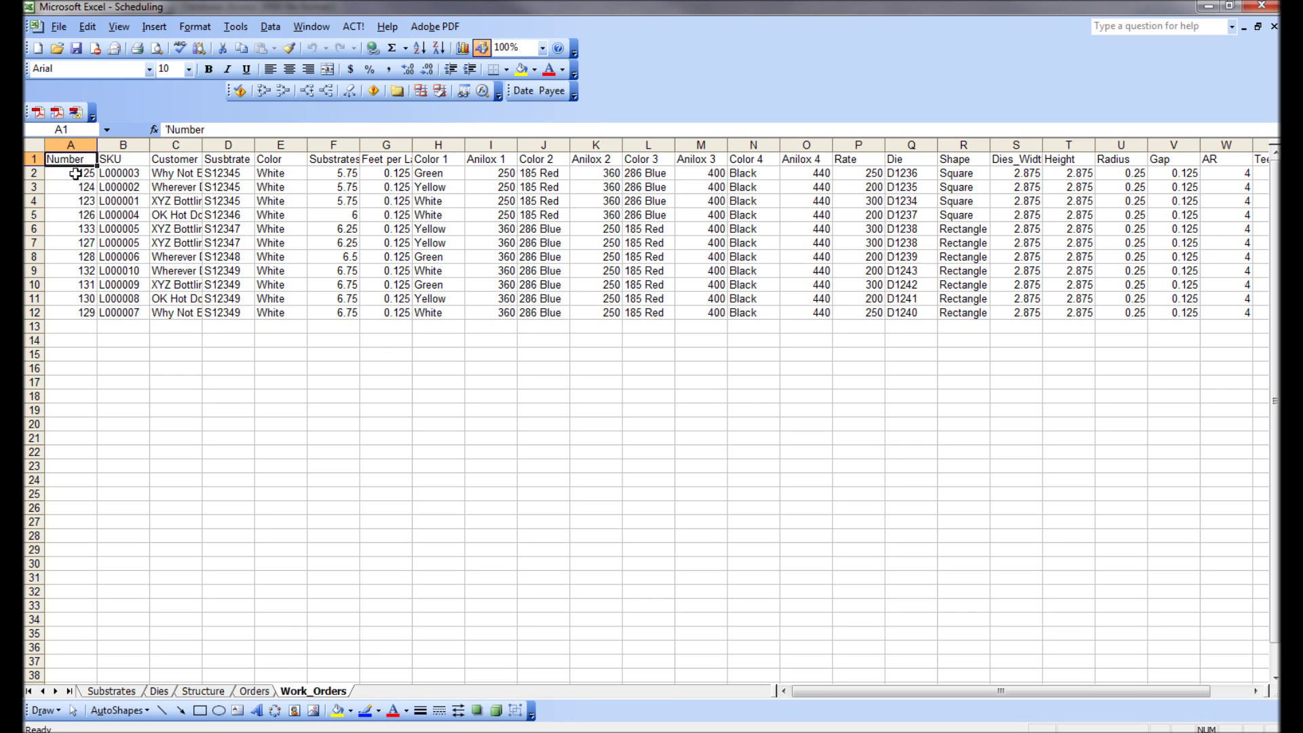
# Fit all the column widths of the Work_Orders sheet to their contents and return to cell A1.
pyautogui.moveTo(68, 143); pyautogui.dragTo(821, 169)
pyautogui.doubleClick(830, 141)
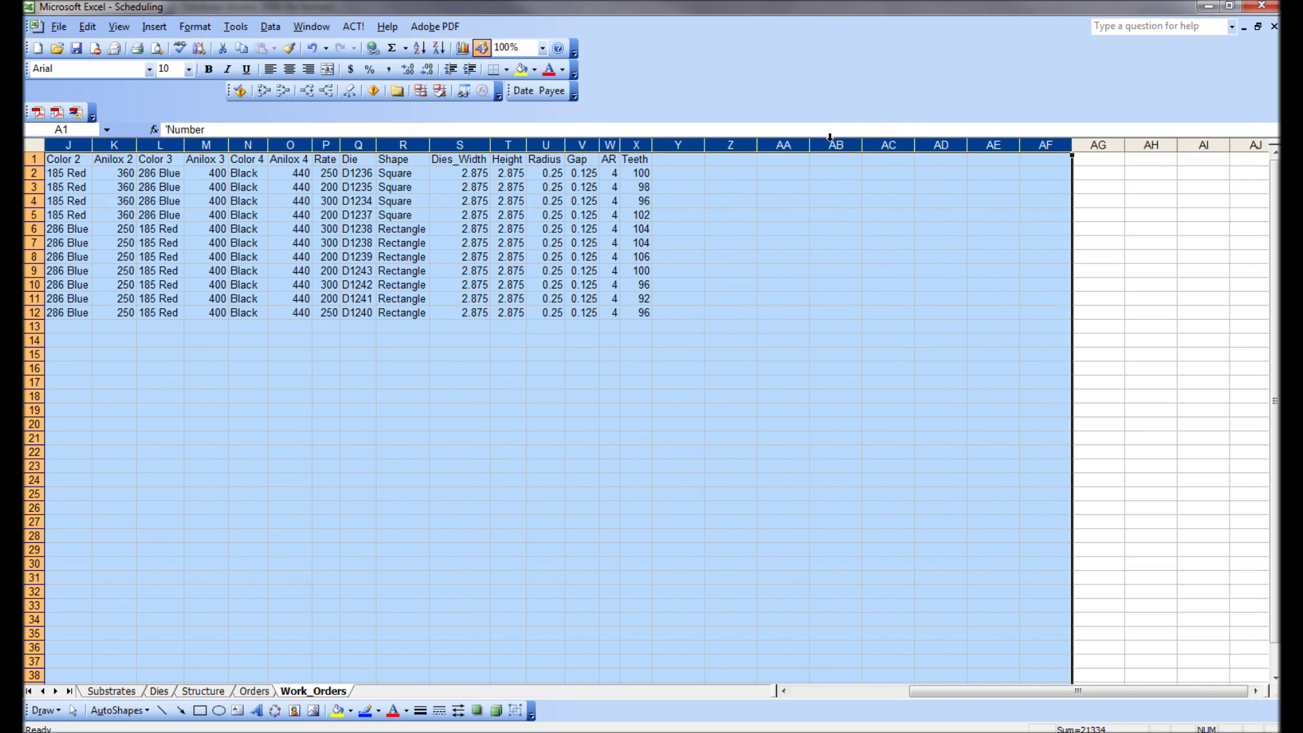
pyautogui.click(737, 392)
pyautogui.hotkey('ctrl', 'Home')
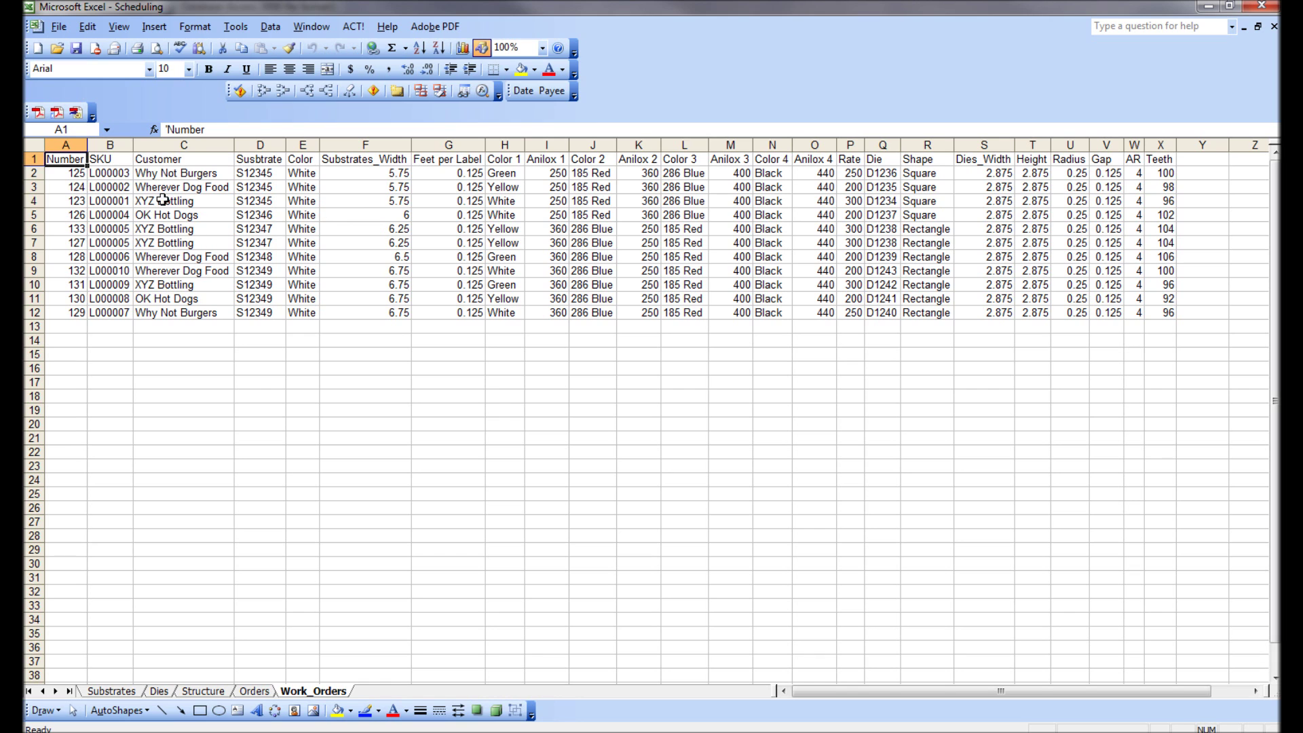
# Sort the whole Work_Orders sheet by Customer in ascending order with a header row, and review the sorted orders.
pyautogui.click(28, 148)
pyautogui.click(268, 27)
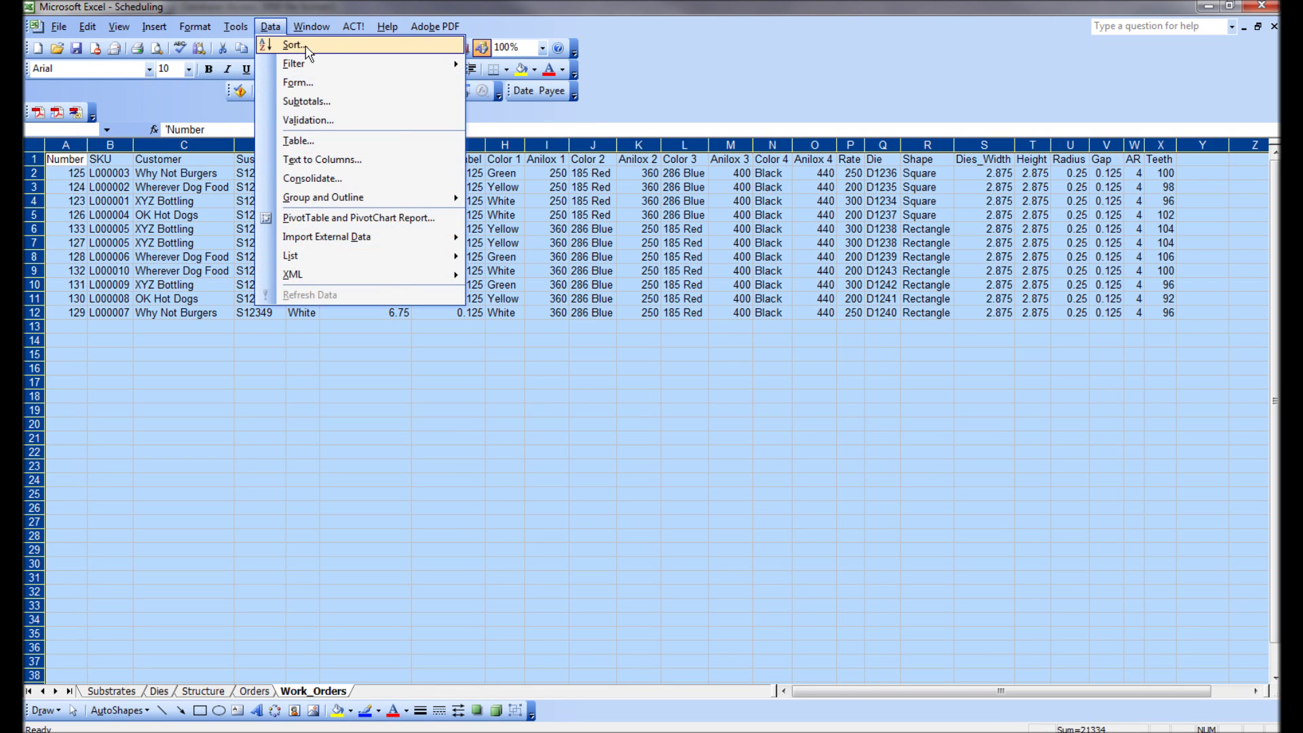
pyautogui.click(290, 42)
pyautogui.click(638, 291)
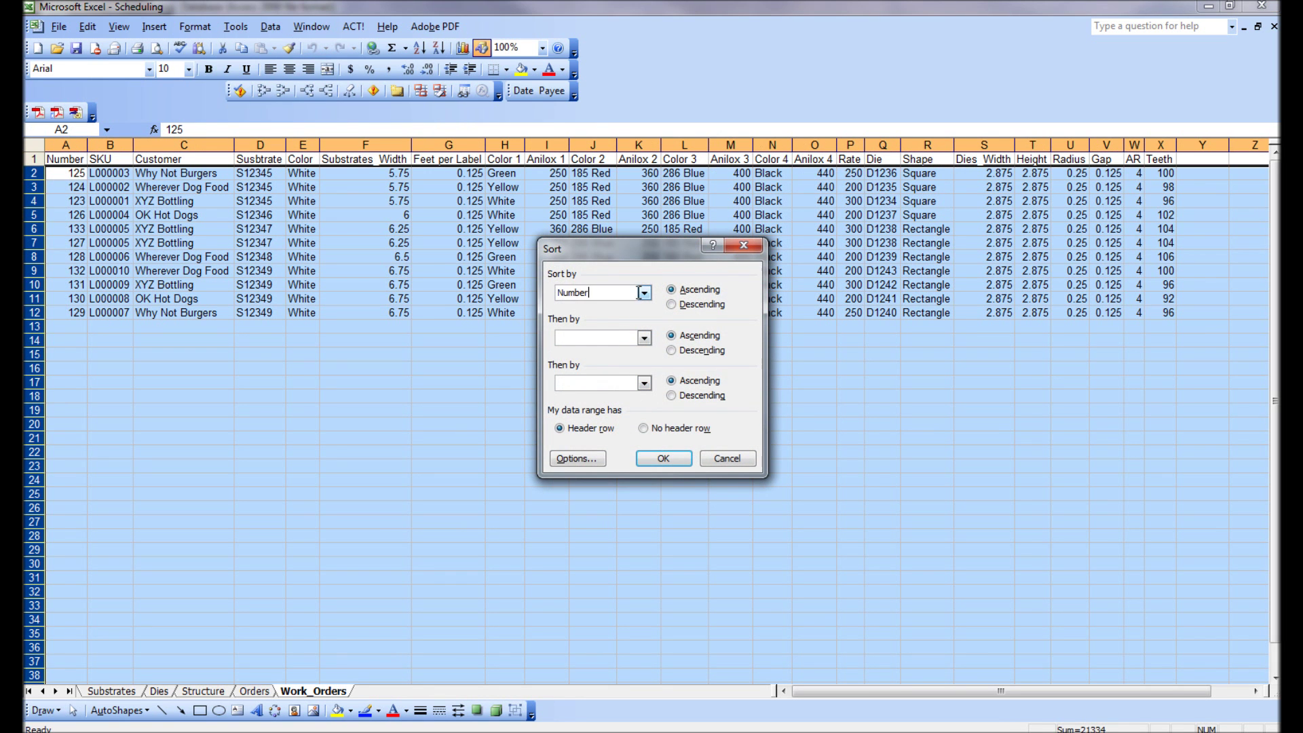
pyautogui.click(643, 292)
pyautogui.click(611, 327)
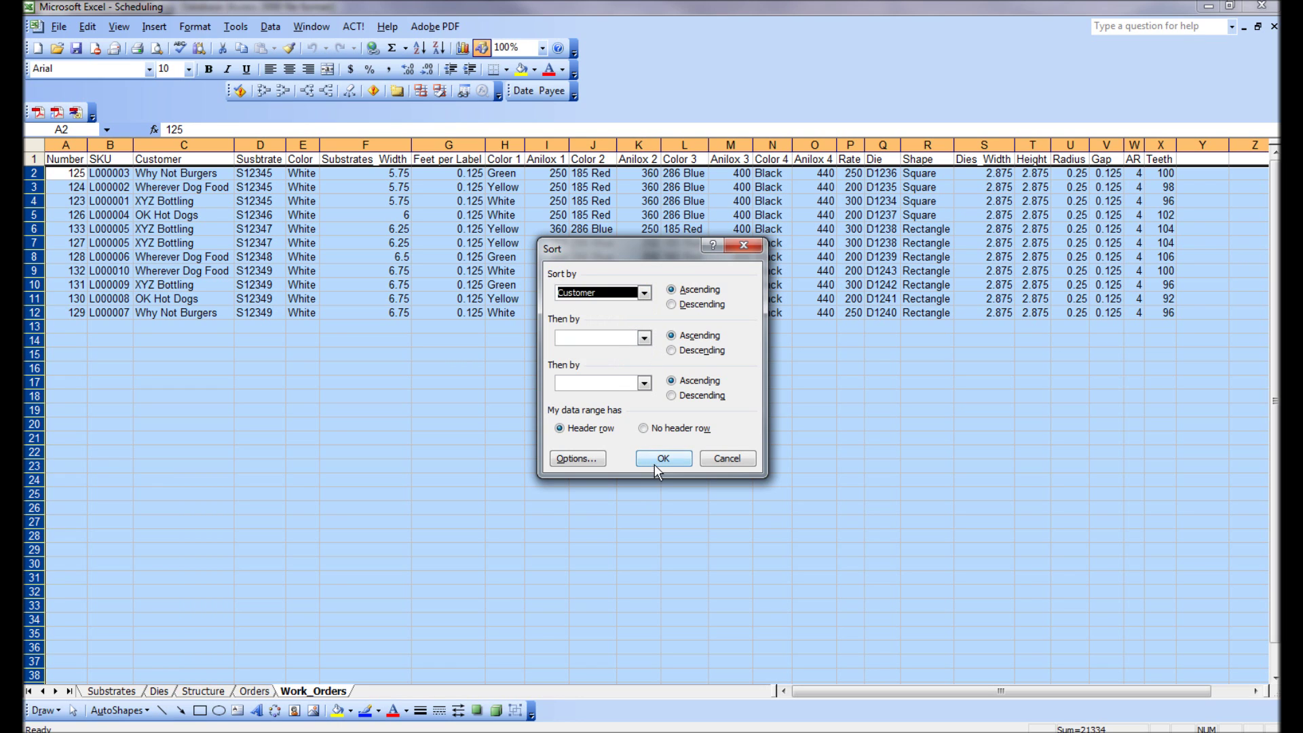
pyautogui.click(657, 457)
pyautogui.click(324, 255)
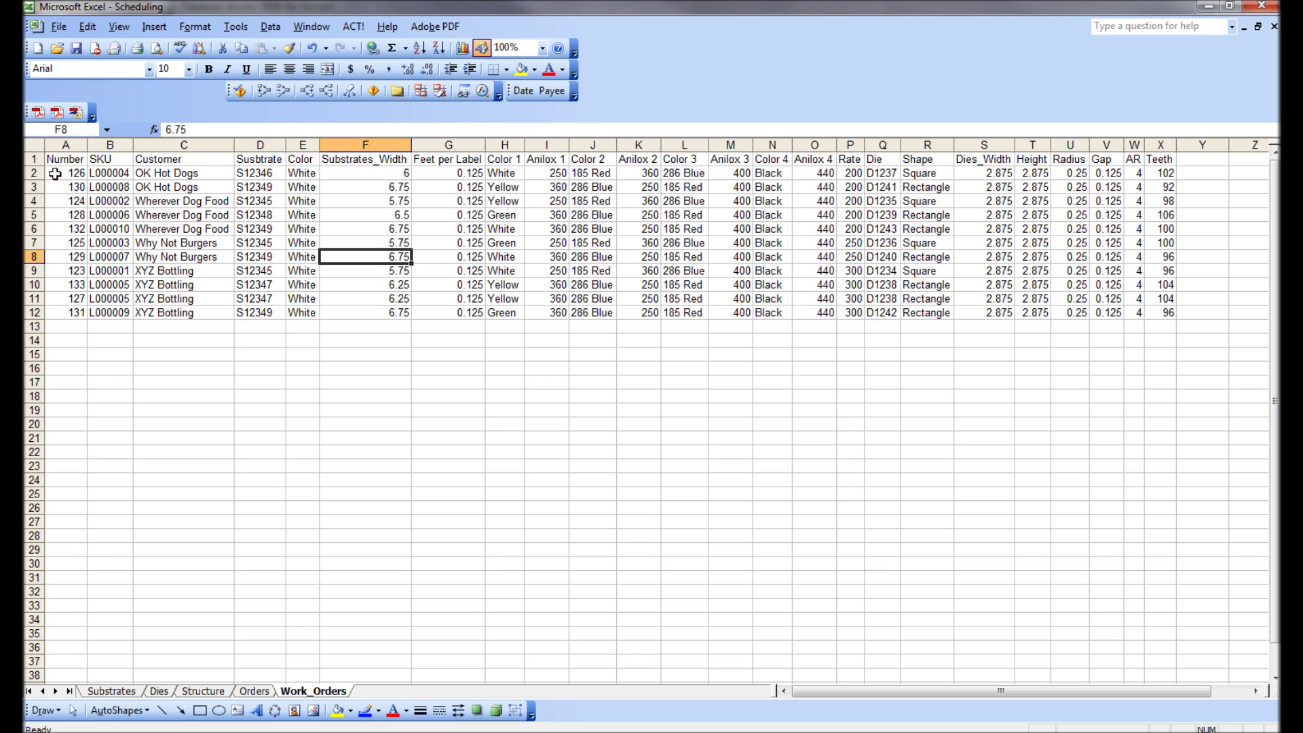
pyautogui.moveTo(146, 174); pyautogui.dragTo(142, 299)
pyautogui.moveTo(302, 340); pyautogui.dragTo(302, 355)
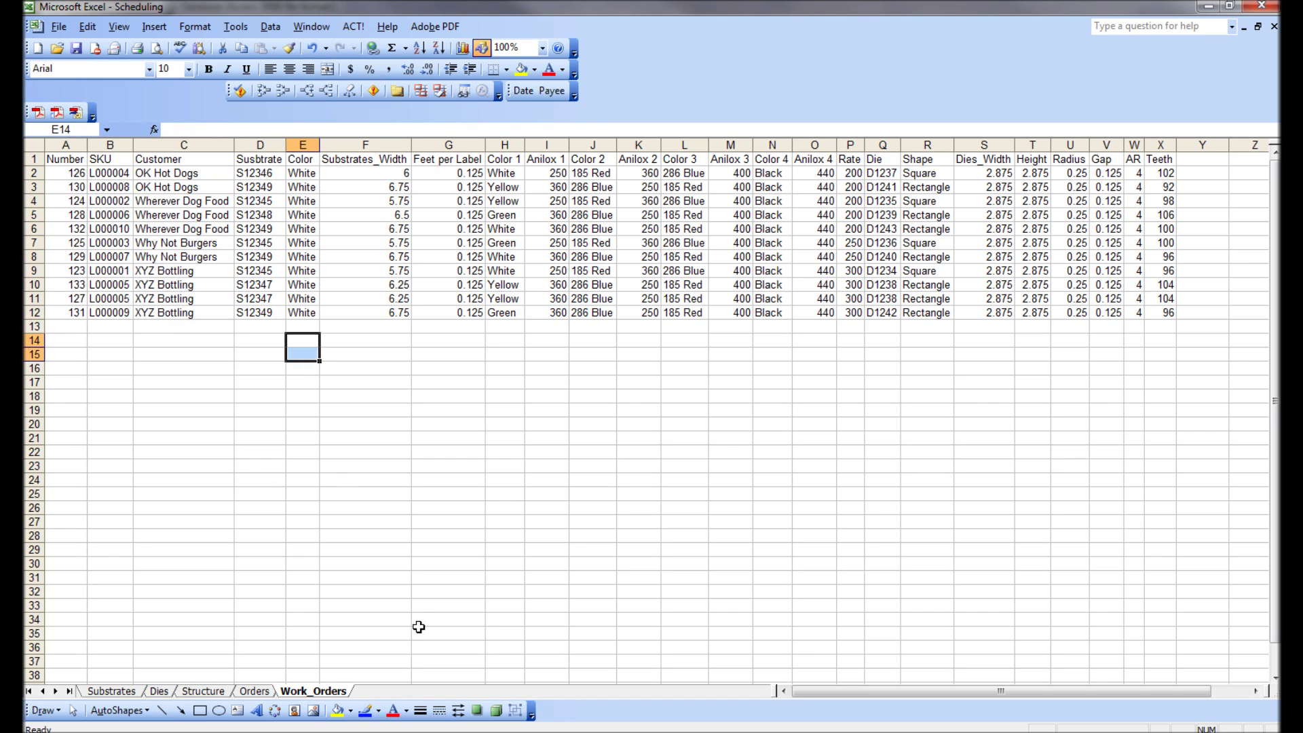
# Insert two new blank worksheets directly before the Work_Orders sheet.
pyautogui.rightClick(338, 692)
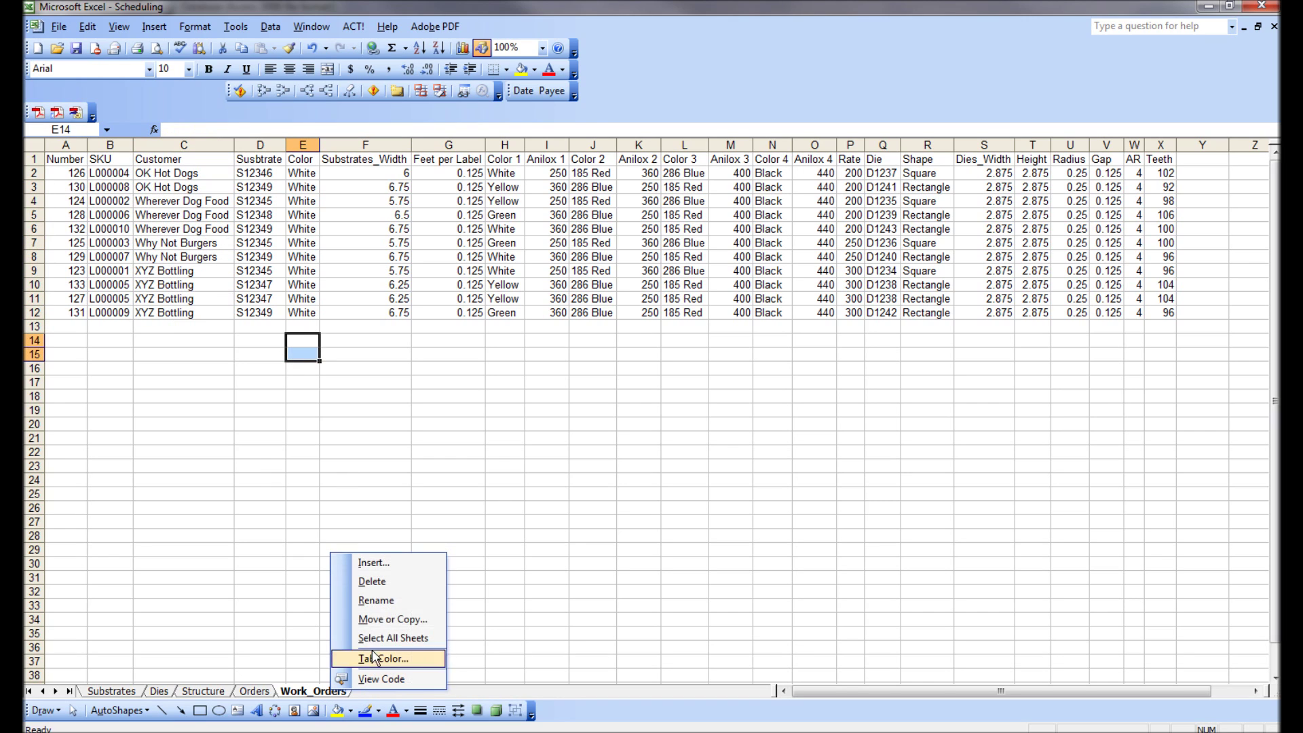
pyautogui.click(399, 568)
pyautogui.click(479, 677)
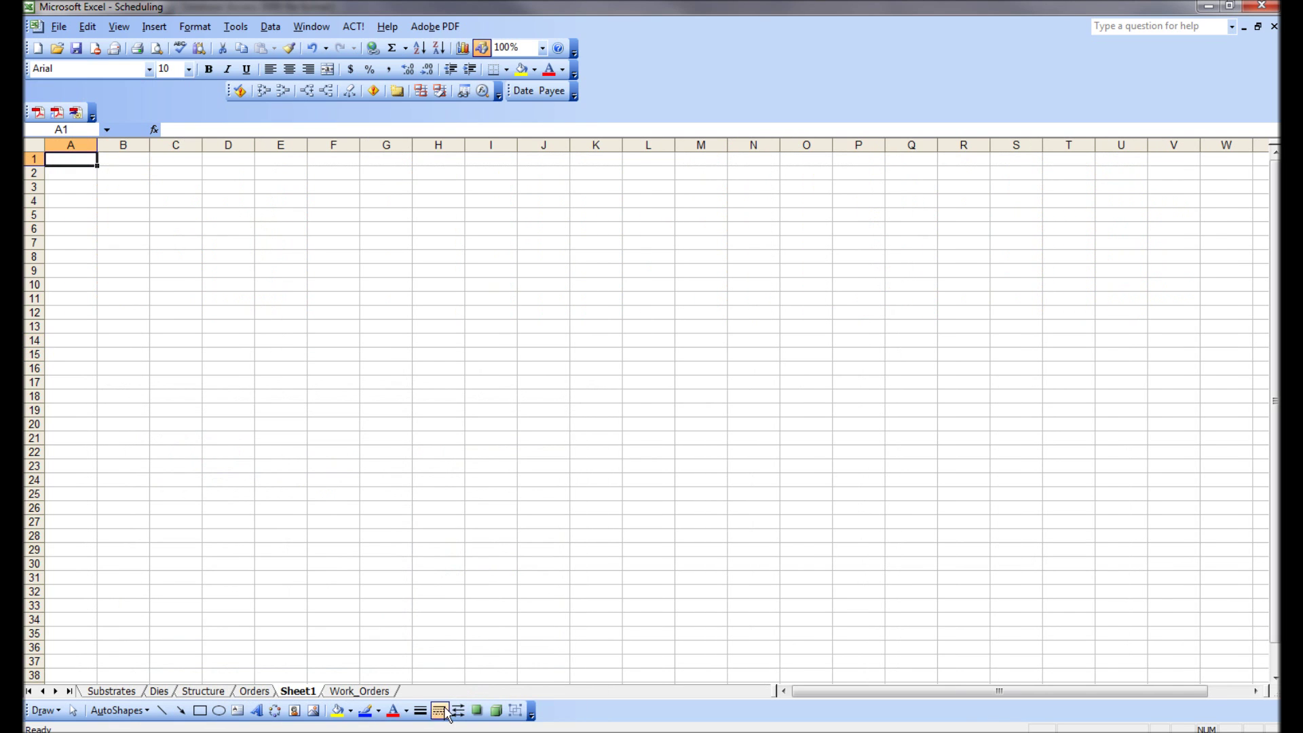
pyautogui.click(359, 691)
pyautogui.rightClick(370, 691)
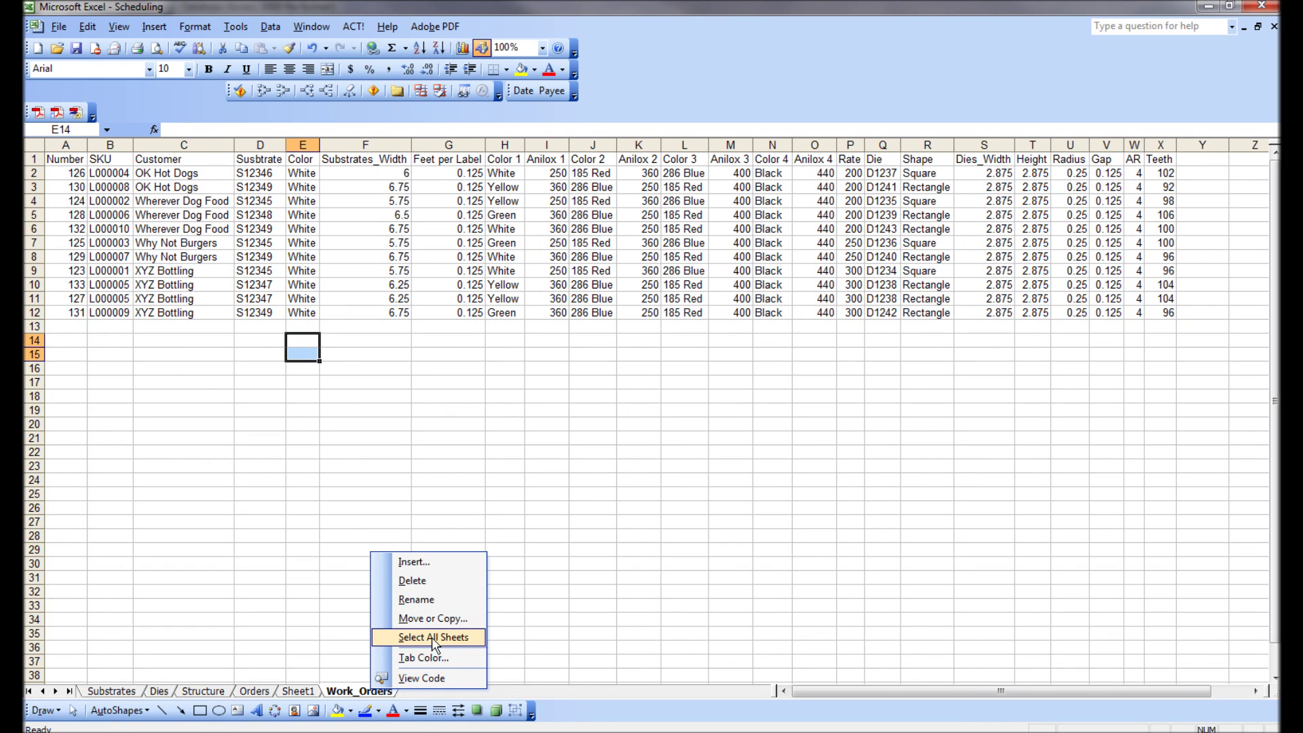
pyautogui.click(447, 563)
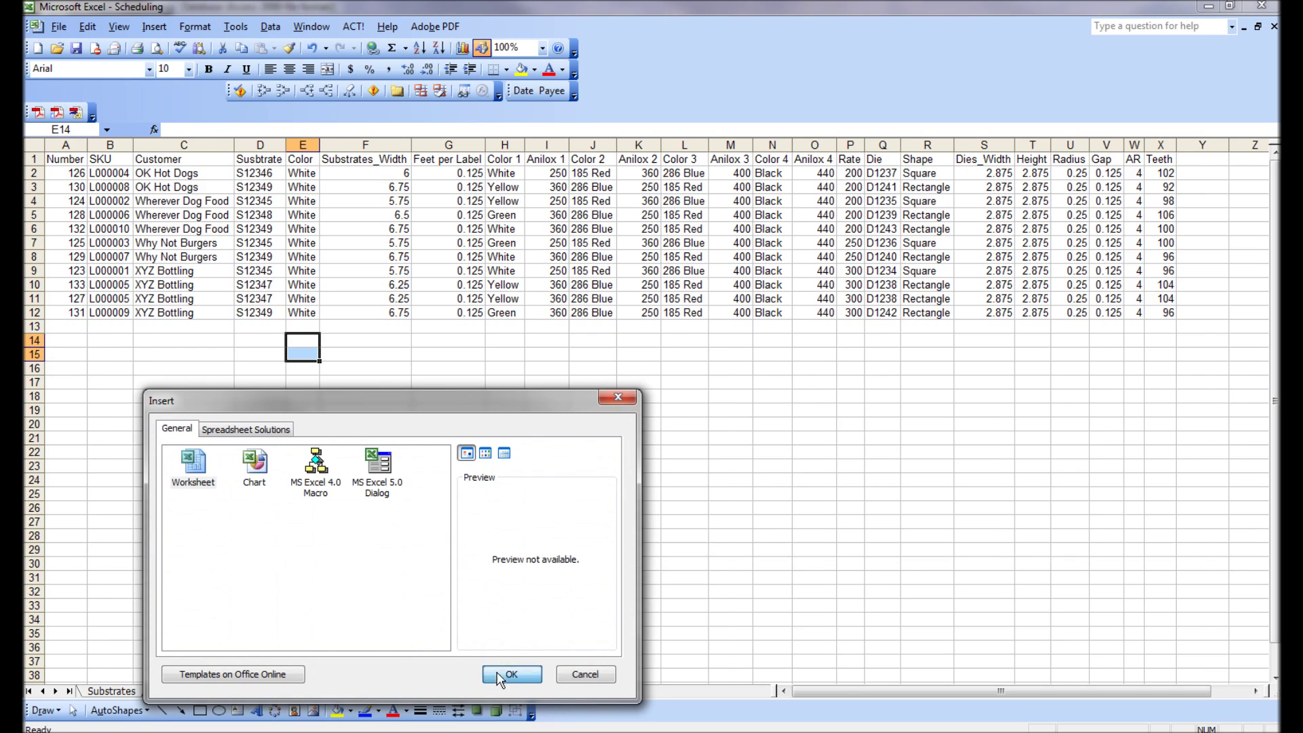
pyautogui.click(500, 676)
pyautogui.rightClick(345, 692)
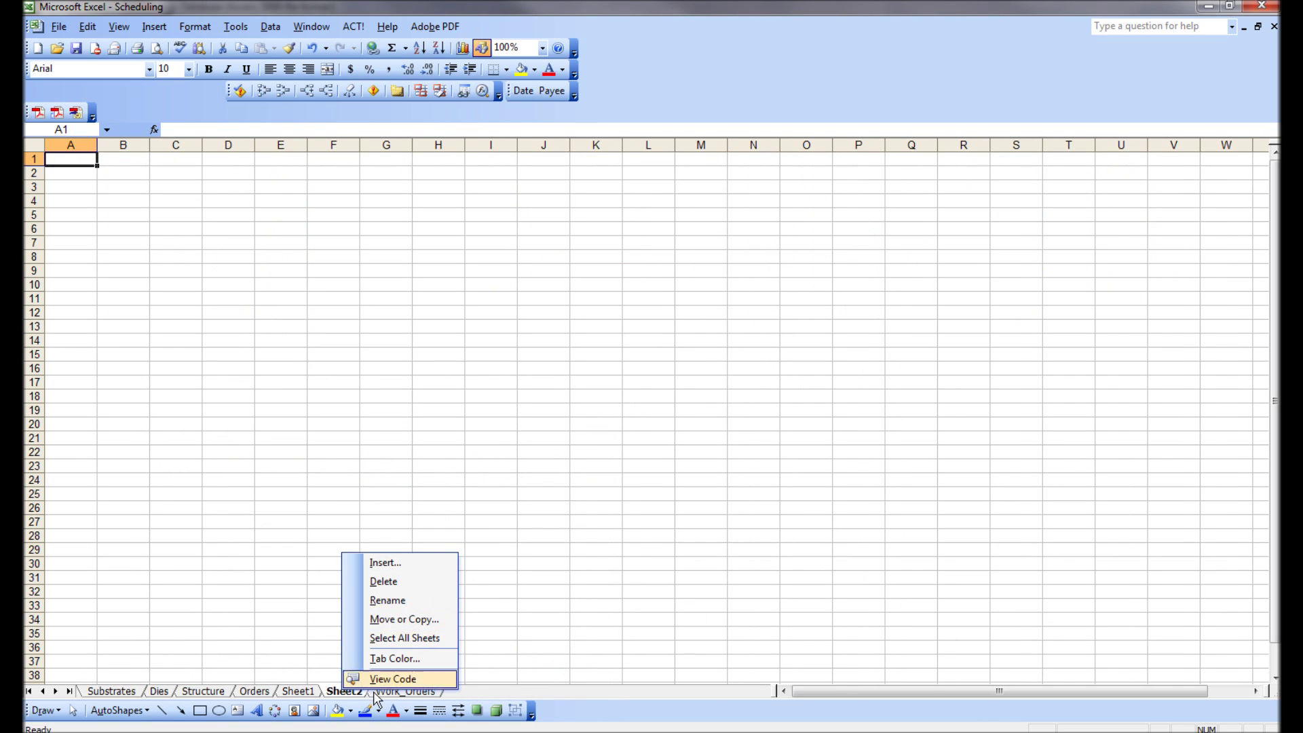
pyautogui.moveTo(281, 606); pyautogui.dragTo(292, 619)
pyautogui.click(314, 711)
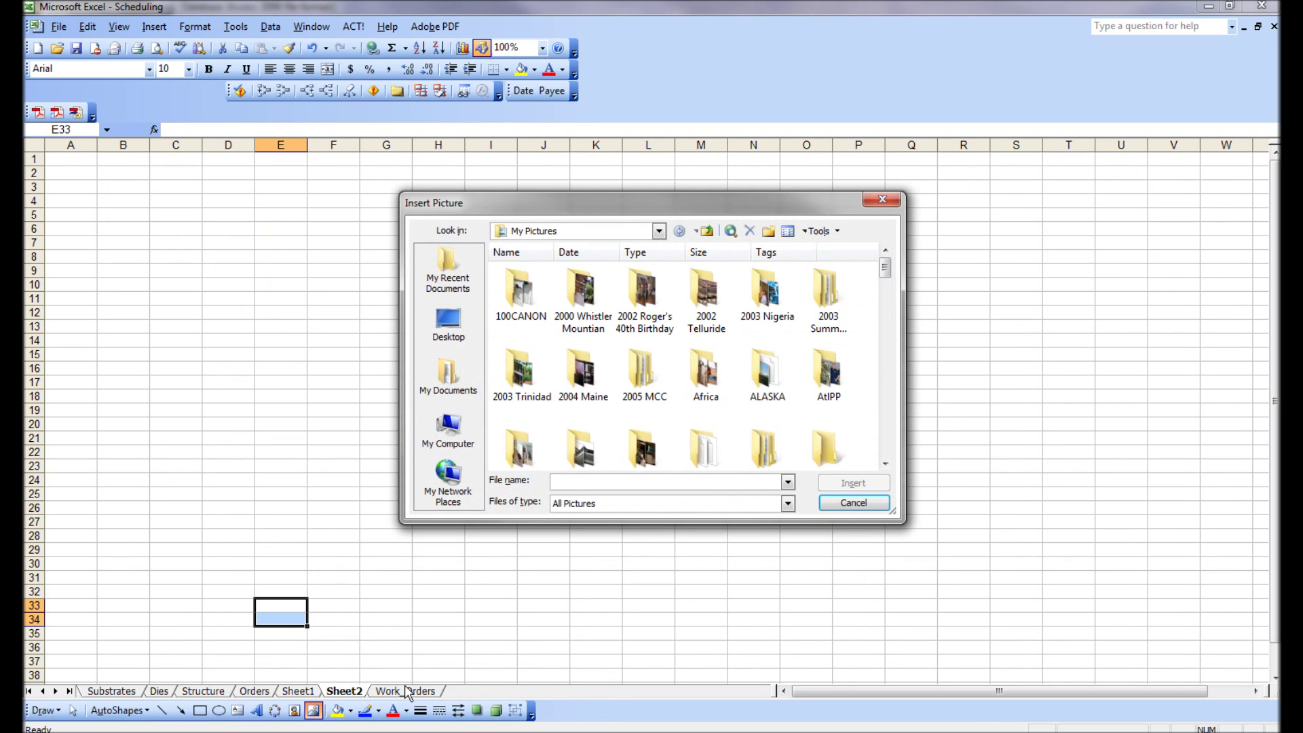
pyautogui.click(848, 502)
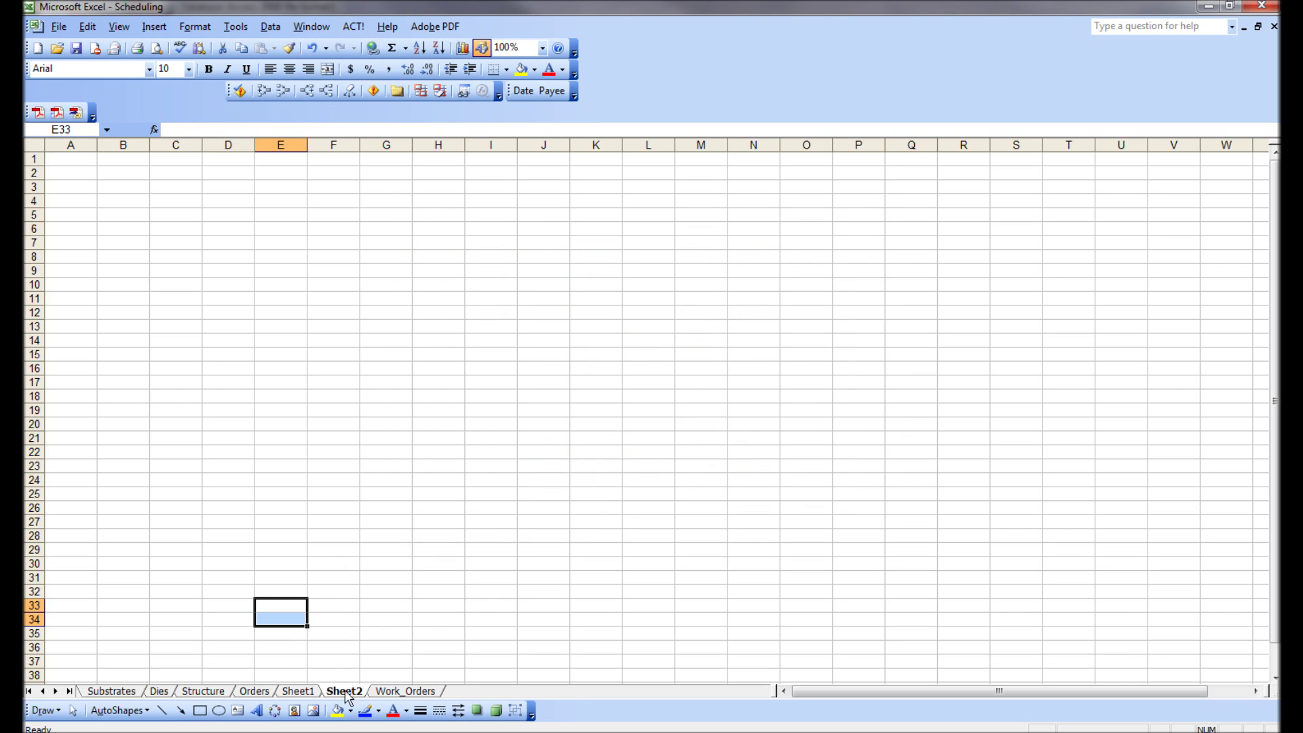
# Rename the Sheet1 worksheet as Press 1.
pyautogui.click(307, 693)
pyautogui.rightClick(307, 693)
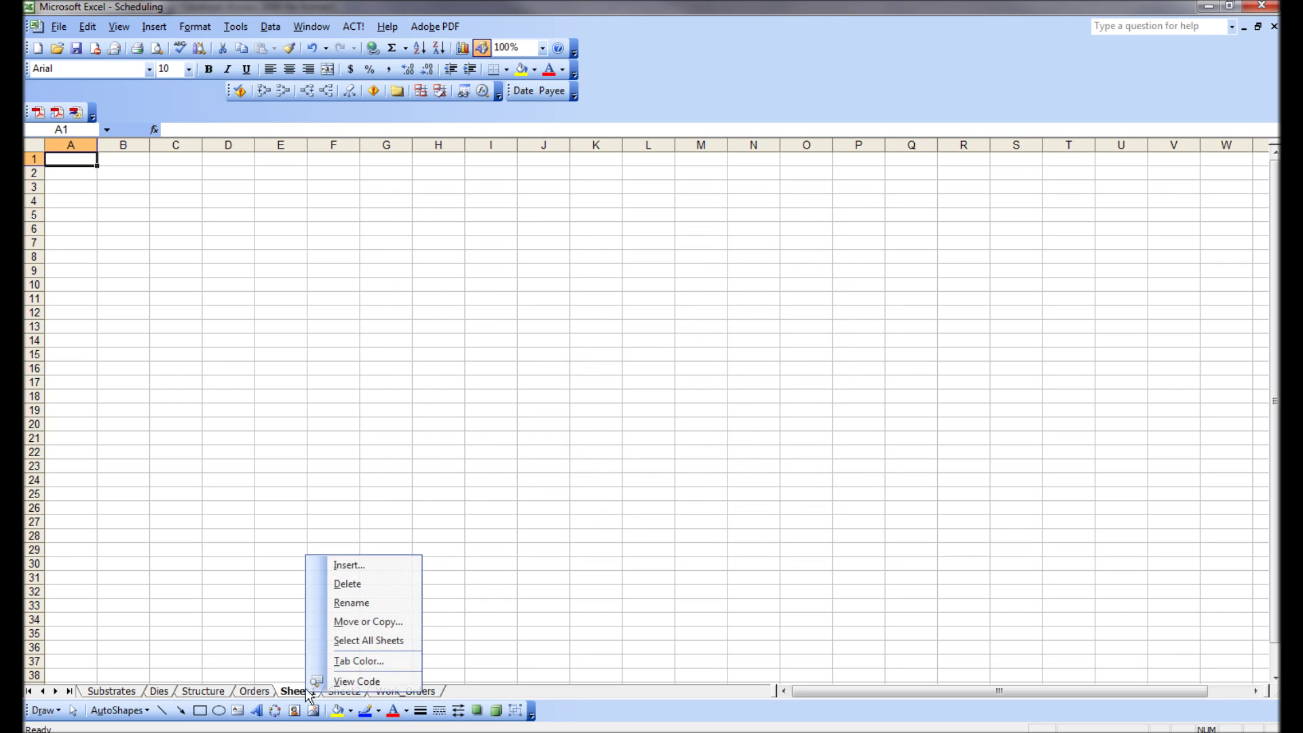
pyautogui.click(351, 608)
pyautogui.write('Press 1')
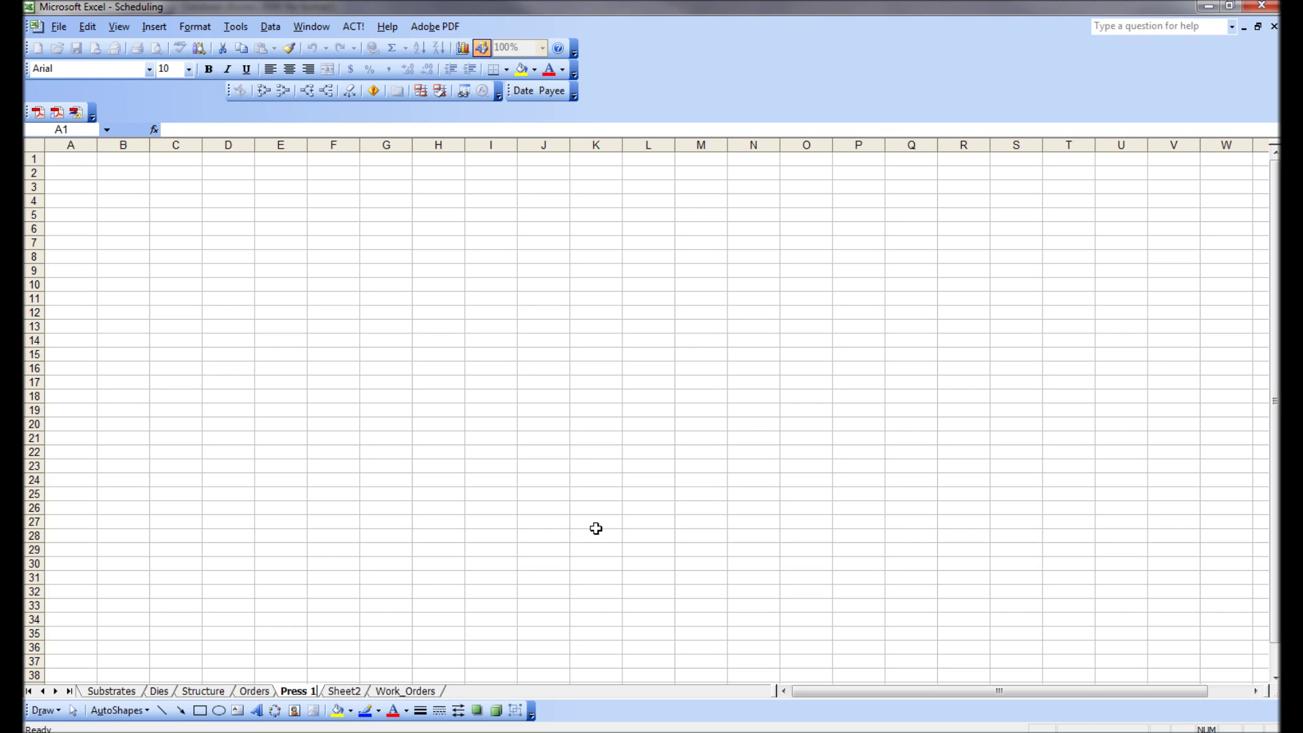
pyautogui.click(439, 521)
# Rename the Sheet2 worksheet as Press 2.
pyautogui.rightClick(344, 691)
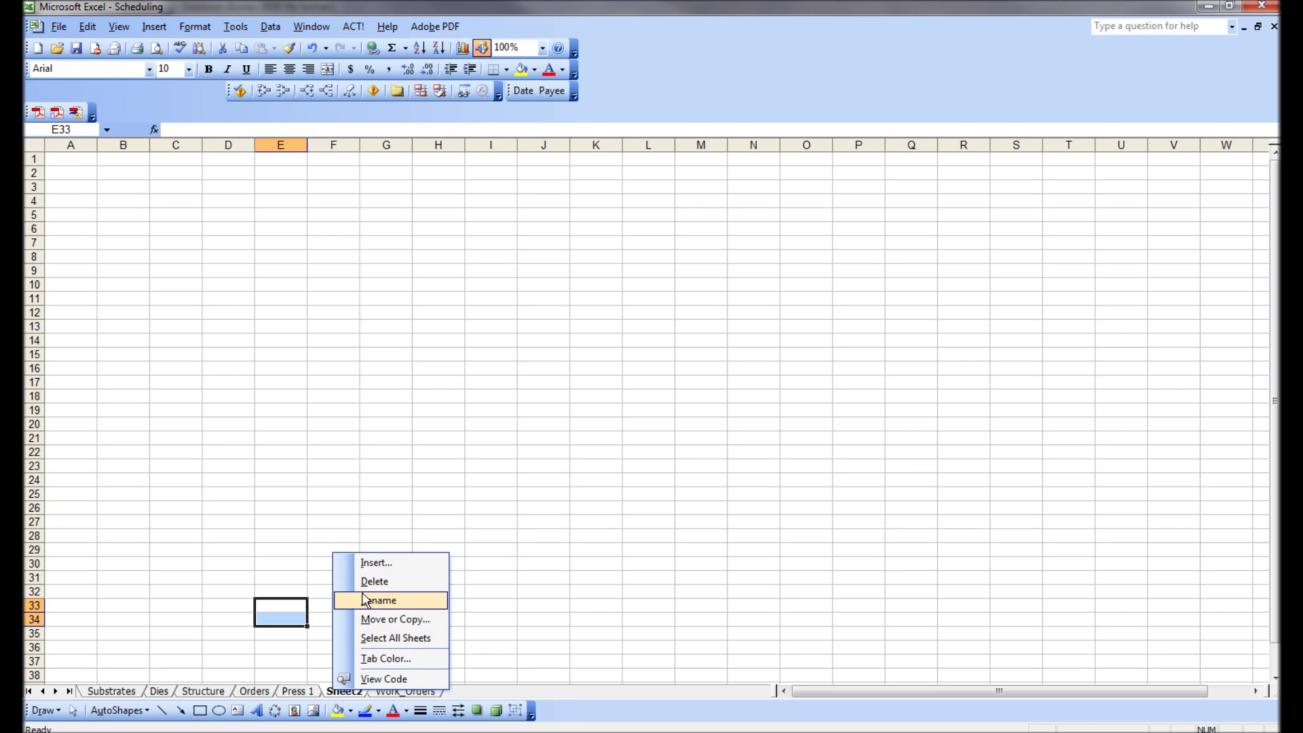
pyautogui.click(383, 601)
pyautogui.write('P')
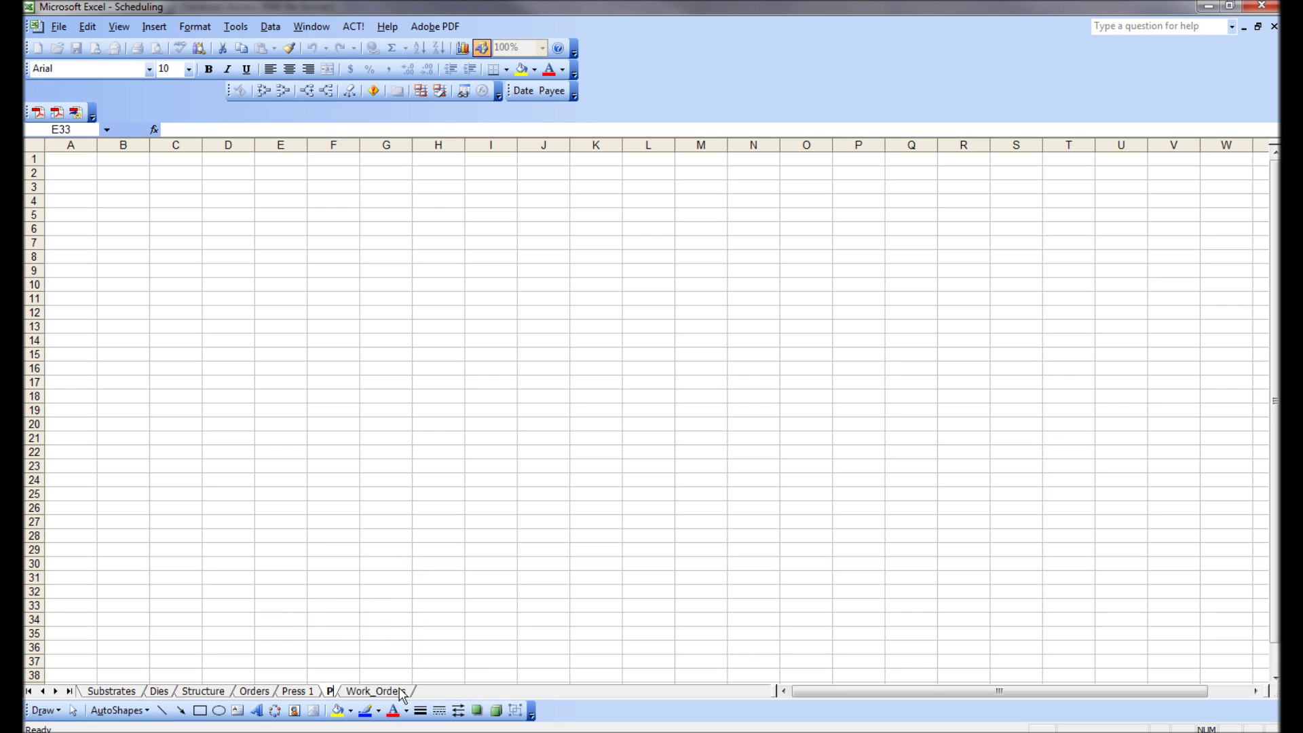
pyautogui.write('ress 2')
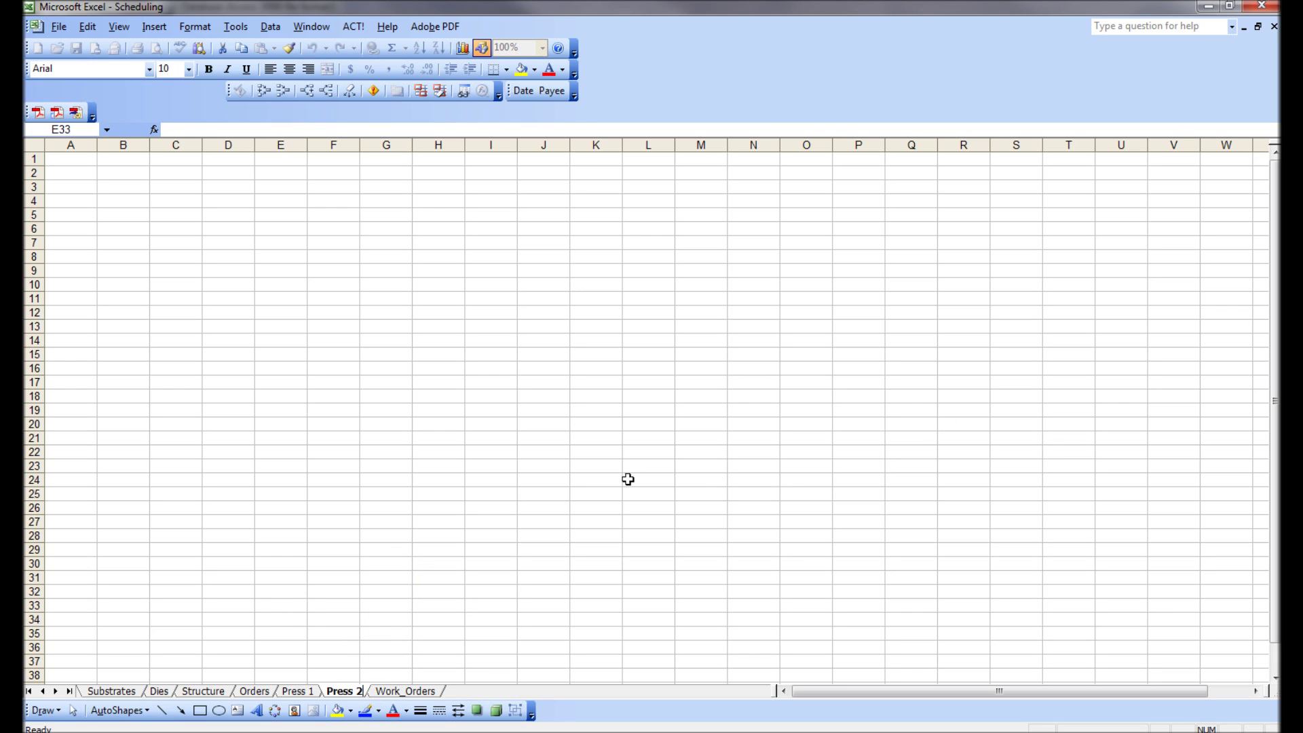
pyautogui.click(649, 480)
# Move the OK Hot Dogs and Wherever Dog Food orders in rows 2 to 6 of Work_Orders to row 1 of Press 1.
pyautogui.click(413, 692)
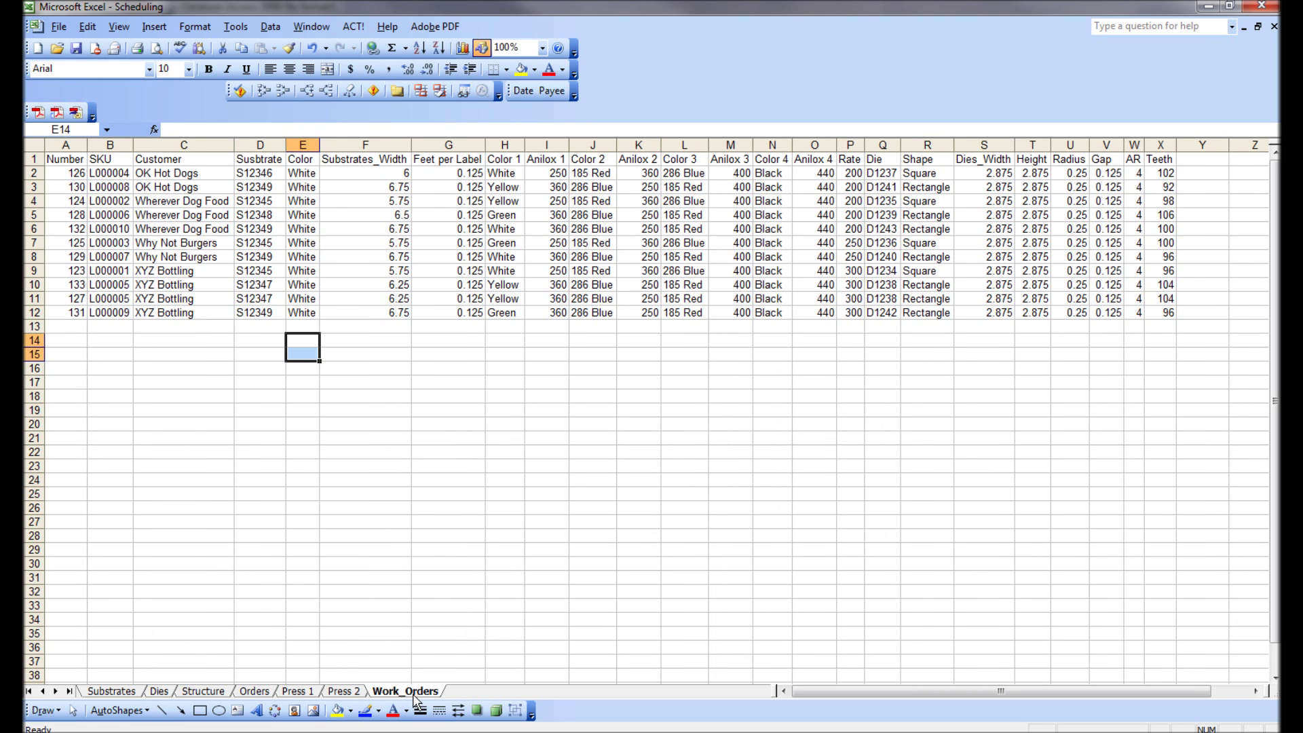
pyautogui.moveTo(28, 174); pyautogui.dragTo(27, 230)
pyautogui.rightClick(222, 216)
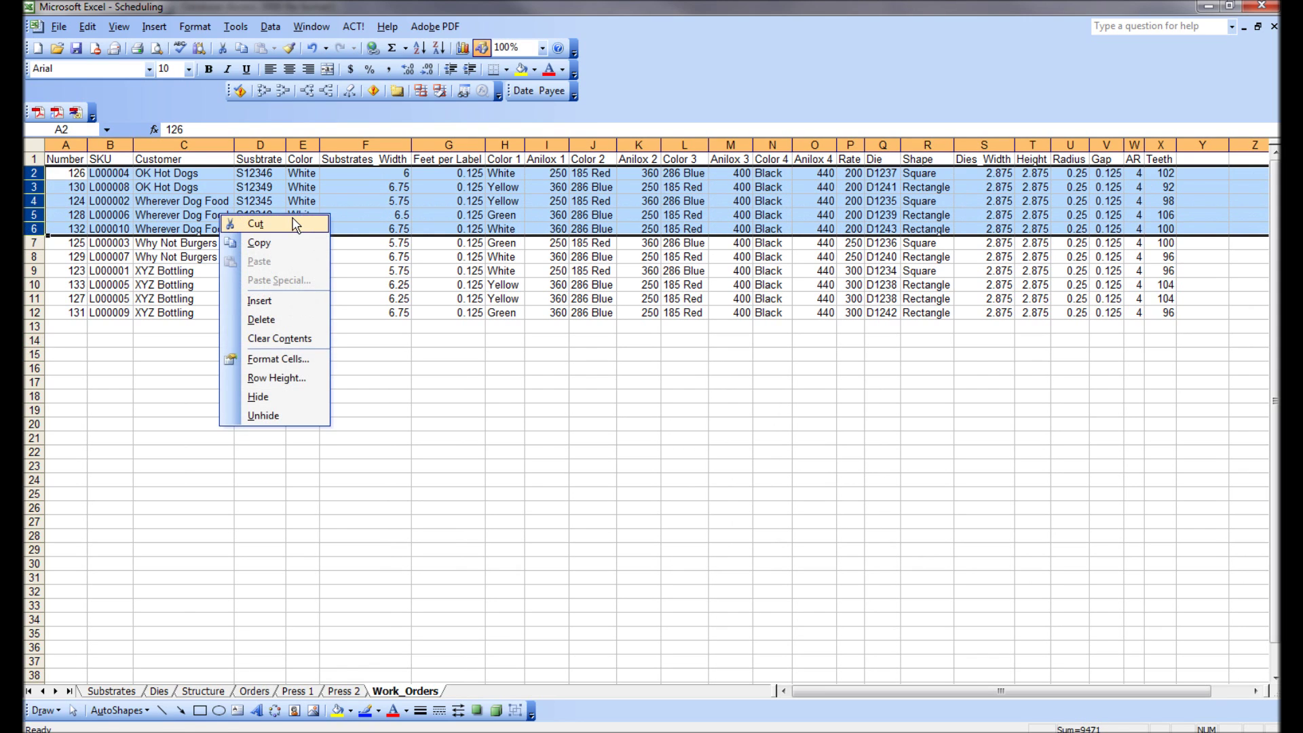
pyautogui.click(296, 224)
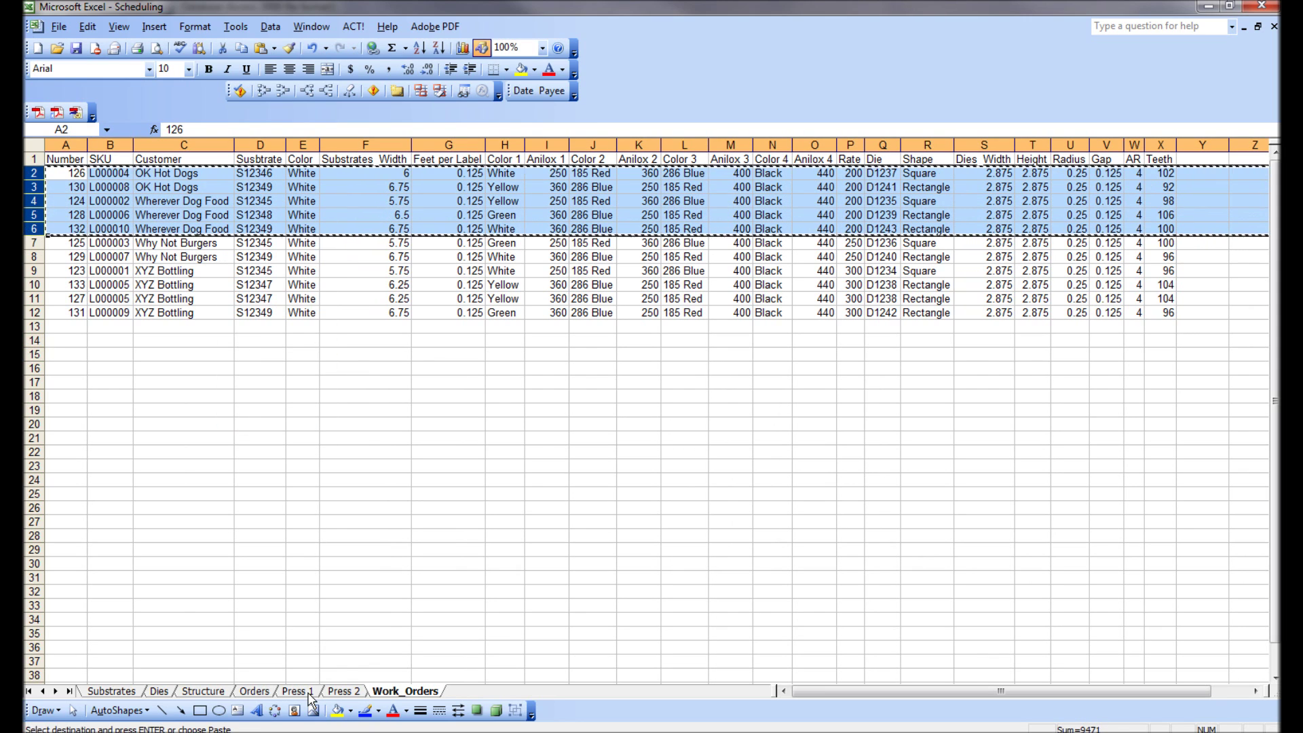
pyautogui.click(308, 693)
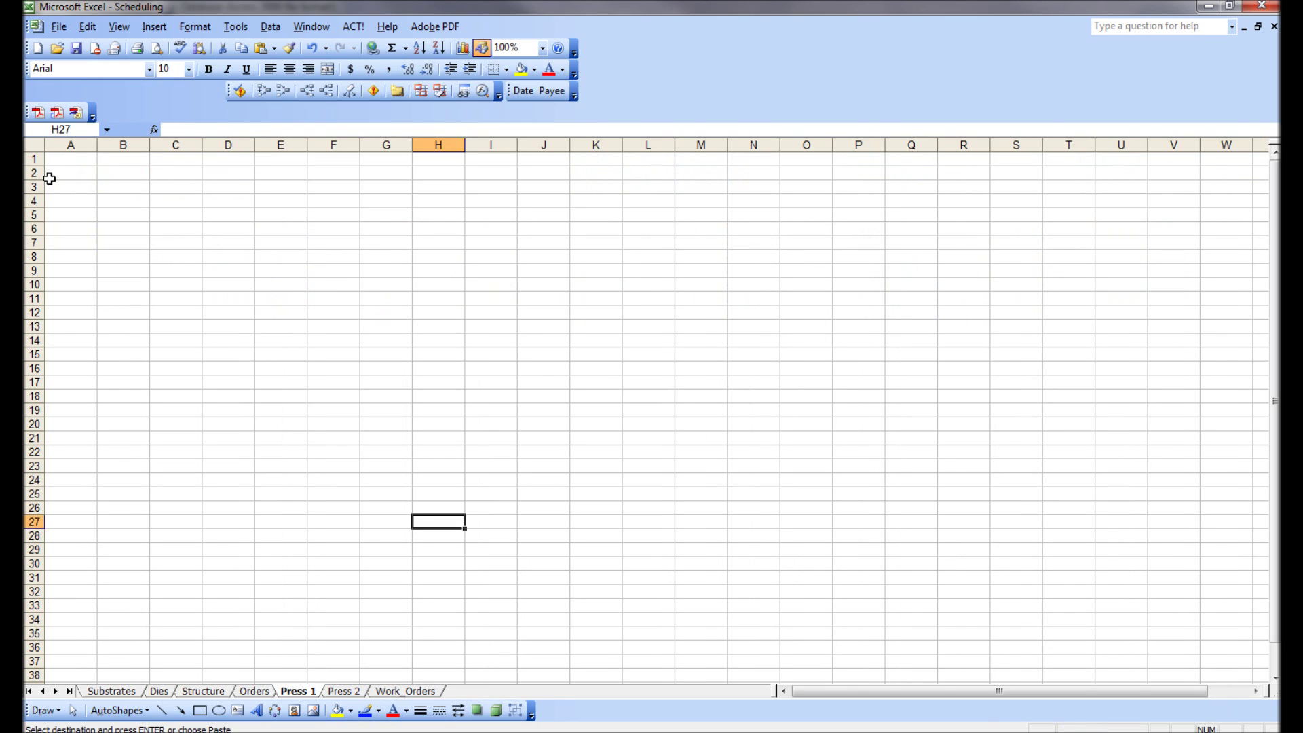
pyautogui.rightClick(33, 160)
pyautogui.click(102, 249)
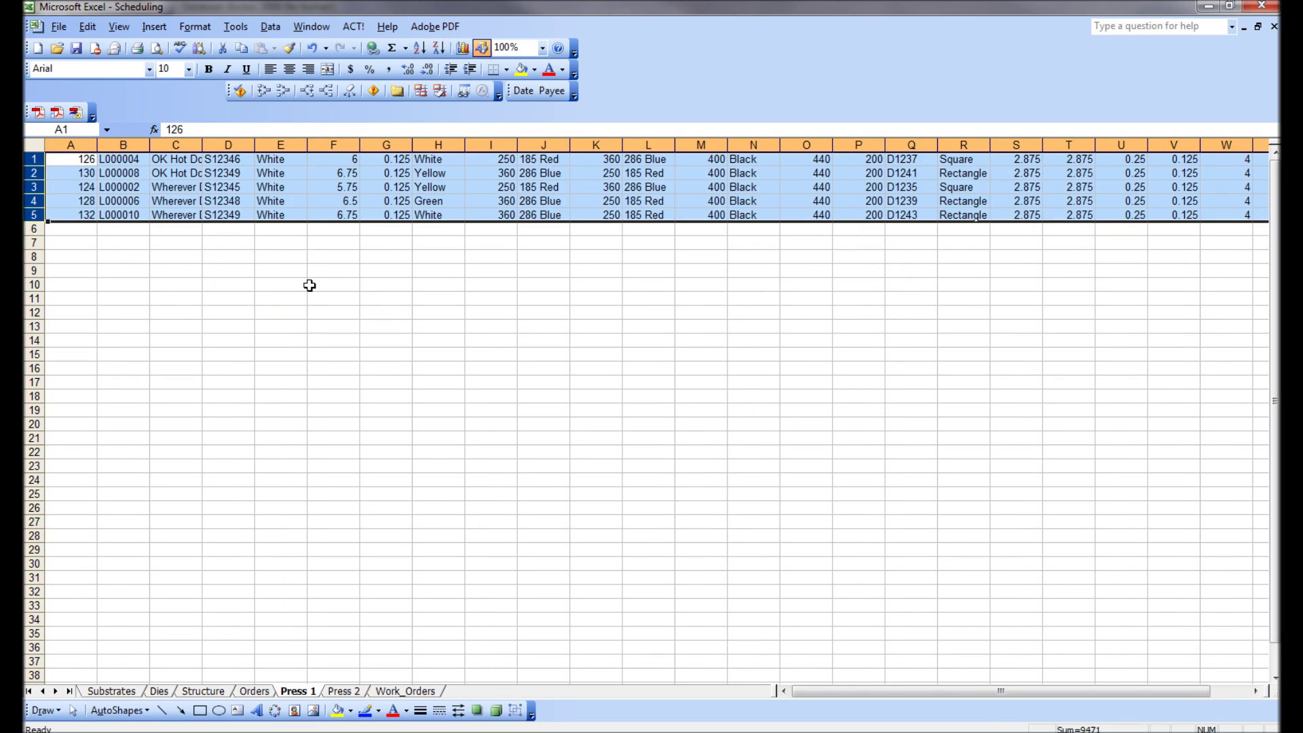
pyautogui.click(313, 284)
# Move the Why Not Burgers and XYZ Bottling orders in rows 7 to 12 of Work_Orders to row 1 of Press 2.
pyautogui.click(347, 692)
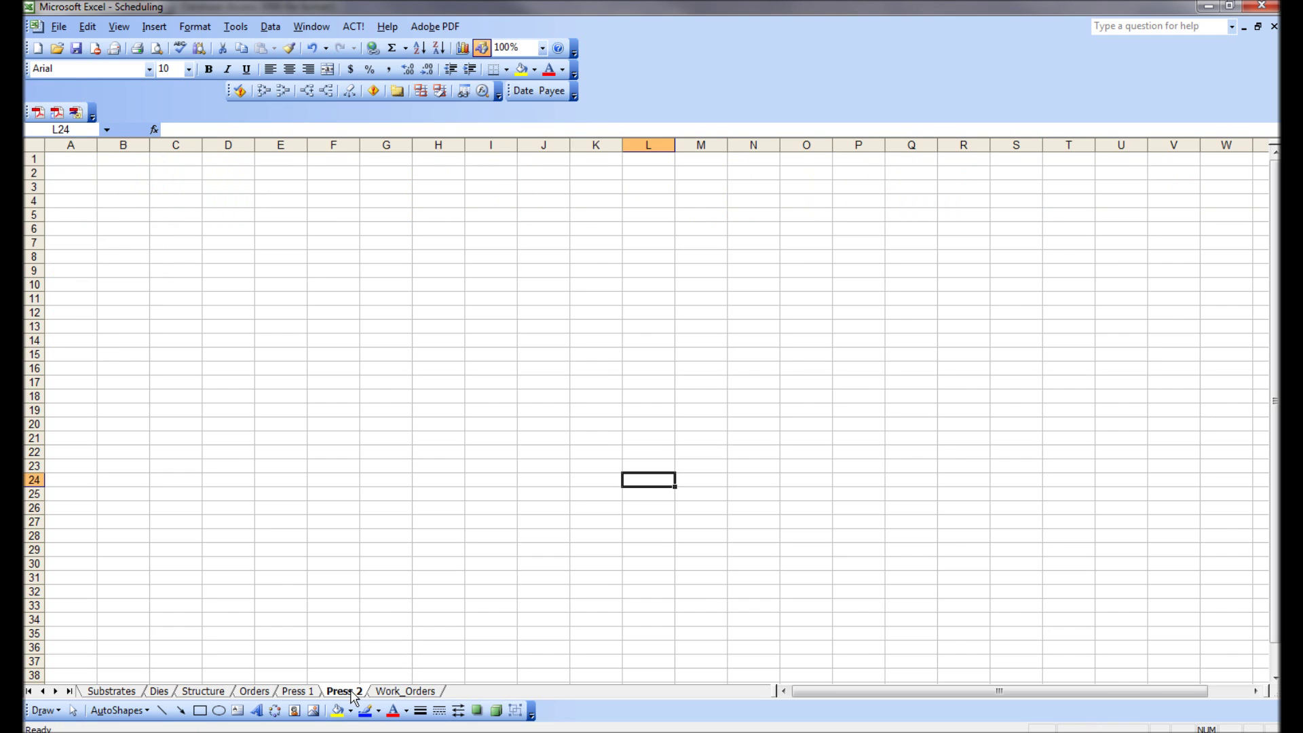
pyautogui.click(405, 692)
pyautogui.moveTo(33, 242); pyautogui.dragTo(33, 313)
pyautogui.rightClick(163, 278)
pyautogui.click(196, 290)
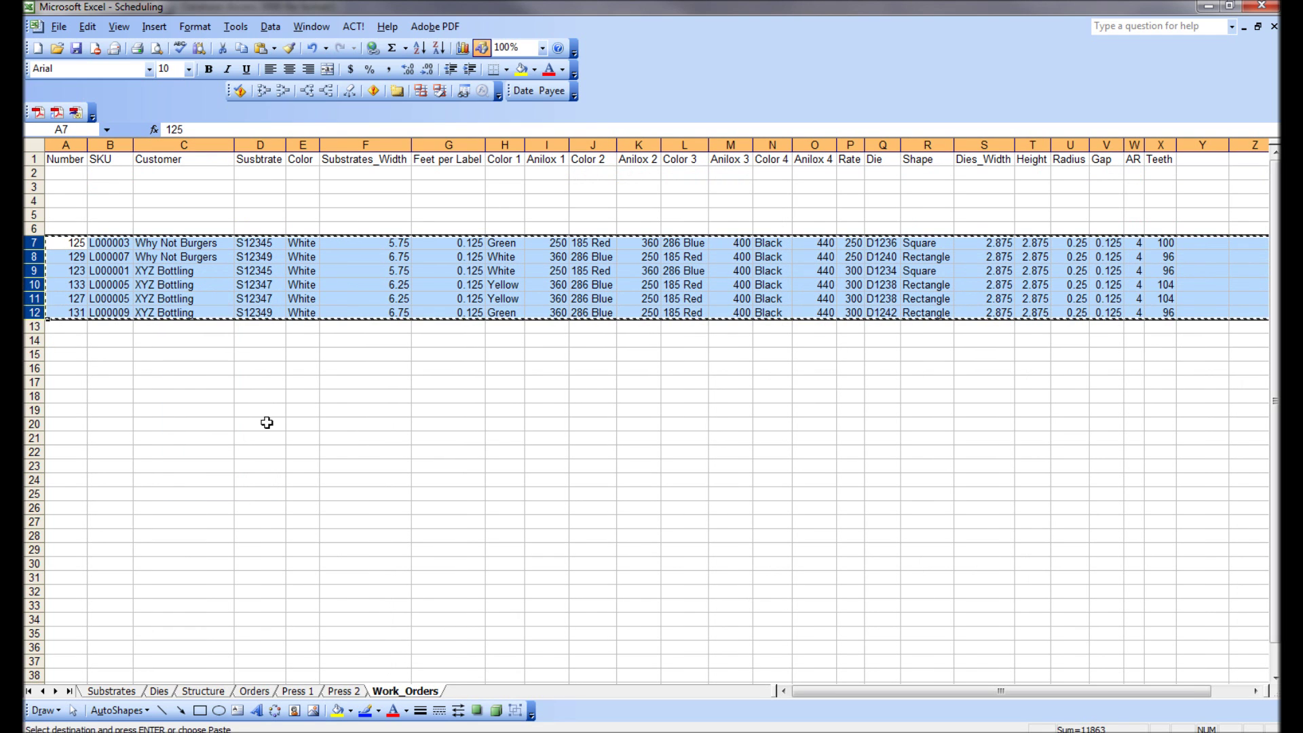
pyautogui.click(344, 690)
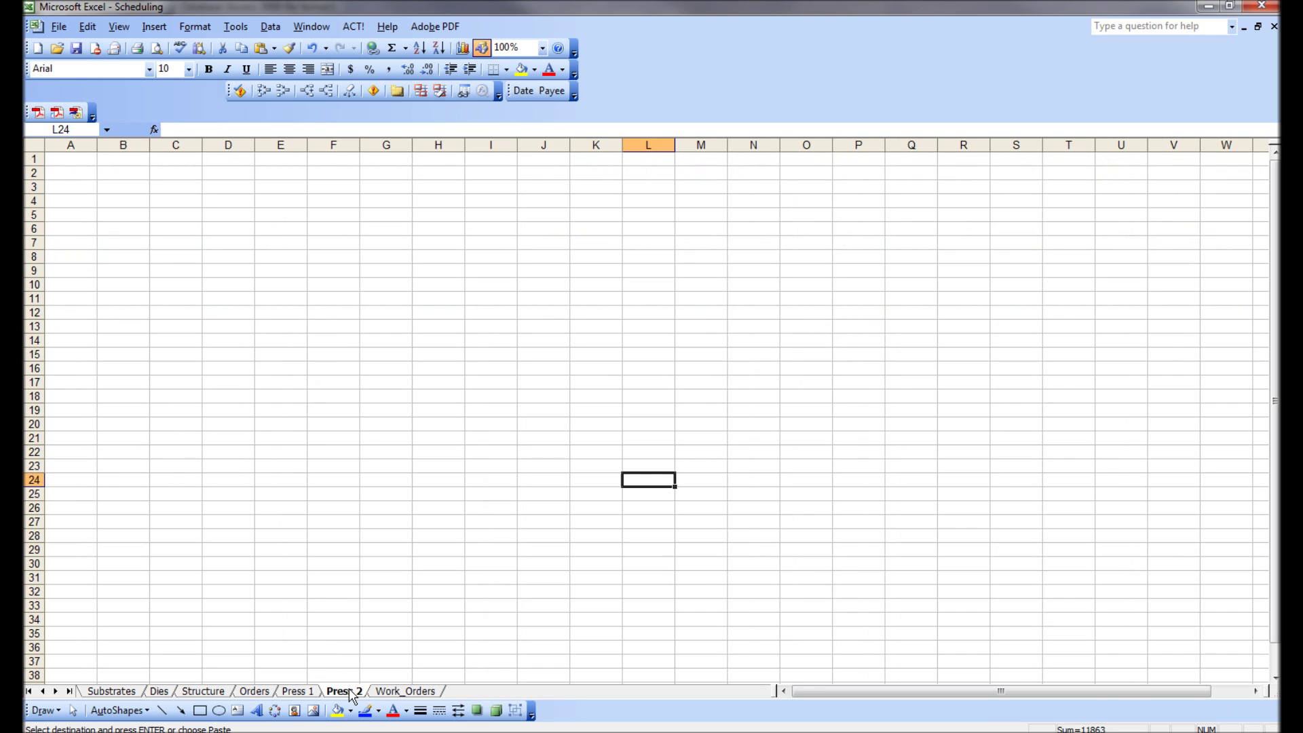
pyautogui.rightClick(30, 159)
pyautogui.click(95, 248)
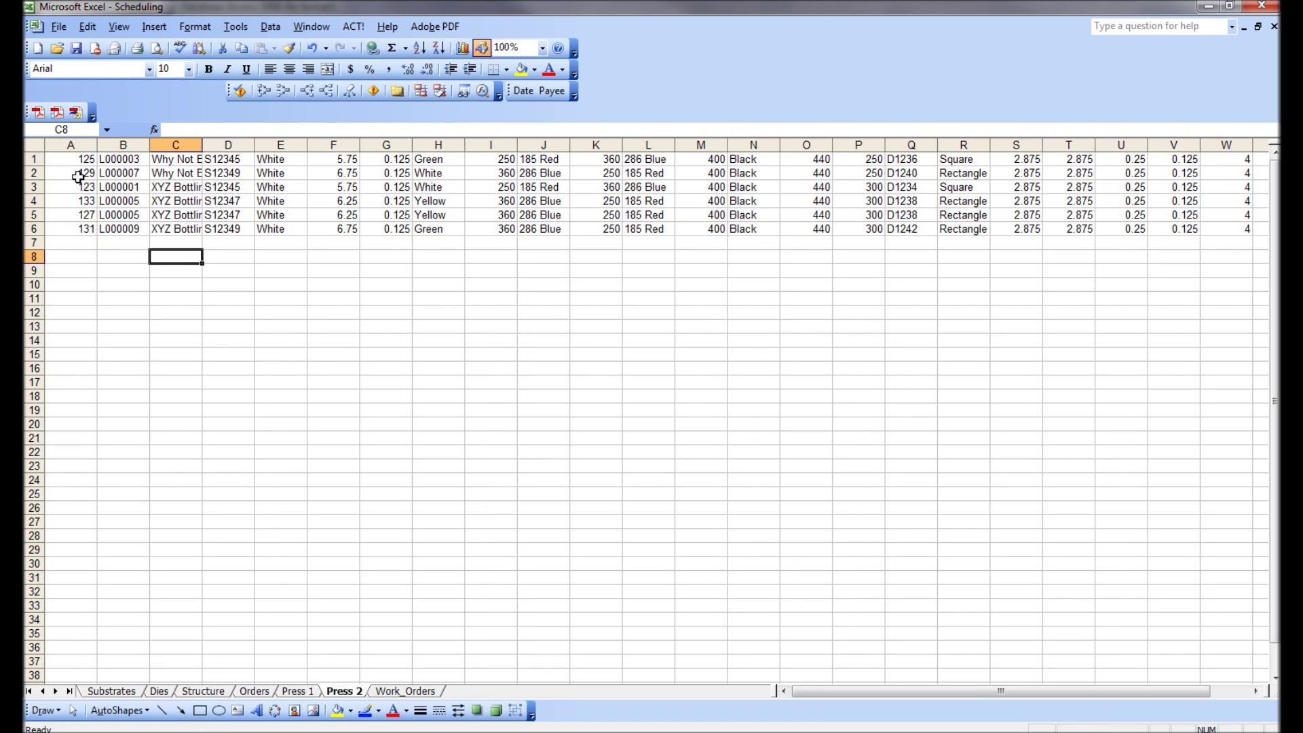
pyautogui.click(438, 618)
# Copy the header row of Work_Orders and insert it above the orders on the Press 1 sheet.
pyautogui.click(405, 691)
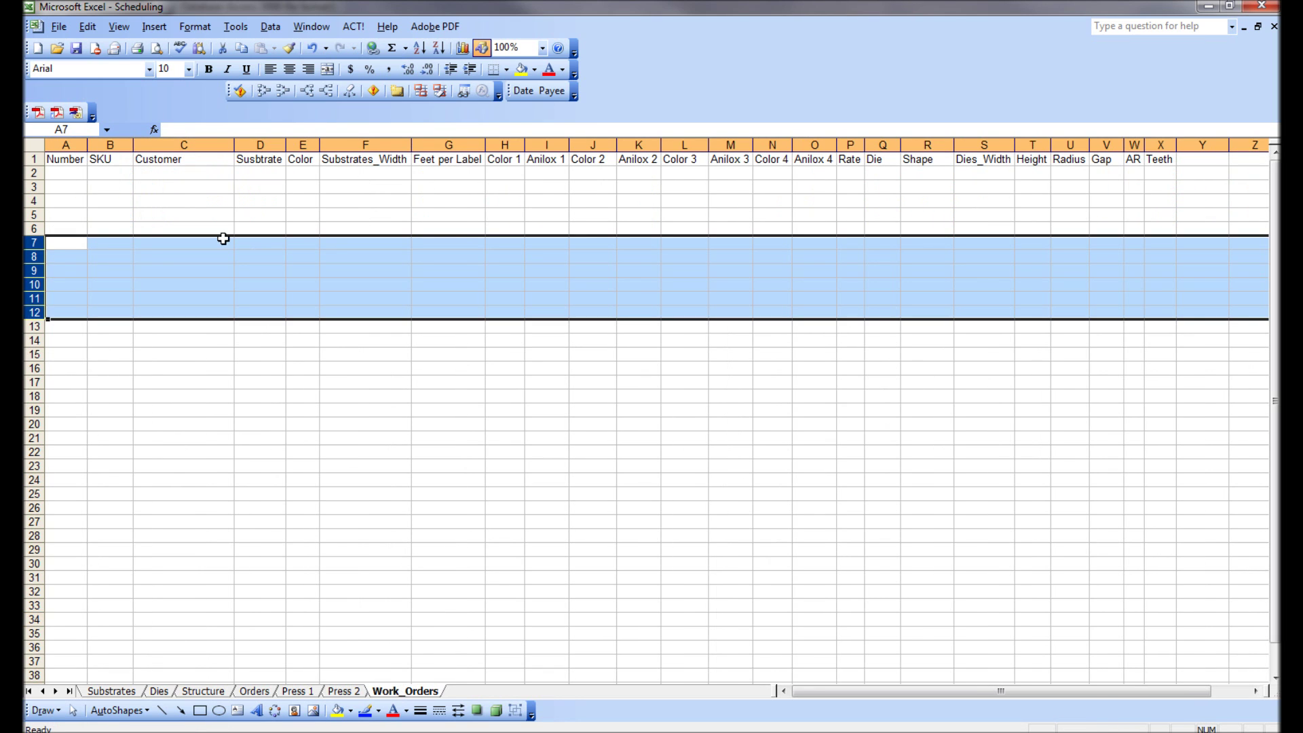
pyautogui.click(33, 159)
pyautogui.rightClick(33, 159)
pyautogui.click(98, 188)
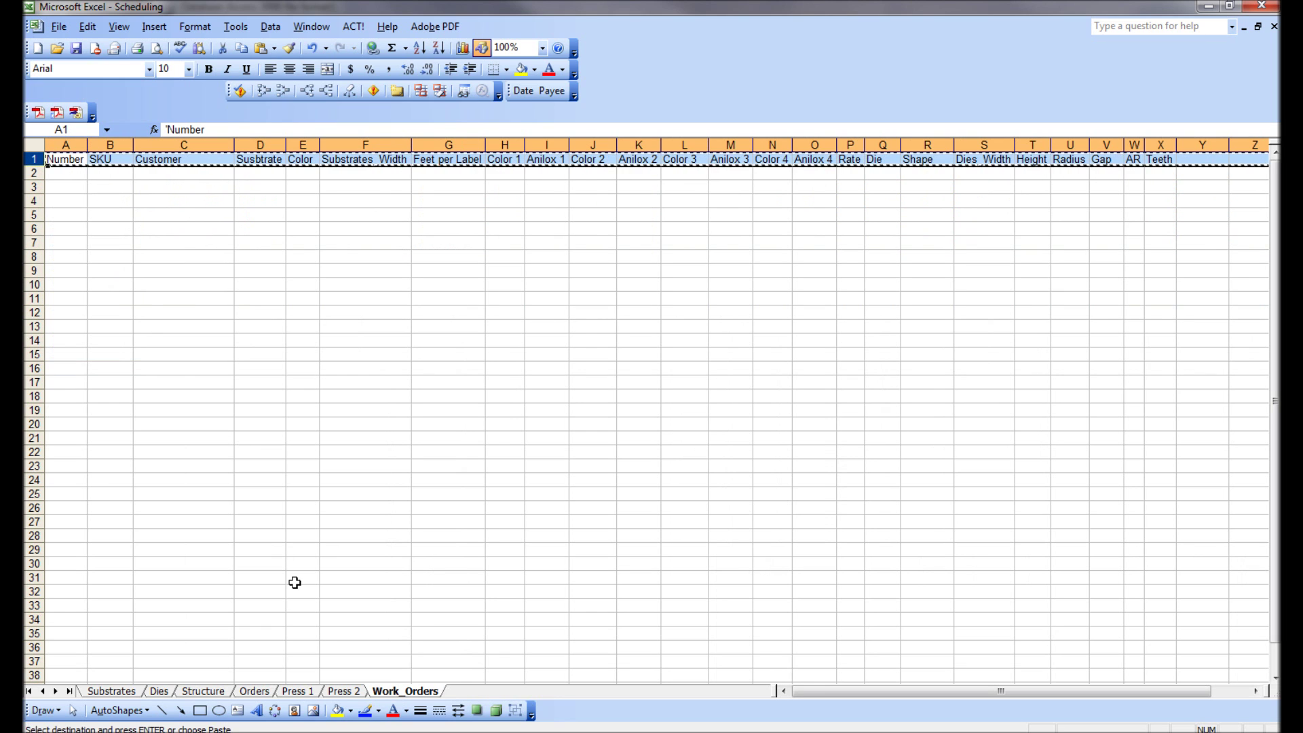
pyautogui.click(305, 692)
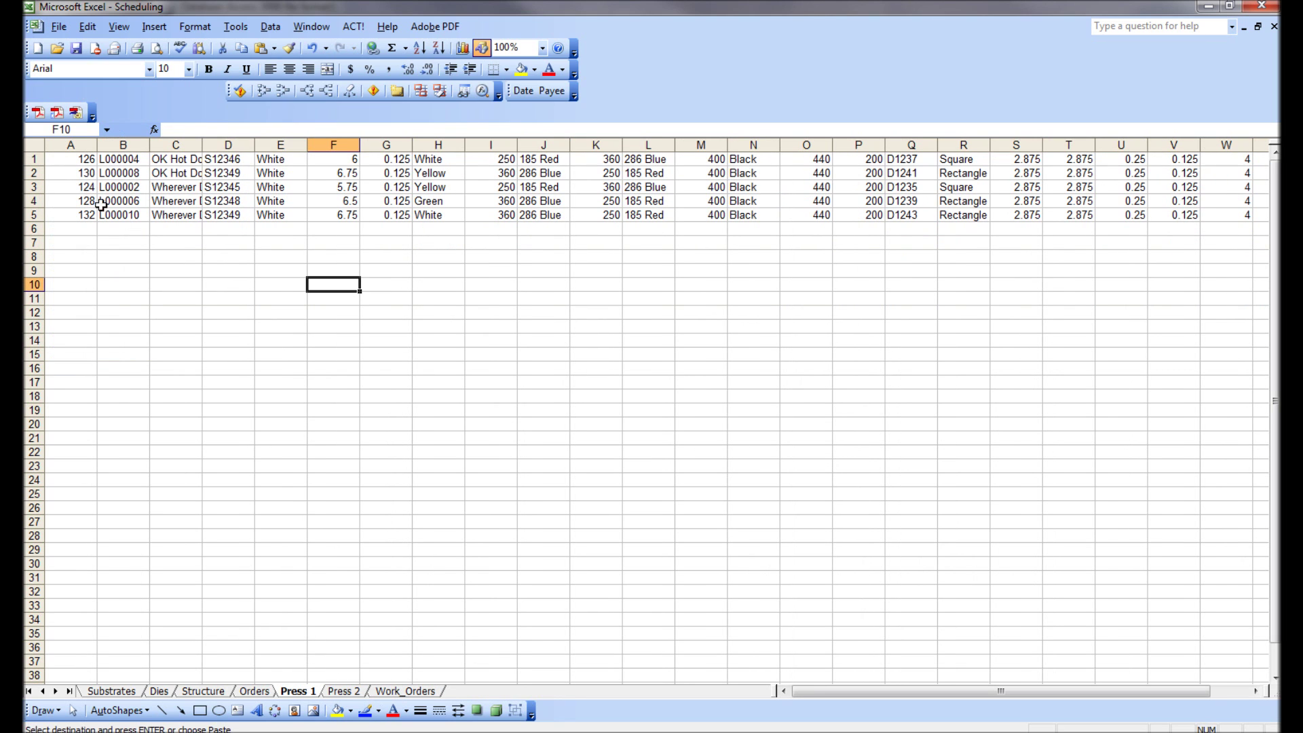
pyautogui.rightClick(39, 162)
pyautogui.click(108, 247)
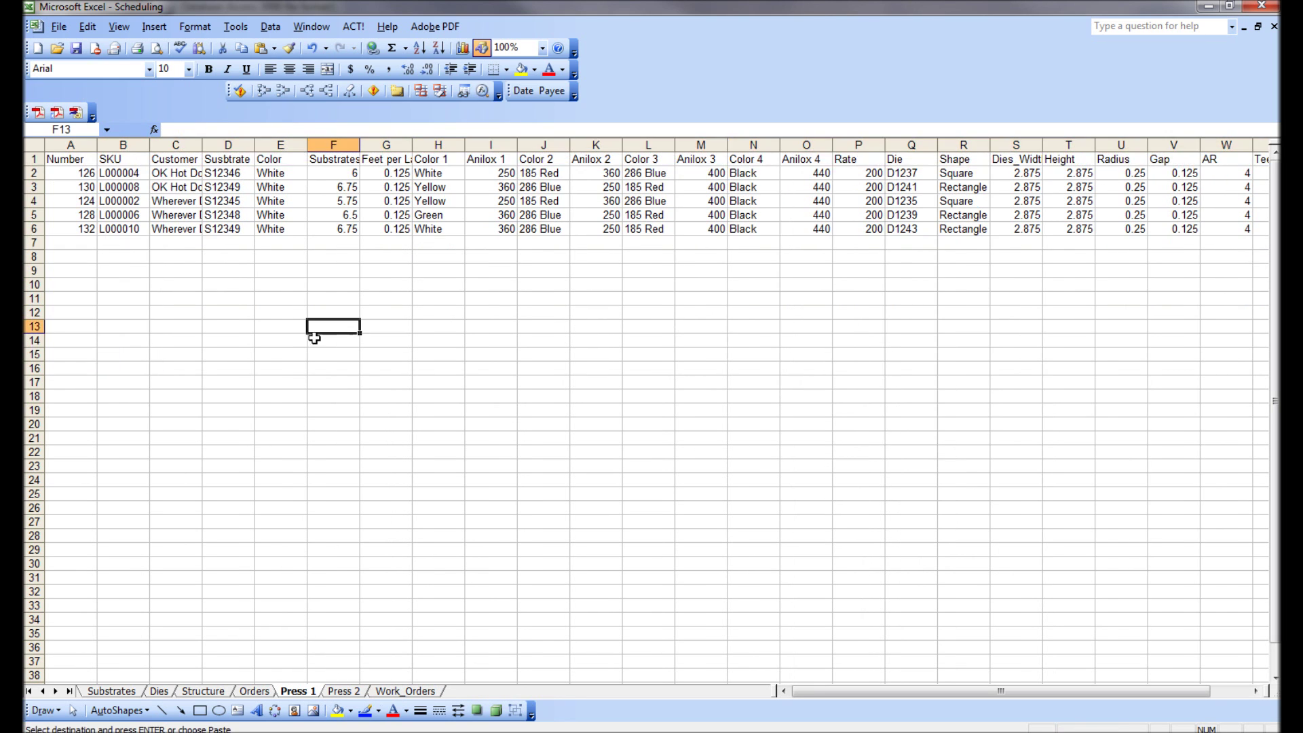
# Copy the Work_Orders header row and insert it above the orders on the Press 2 sheet.
pyautogui.click(401, 691)
pyautogui.rightClick(261, 161)
pyautogui.click(271, 188)
pyautogui.click(344, 691)
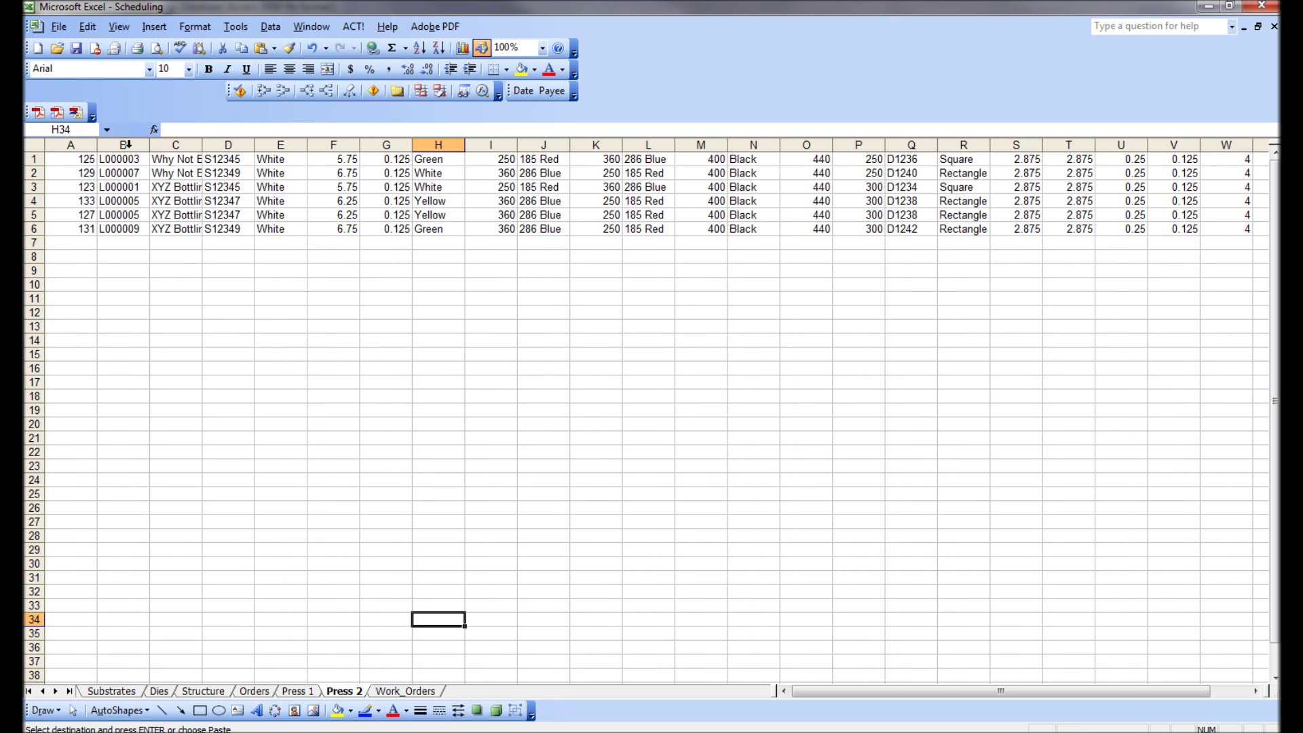
pyautogui.click(31, 163)
pyautogui.rightClick(32, 162)
pyautogui.click(108, 247)
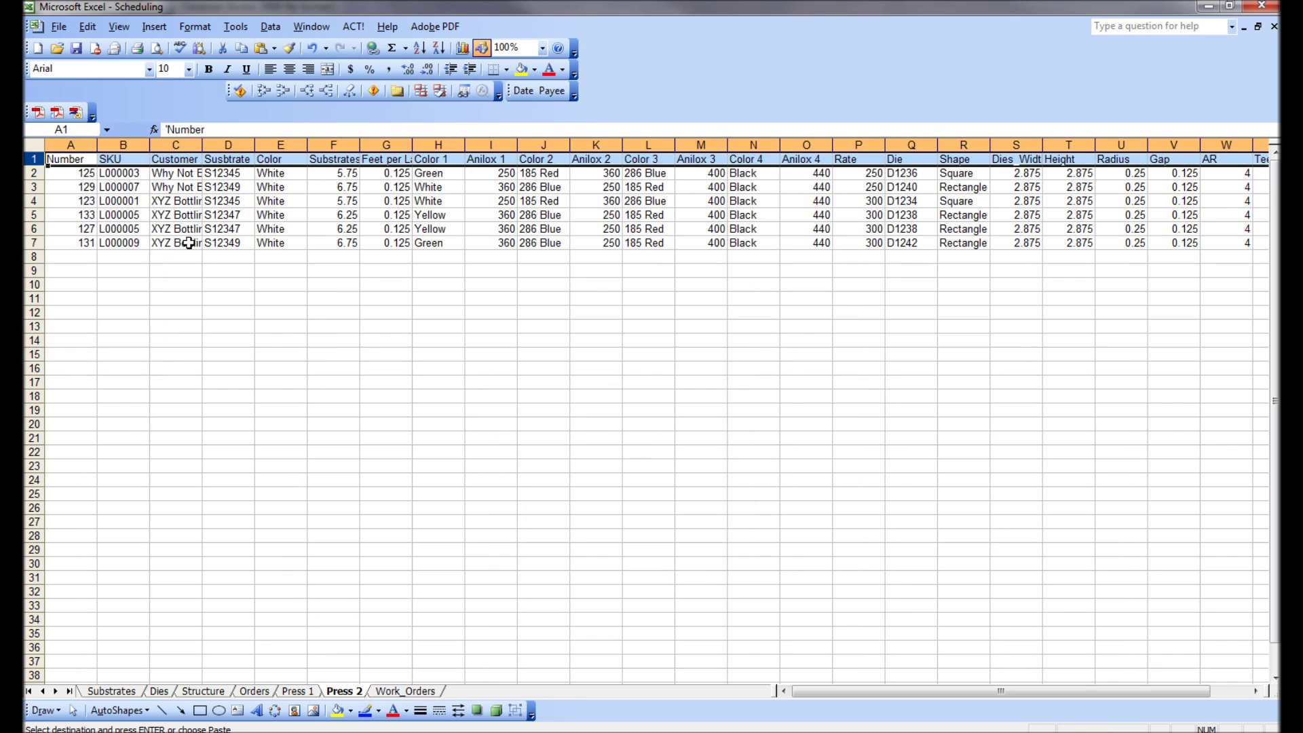
pyautogui.click(281, 285)
# Save the workbook and look over the orders on the Press 1 and Press 2 sheets.
pyautogui.click(75, 158)
pyautogui.click(74, 49)
pyautogui.click(292, 529)
pyautogui.click(308, 691)
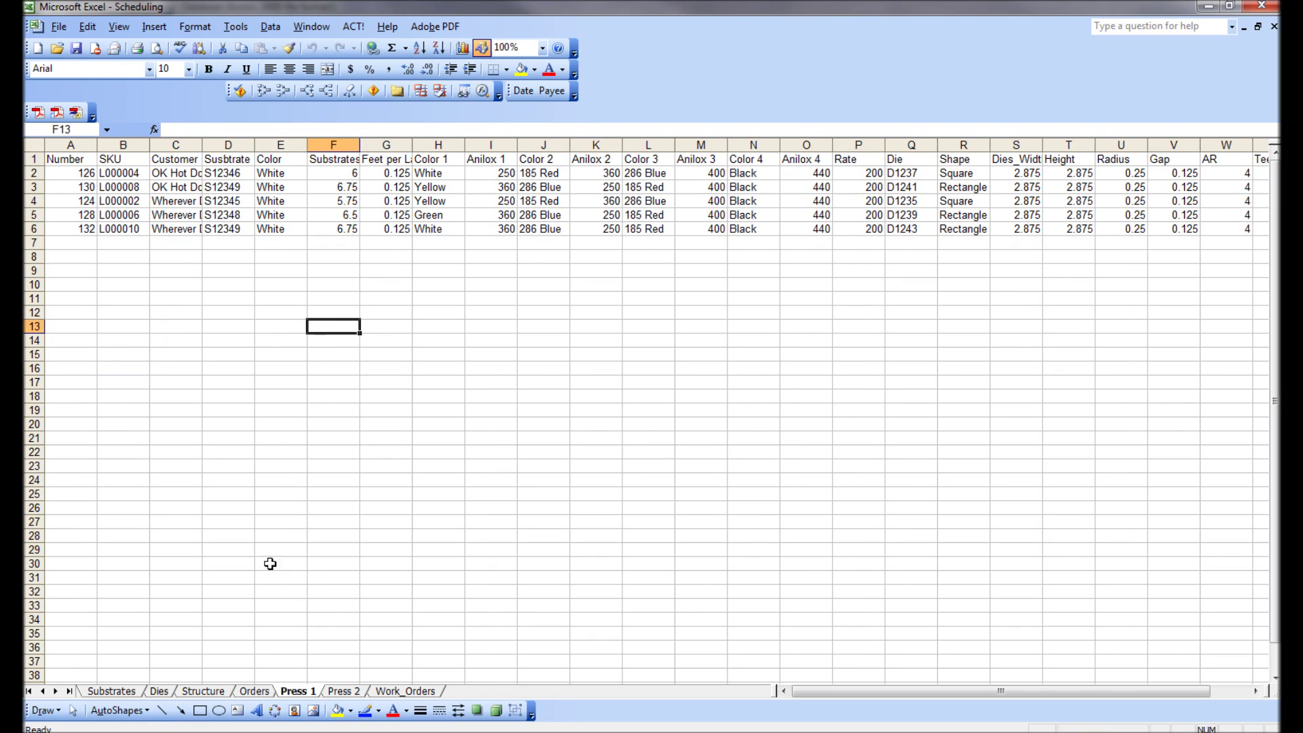
pyautogui.click(85, 175)
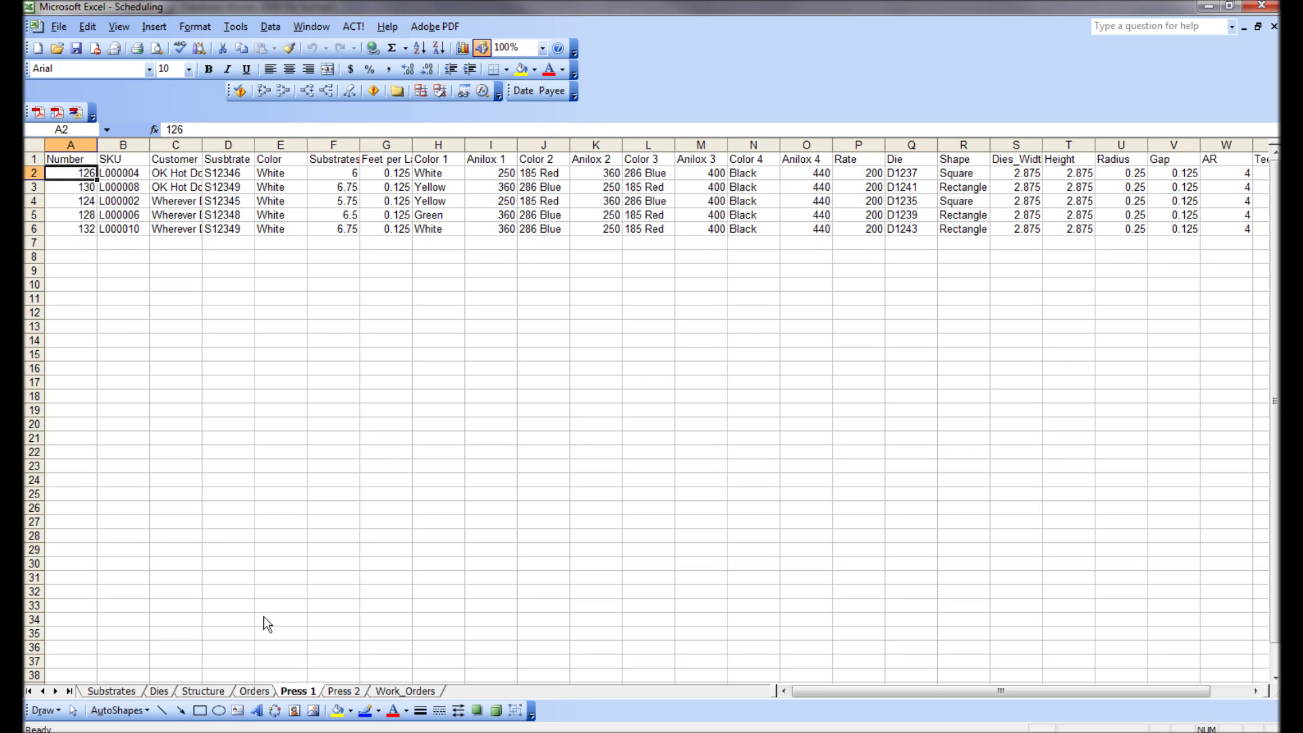
pyautogui.click(340, 692)
pyautogui.moveTo(72, 188); pyautogui.dragTo(79, 215)
pyautogui.click(363, 233)
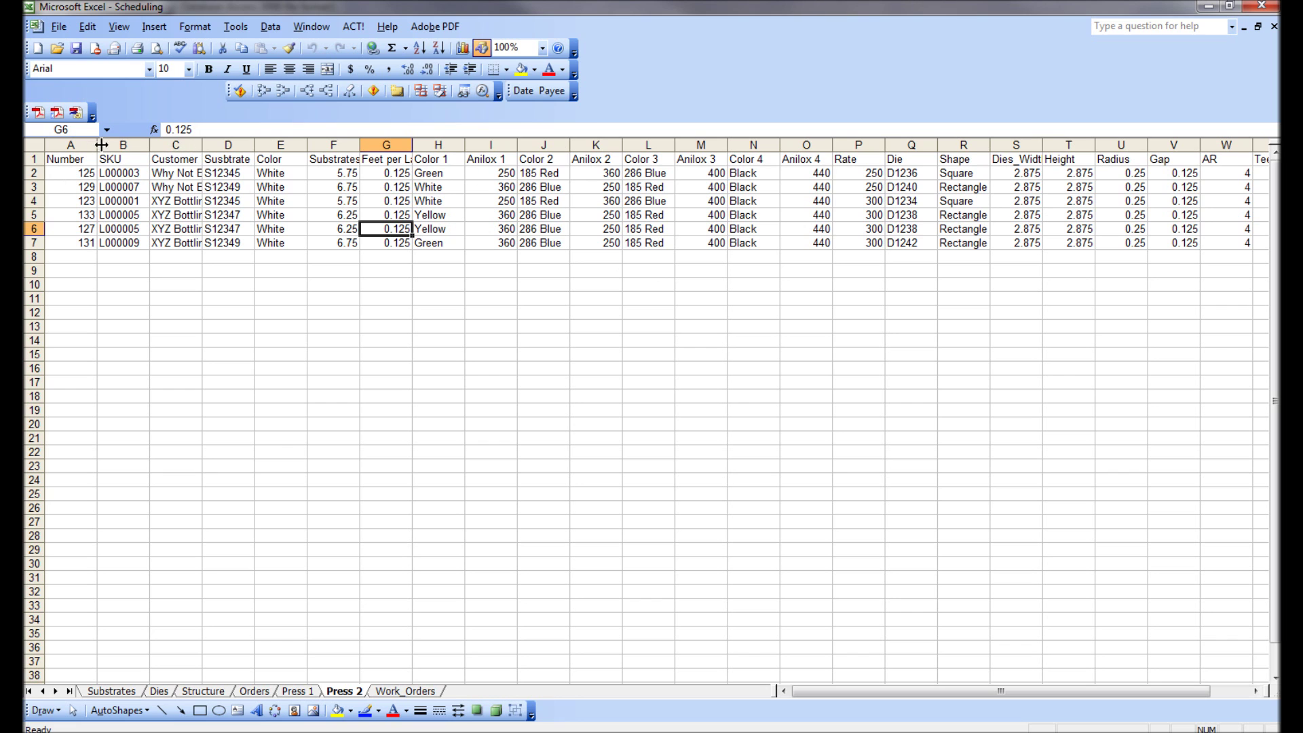
# Fit all the column widths of the Press 2 sheet to their contents and return to cell A1.
pyautogui.moveTo(78, 140); pyautogui.dragTo(1266, 145)
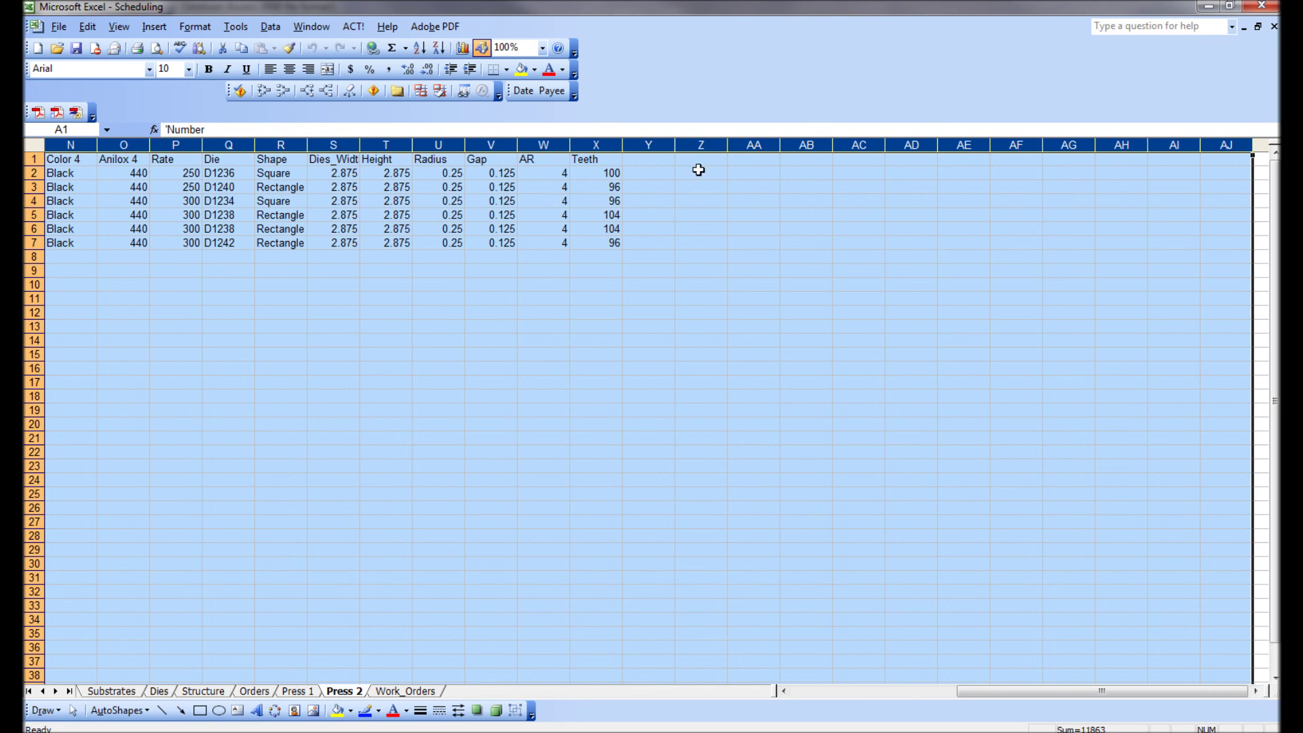
pyautogui.doubleClick(675, 145)
pyautogui.click(680, 291)
pyautogui.hotkey('ctrl', 'Home')
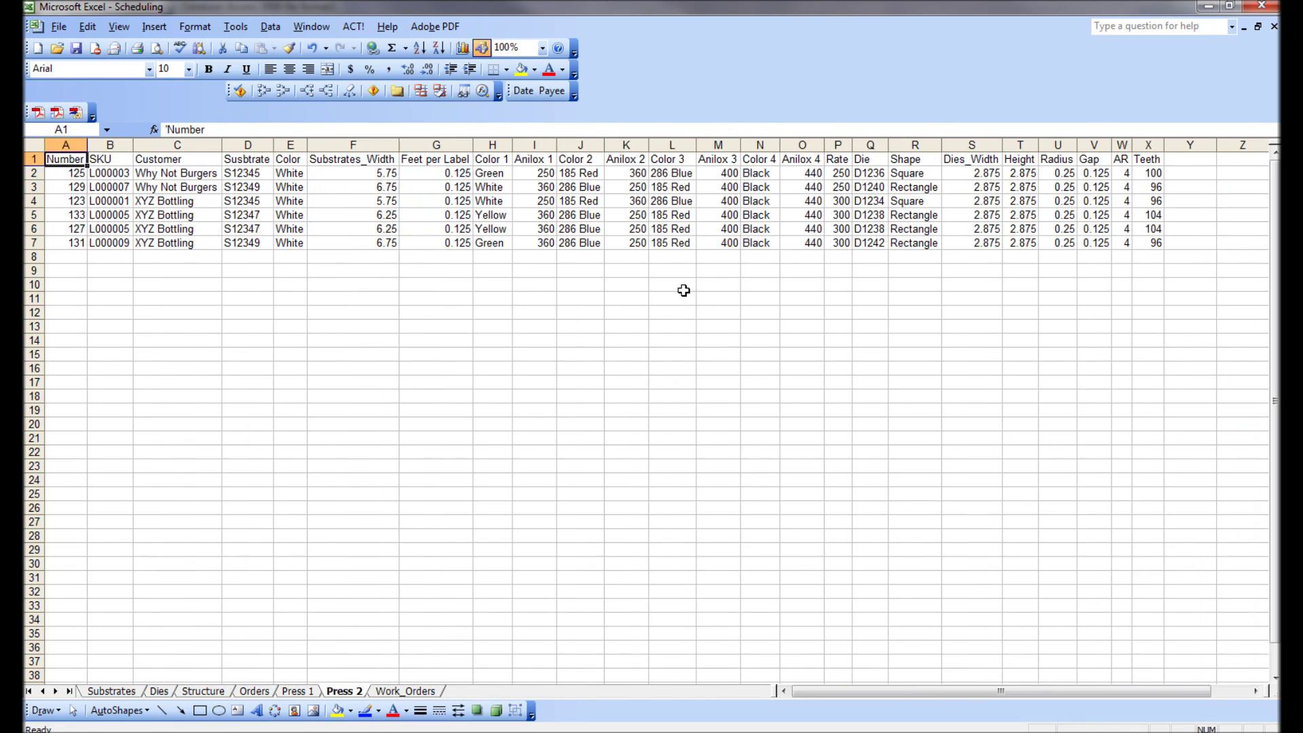
# Fit all the column widths of the Press 1 sheet to their contents, save the workbook, and go back to Press 2.
pyautogui.click(296, 689)
pyautogui.moveTo(80, 142); pyautogui.dragTo(966, 149)
pyautogui.doubleClick(776, 144)
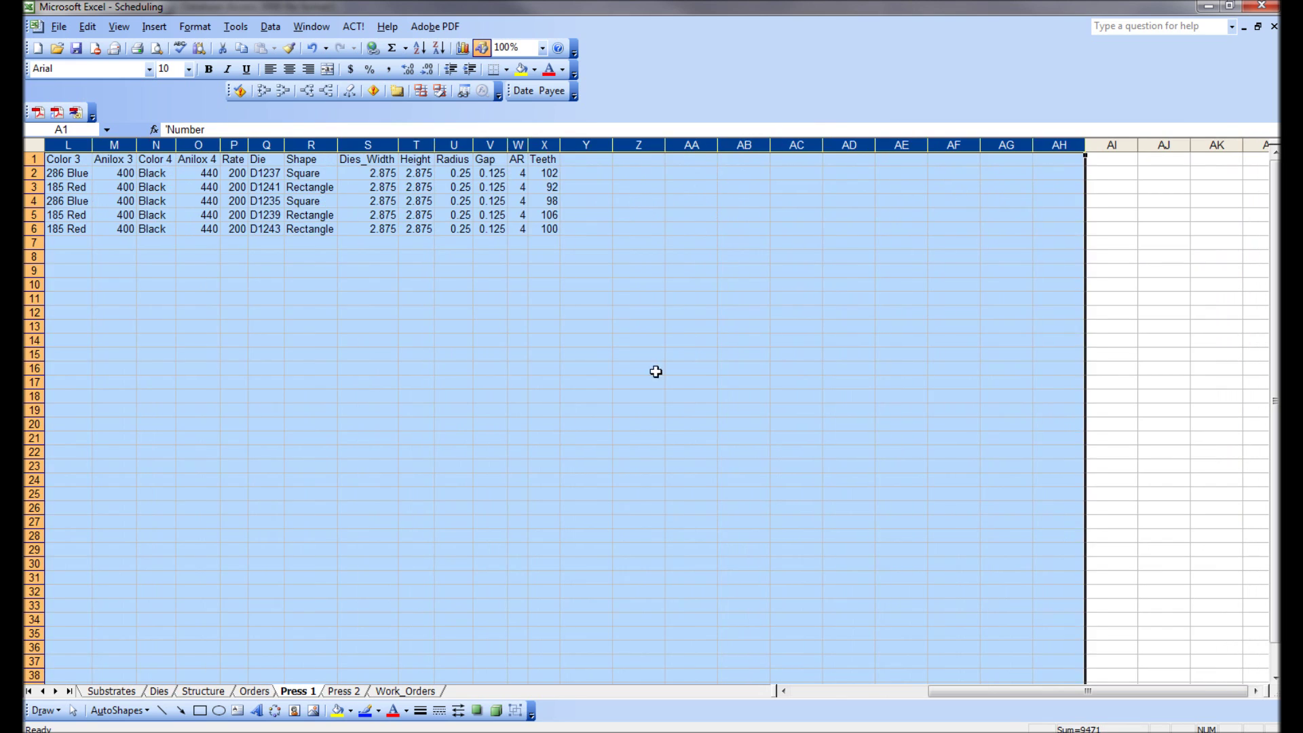
pyautogui.click(652, 379)
pyautogui.hotkey('ctrl', 'Home')
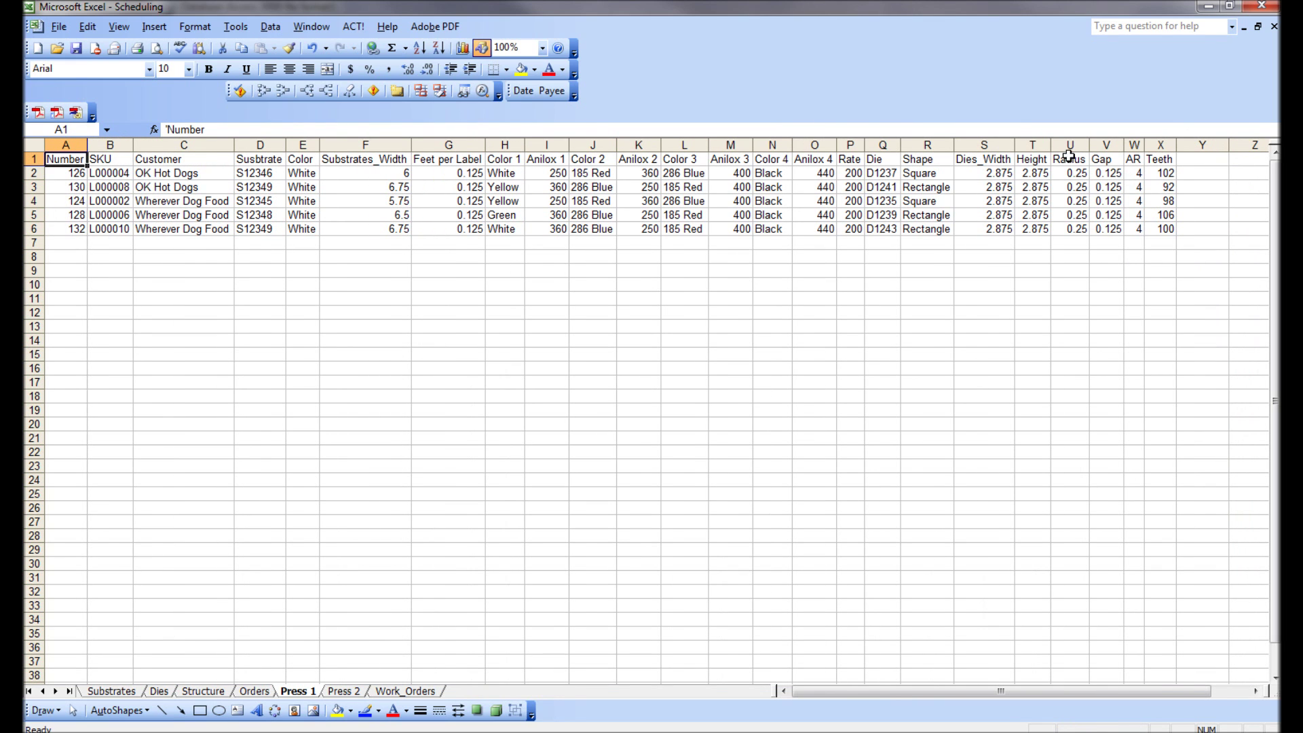
pyautogui.click(77, 48)
pyautogui.click(349, 692)
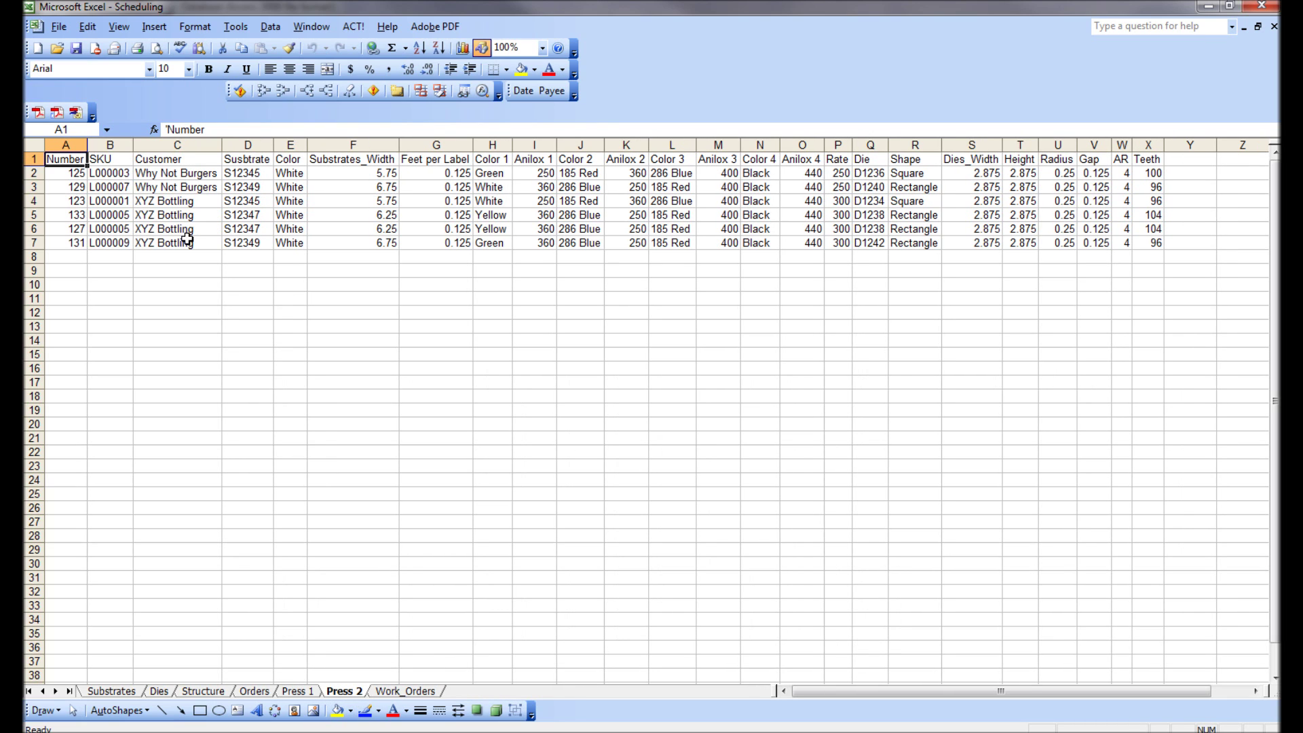
# Close the Scheduling workbook from its Work_Orders sheet, run the Export New Orders macro in Access, and return to the Scheduling folder.
pyautogui.click(406, 692)
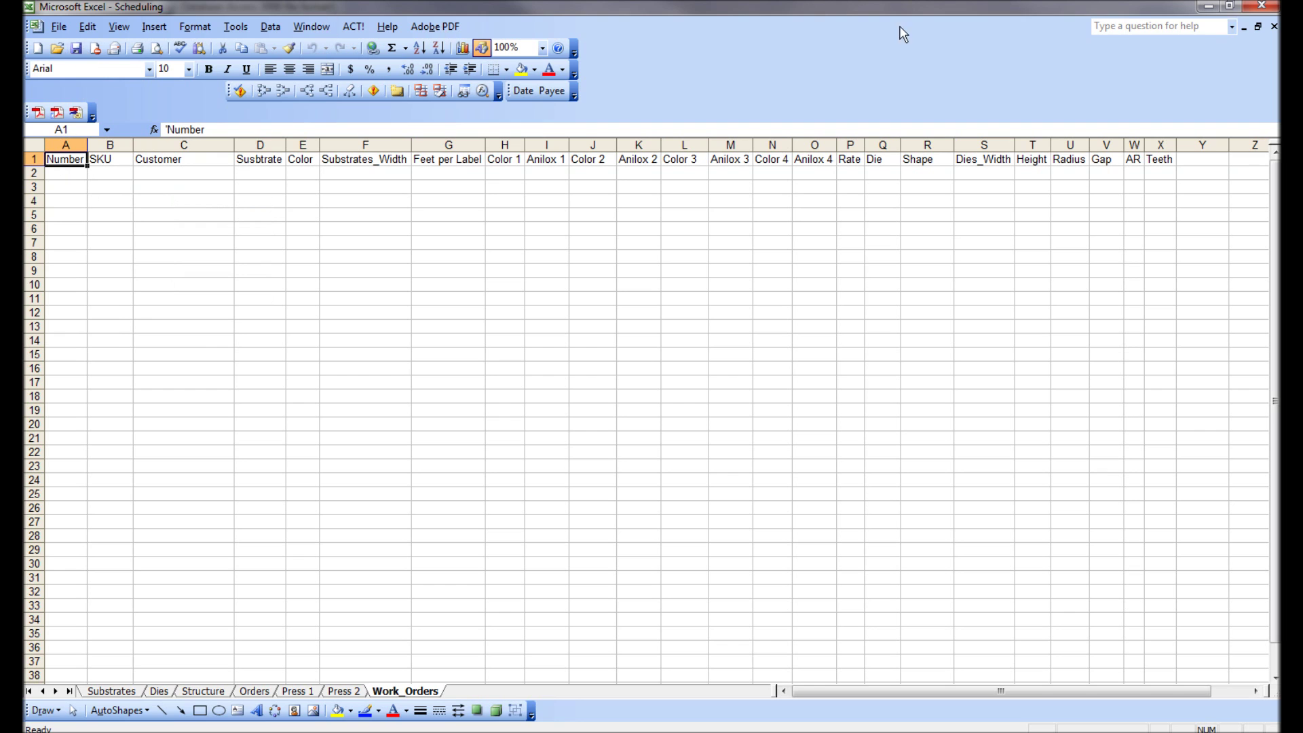
pyautogui.click(1261, 5)
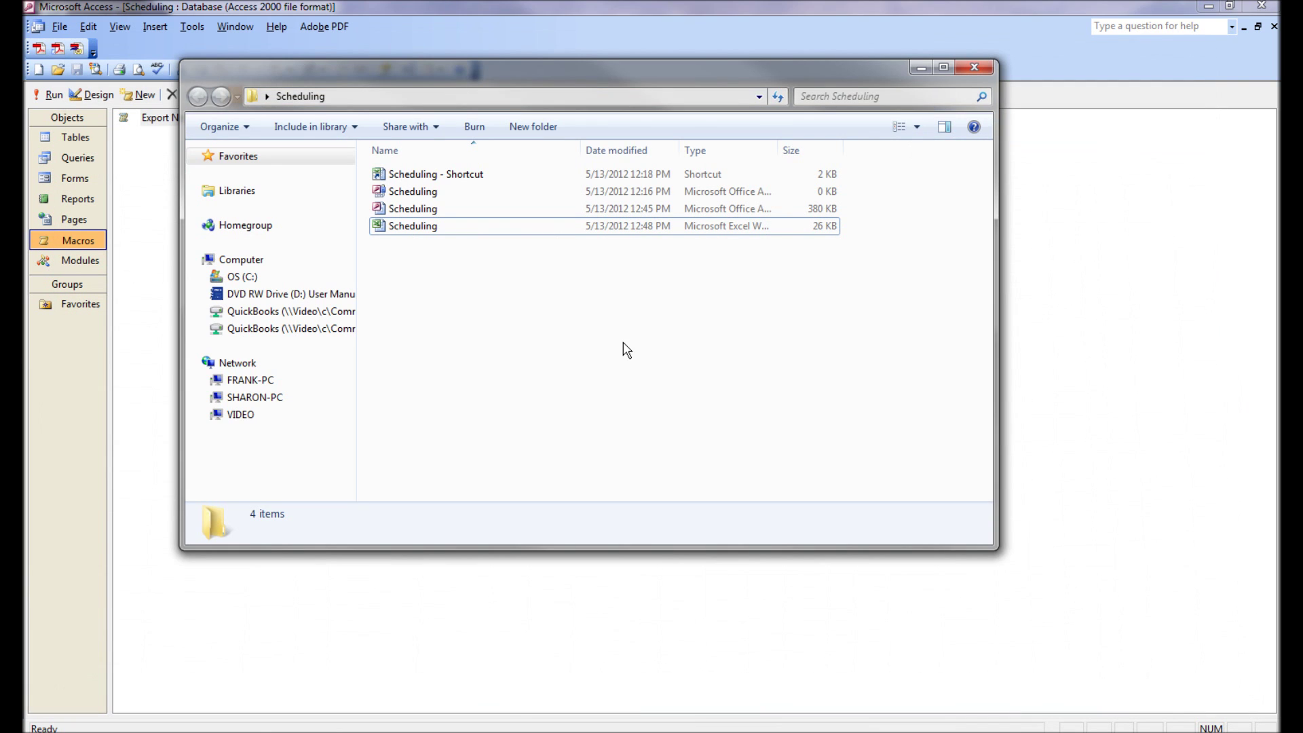
pyautogui.click(409, 42)
pyautogui.click(197, 187)
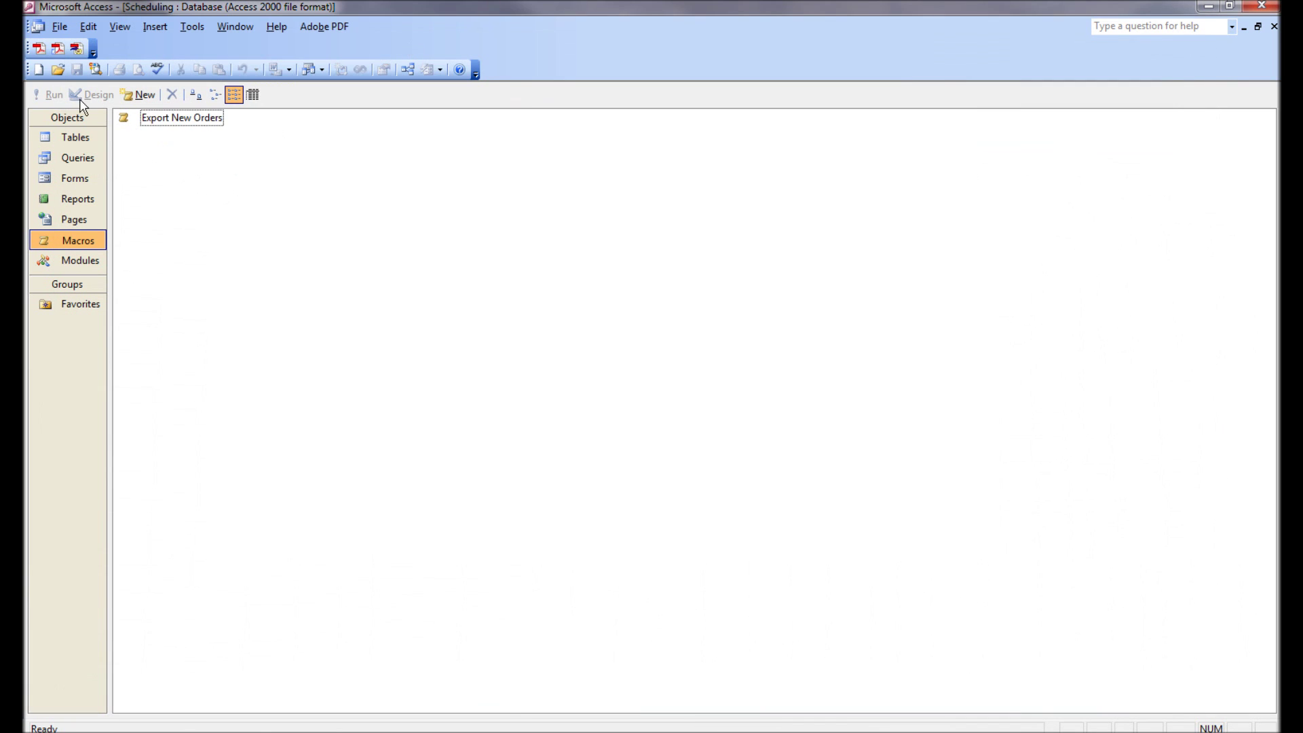
pyautogui.click(165, 124)
pyautogui.hotkey('alt', 'Tab')
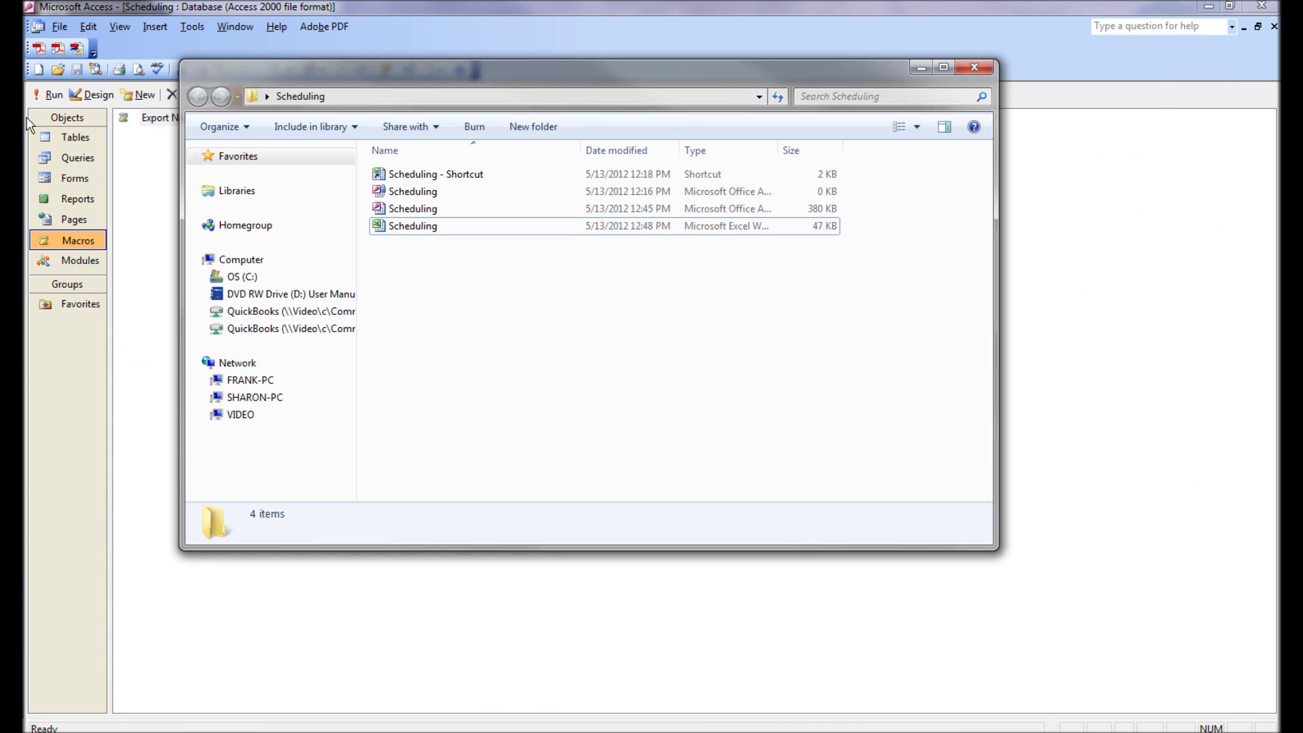
# Reopen the Scheduling workbook, compare the orders on the Press 1, Press 2 and Work_Orders sheets, and close it.
pyautogui.doubleClick(424, 227)
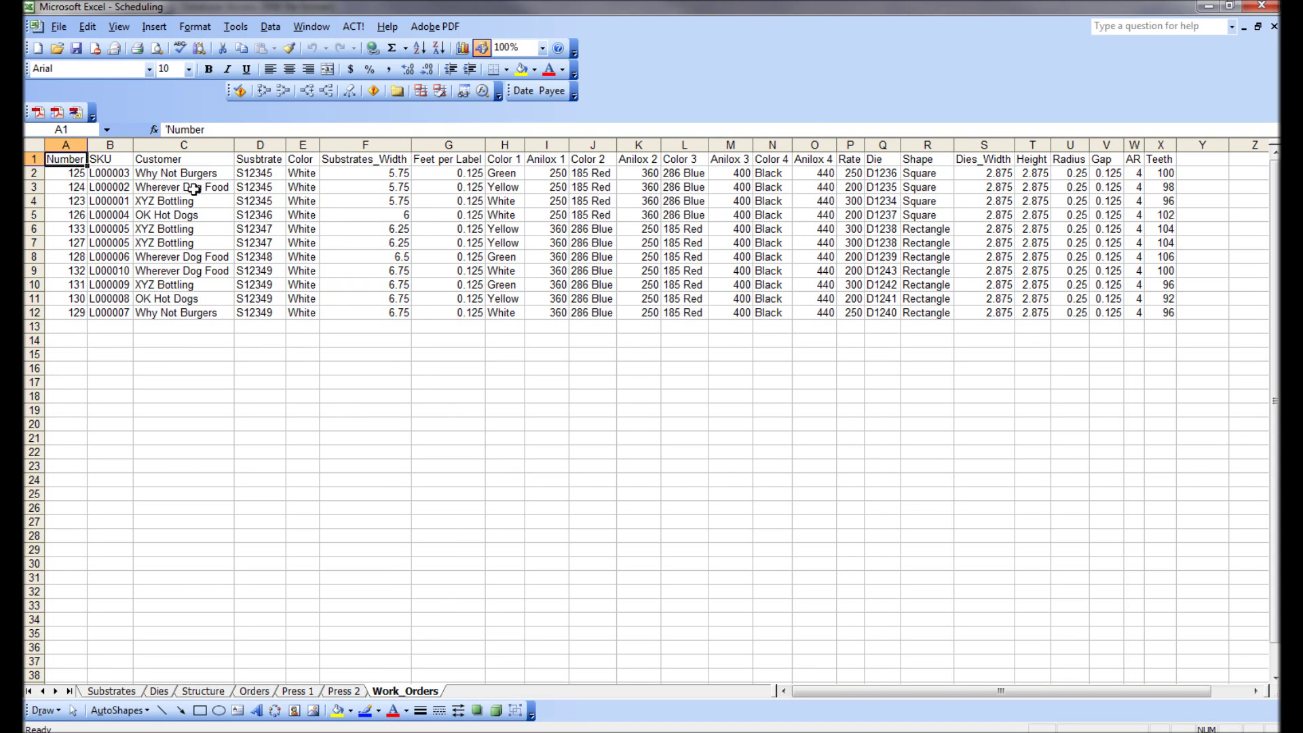
pyautogui.click(299, 692)
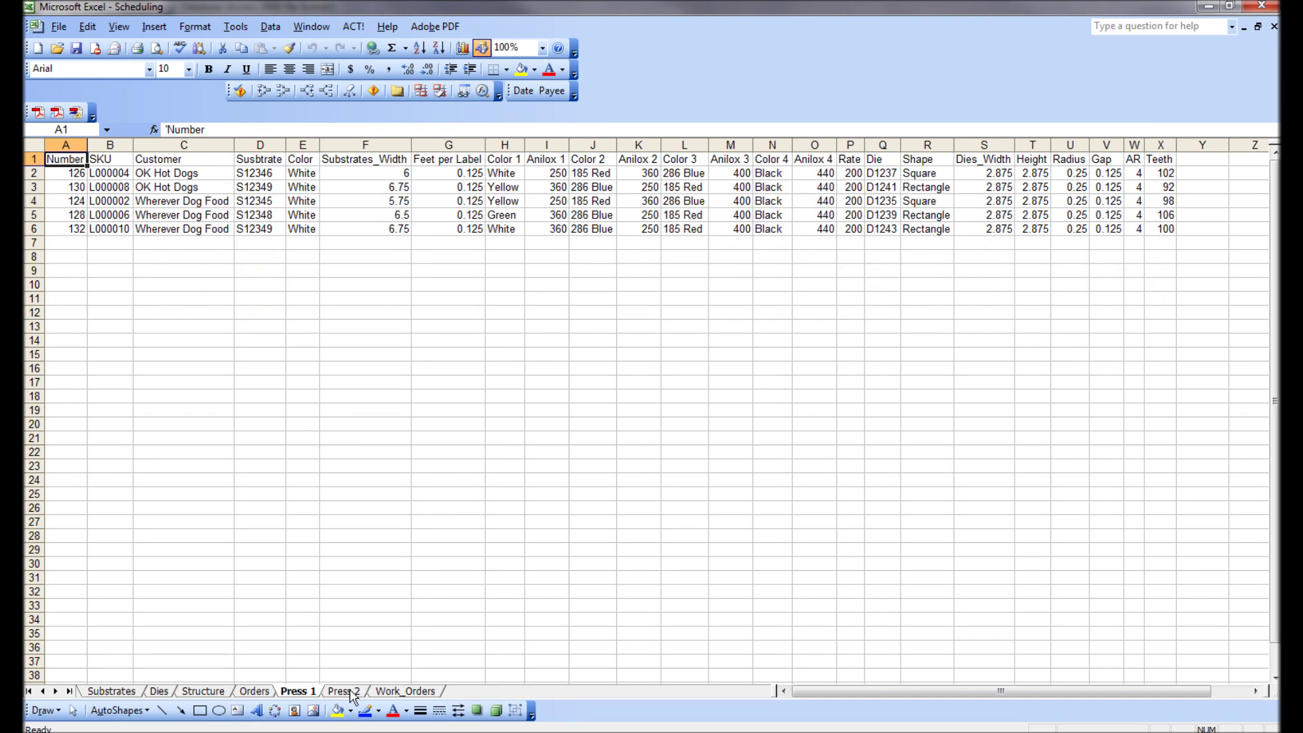
pyautogui.click(357, 693)
pyautogui.click(404, 692)
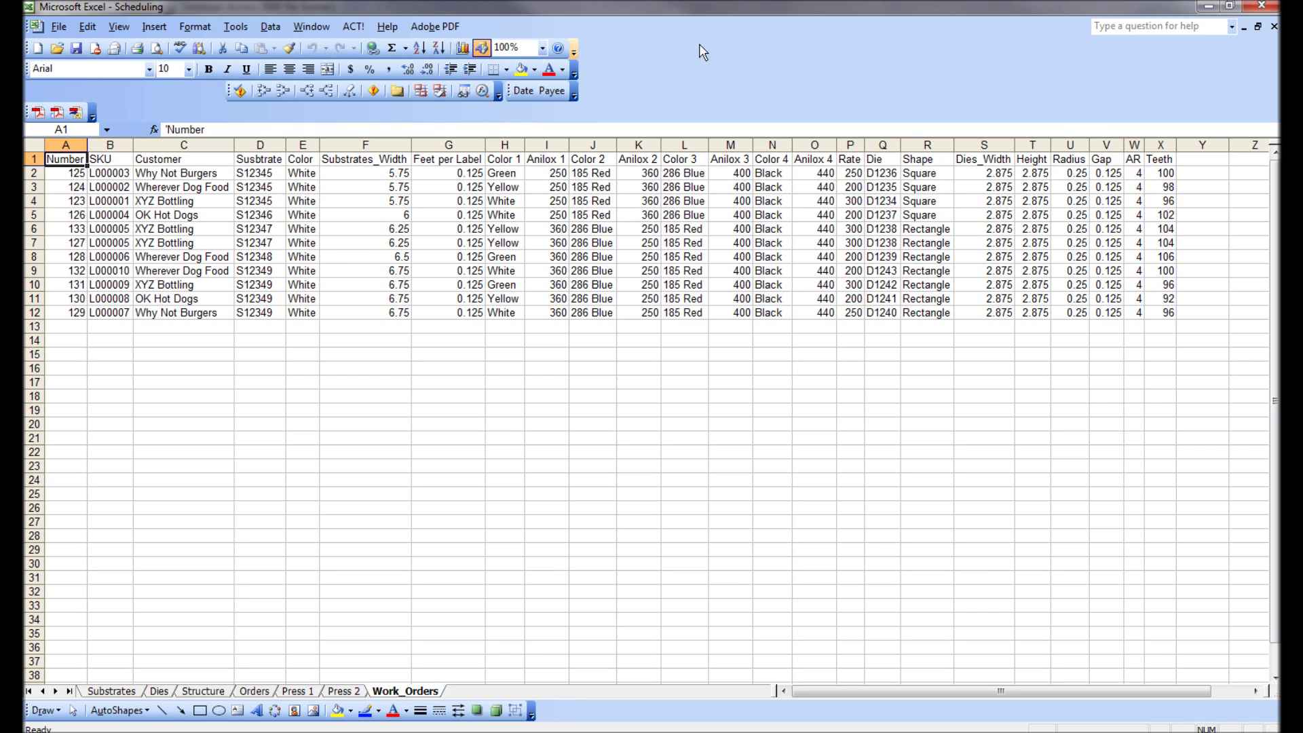
pyautogui.click(1252, 9)
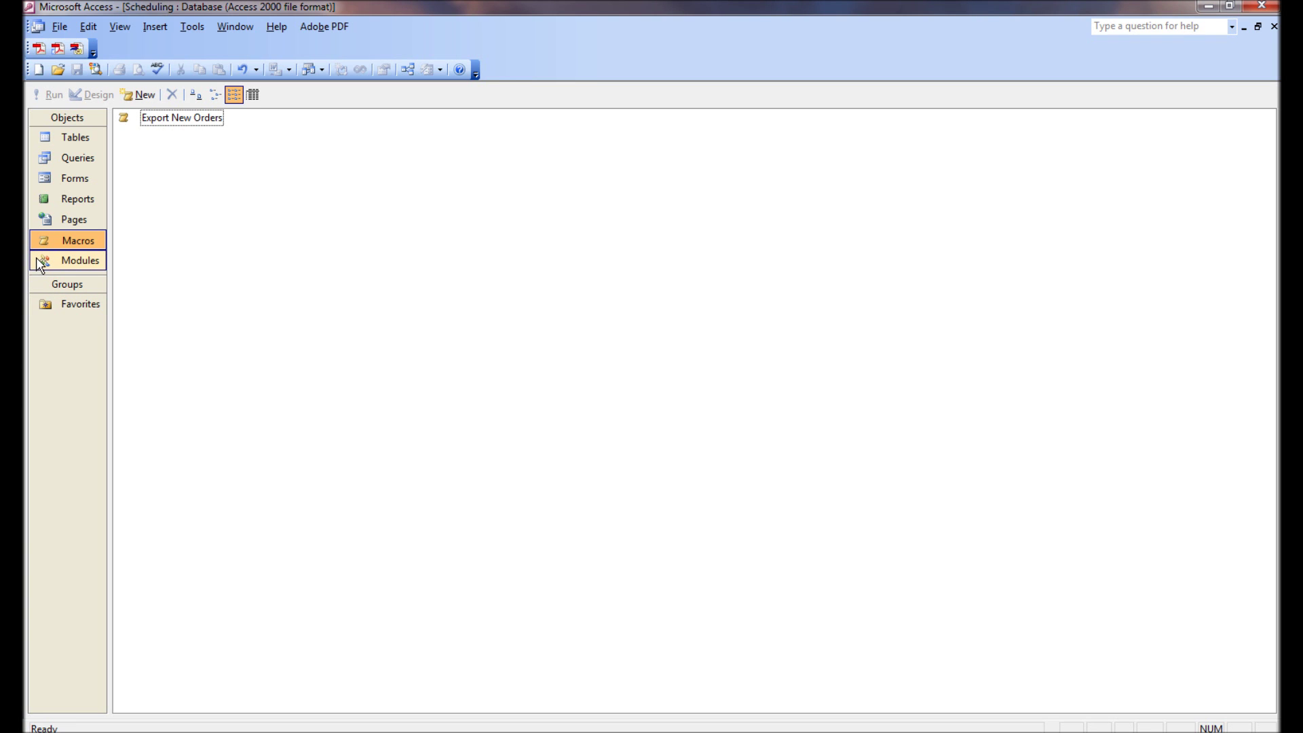
# Link the Press 1 worksheet of the Scheduling workbook as an Access table named Press 1, with first-row column headings.
pyautogui.click(66, 141)
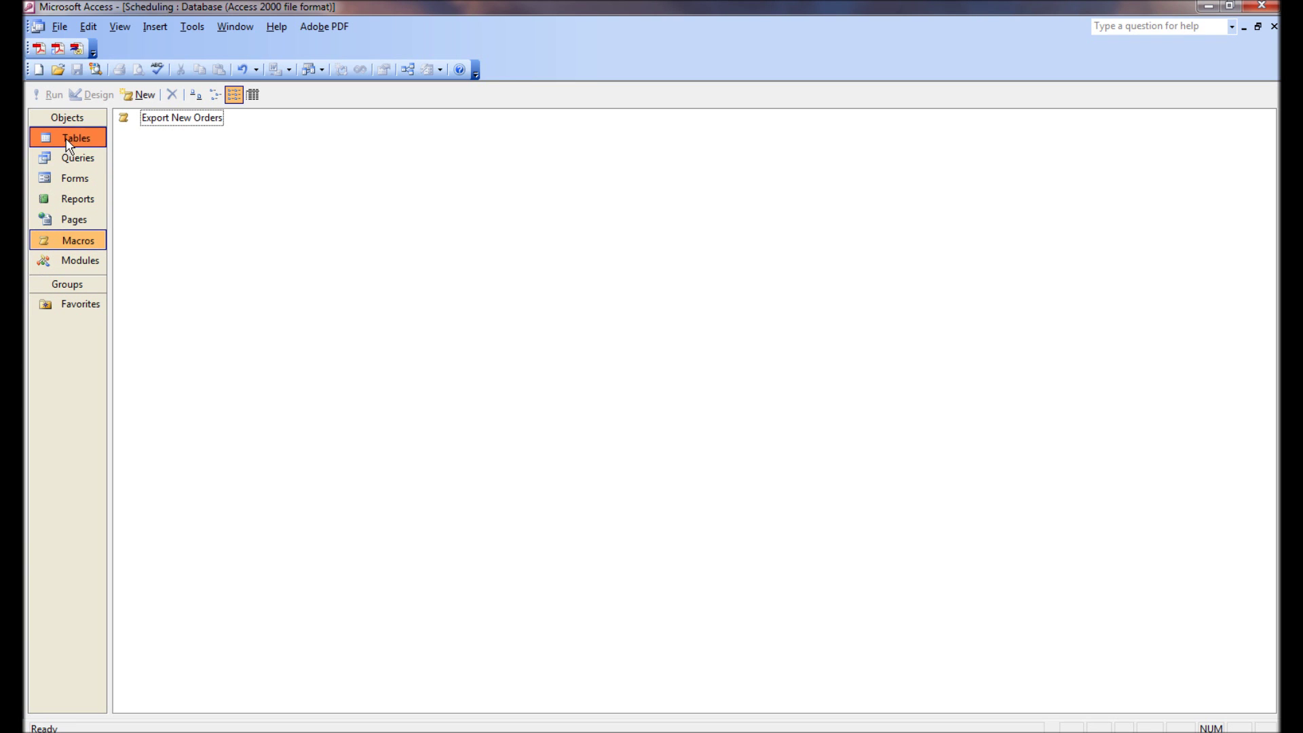
pyautogui.rightClick(200, 276)
pyautogui.click(273, 359)
pyautogui.doubleClick(537, 287)
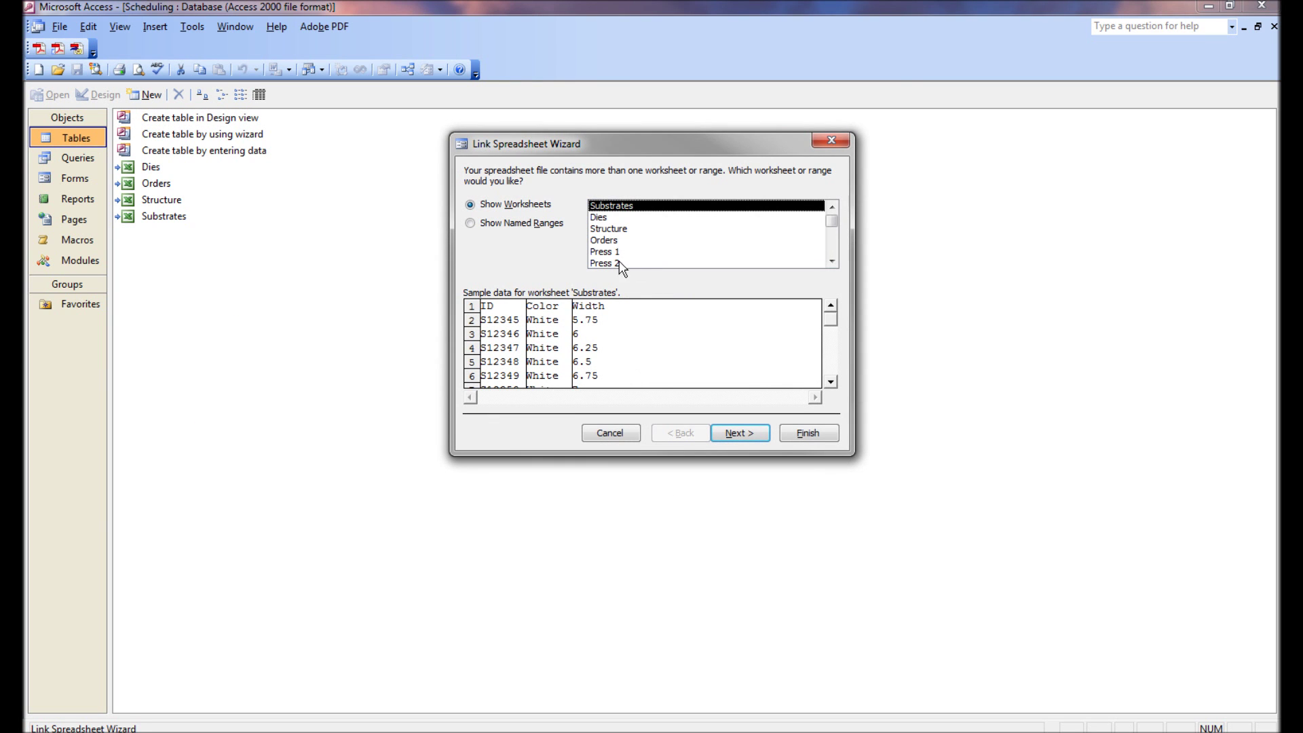
pyautogui.click(612, 252)
pyautogui.click(739, 431)
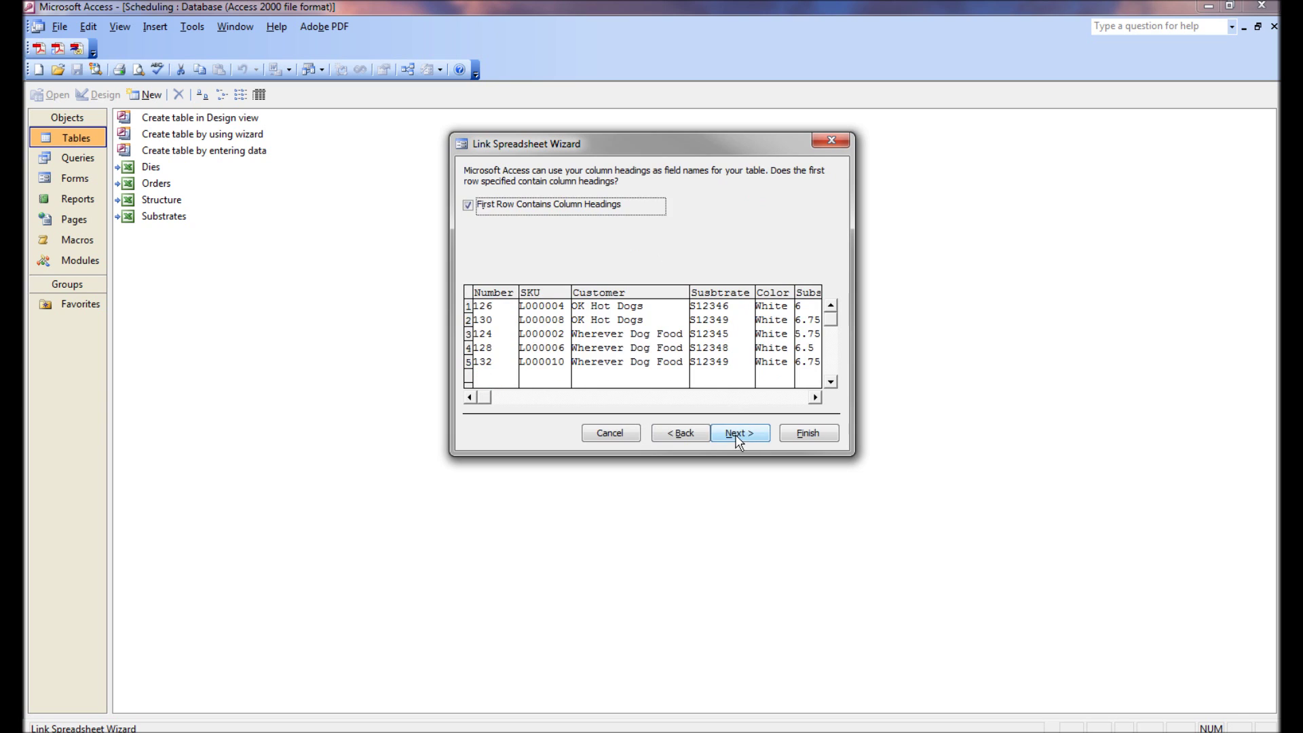
pyautogui.click(741, 432)
pyautogui.click(808, 432)
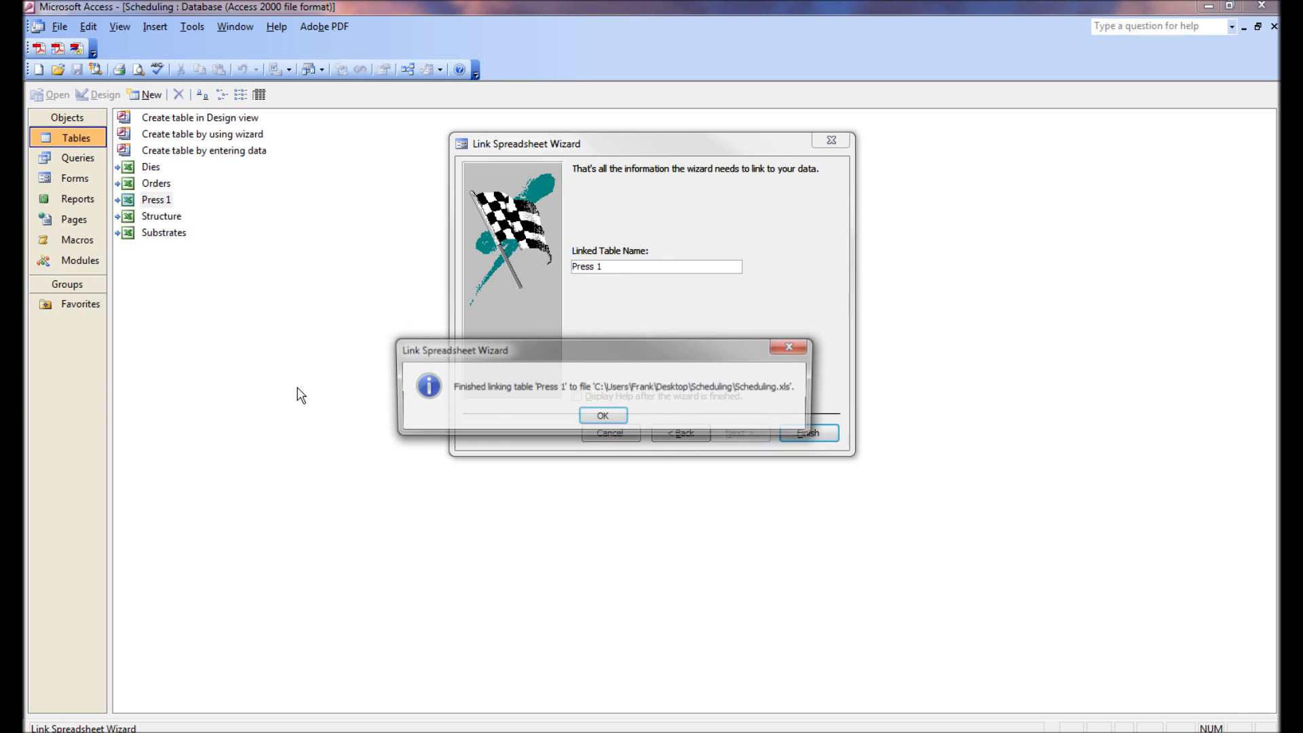
pyautogui.press('Return')
# Link the Press 2 worksheet of the Scheduling workbook as an Access table named Press 2, with first-row column headings.
pyautogui.rightClick(388, 330)
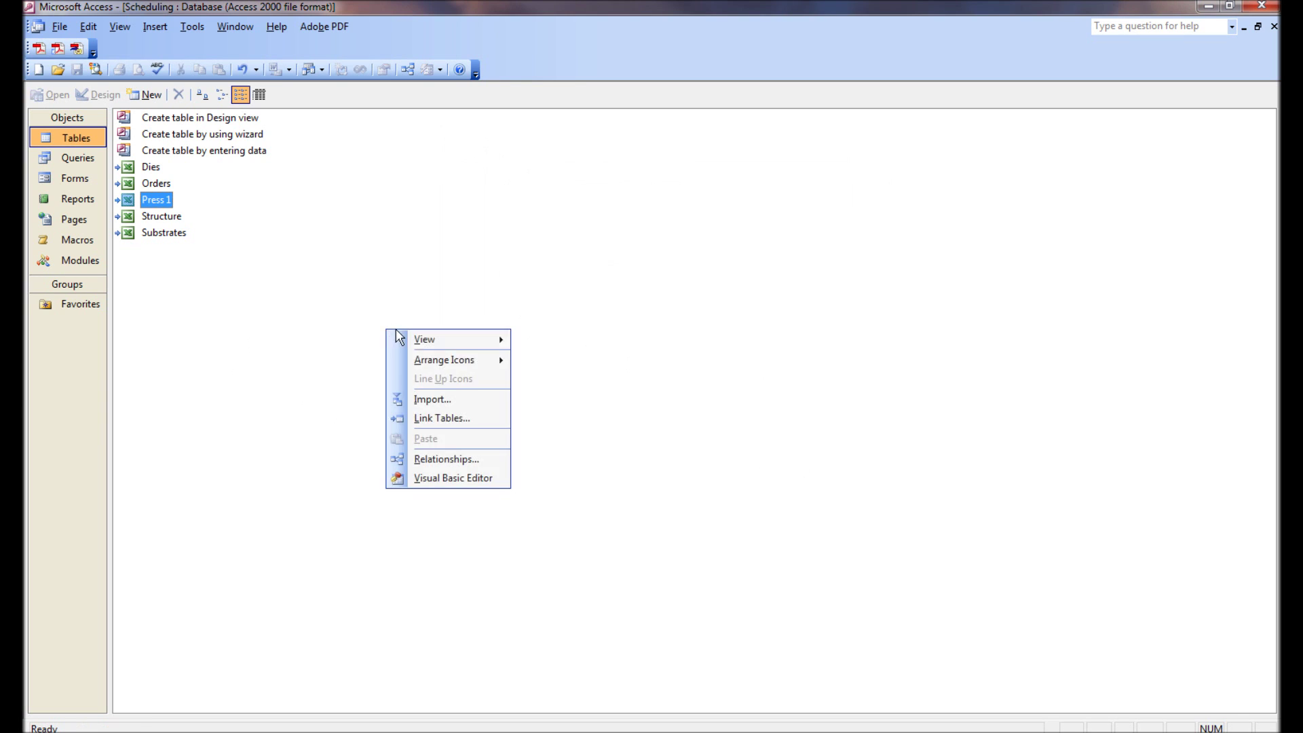
pyautogui.click(441, 418)
pyautogui.doubleClick(553, 291)
pyautogui.click(618, 263)
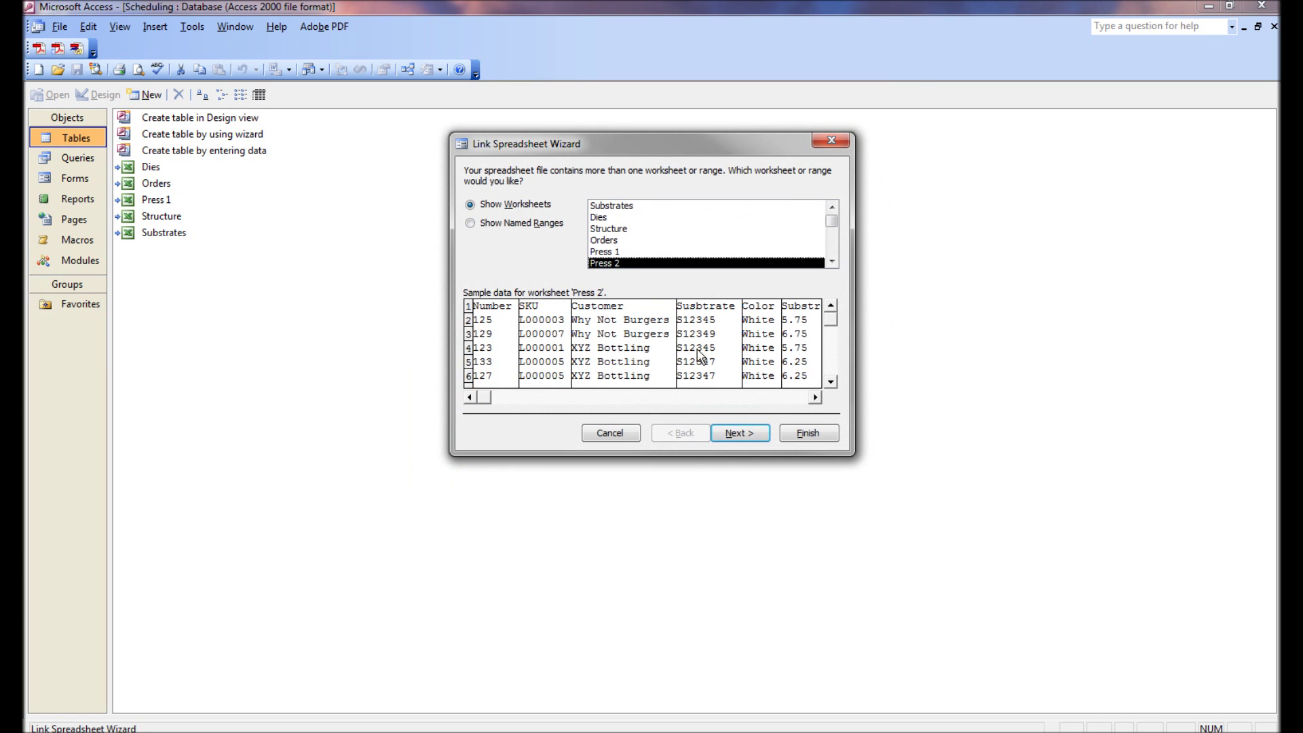
pyautogui.click(741, 432)
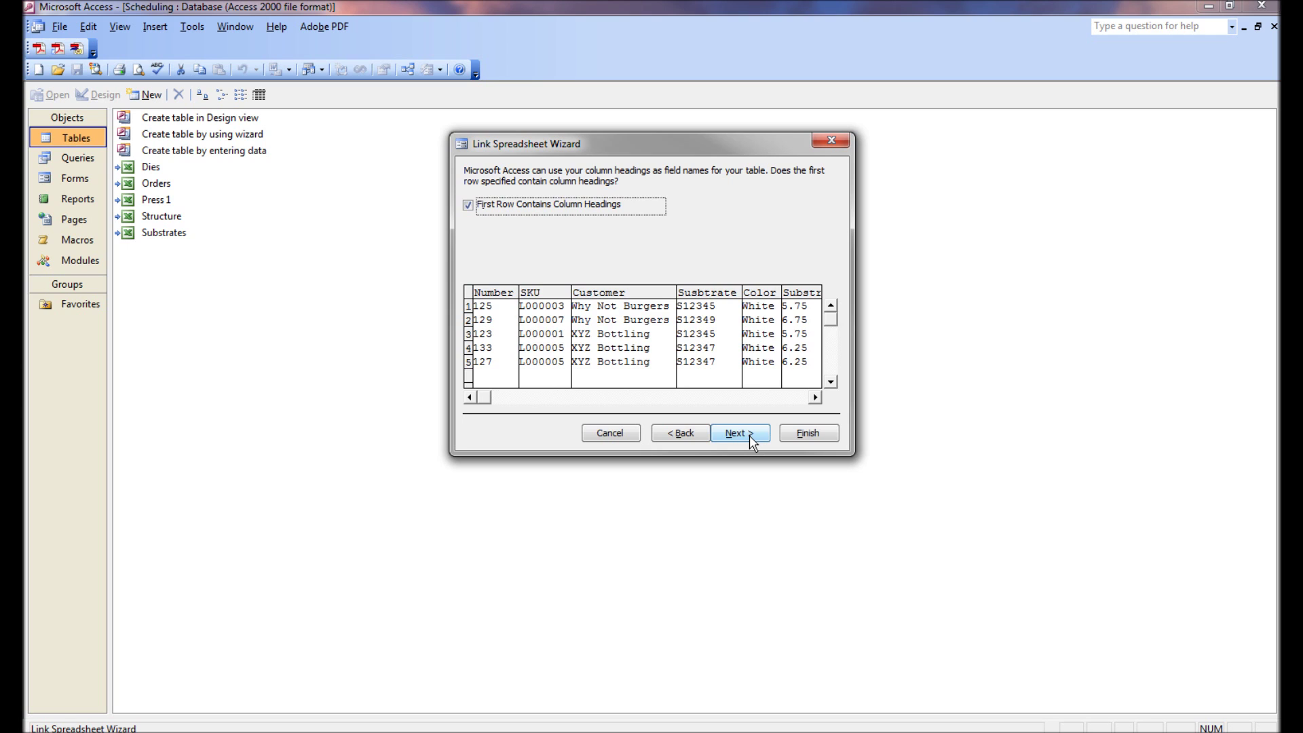
pyautogui.click(750, 434)
pyautogui.click(818, 437)
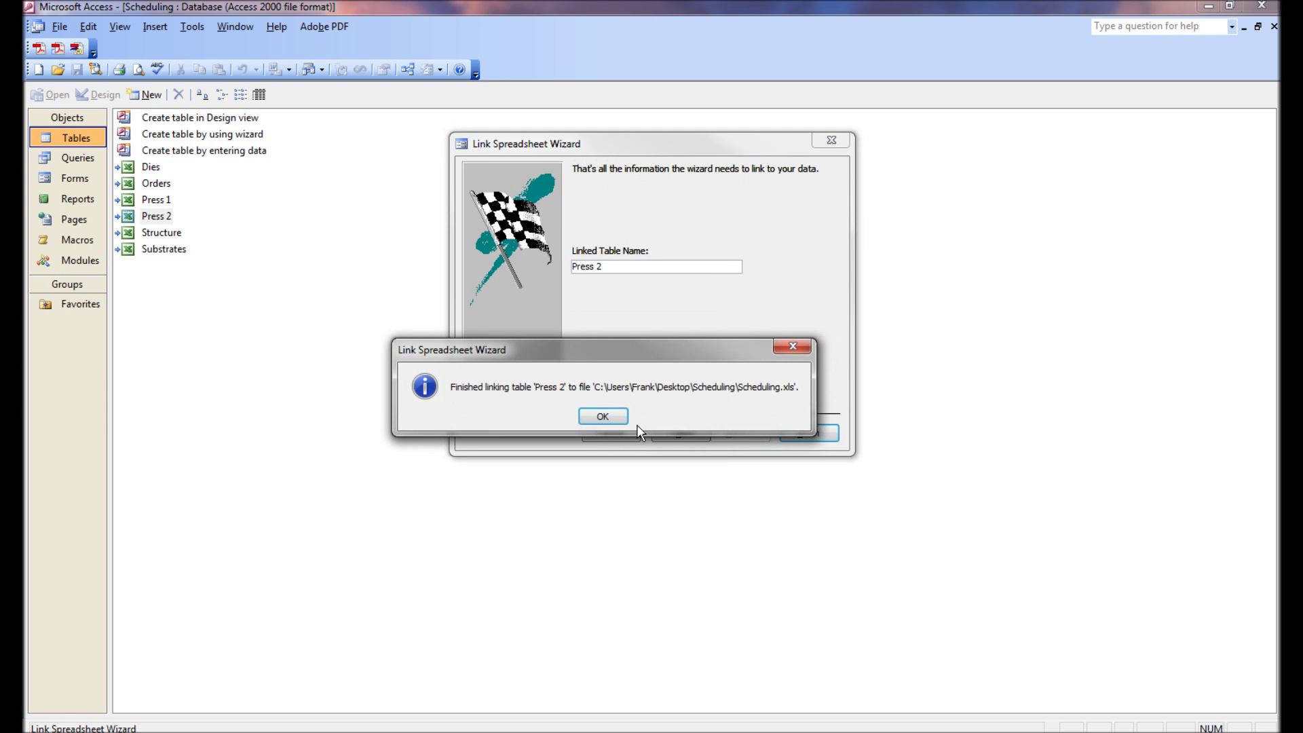
pyautogui.click(603, 414)
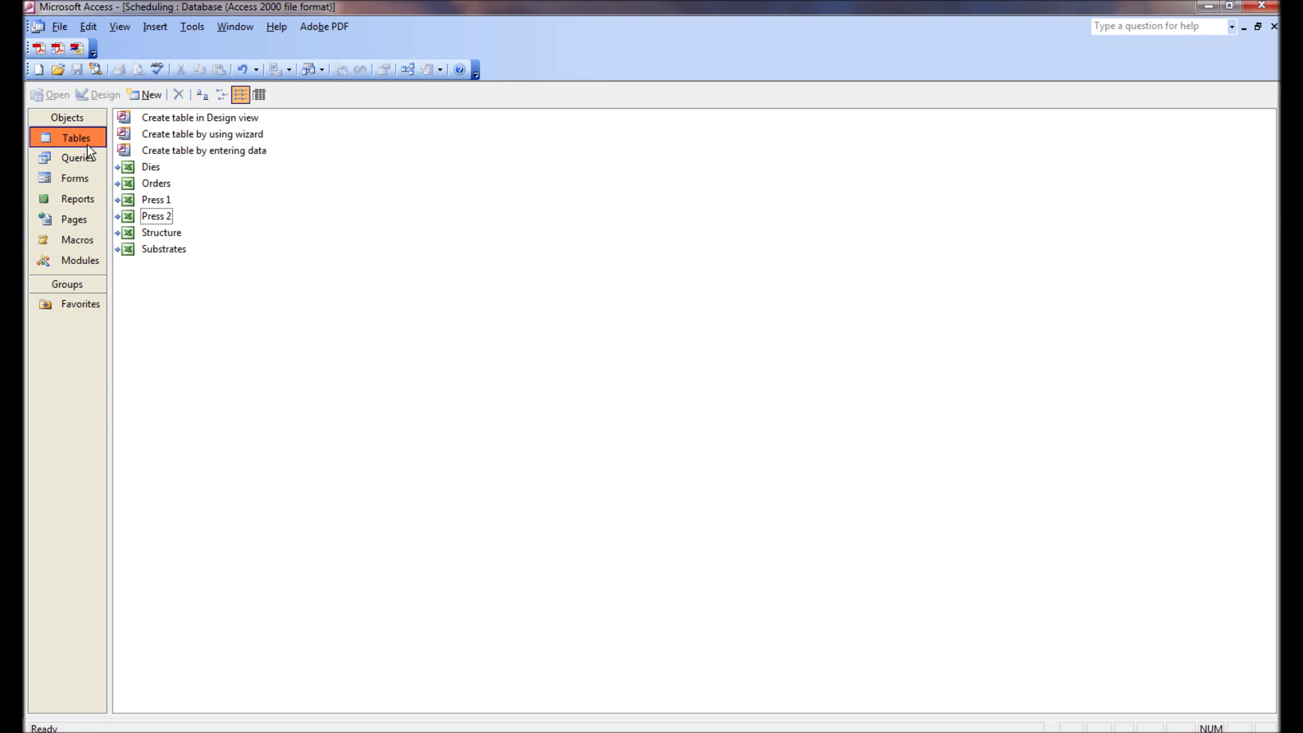
# Open the linked Press 1 and Press 2 tables in turn to check their records, closing each one.
pyautogui.doubleClick(166, 205)
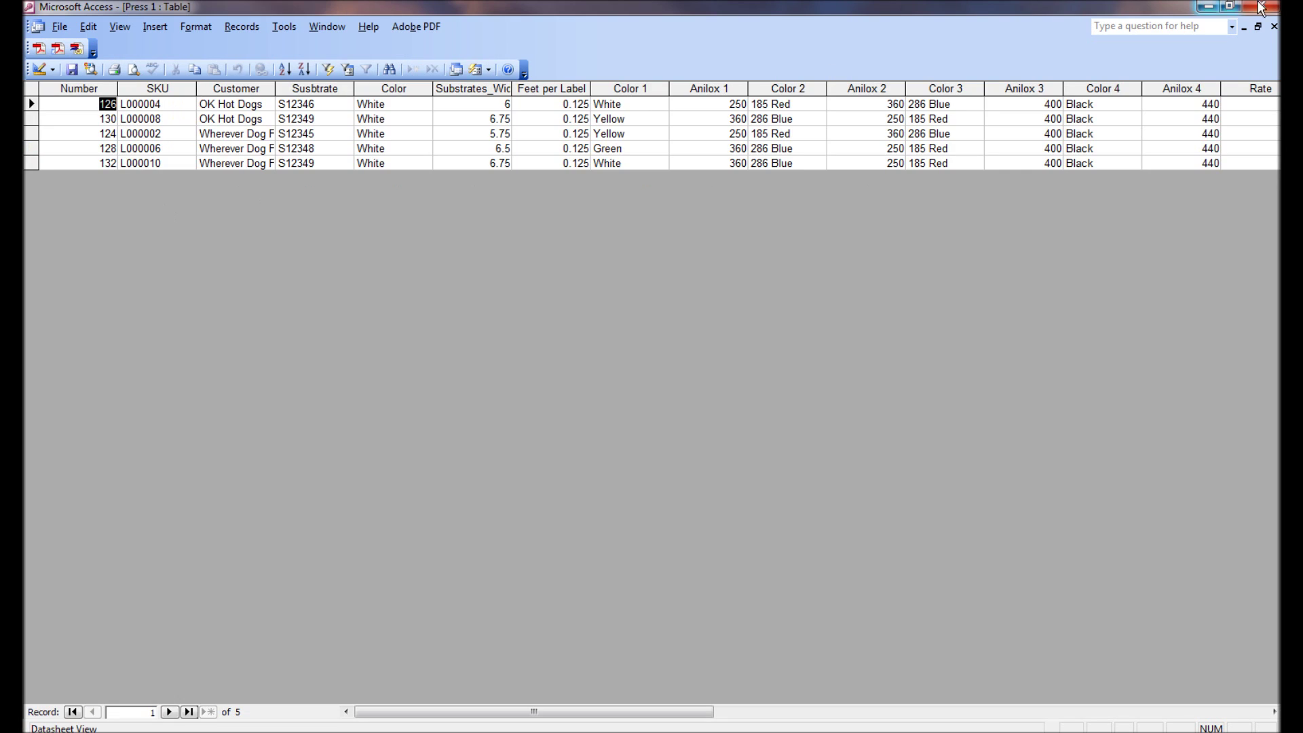
pyautogui.hotkey('ctrl', 'w')
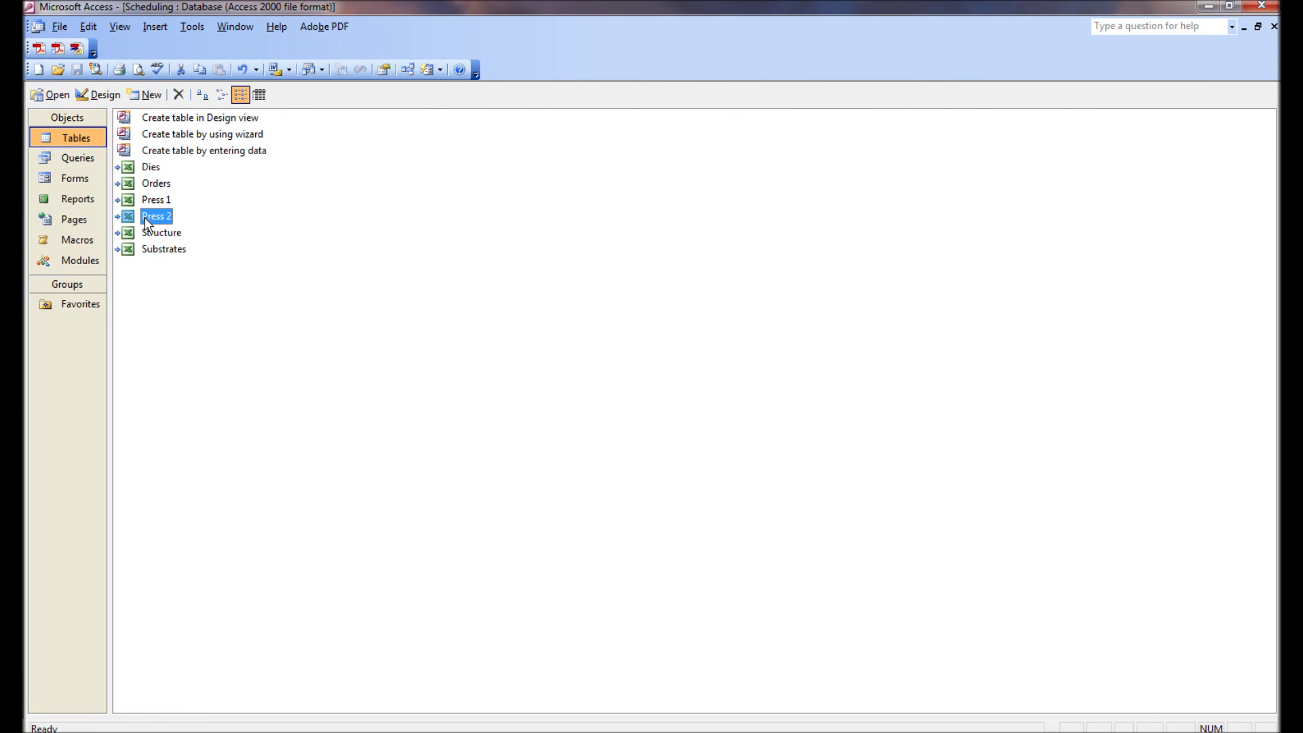
pyautogui.doubleClick(145, 218)
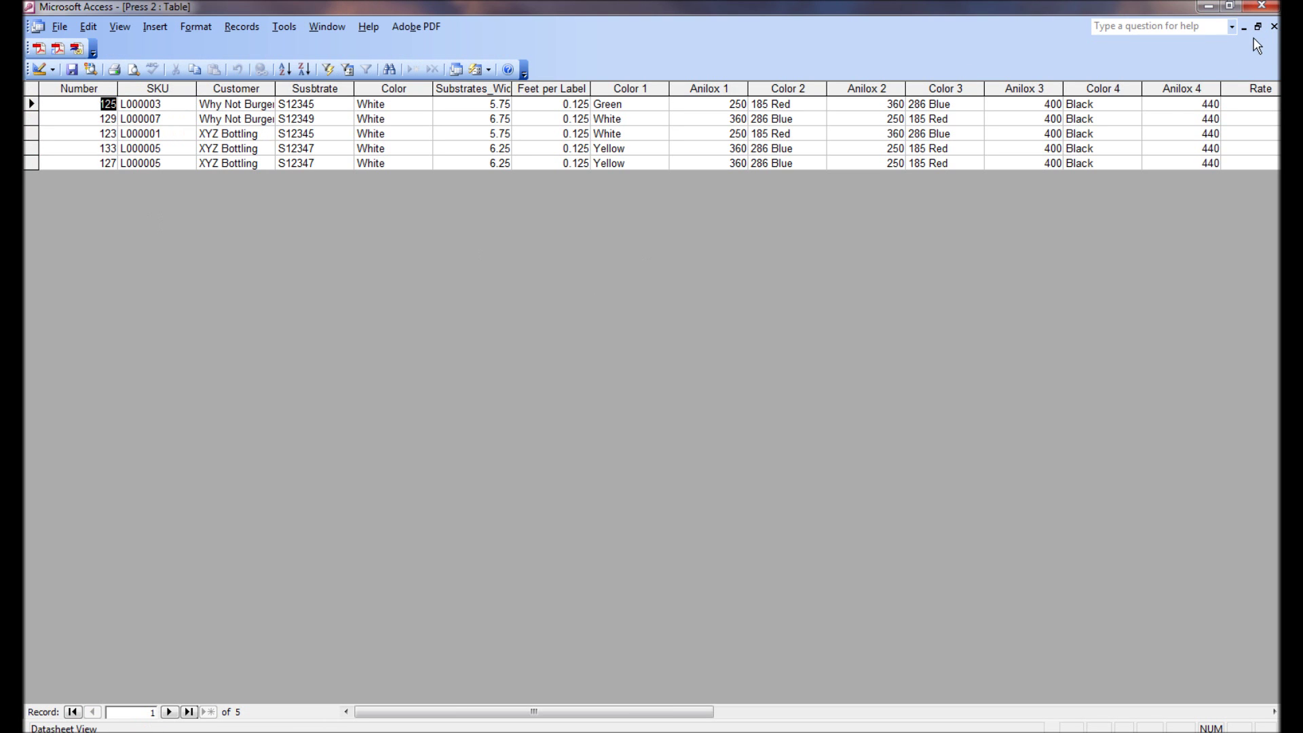
pyautogui.click(1274, 26)
# Open the Work Orders query in Design view and add the Press 1 and Press 2 tables.
pyautogui.click(78, 159)
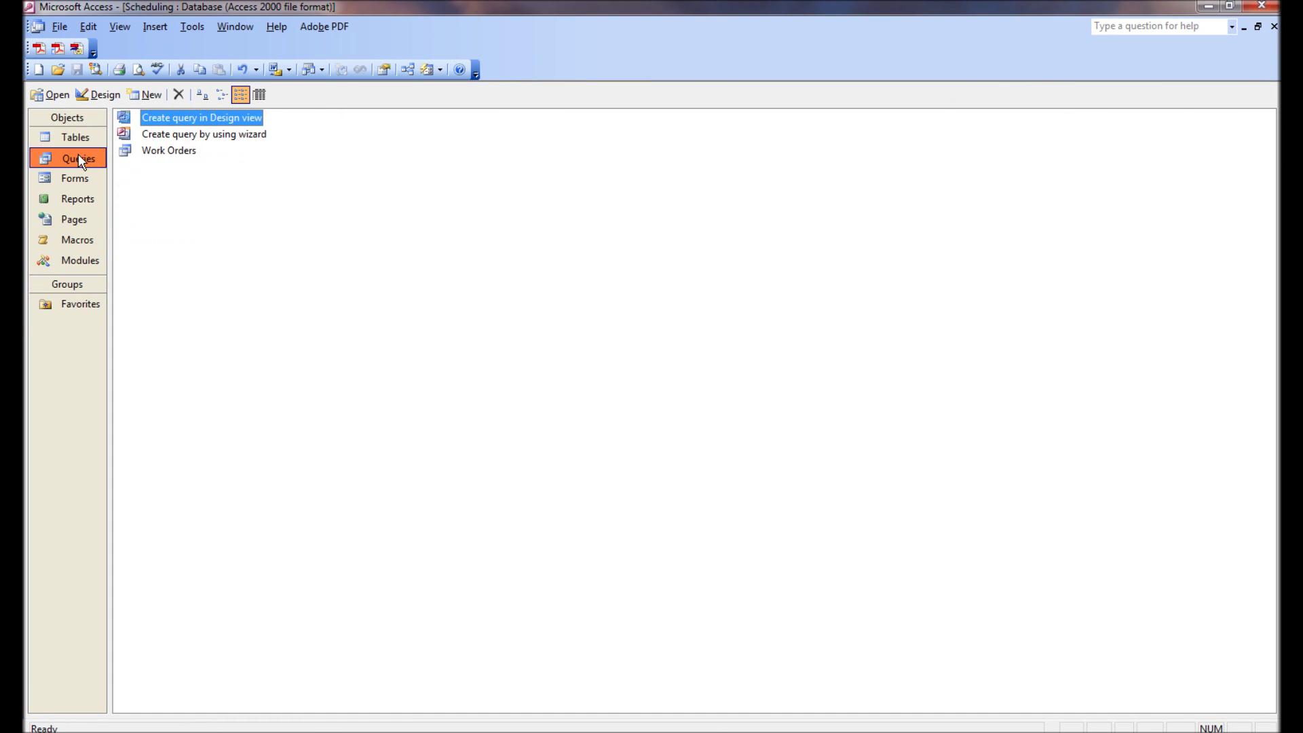
pyautogui.click(164, 148)
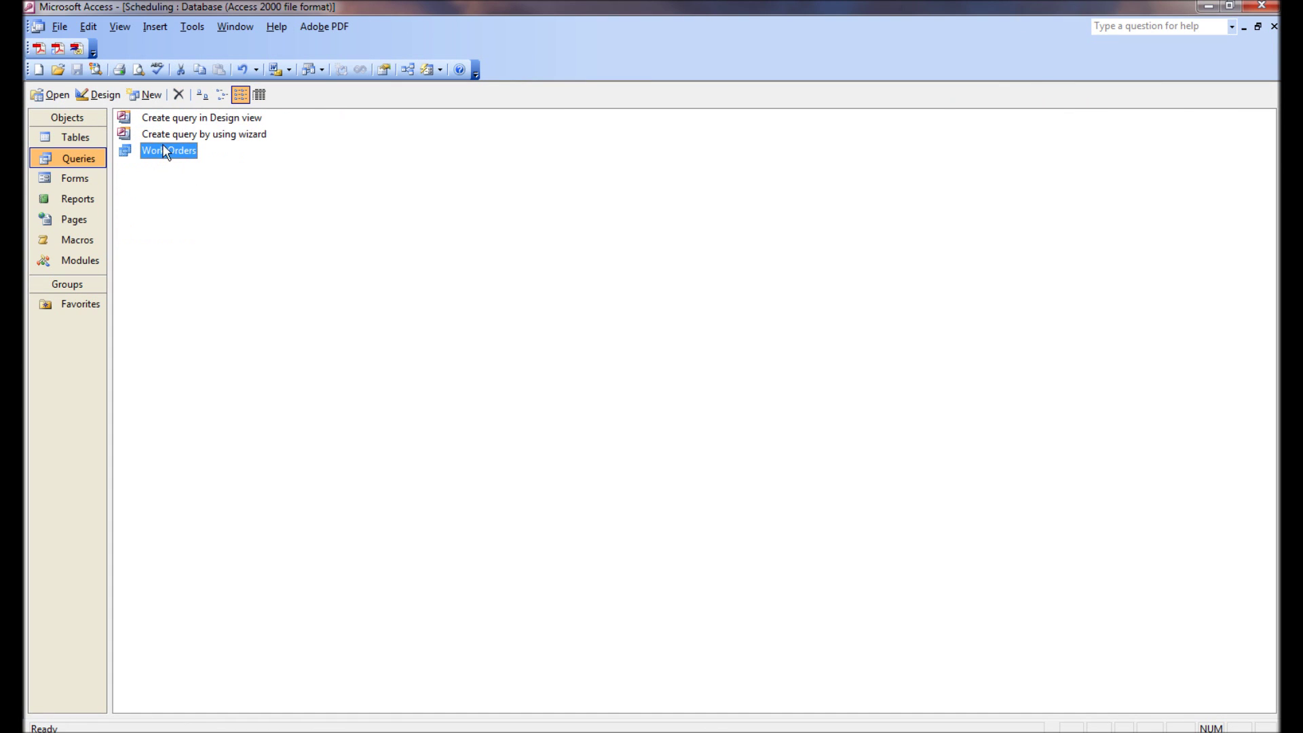
pyautogui.click(99, 94)
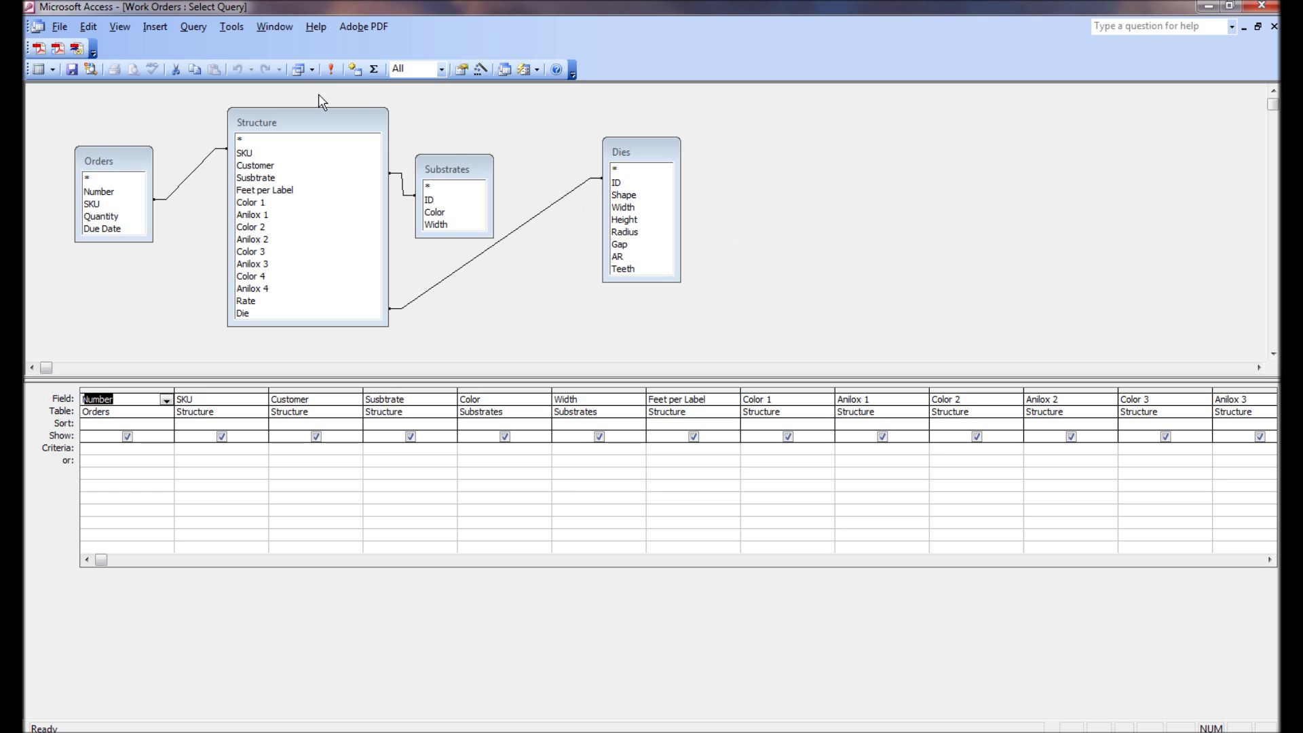
pyautogui.click(355, 69)
pyautogui.click(551, 469)
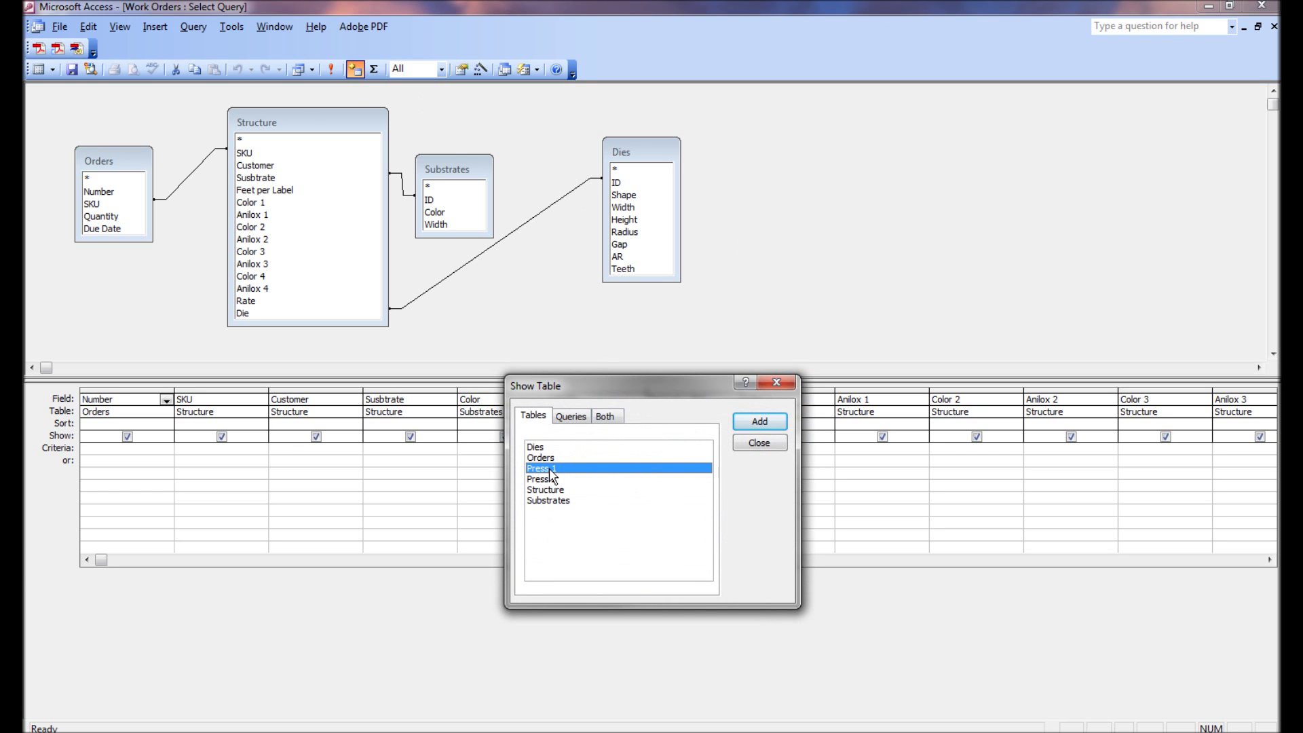
pyautogui.keyDown('shift'); pyautogui.click(551, 479); pyautogui.keyUp('shift')
pyautogui.click(760, 421)
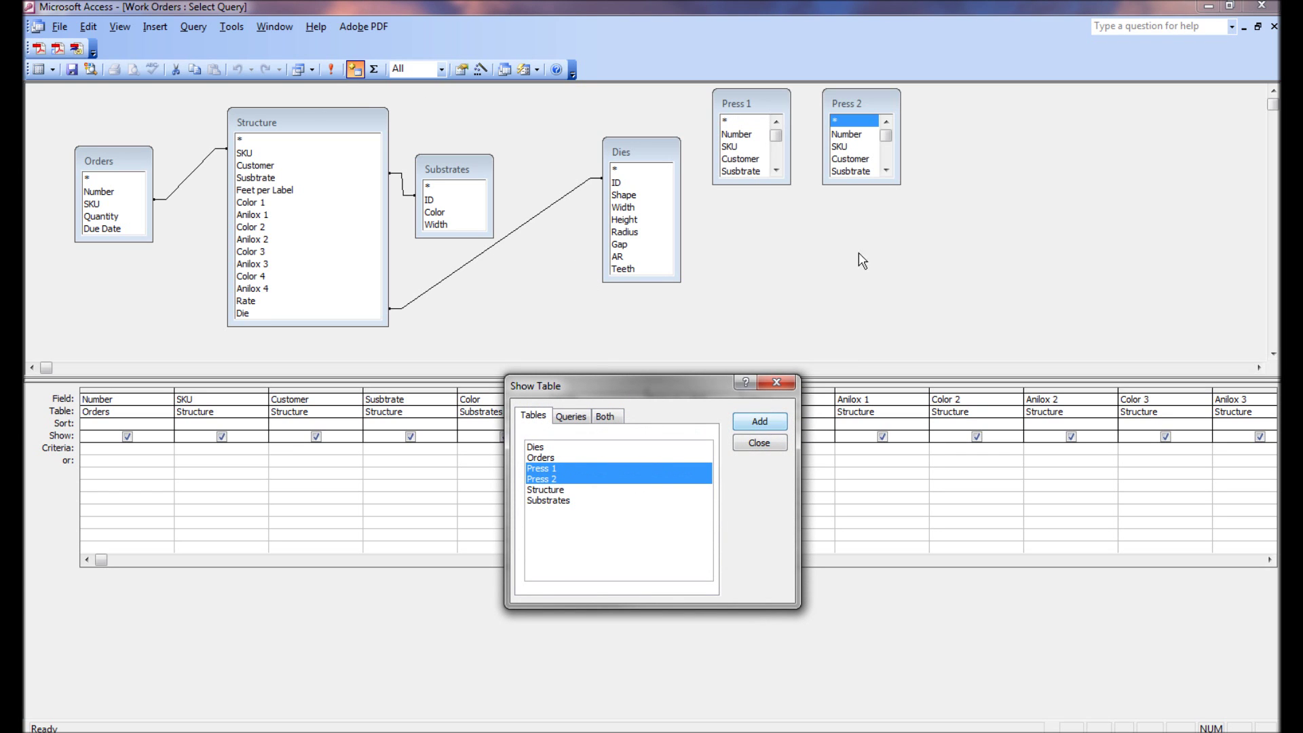
pyautogui.click(761, 442)
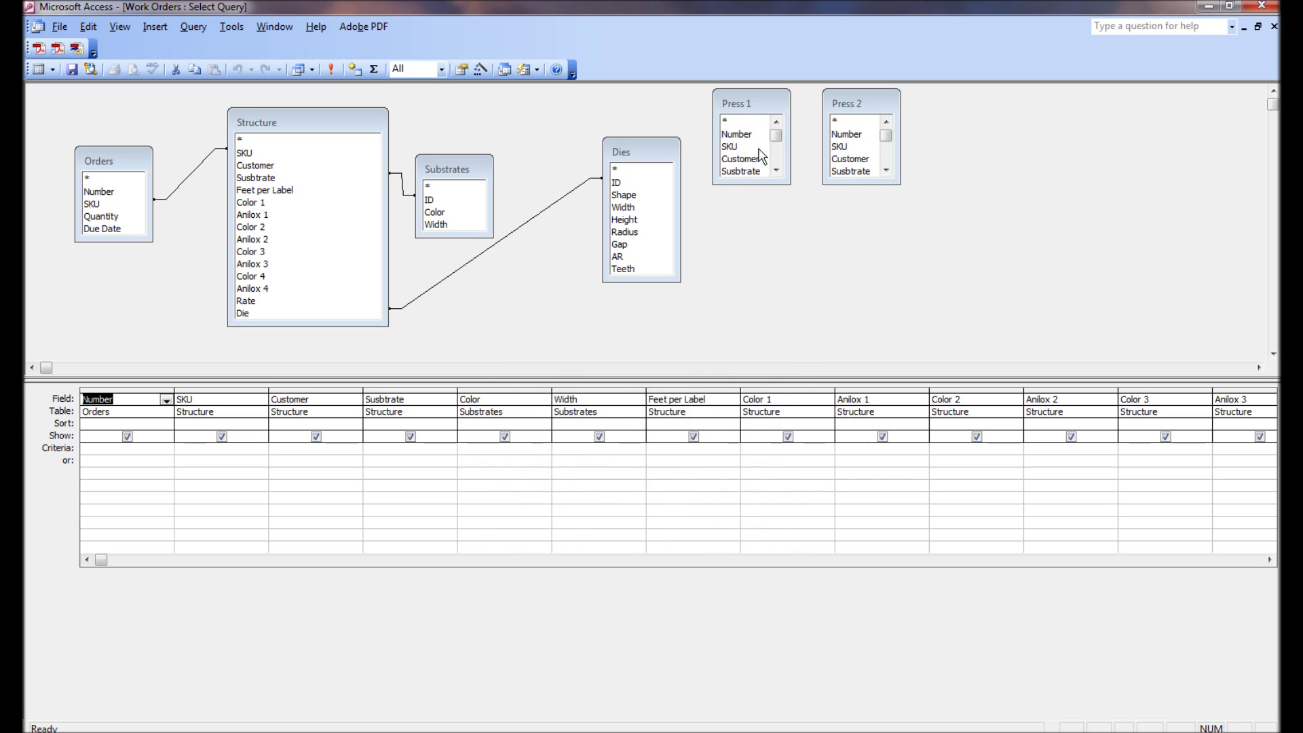
# Join Orders Number to Number in Press 1 and Press 2, and set the Press 1 join to include all Orders records.
pyautogui.moveTo(105, 194); pyautogui.dragTo(739, 136)
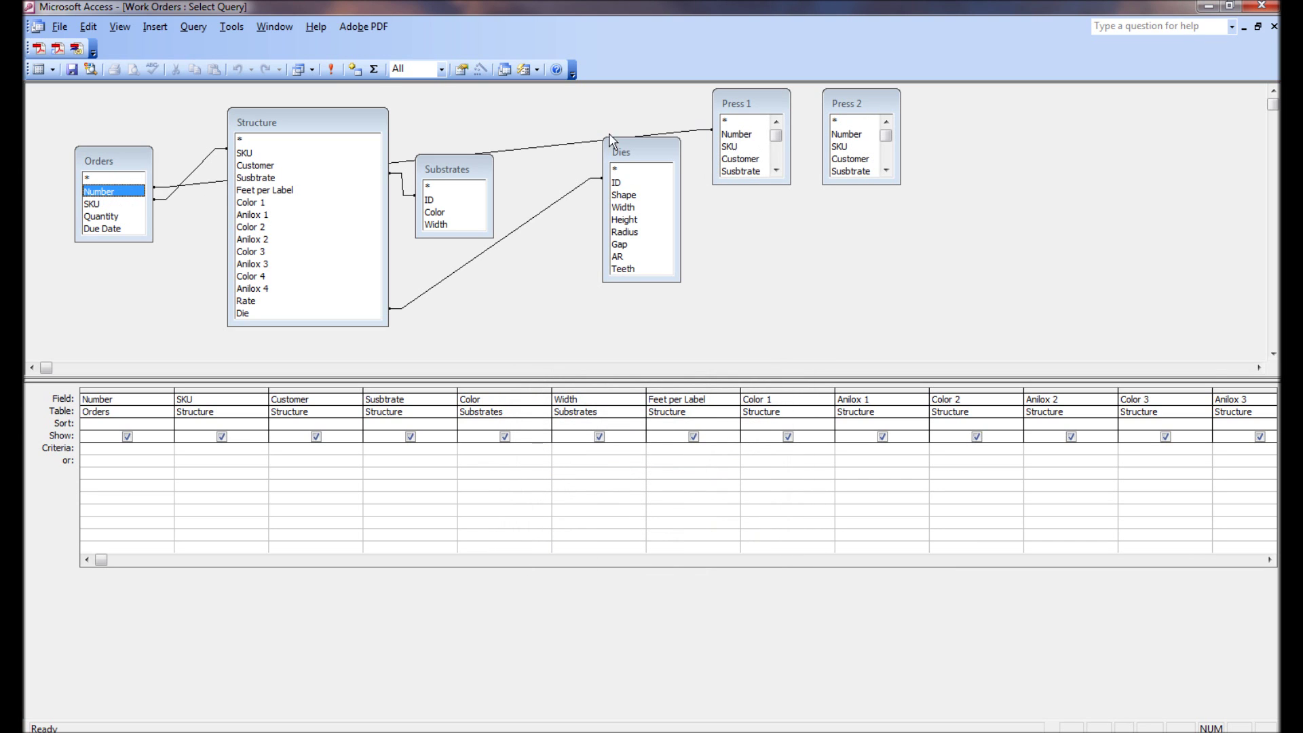
pyautogui.moveTo(104, 196); pyautogui.dragTo(849, 133)
pyautogui.rightClick(718, 130)
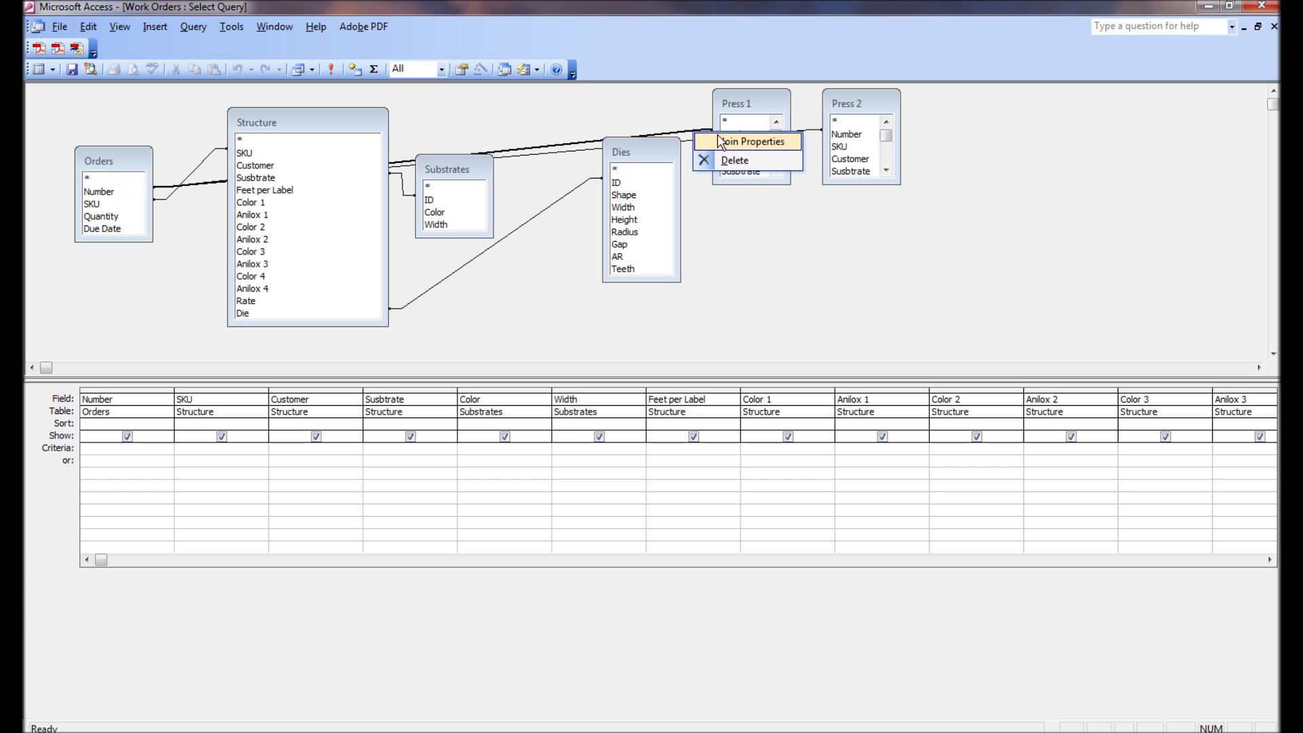
pyautogui.click(726, 136)
pyautogui.click(501, 295)
pyautogui.click(580, 347)
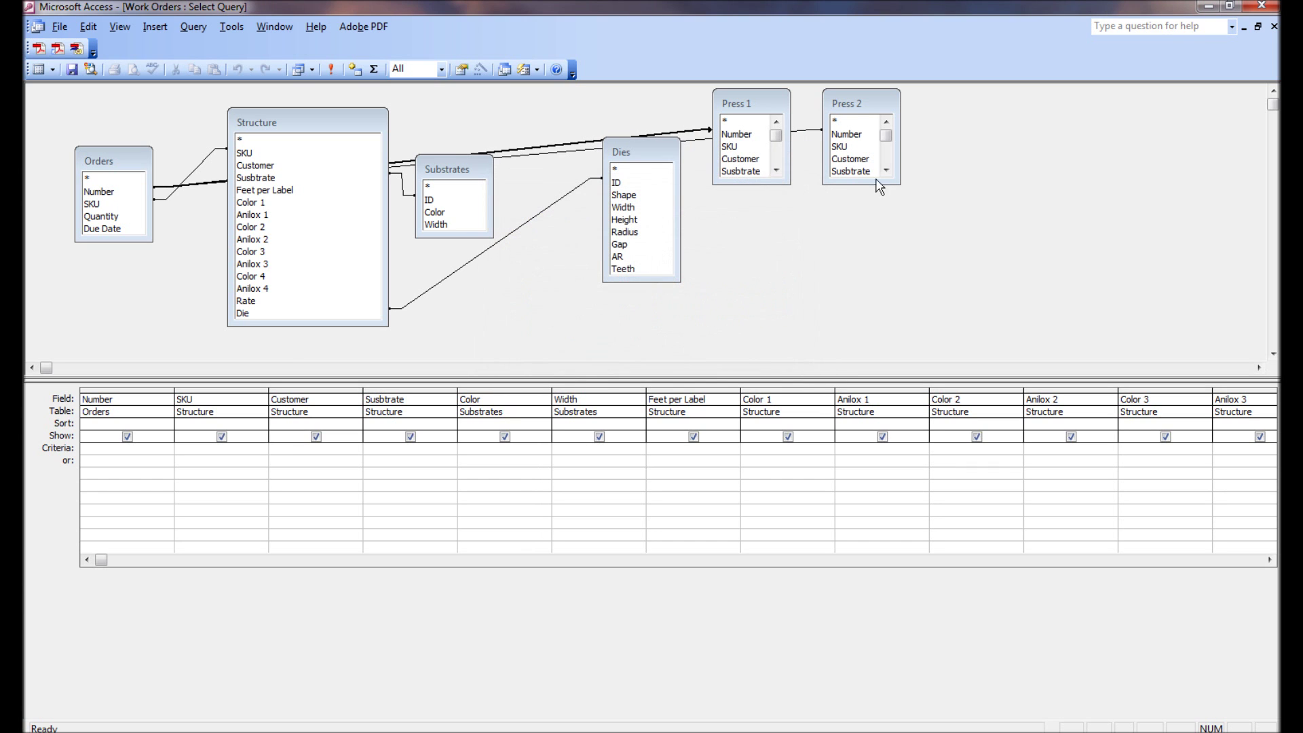
# Set the join between Orders and Press 2 to include all records from Orders and only matching Press 2 records.
pyautogui.rightClick(807, 127)
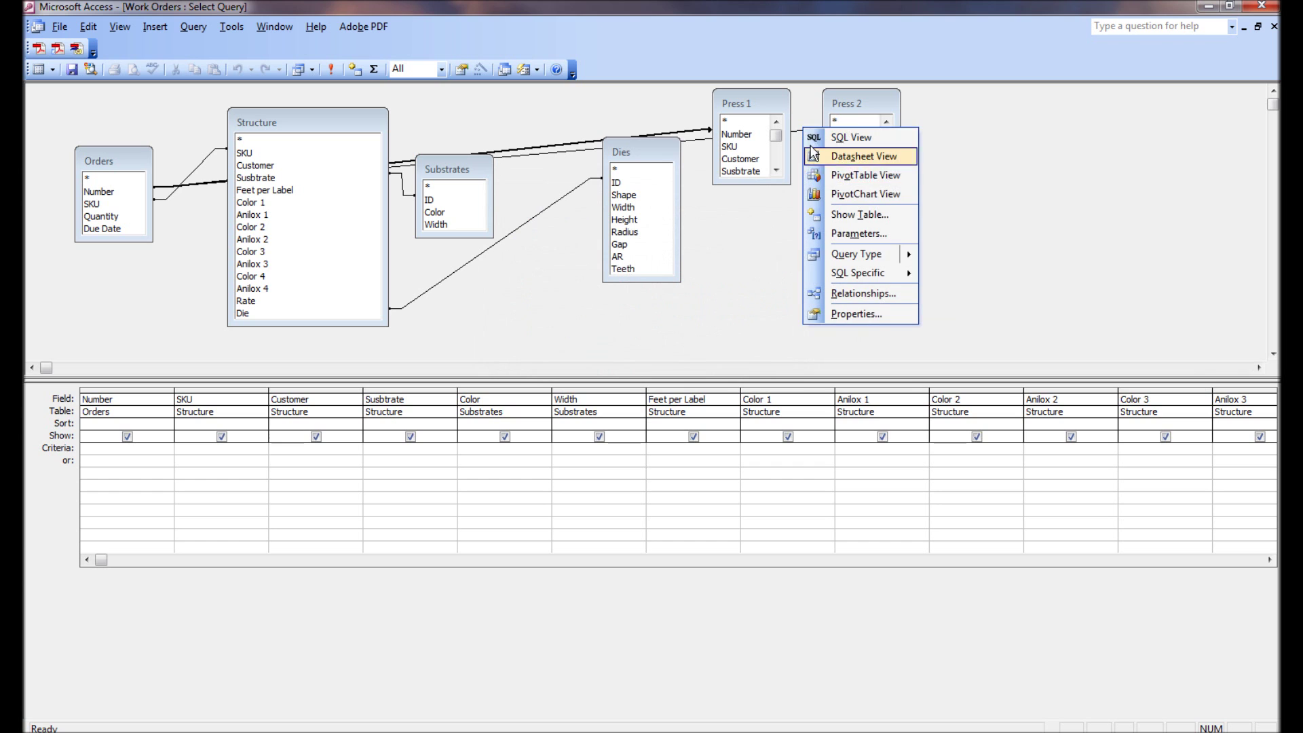
pyautogui.click(801, 122)
pyautogui.click(803, 131)
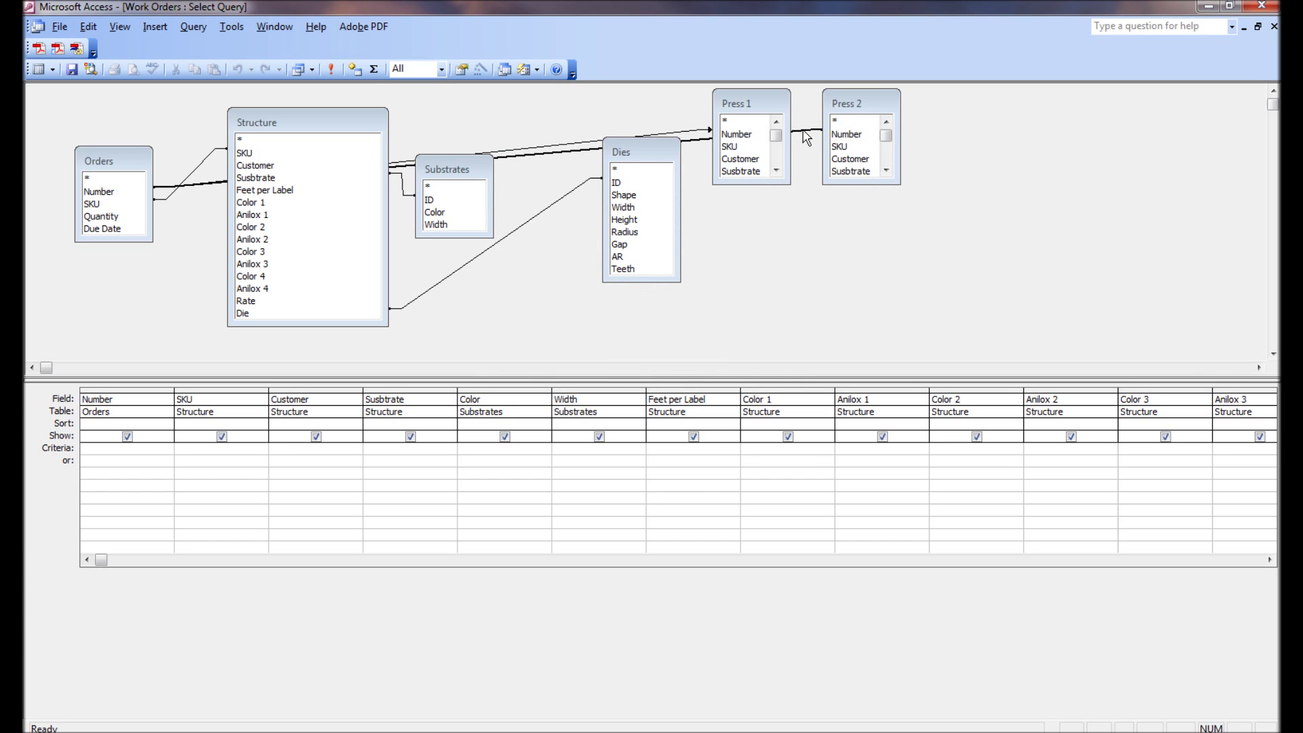
pyautogui.rightClick(805, 136)
pyautogui.click(824, 137)
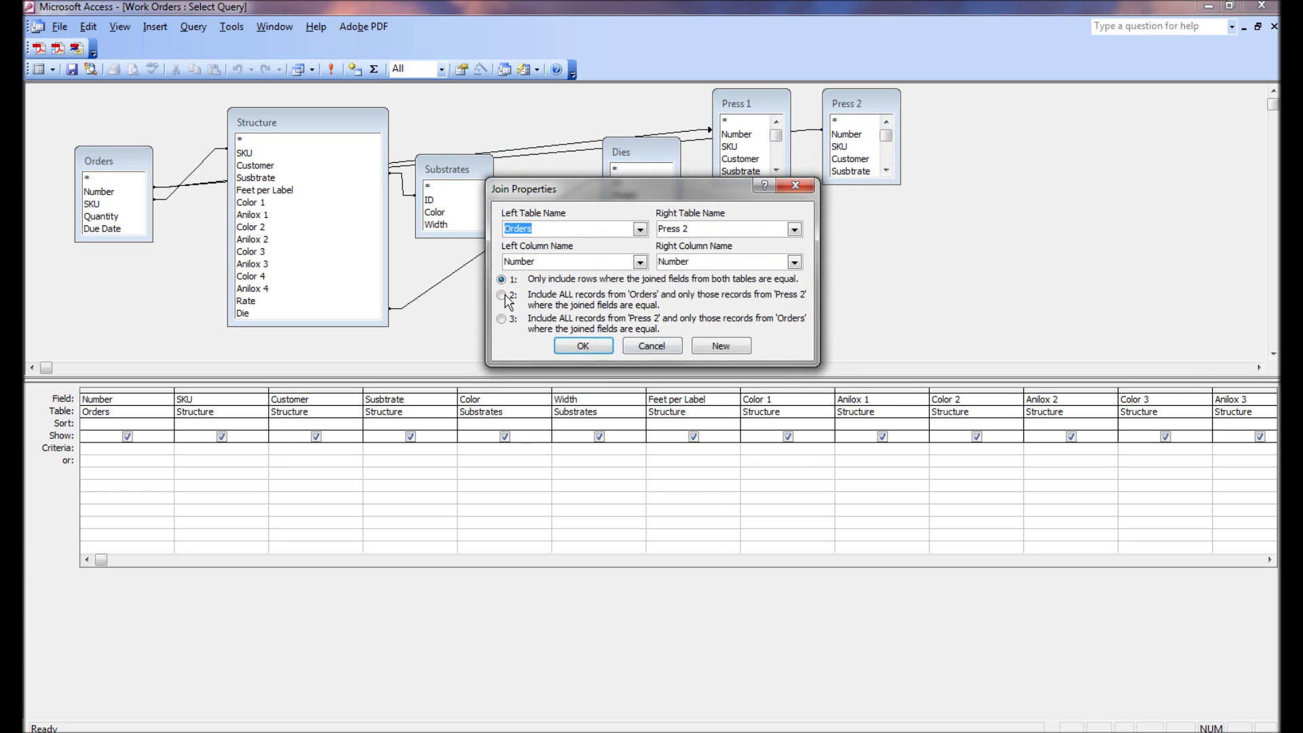
pyautogui.click(583, 346)
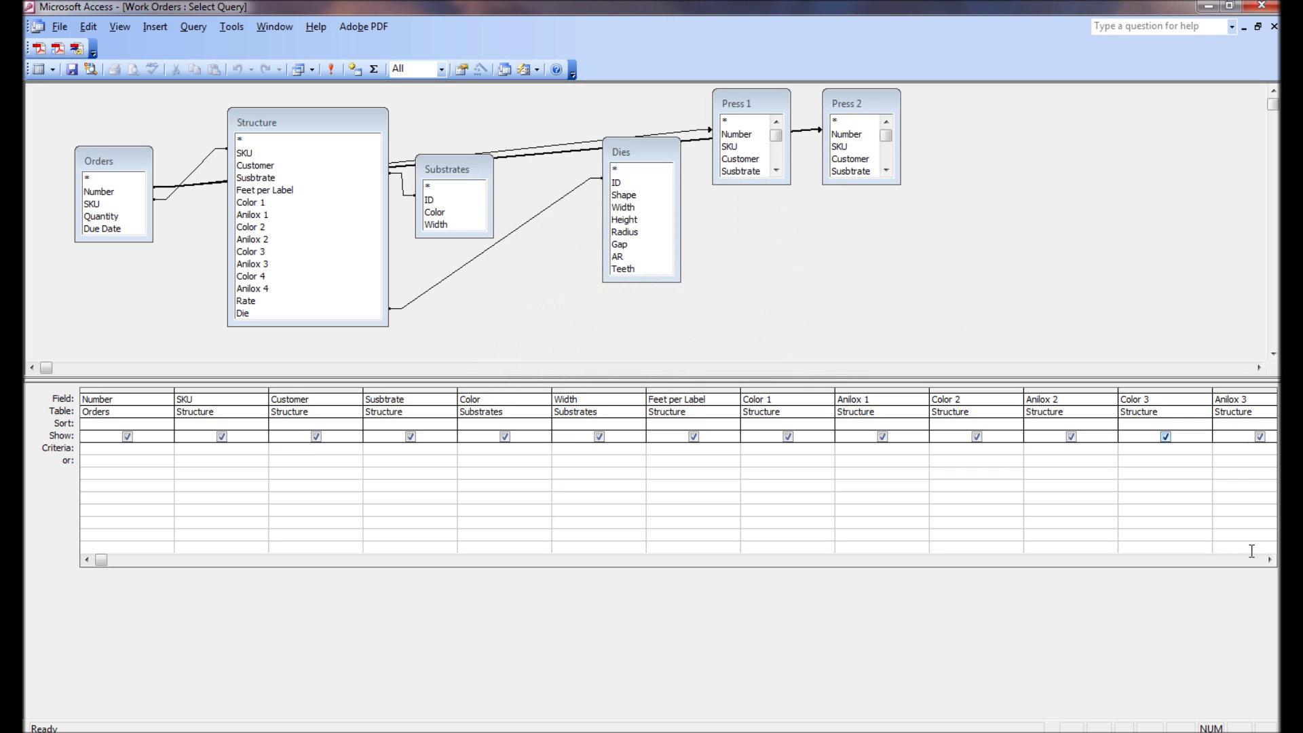
# Add the Number fields from Press 1 and Press 2 to the query grid, each with the criterion Is Null.
pyautogui.click(1268, 561)
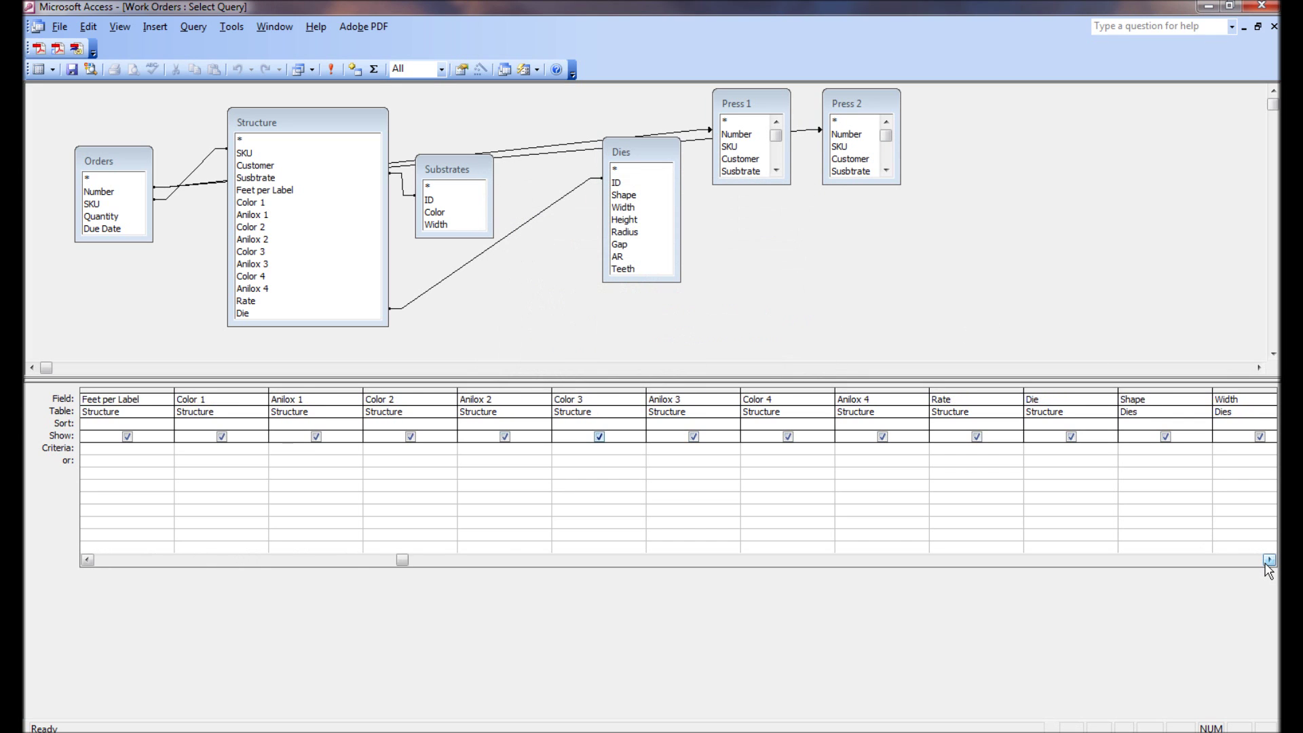
pyautogui.click(1268, 561)
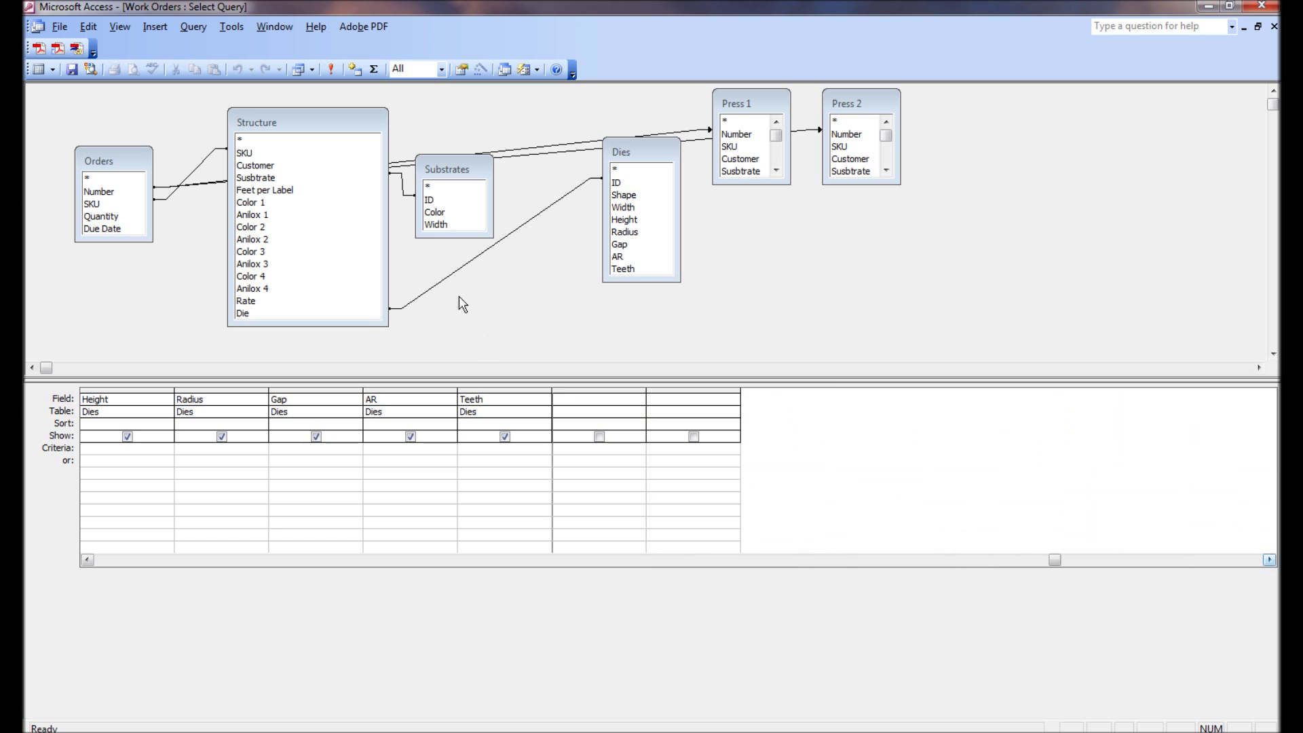
pyautogui.moveTo(738, 135); pyautogui.dragTo(578, 415)
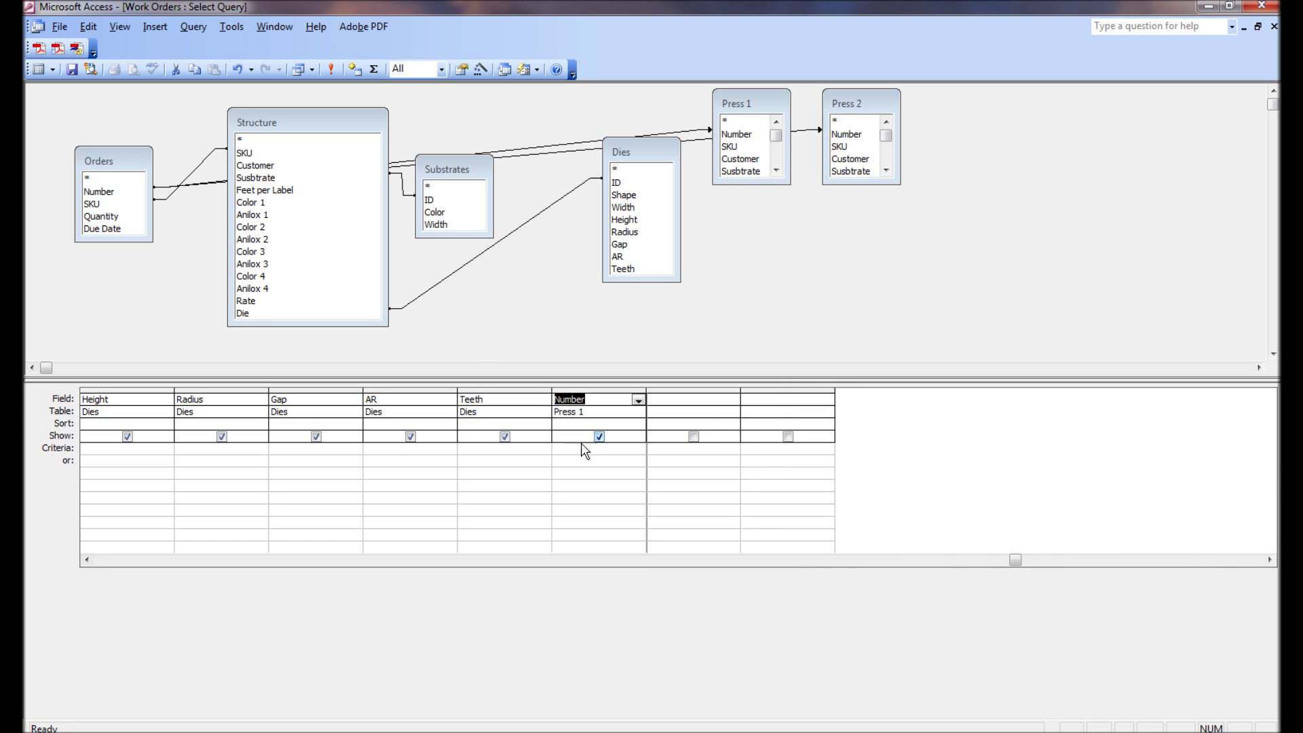
pyautogui.click(577, 447)
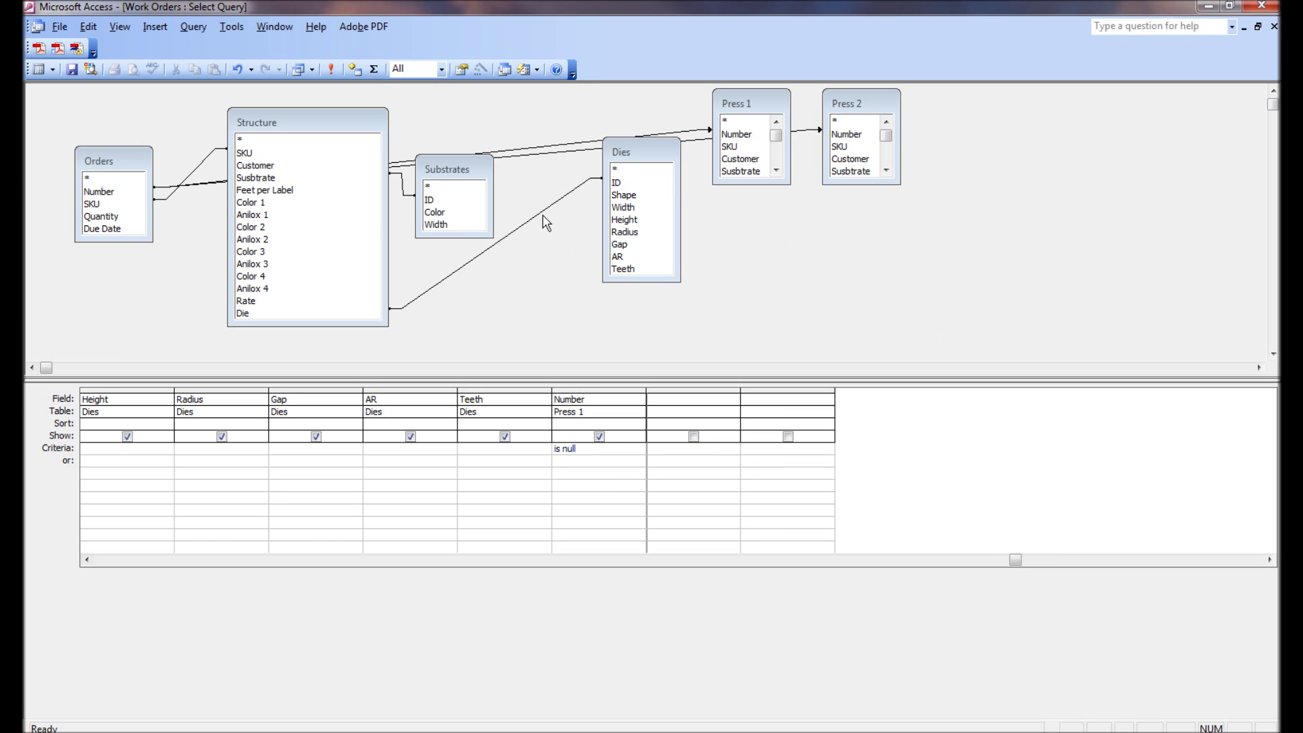
pyautogui.moveTo(848, 135); pyautogui.dragTo(707, 415)
pyautogui.click(698, 458)
pyautogui.write('is null')
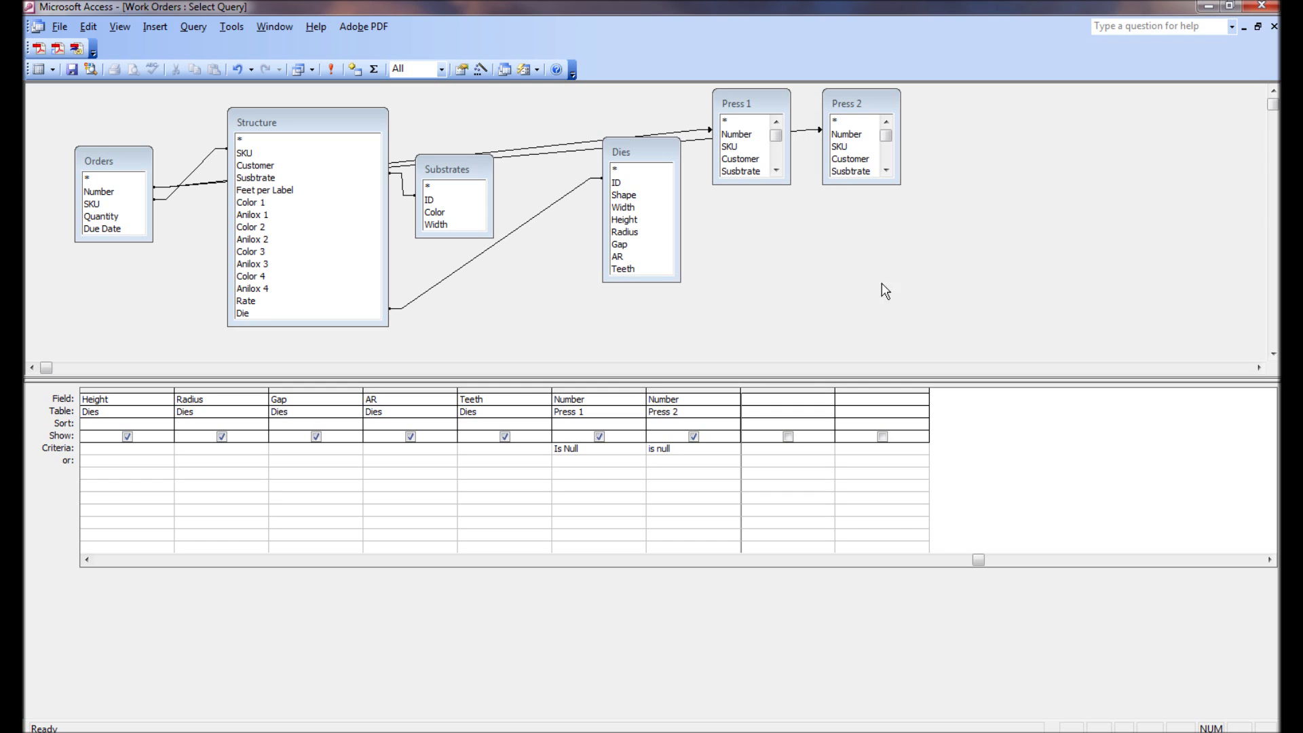
pyautogui.click(721, 479)
# Run the Work Orders query to check which orders it returns, and close it, keeping the design changes.
pyautogui.click(331, 69)
pyautogui.click(328, 69)
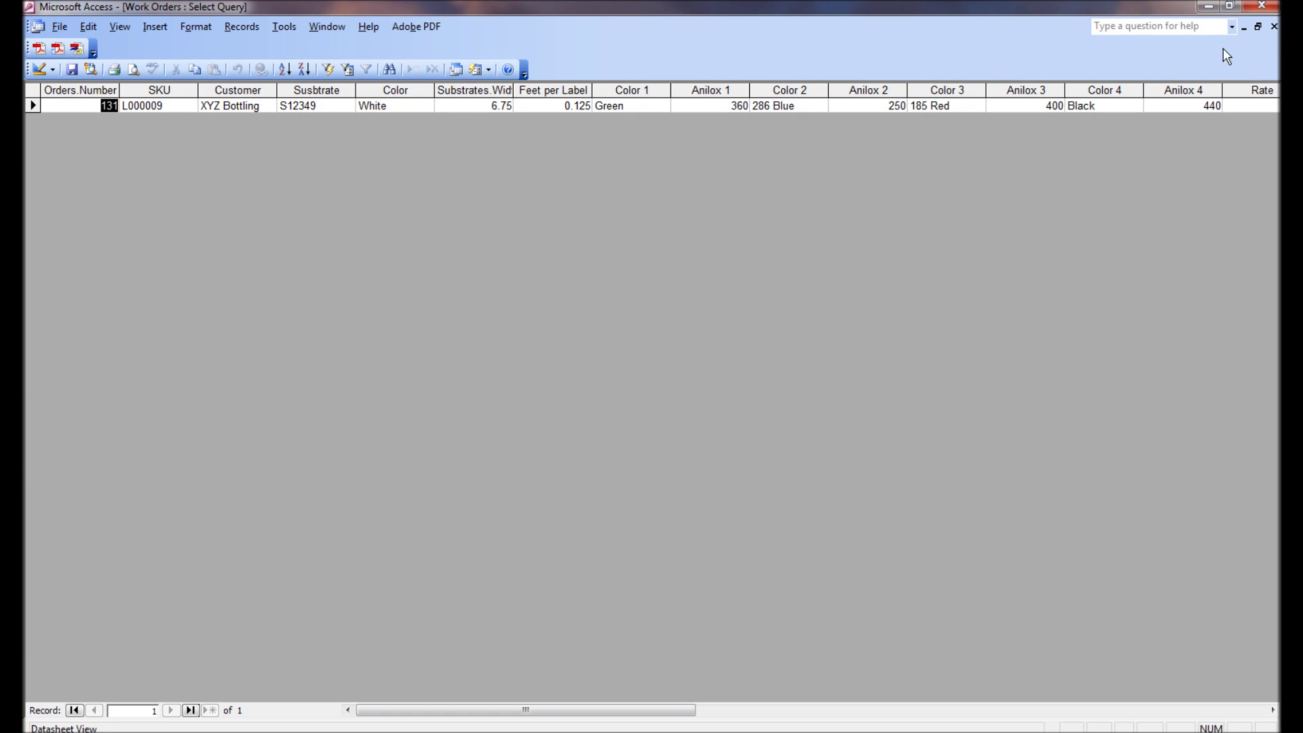
pyautogui.click(38, 69)
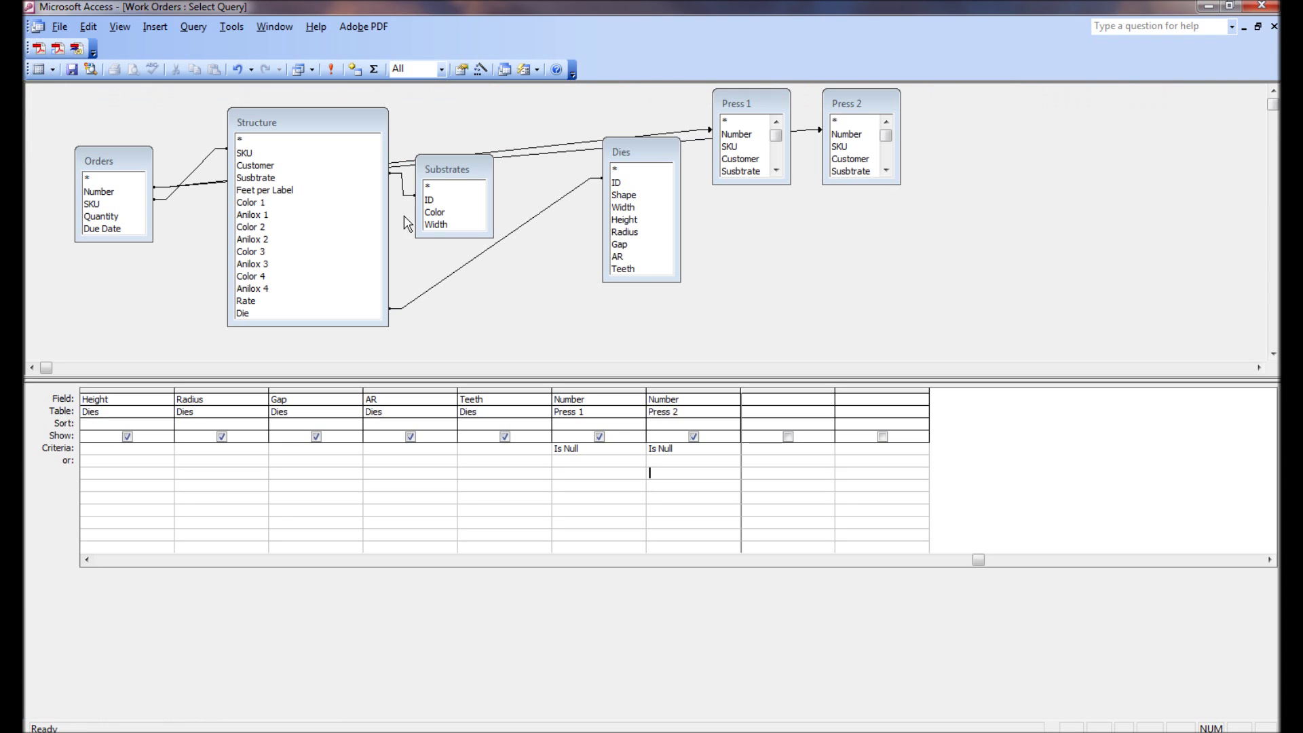
pyautogui.click(330, 69)
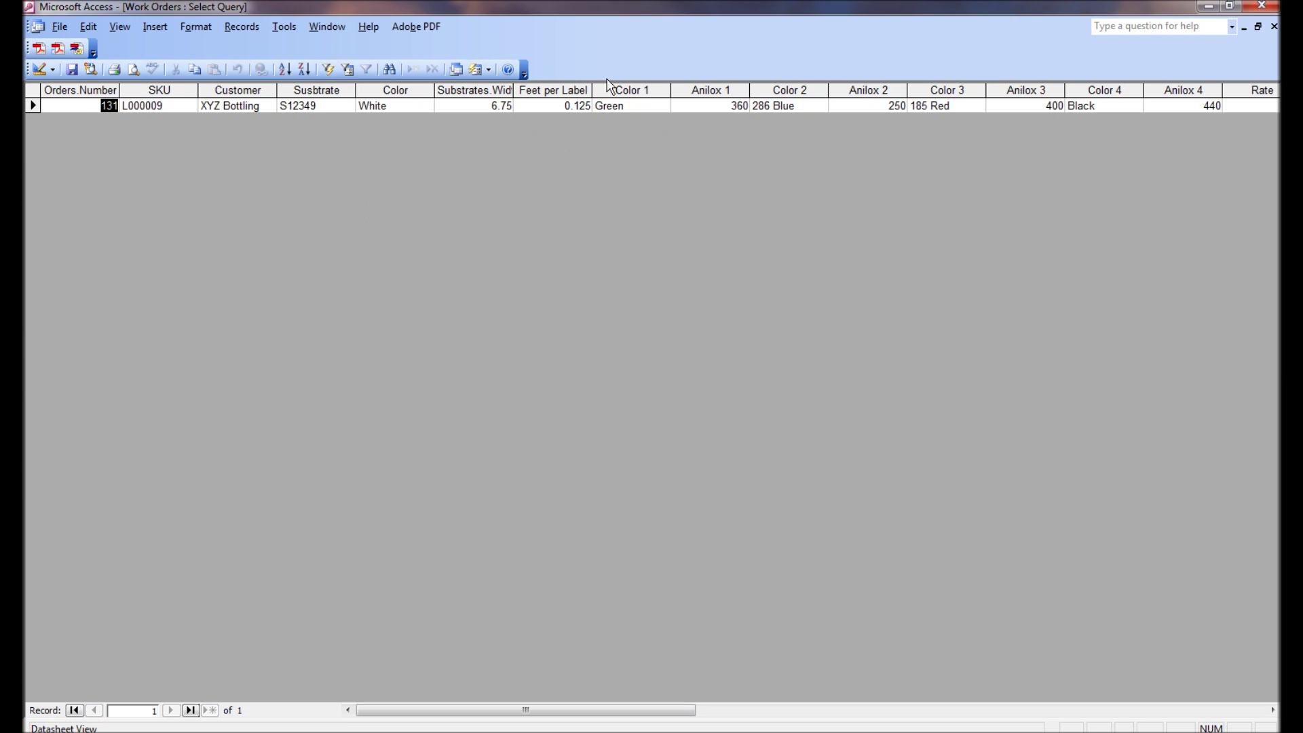
pyautogui.click(1274, 27)
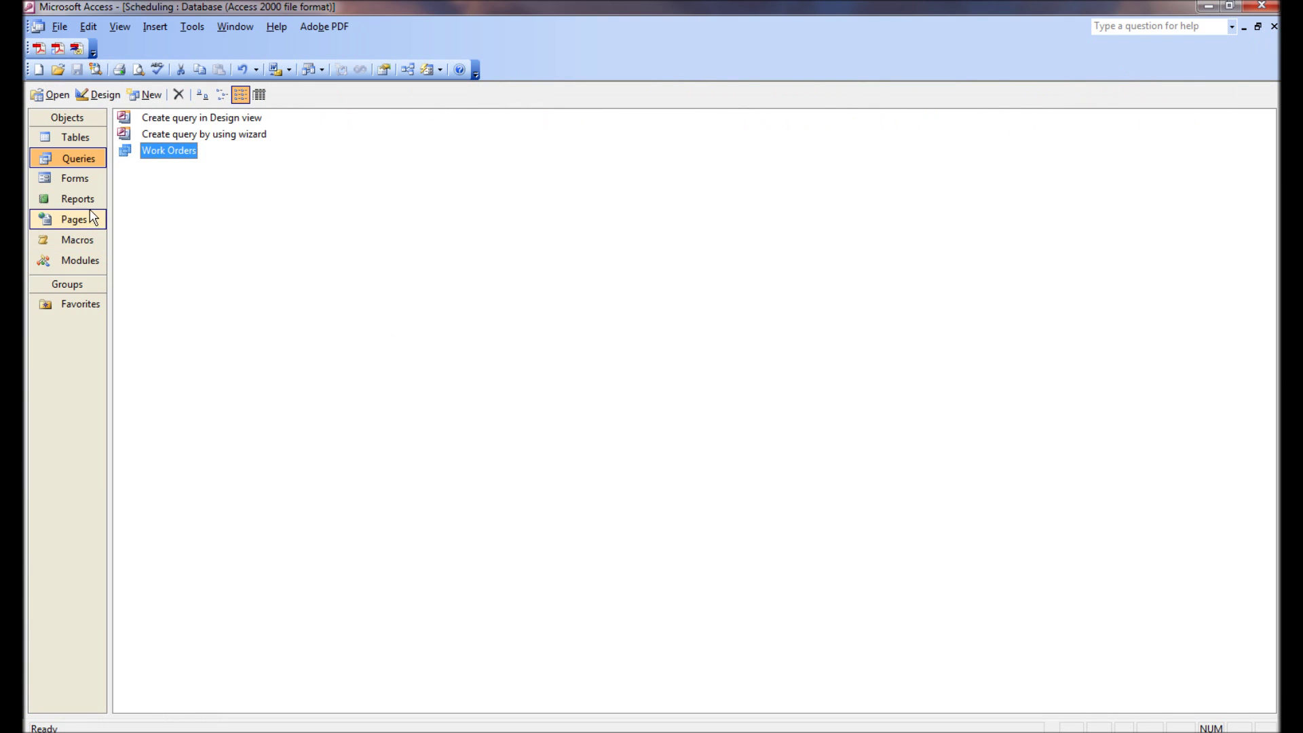
# Run the export macro and open the Scheduling workbook in Excel on the Work_Orders sheet.
pyautogui.click(80, 242)
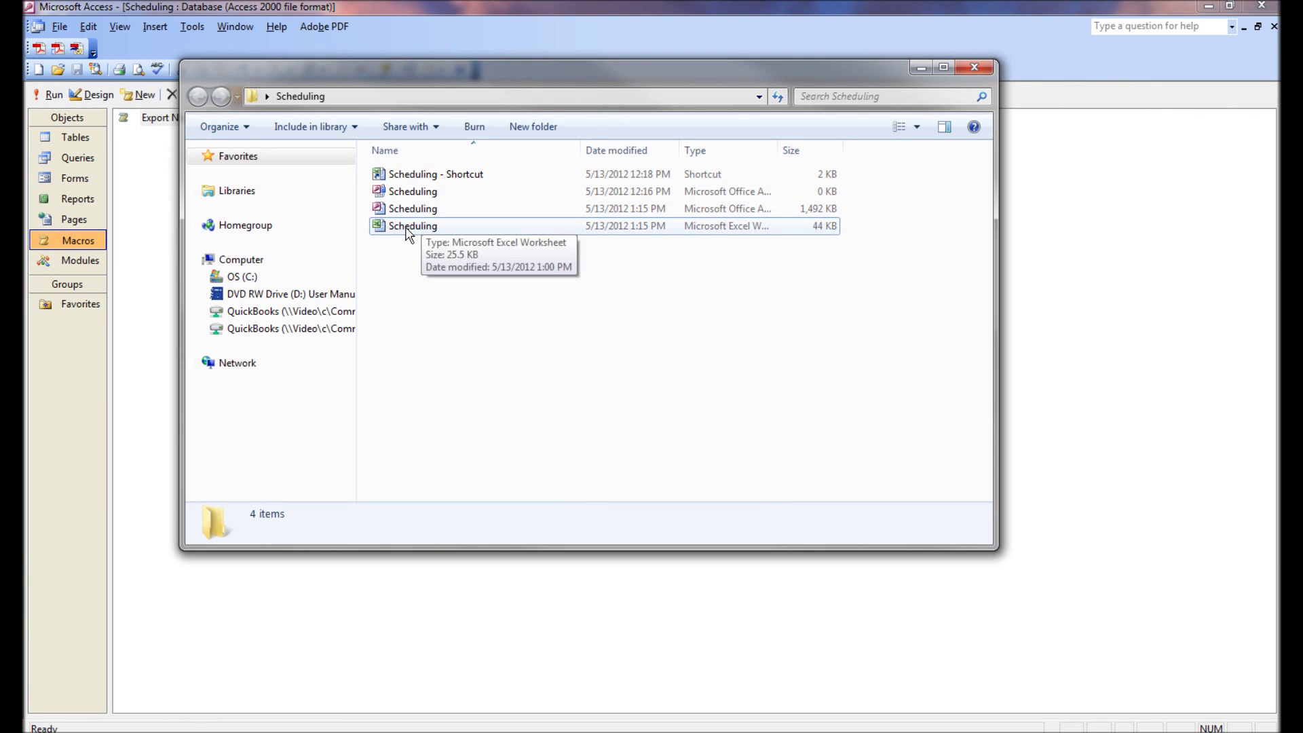
pyautogui.doubleClick(405, 226)
pyautogui.click(407, 691)
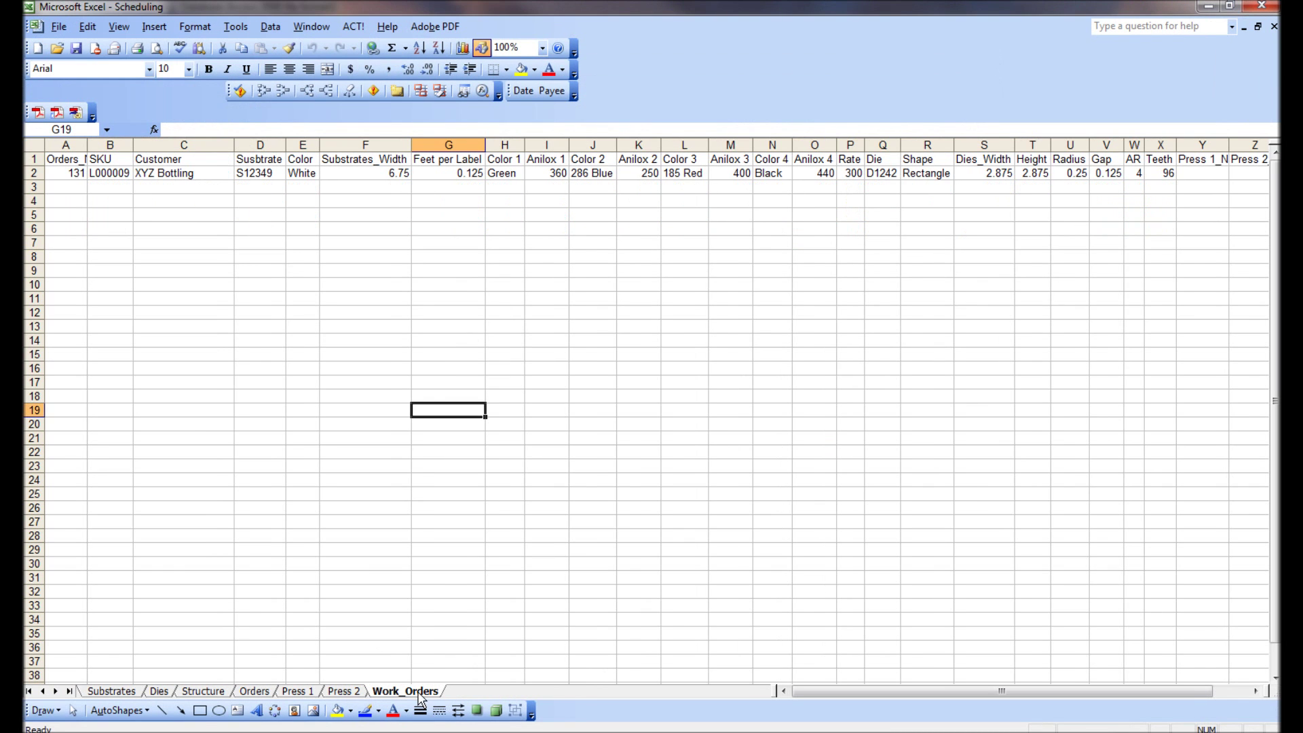
# Move the order in row 2 of the Work_Orders sheet to row 7 of the Press 2 sheet.
pyautogui.click(30, 173)
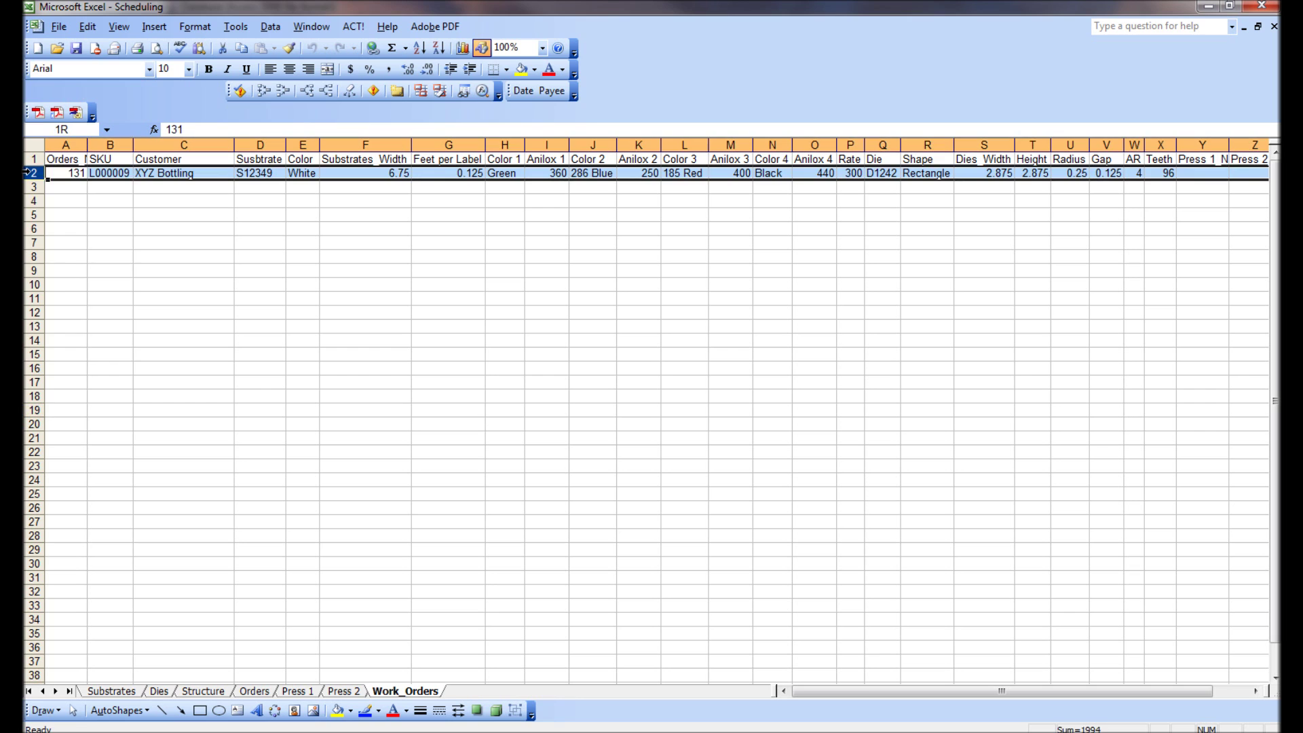
pyautogui.rightClick(30, 173)
pyautogui.click(51, 180)
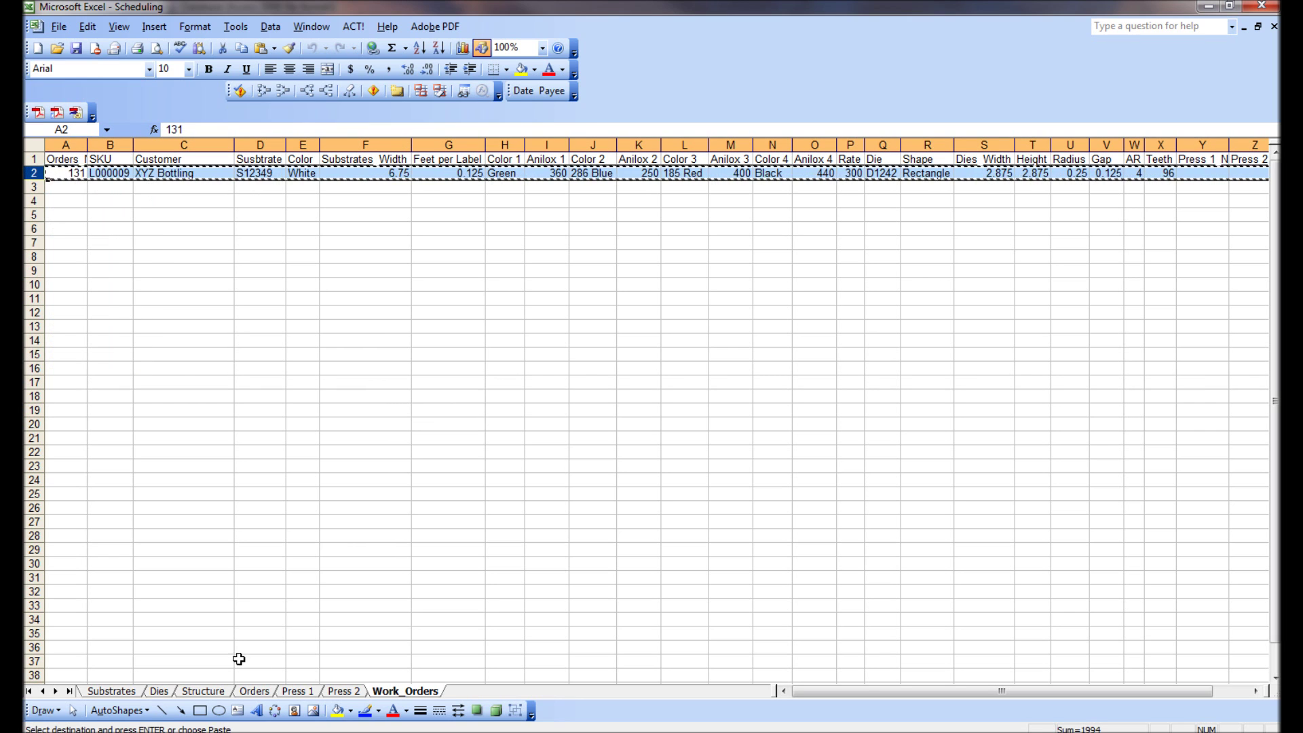
pyautogui.click(297, 691)
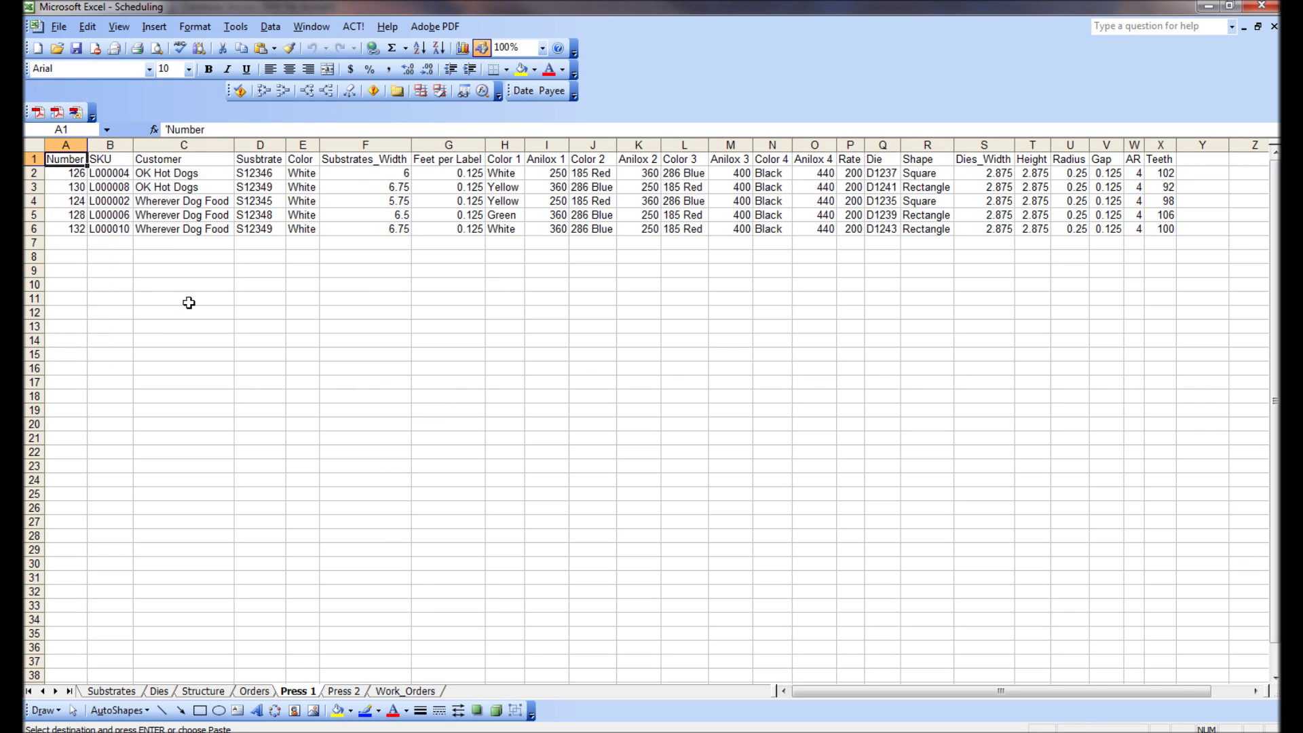
pyautogui.click(343, 690)
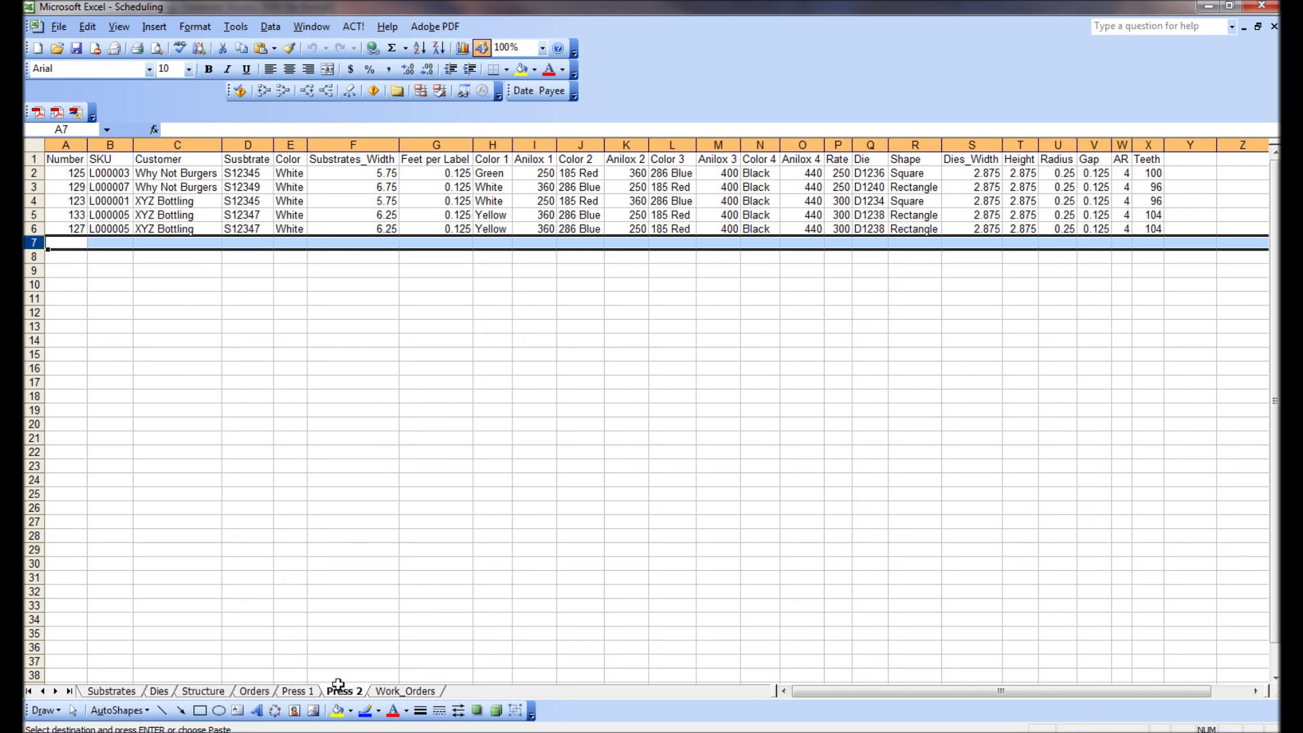
pyautogui.rightClick(30, 242)
pyautogui.click(108, 330)
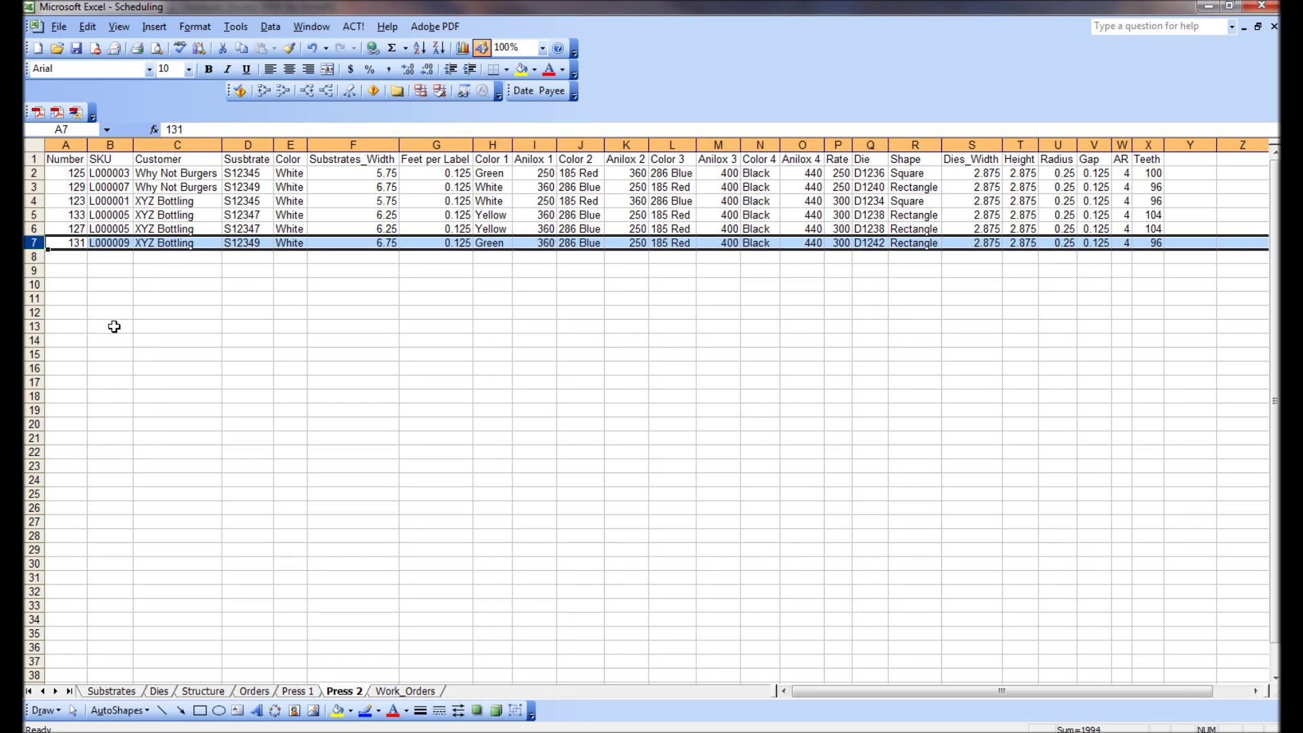
# Save the Scheduling workbook and close Excel.
pyautogui.click(140, 326)
pyautogui.click(111, 242)
pyautogui.click(76, 48)
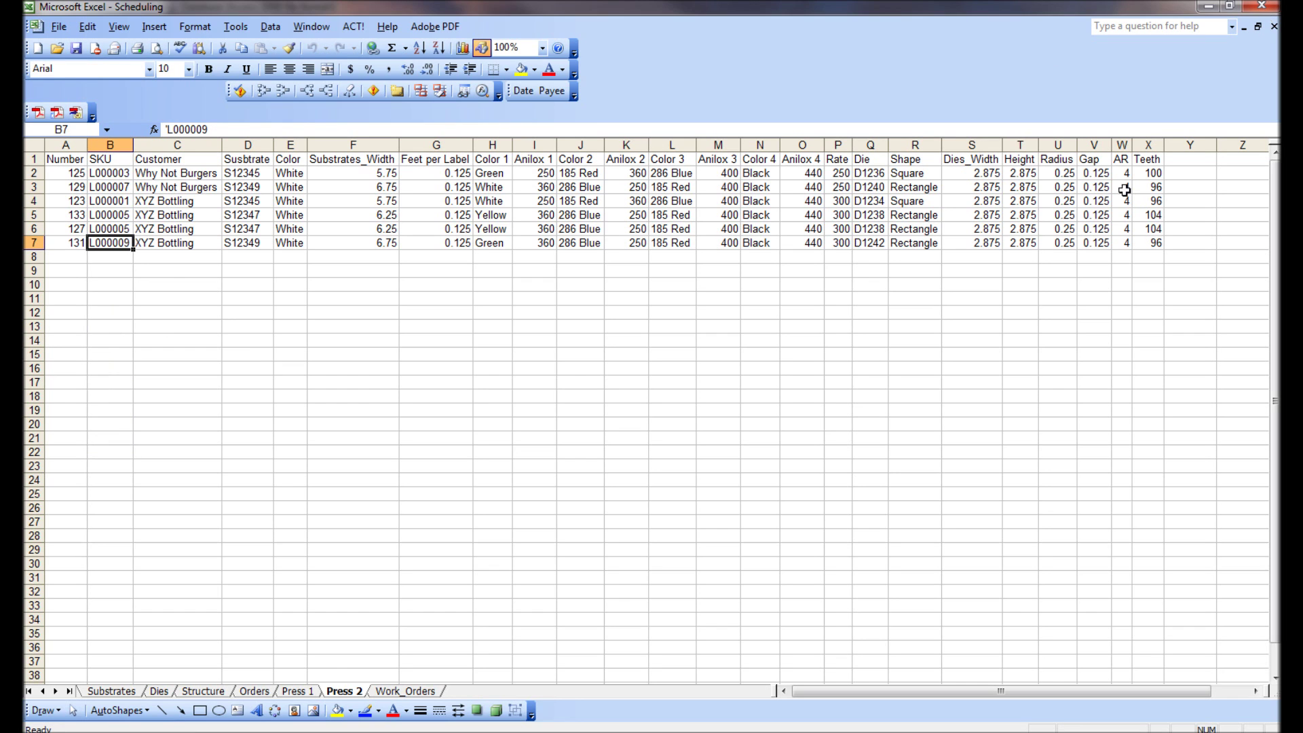
pyautogui.click(1259, 7)
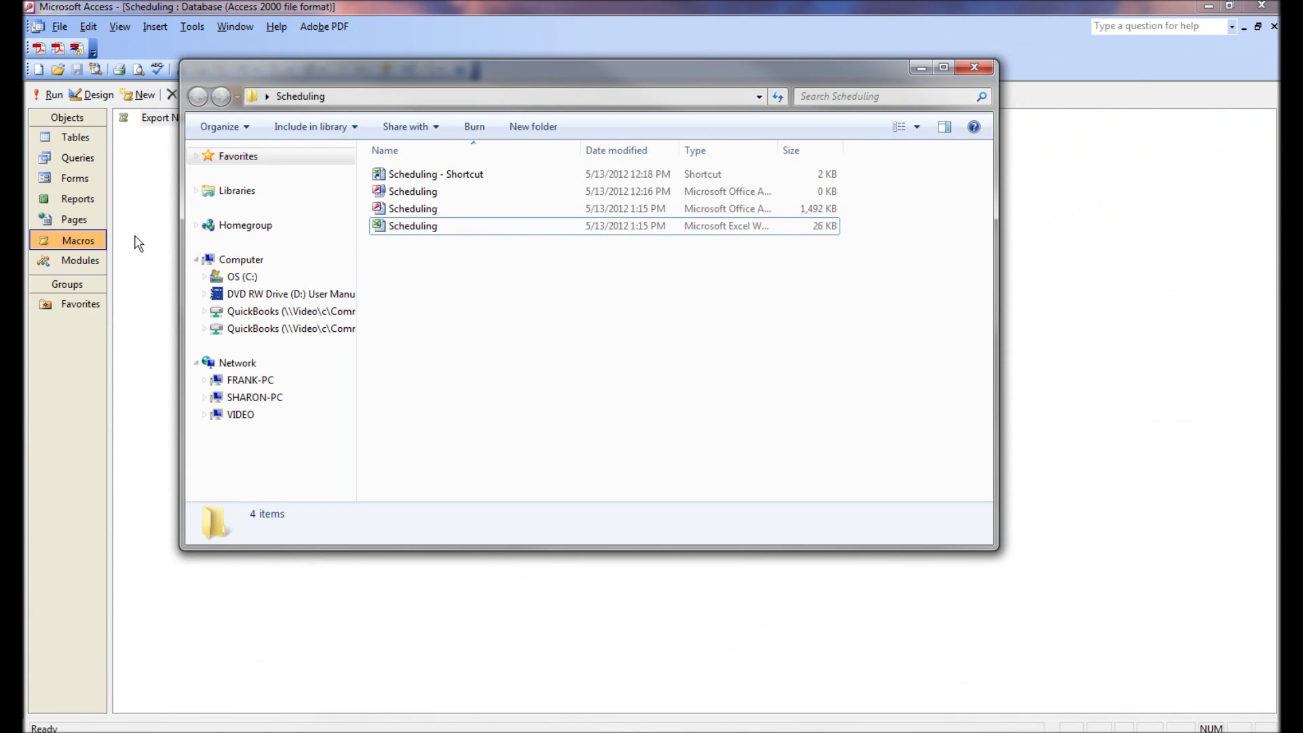
# Switch to Access, open the Work Orders query to check for unscheduled orders, and close it.
pyautogui.click(139, 243)
pyautogui.click(71, 161)
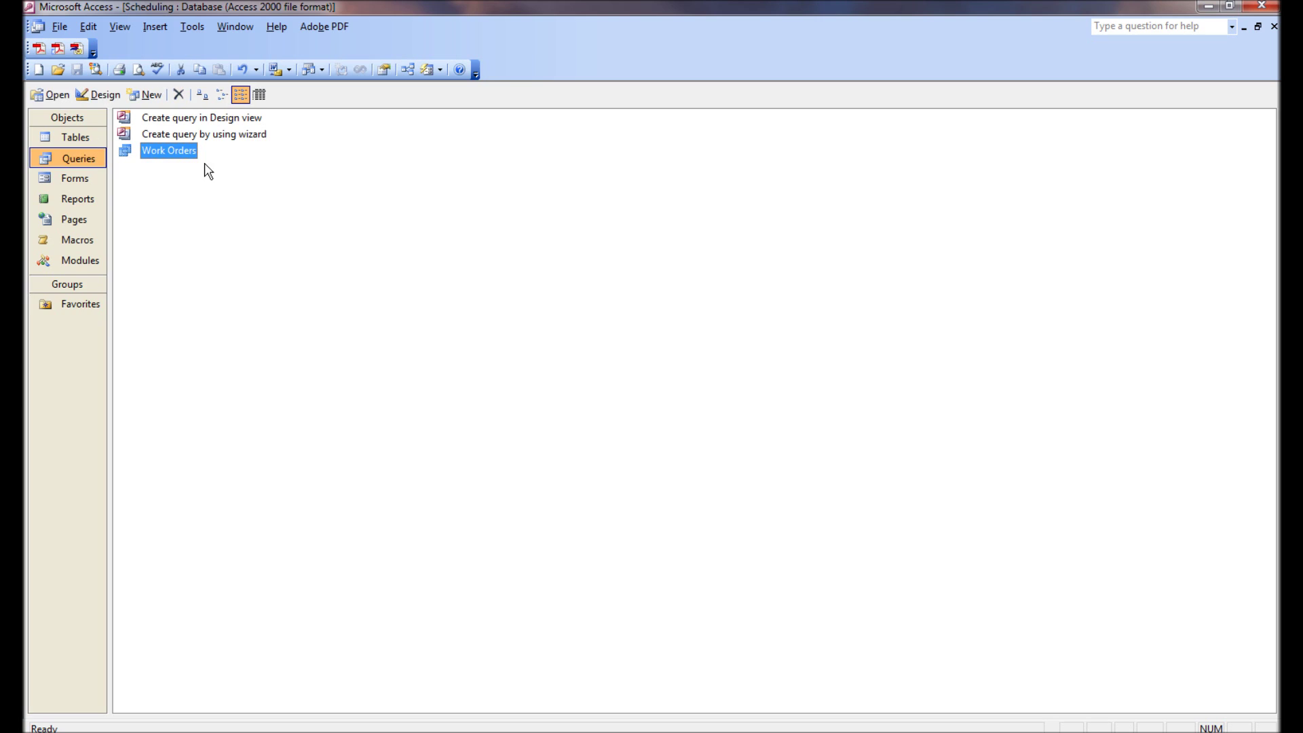
pyautogui.doubleClick(180, 151)
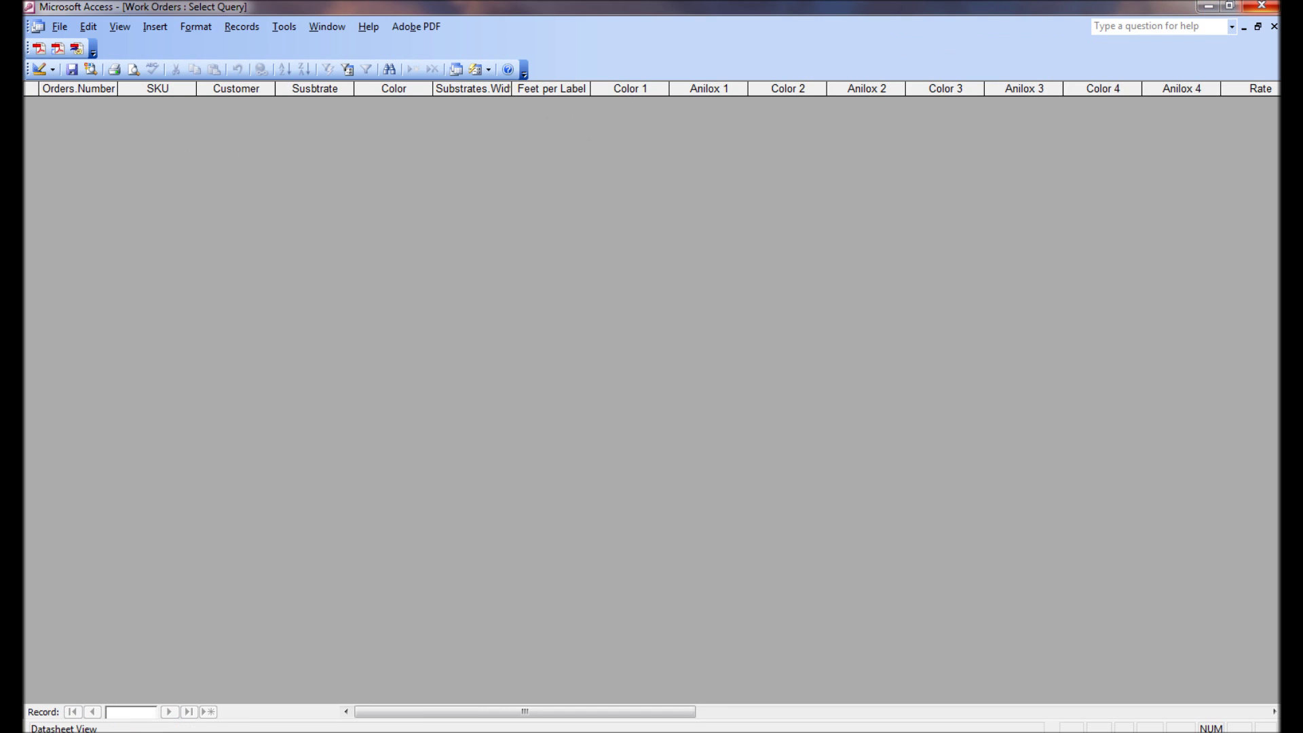
pyautogui.click(1273, 26)
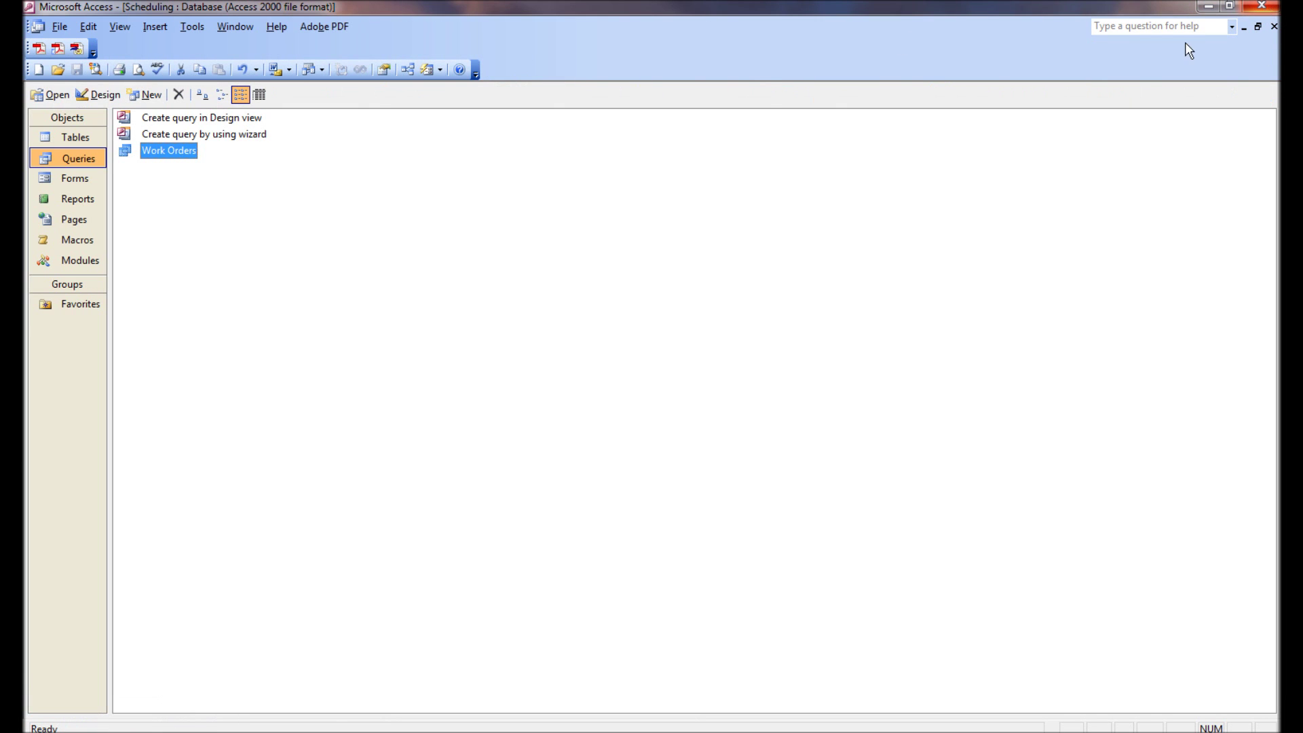
# Reopen the Scheduling workbook in Excel, delete rows 5 and 6 from the Press 1 sheet, and save and close it.
pyautogui.hotkey('alt', 'Tab')
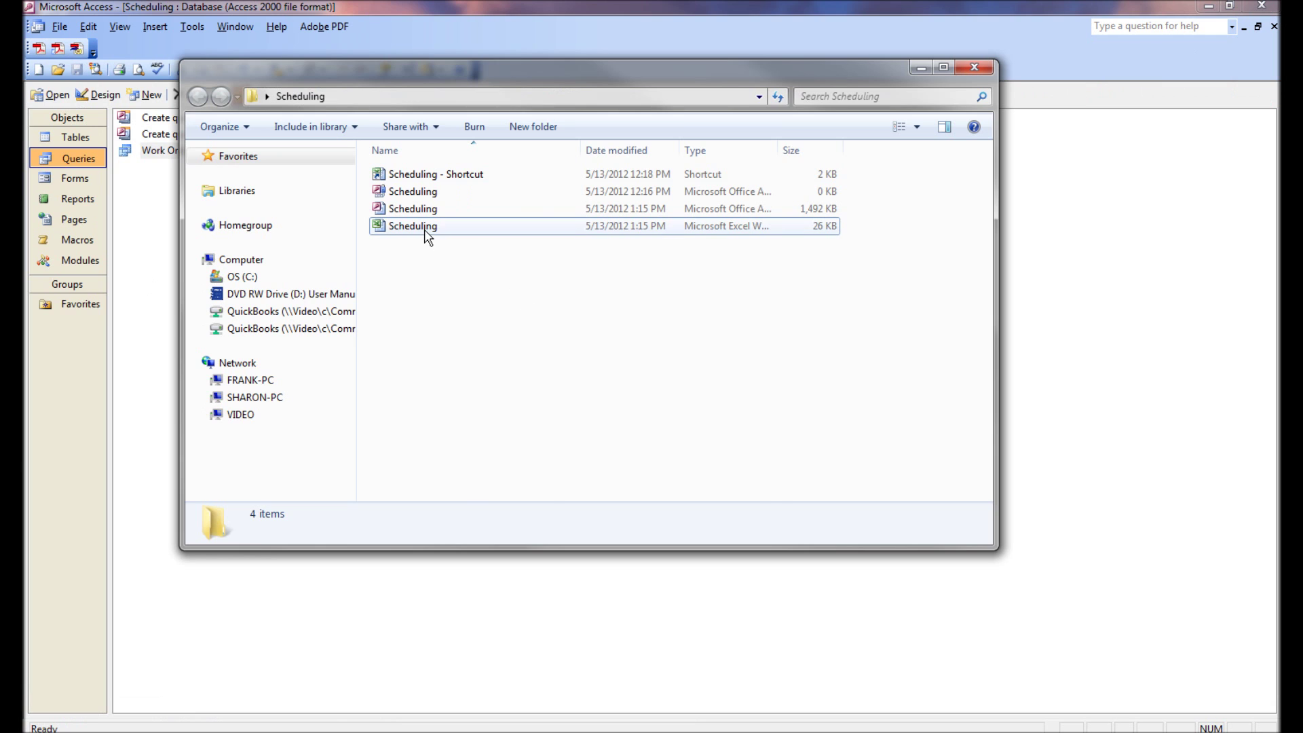
pyautogui.doubleClick(427, 231)
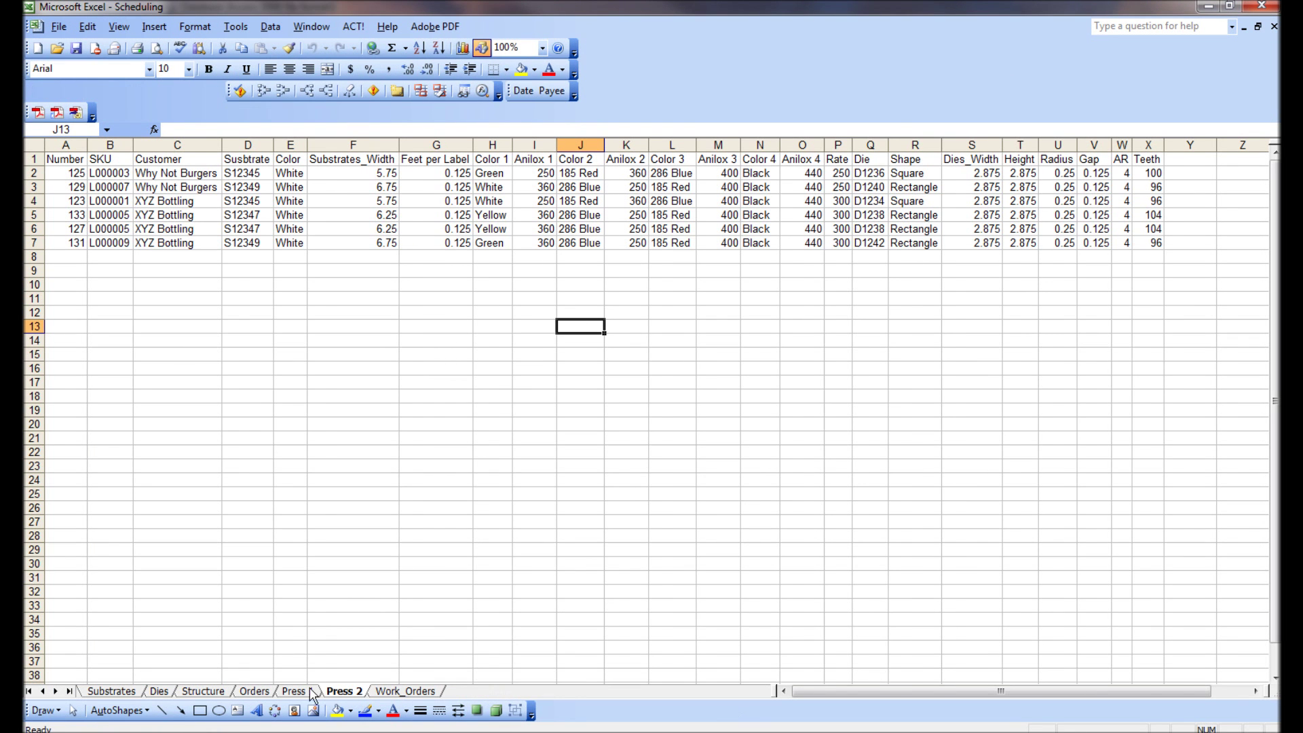
pyautogui.click(294, 691)
pyautogui.moveTo(29, 214); pyautogui.dragTo(29, 229)
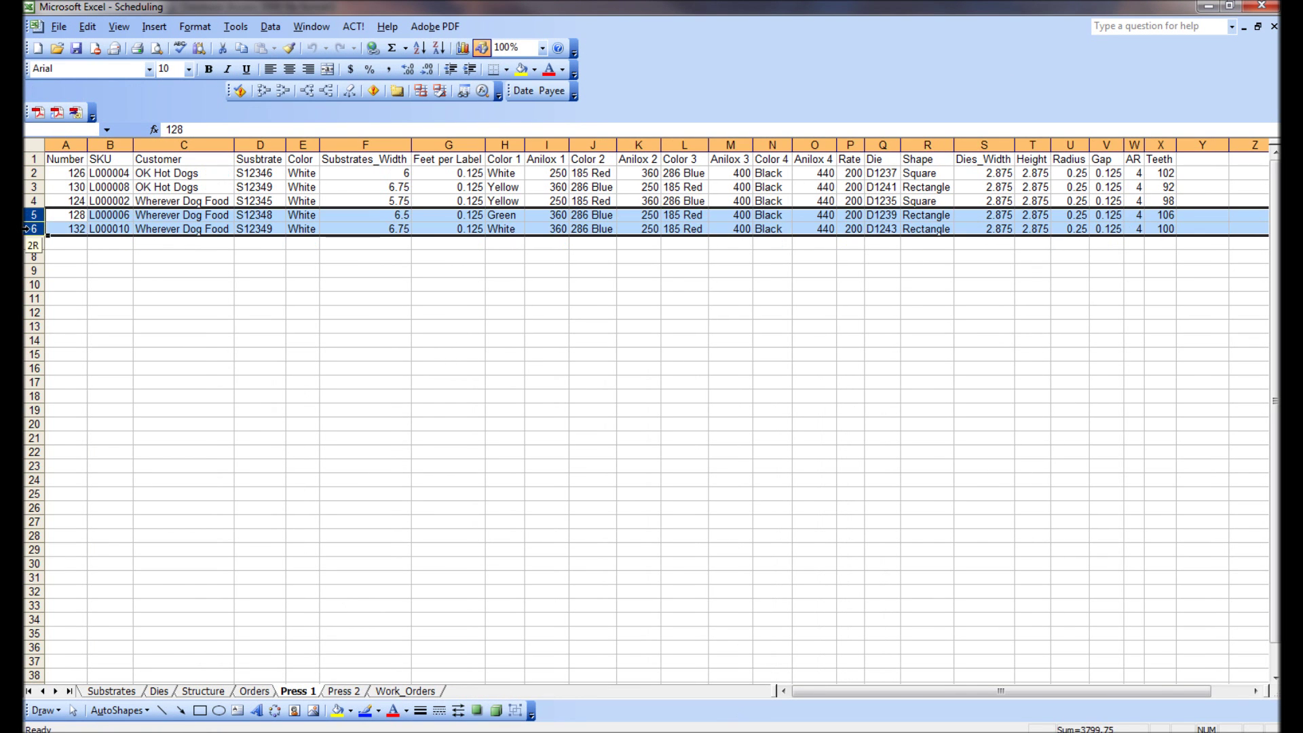
pyautogui.rightClick(264, 220)
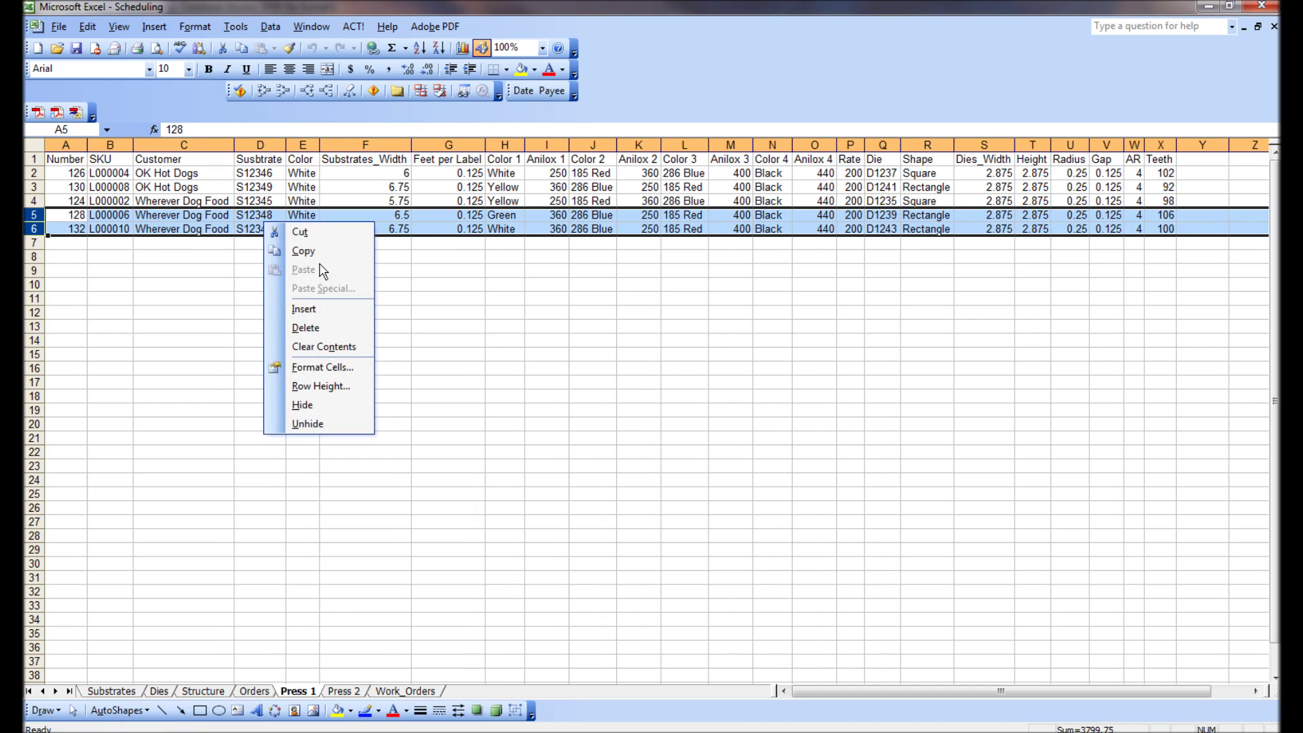
pyautogui.click(305, 324)
pyautogui.click(302, 312)
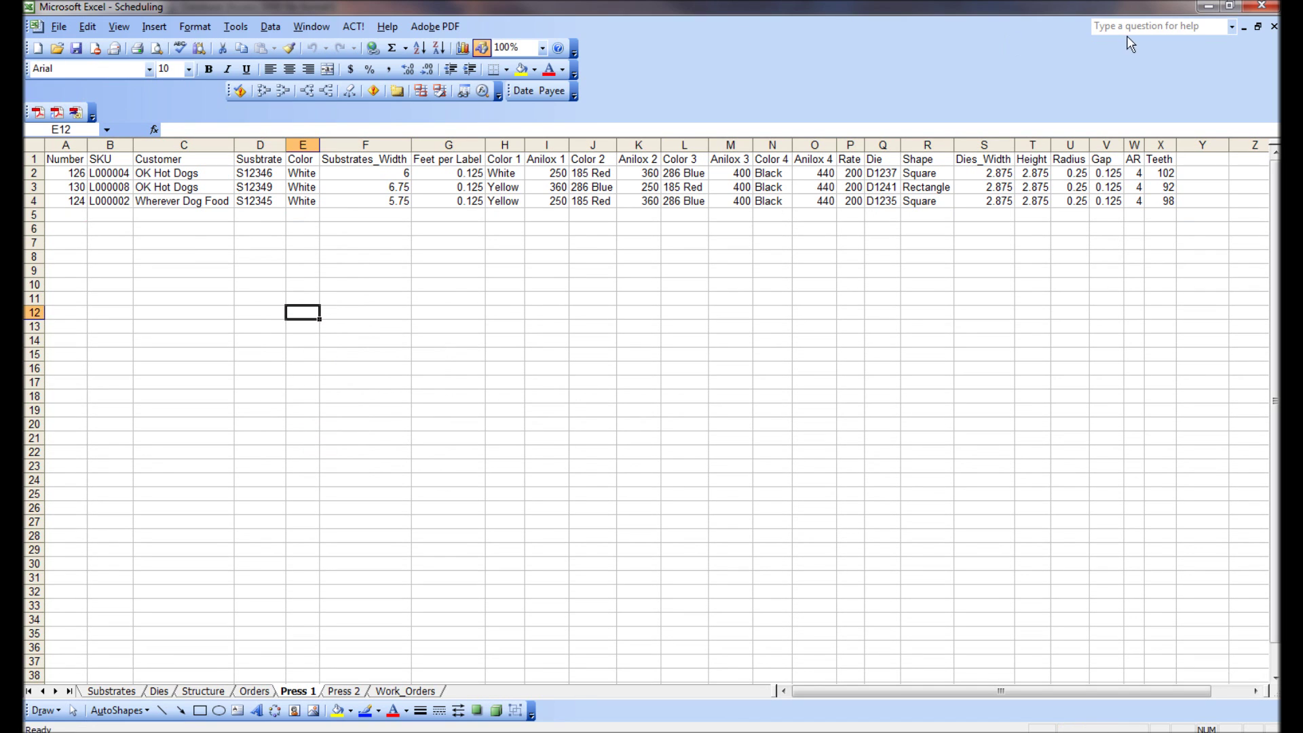
pyautogui.click(1271, 9)
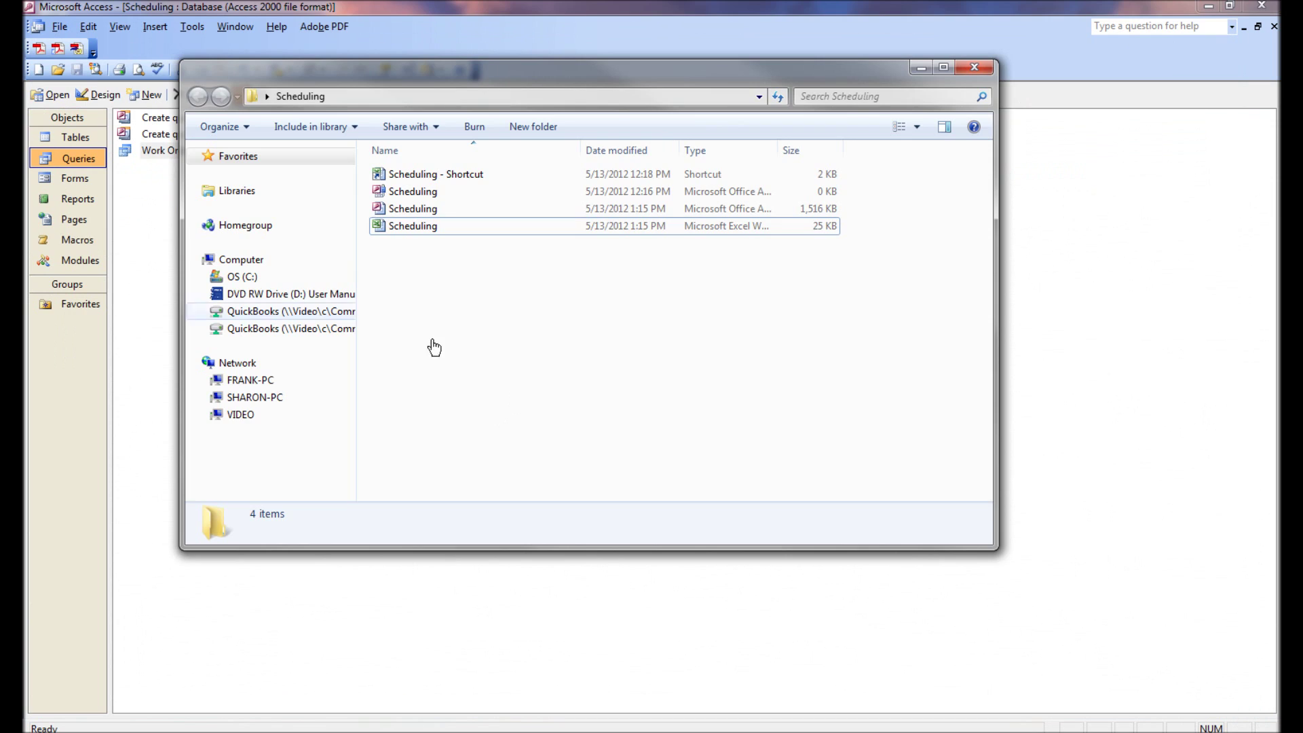
# Return to Access and reopen the Work Orders query to check for the orders removed from Press 1, and close it.
pyautogui.click(128, 239)
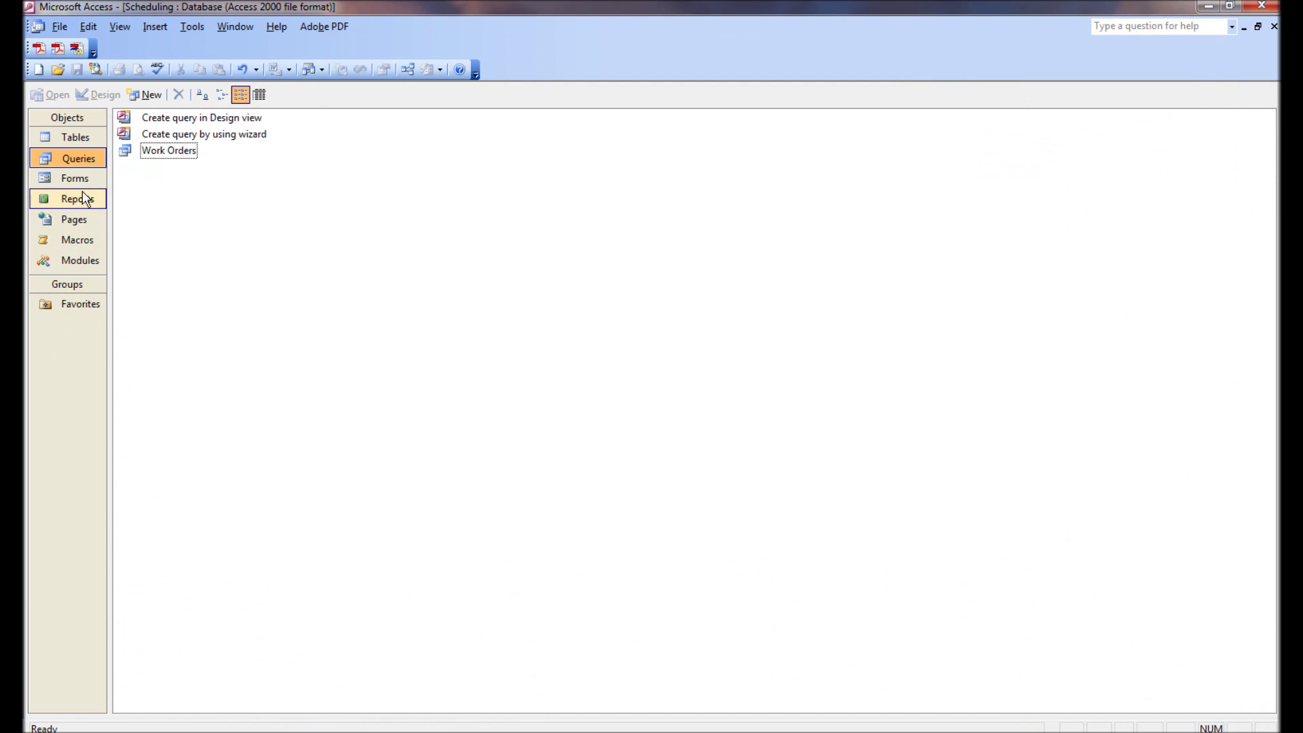
pyautogui.doubleClick(171, 151)
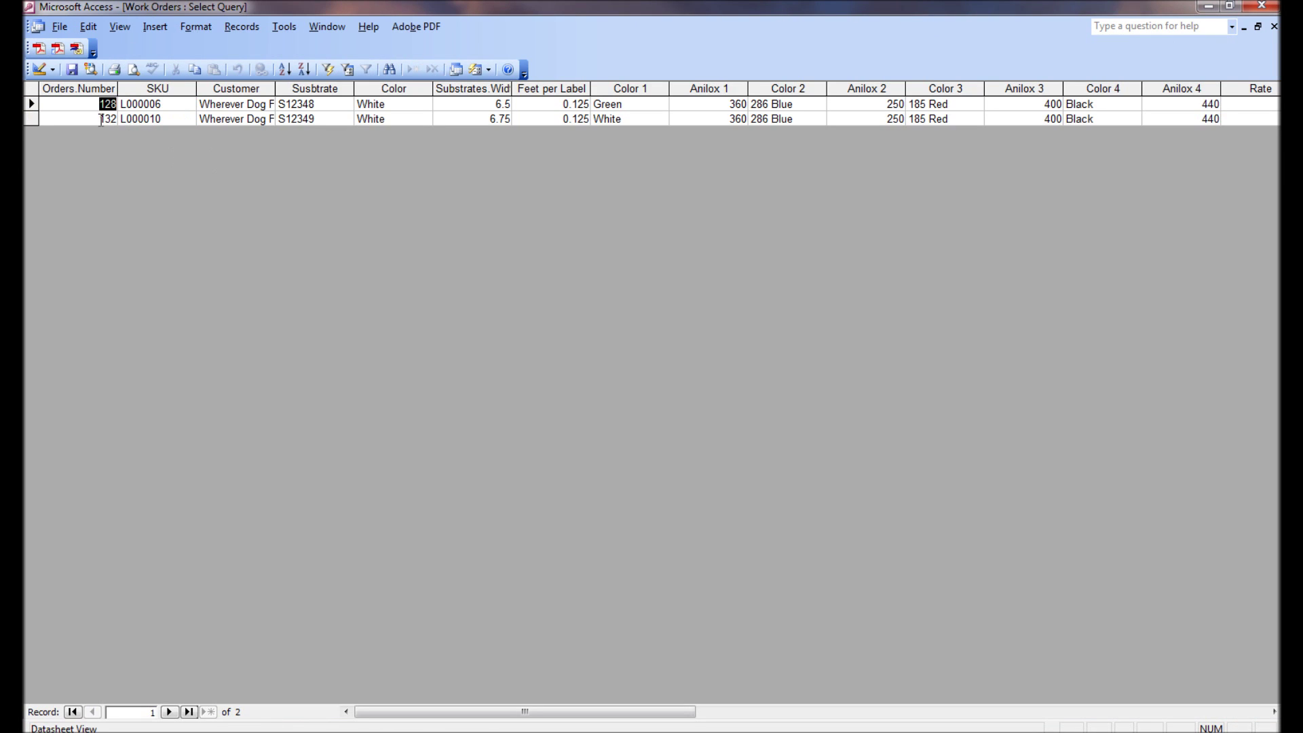
pyautogui.click(1273, 26)
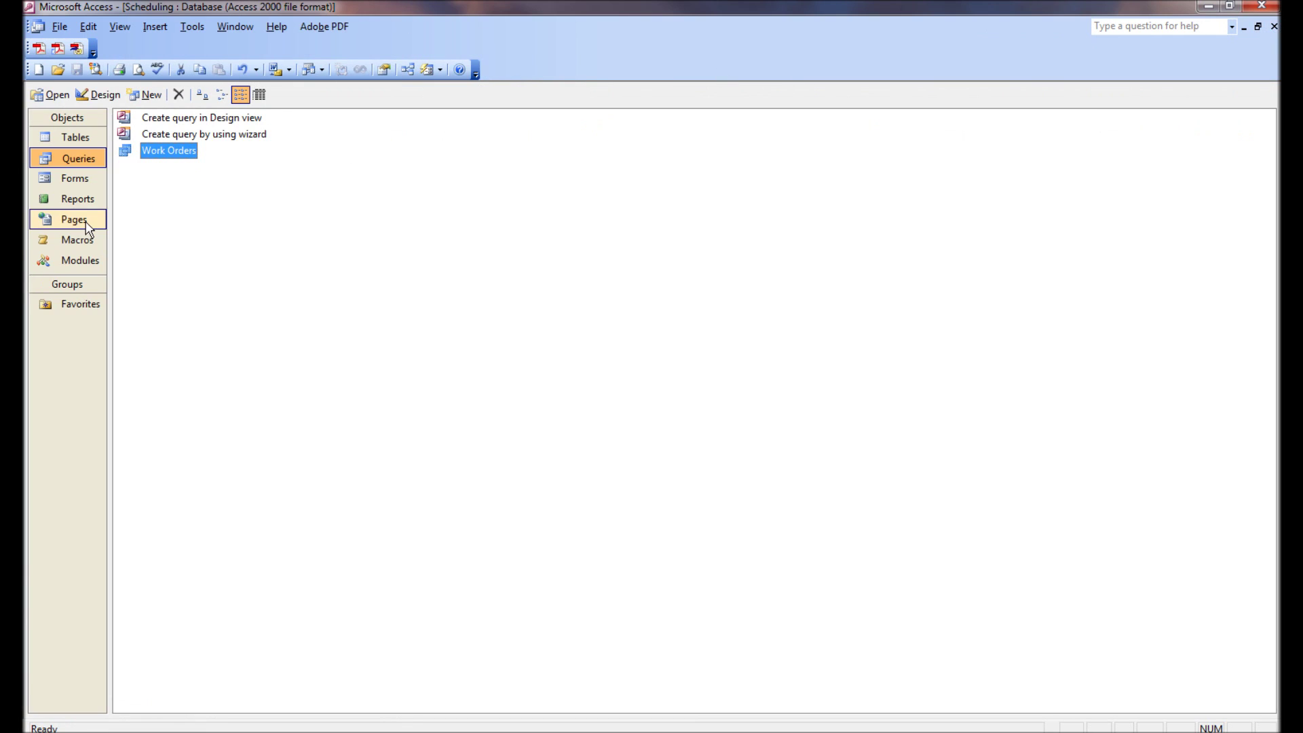
# Run the export macro again and reopen the Scheduling workbook in Excel to compare its Work_Orders and Press 1 sheets.
pyautogui.click(77, 241)
pyautogui.doubleClick(158, 119)
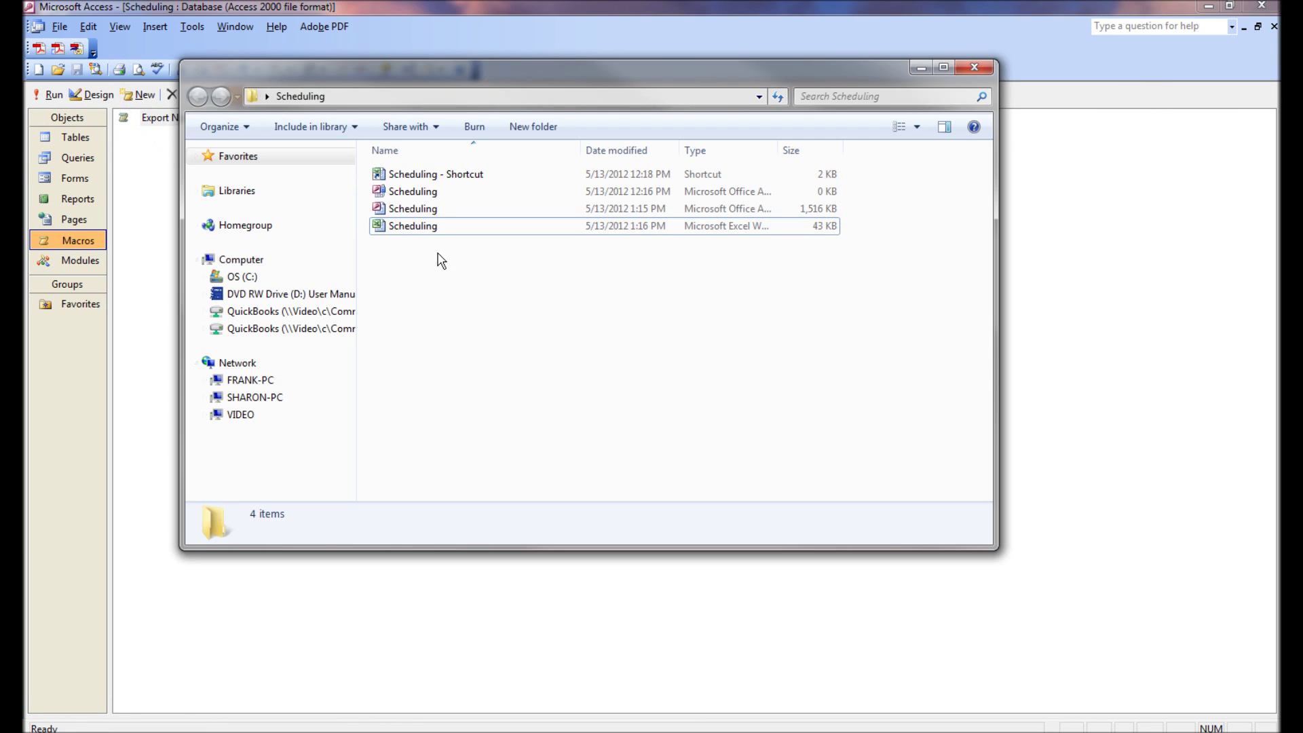
pyautogui.doubleClick(429, 224)
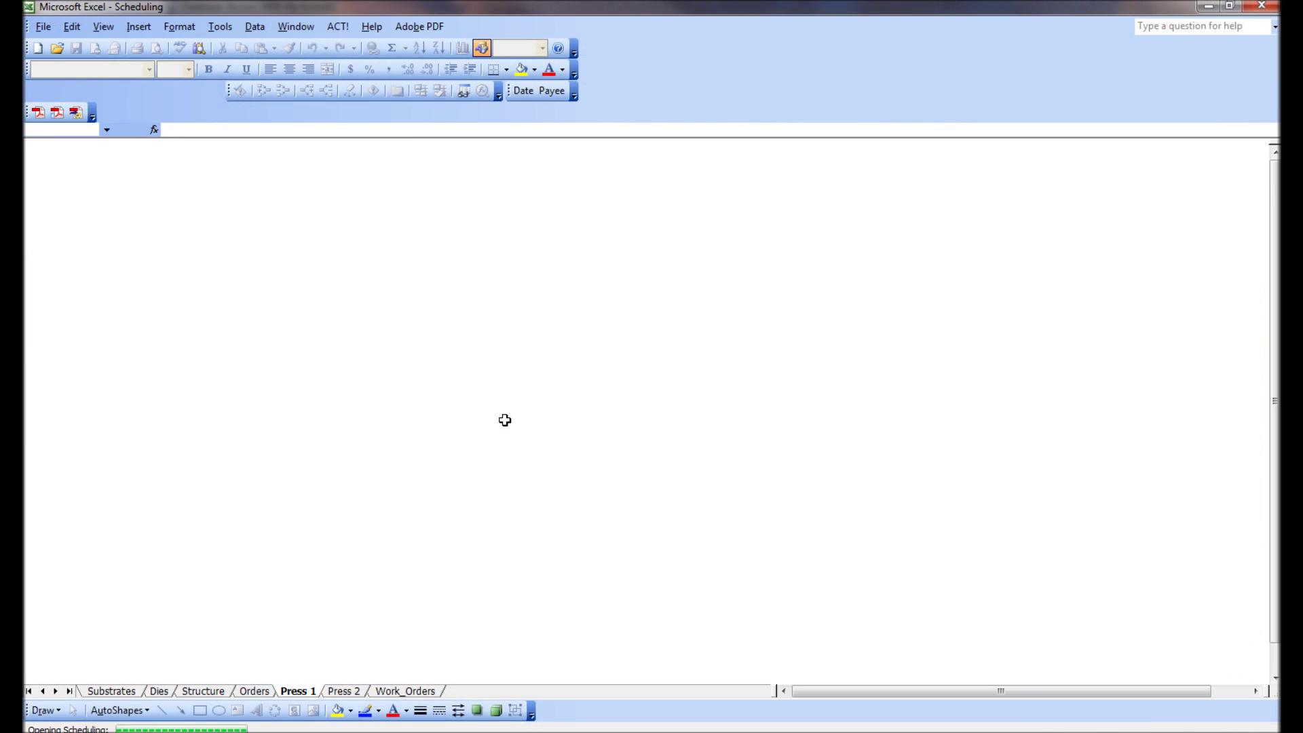
pyautogui.click(407, 691)
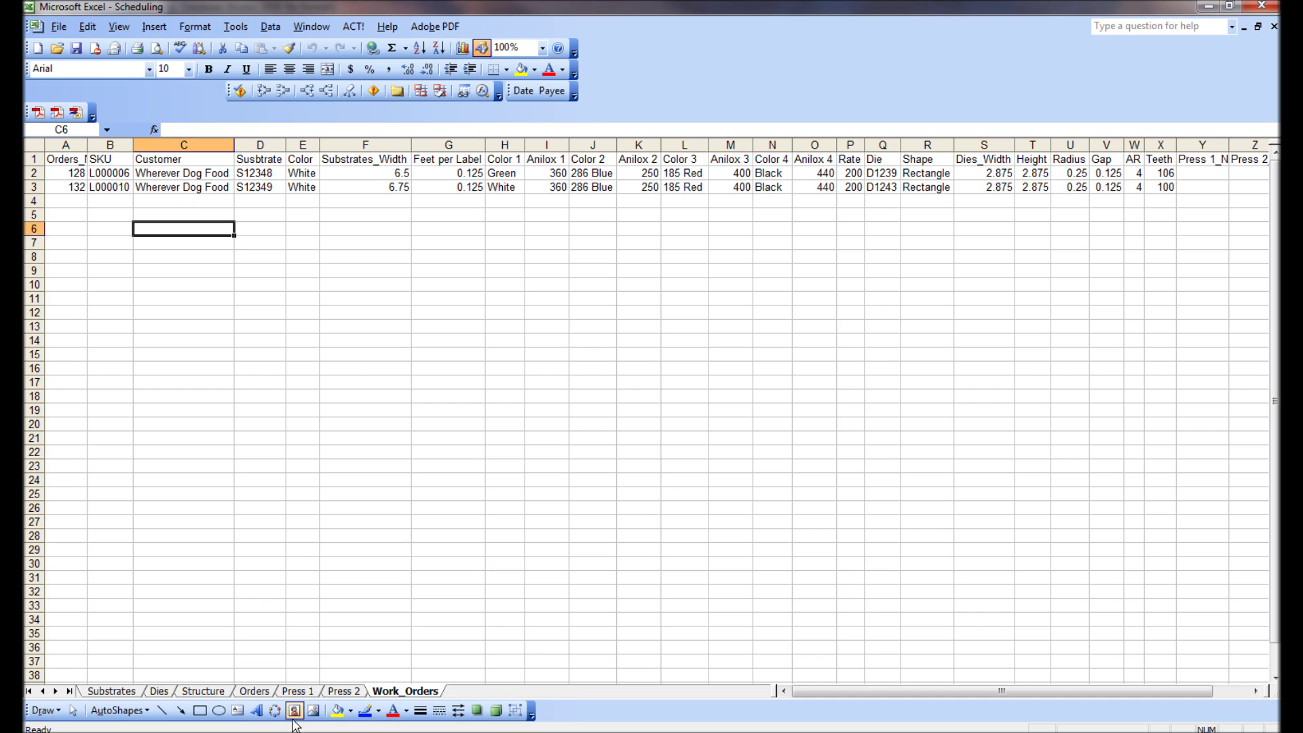
pyautogui.click(309, 692)
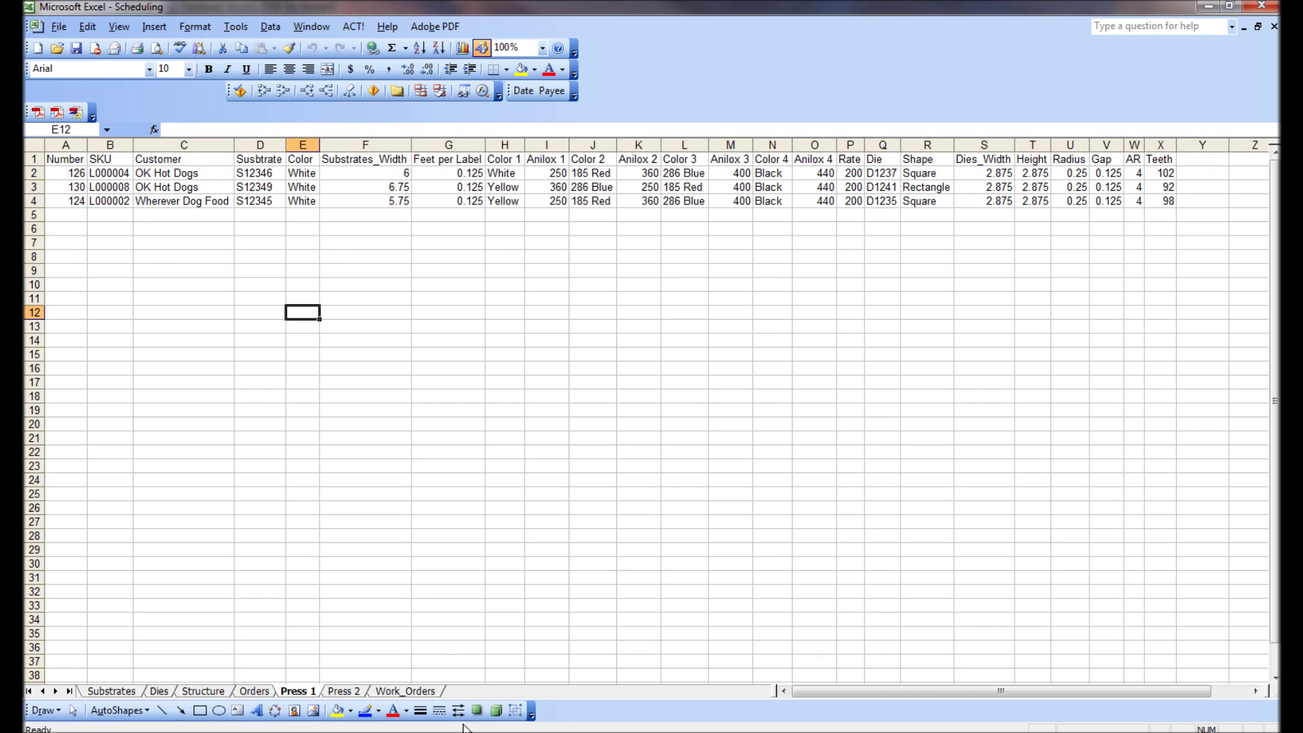
pyautogui.click(421, 691)
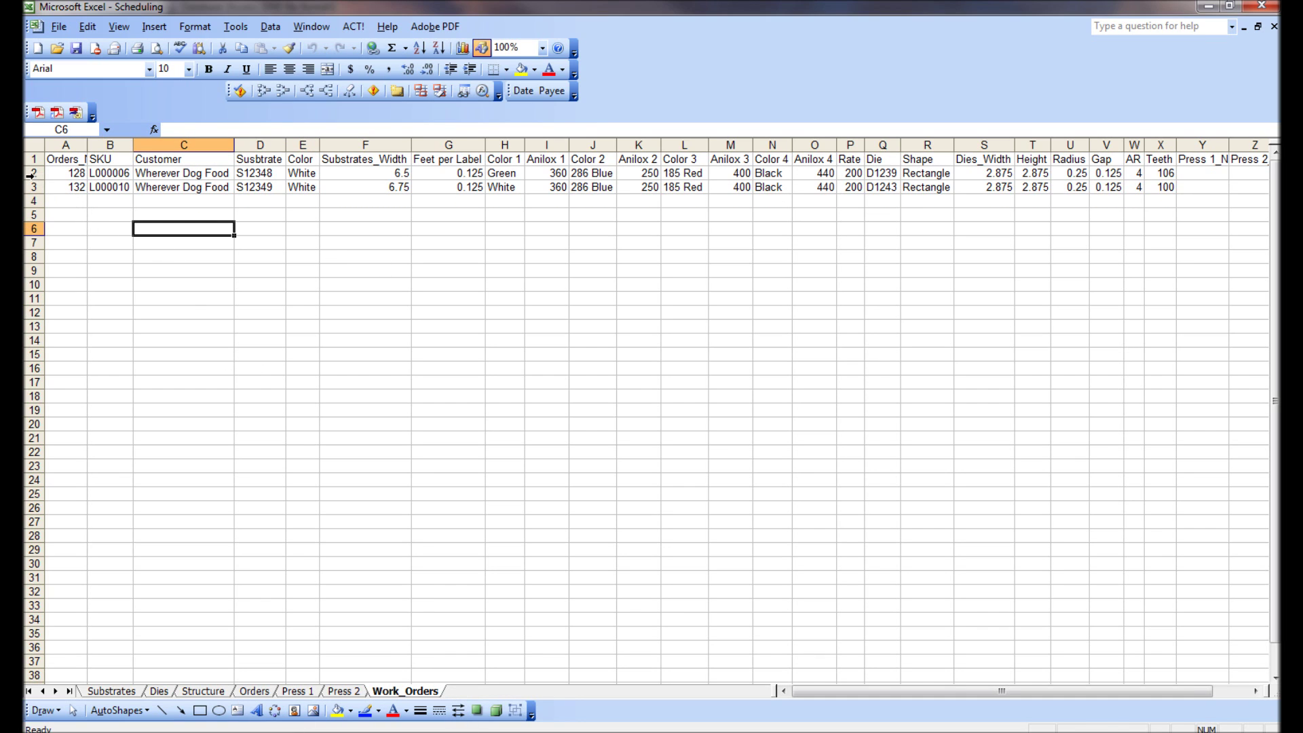
# Cut rows 2 and 3 from the Work_Orders sheet and insert them on the Press 1 sheet starting at row 5.
pyautogui.moveTo(30, 175); pyautogui.dragTo(30, 187)
pyautogui.rightClick(85, 191)
pyautogui.click(156, 213)
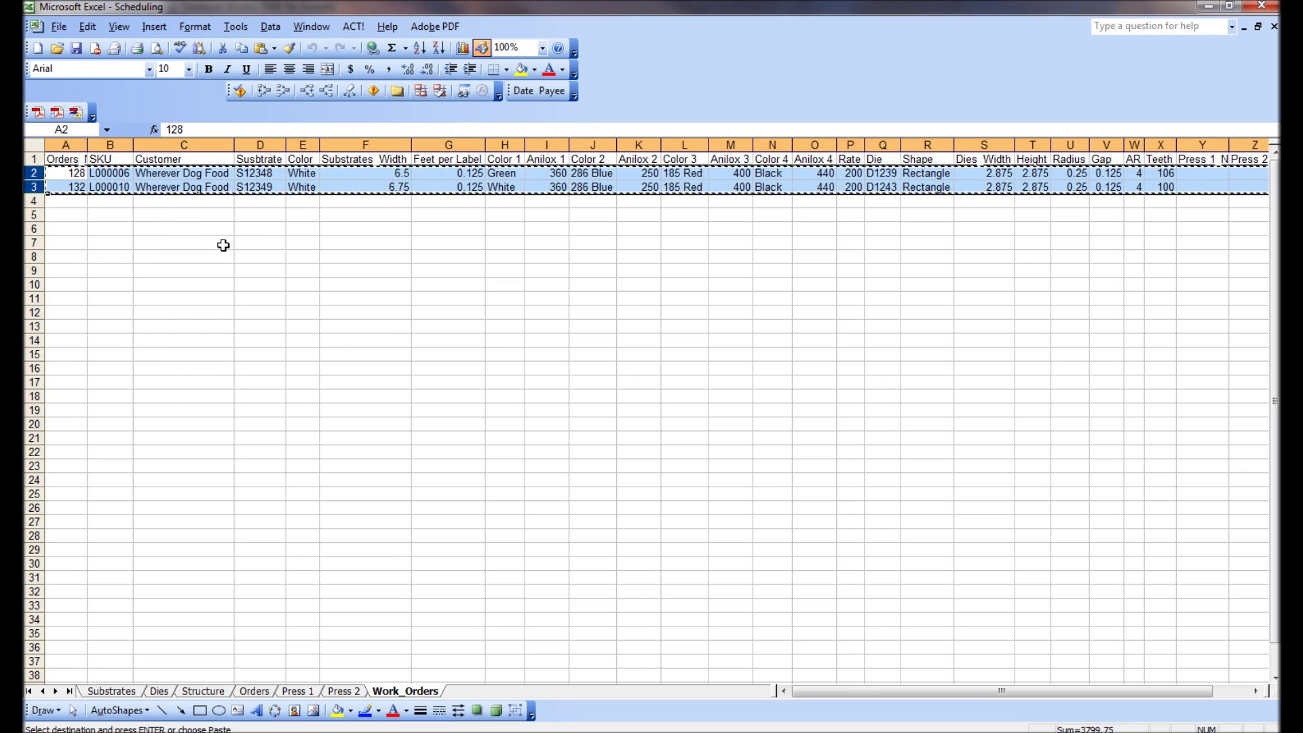
pyautogui.rightClick(224, 189)
pyautogui.click(262, 218)
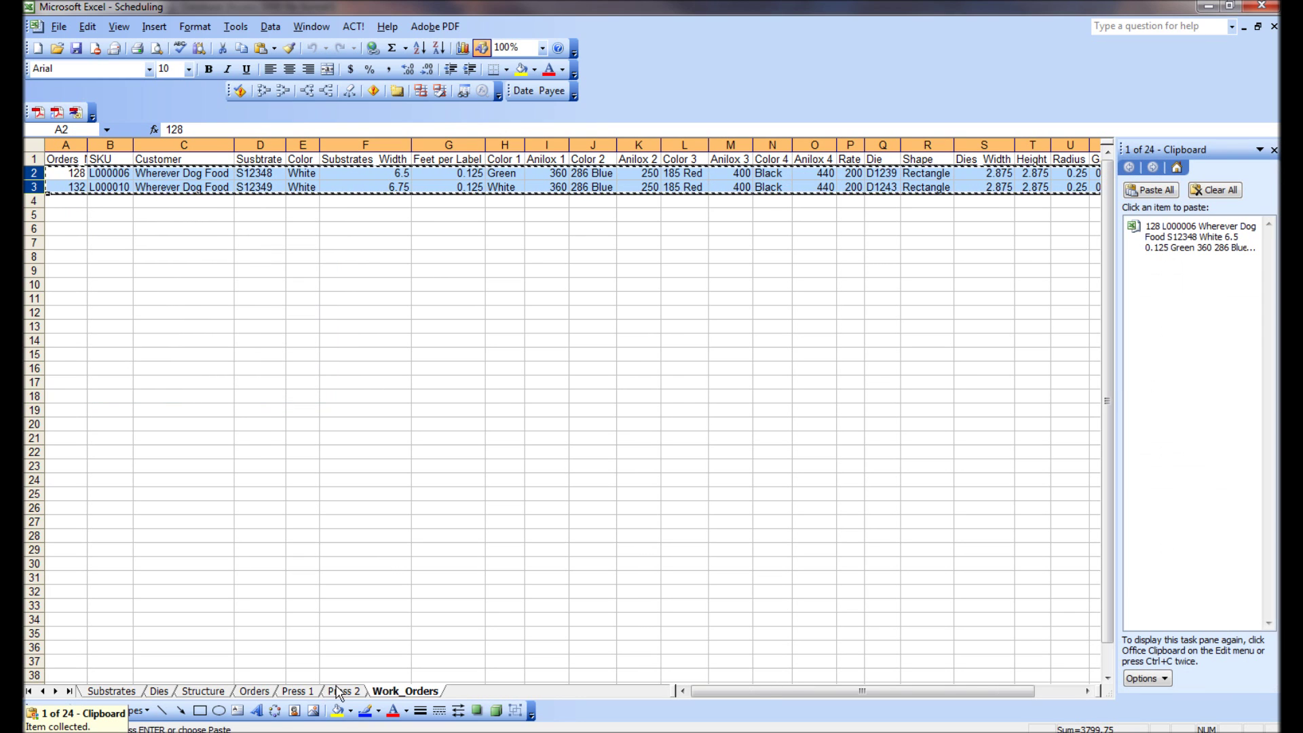
pyautogui.click(297, 690)
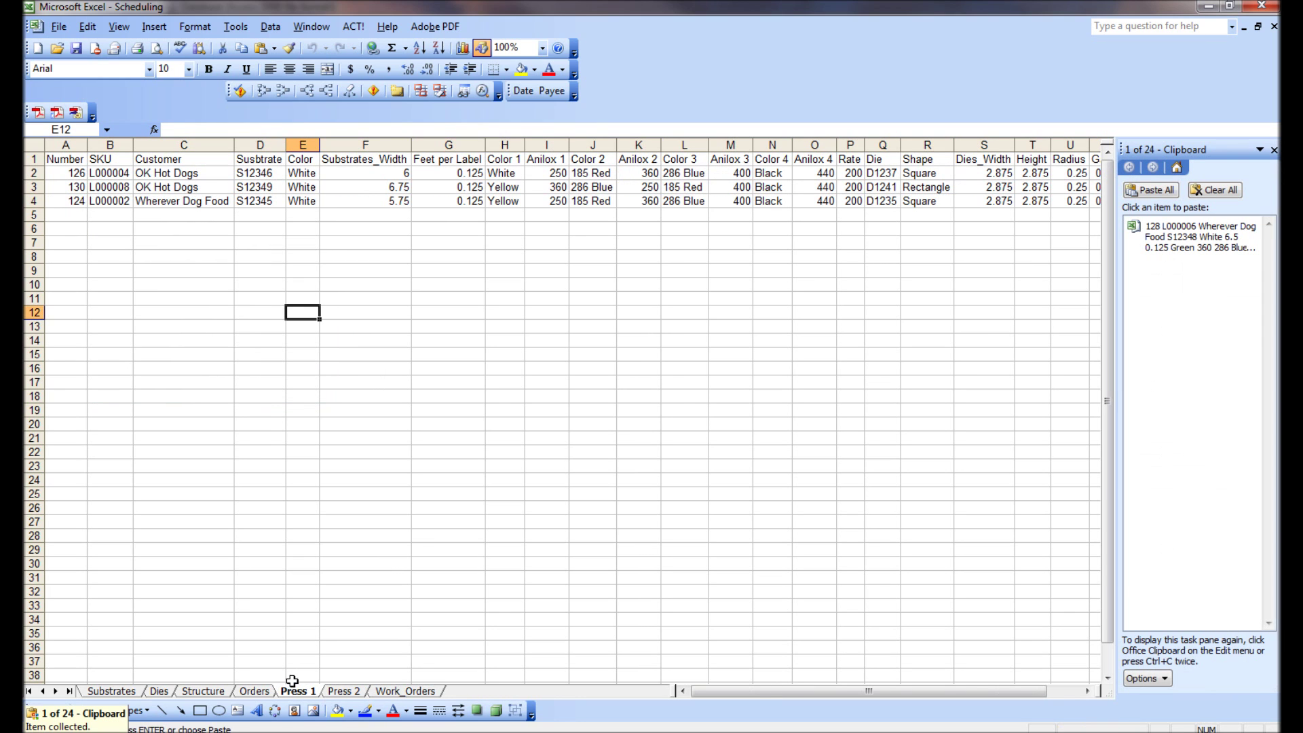
pyautogui.rightClick(31, 214)
pyautogui.click(102, 299)
pyautogui.click(156, 298)
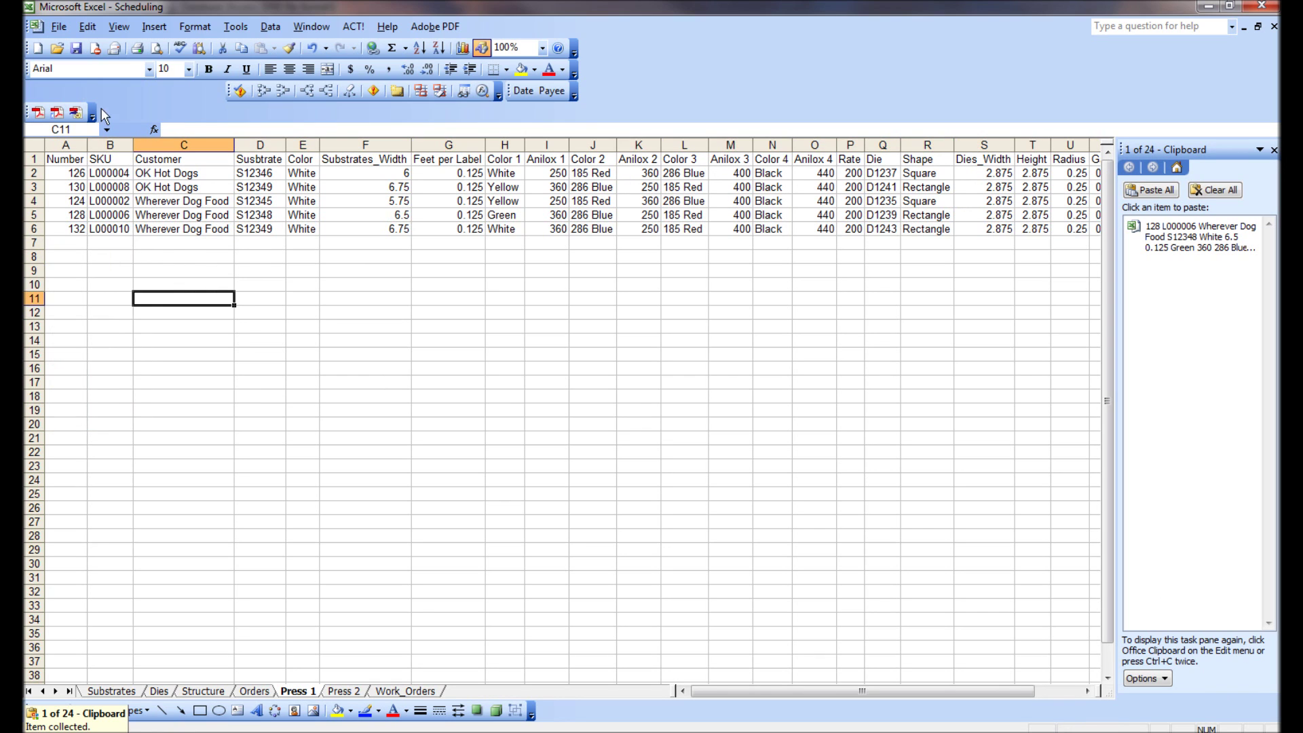
# Save and close the Scheduling workbook, and open the Work Orders query in Access to check for unscheduled orders.
pyautogui.click(77, 49)
pyautogui.click(422, 549)
pyautogui.click(405, 690)
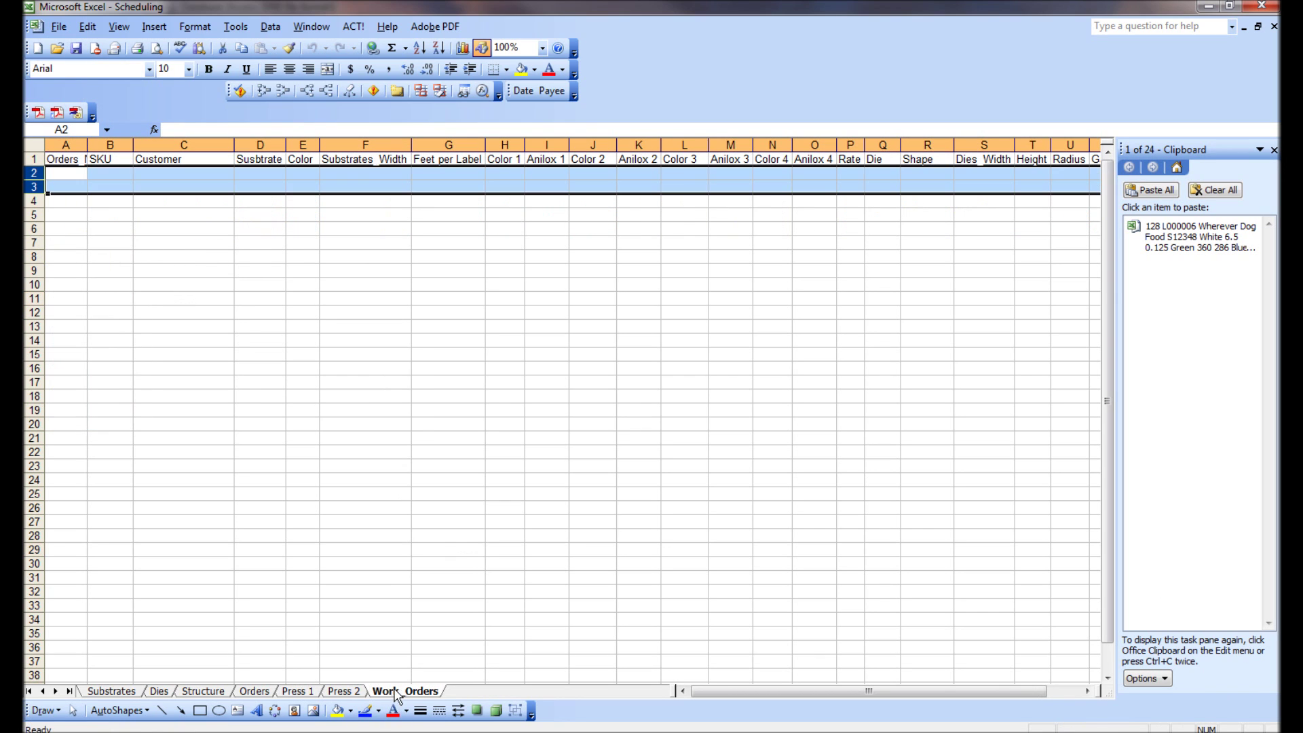
pyautogui.click(1260, 6)
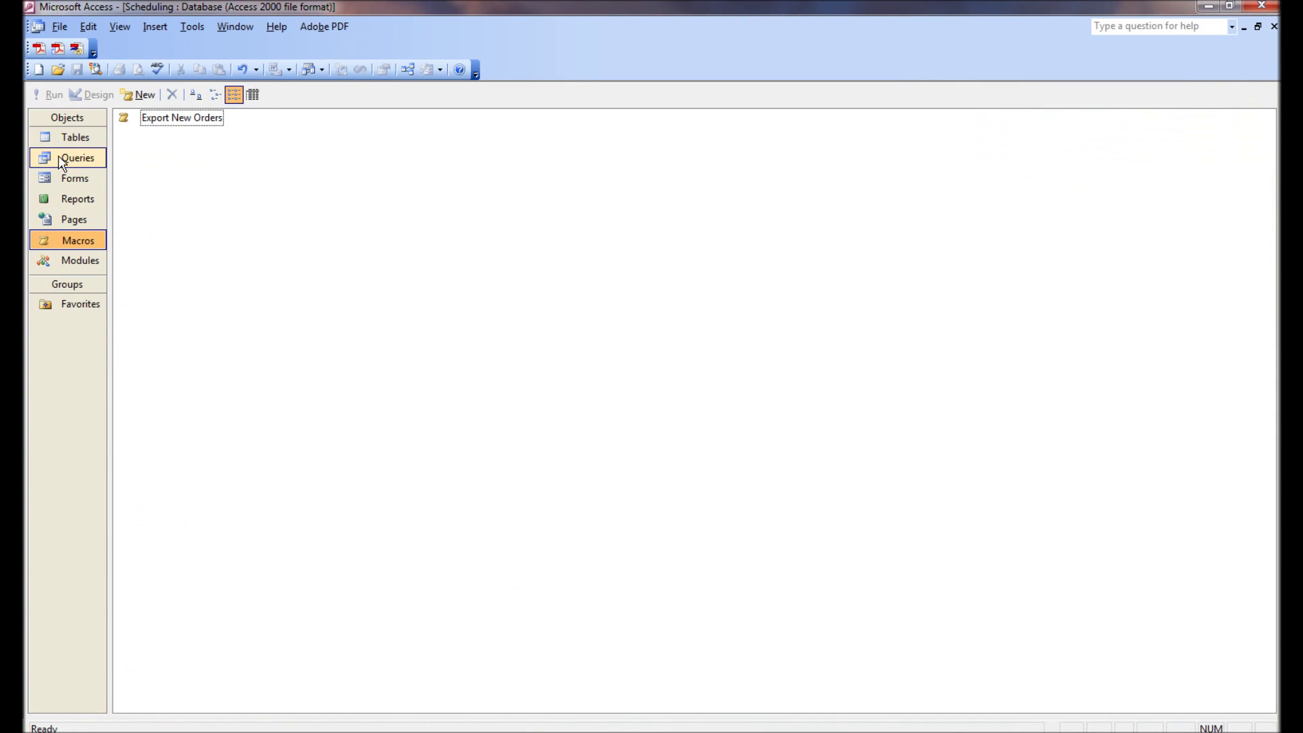
pyautogui.click(58, 157)
pyautogui.doubleClick(179, 151)
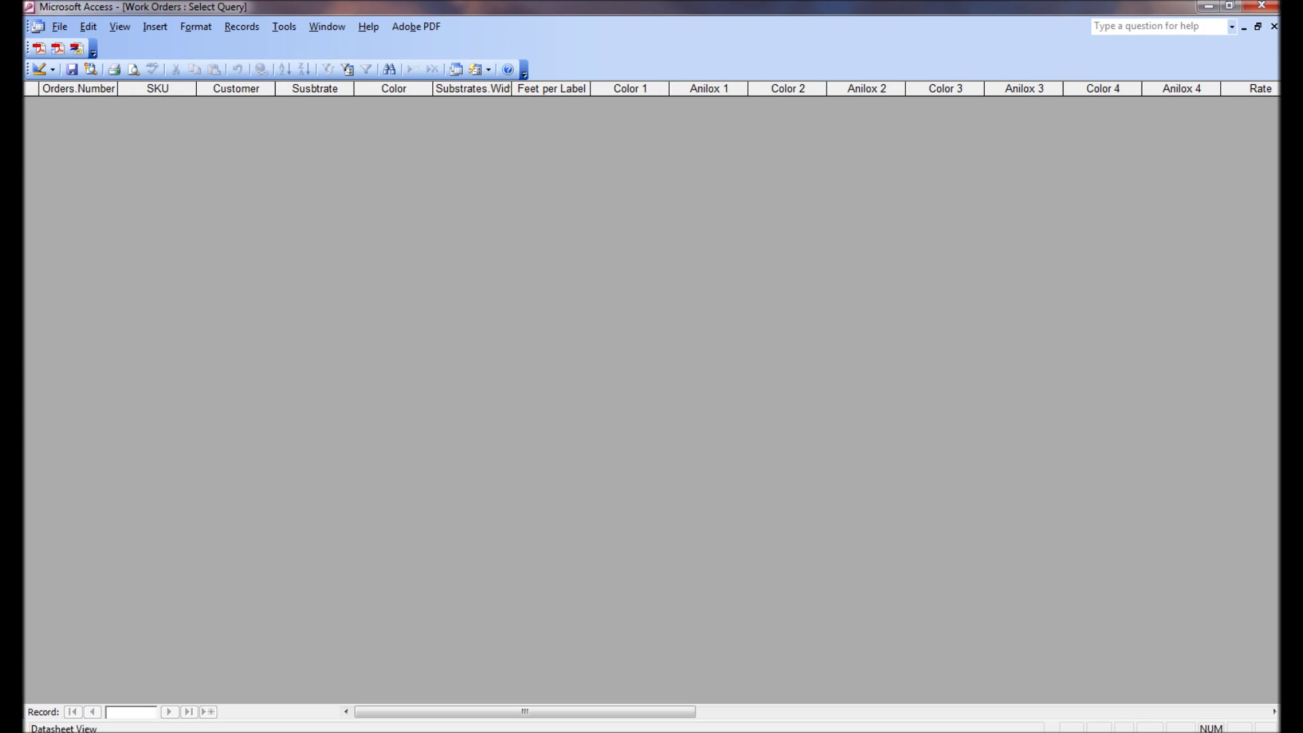
# Try to open the Scheduling workbook in Excel while the Work Orders query is still open in Access.
pyautogui.hotkey('alt', 'Tab')
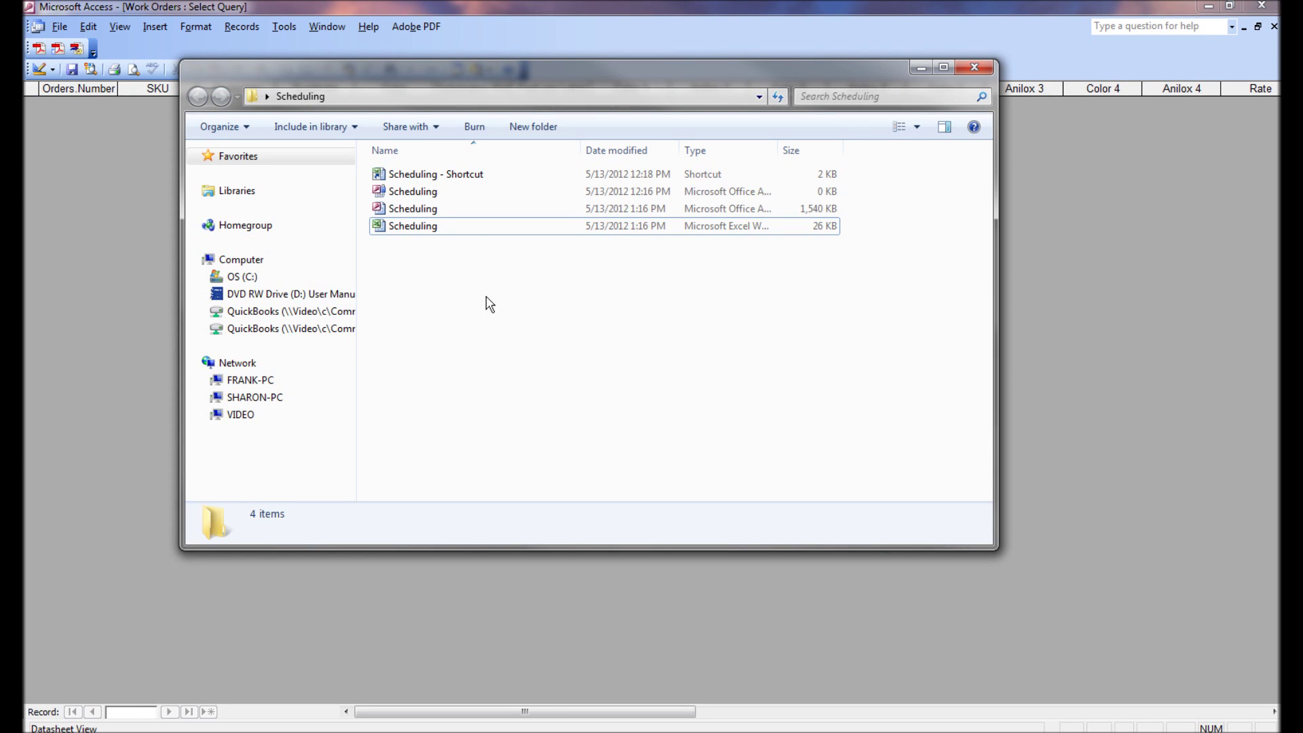
pyautogui.doubleClick(429, 227)
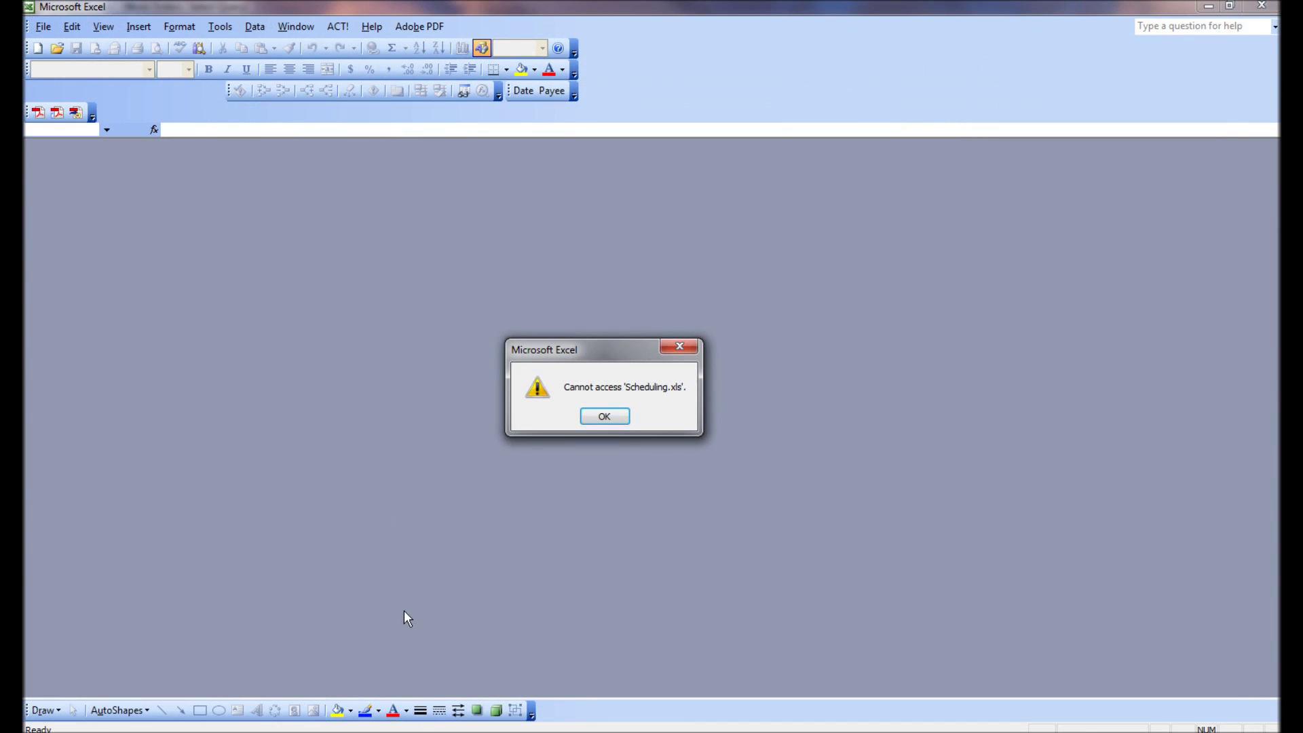
pyautogui.click(679, 346)
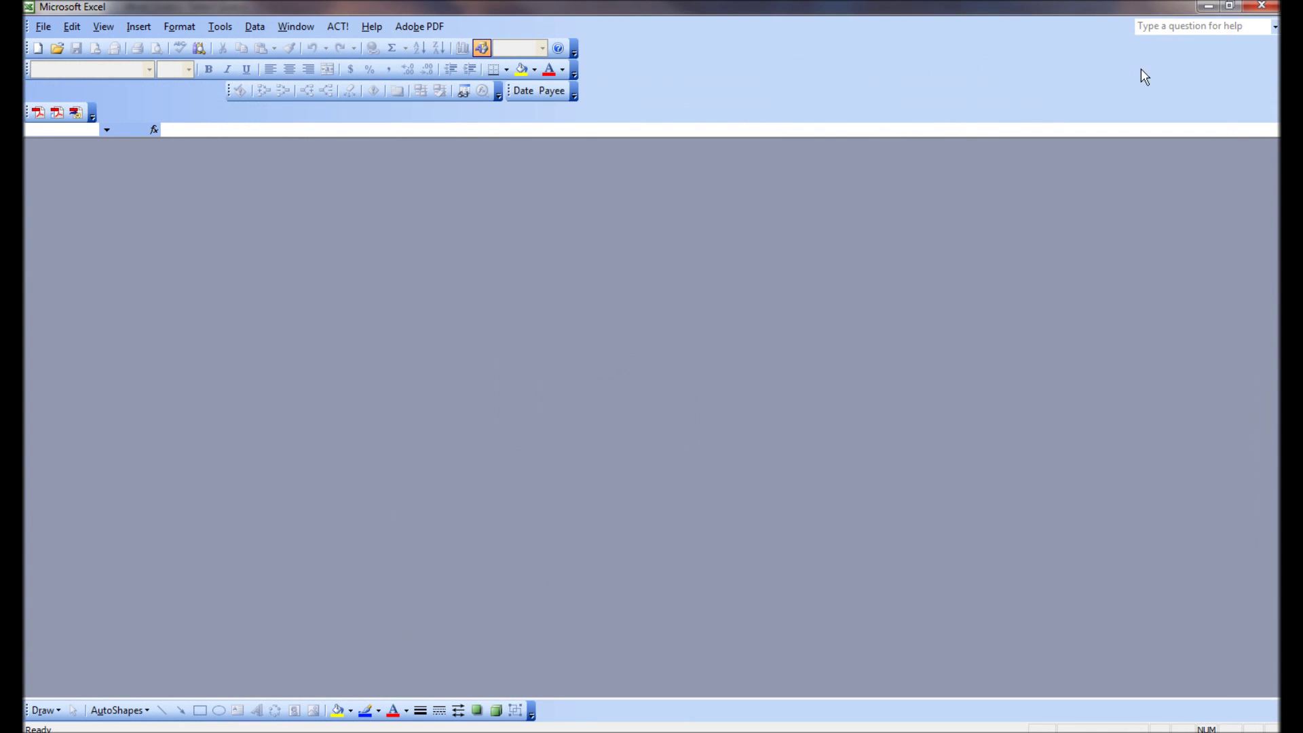
pyautogui.click(1262, 6)
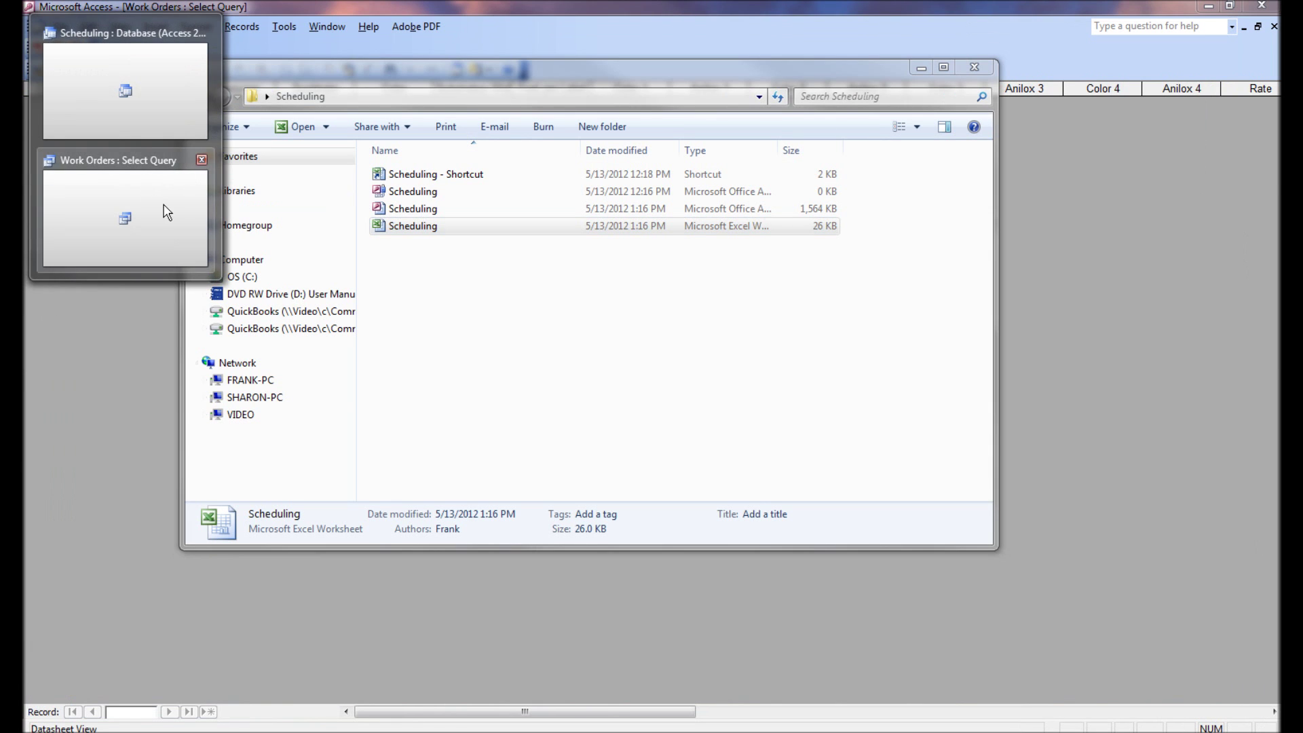
# Return to the Work Orders query, view its design and close it, and open the Scheduling workbook in Excel.
pyautogui.click(168, 214)
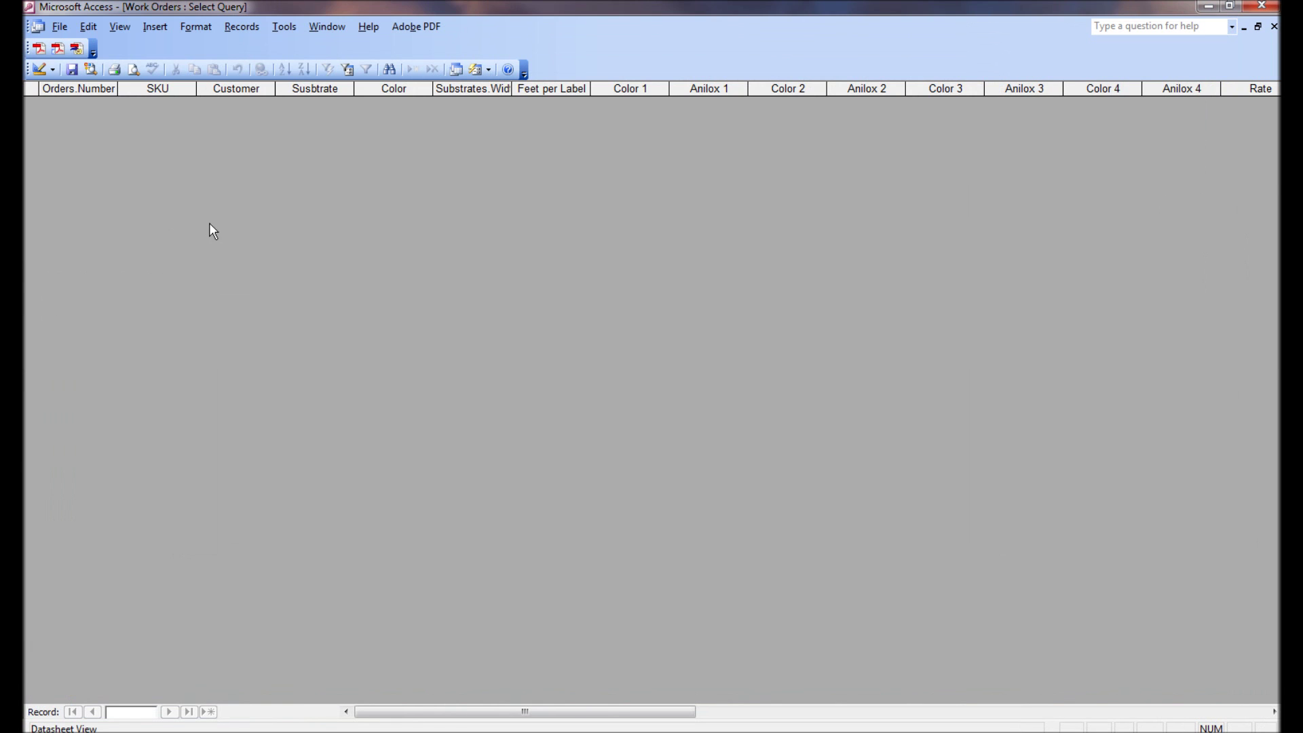
pyautogui.click(32, 69)
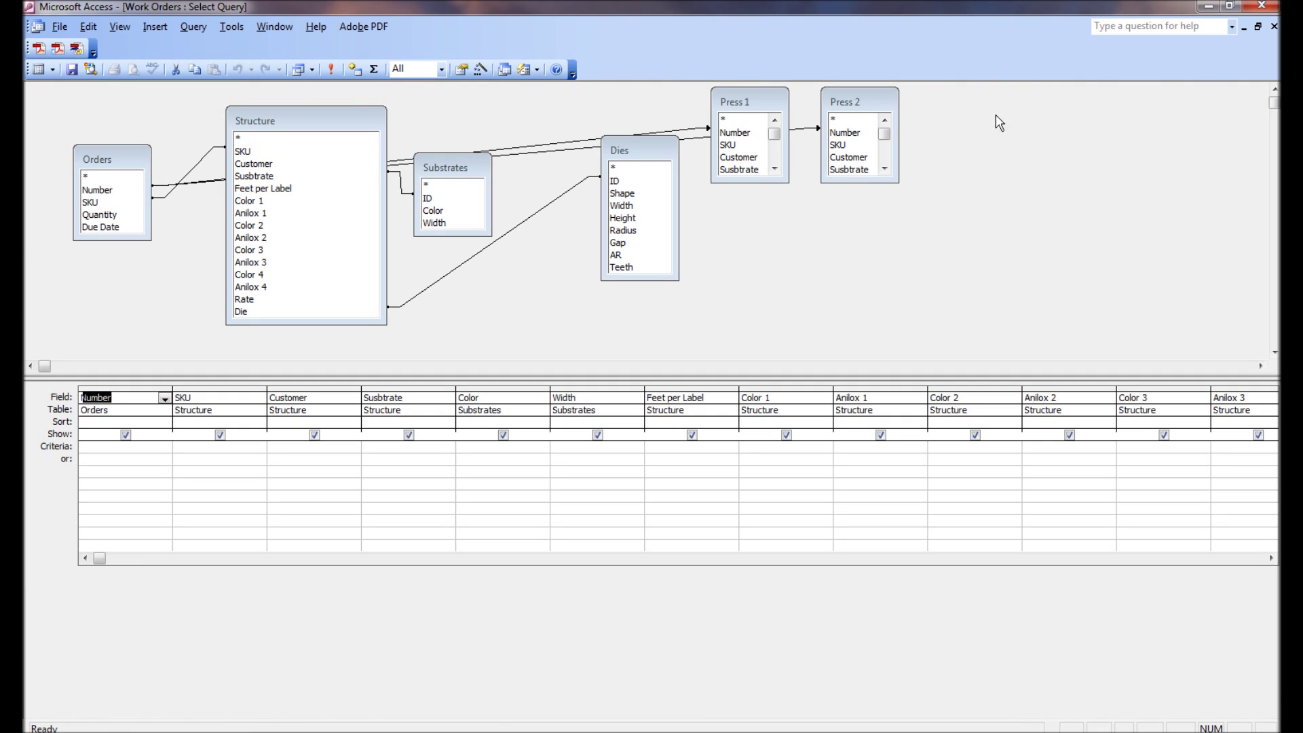
pyautogui.click(1274, 27)
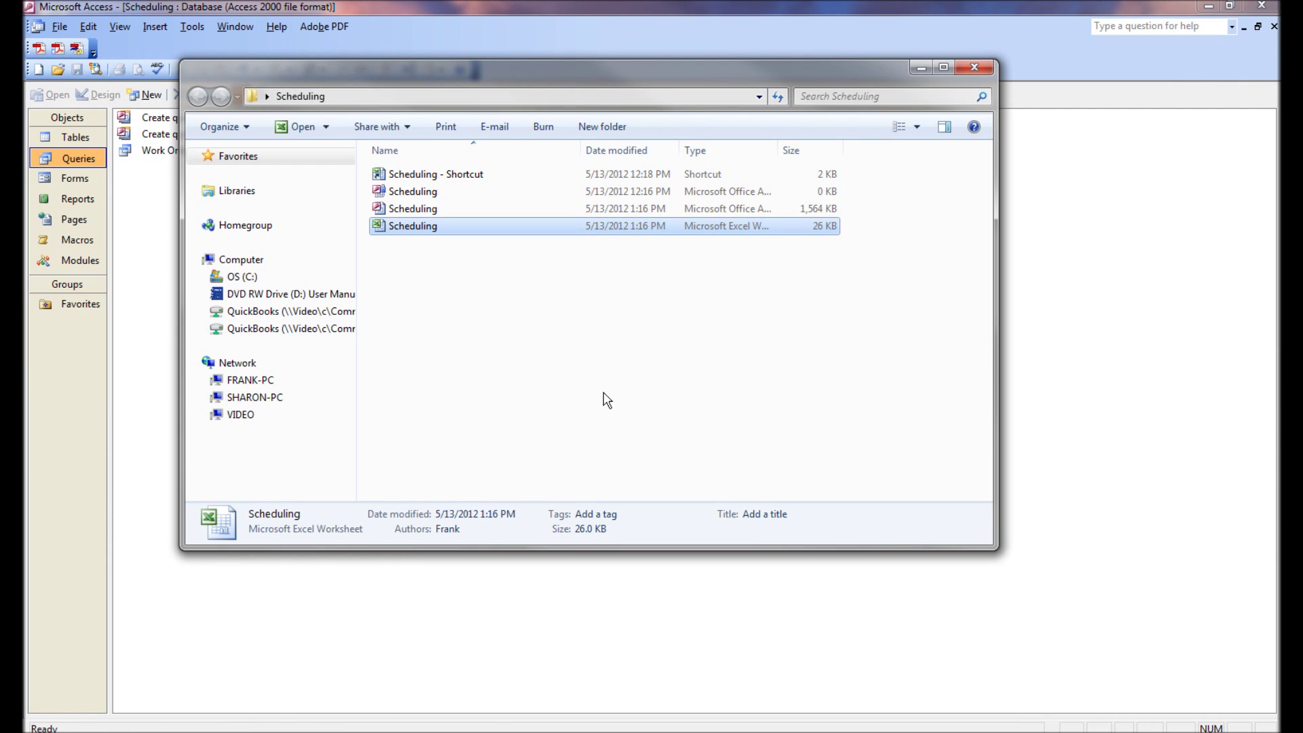
pyautogui.click(604, 398)
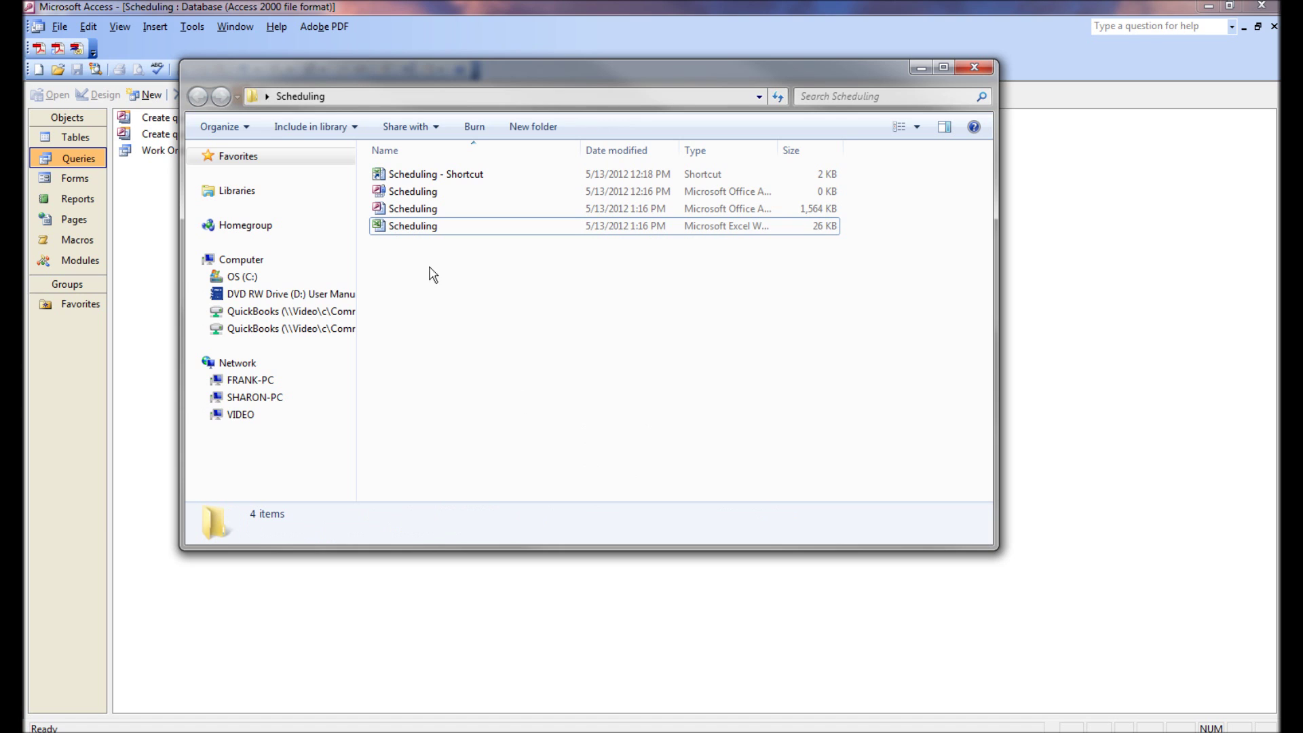
pyautogui.doubleClick(419, 231)
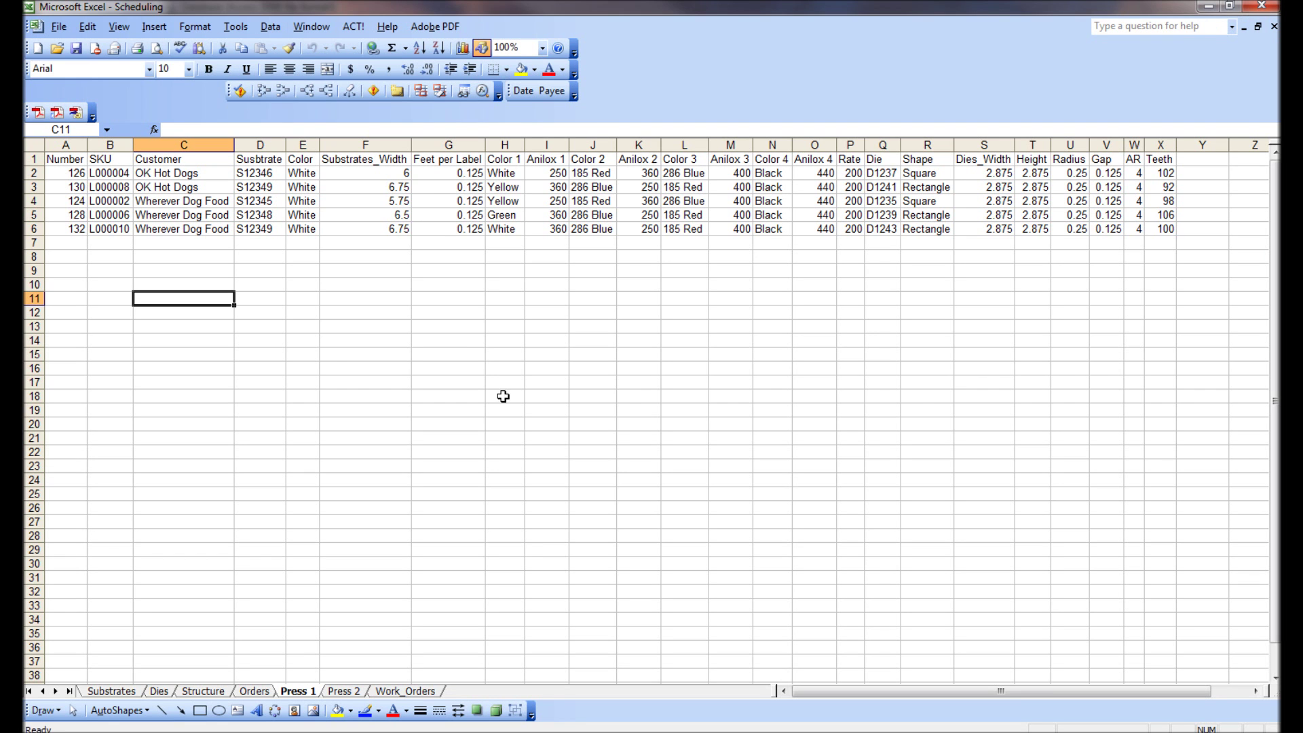
pyautogui.click(70, 231)
pyautogui.click(78, 246)
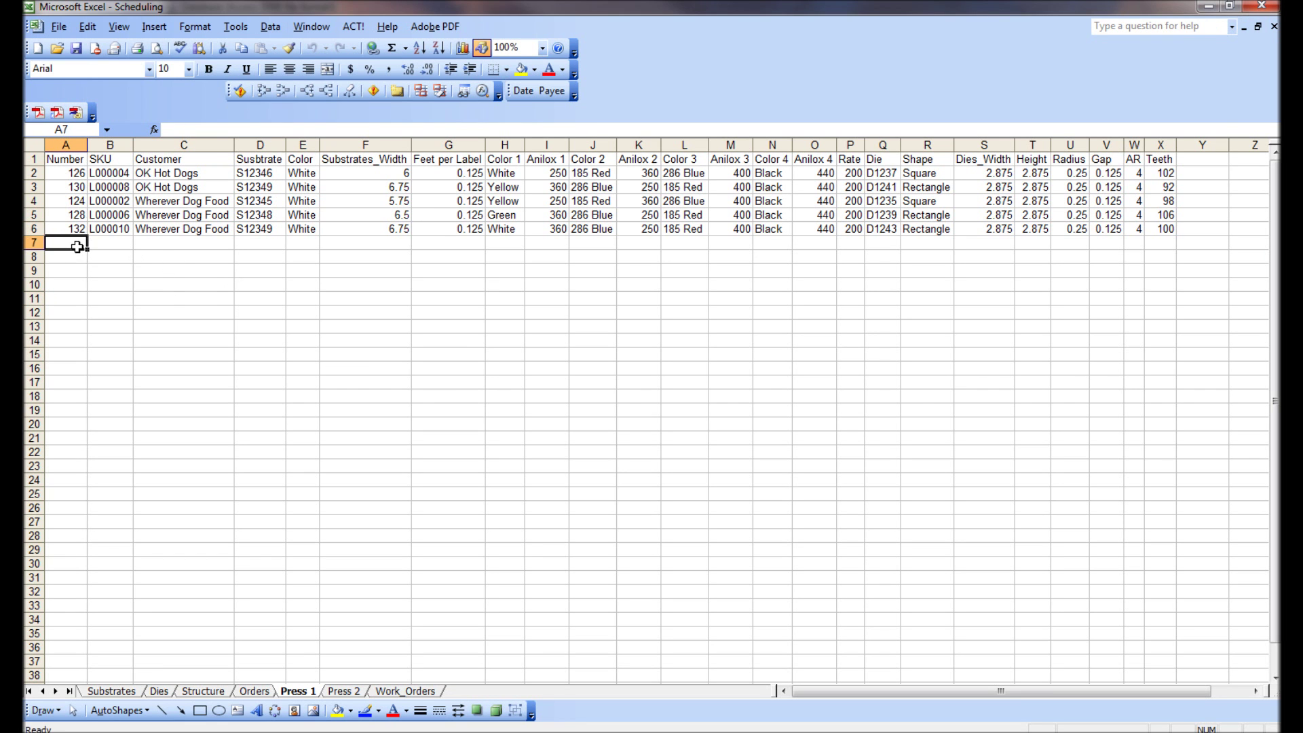
pyautogui.write('55')
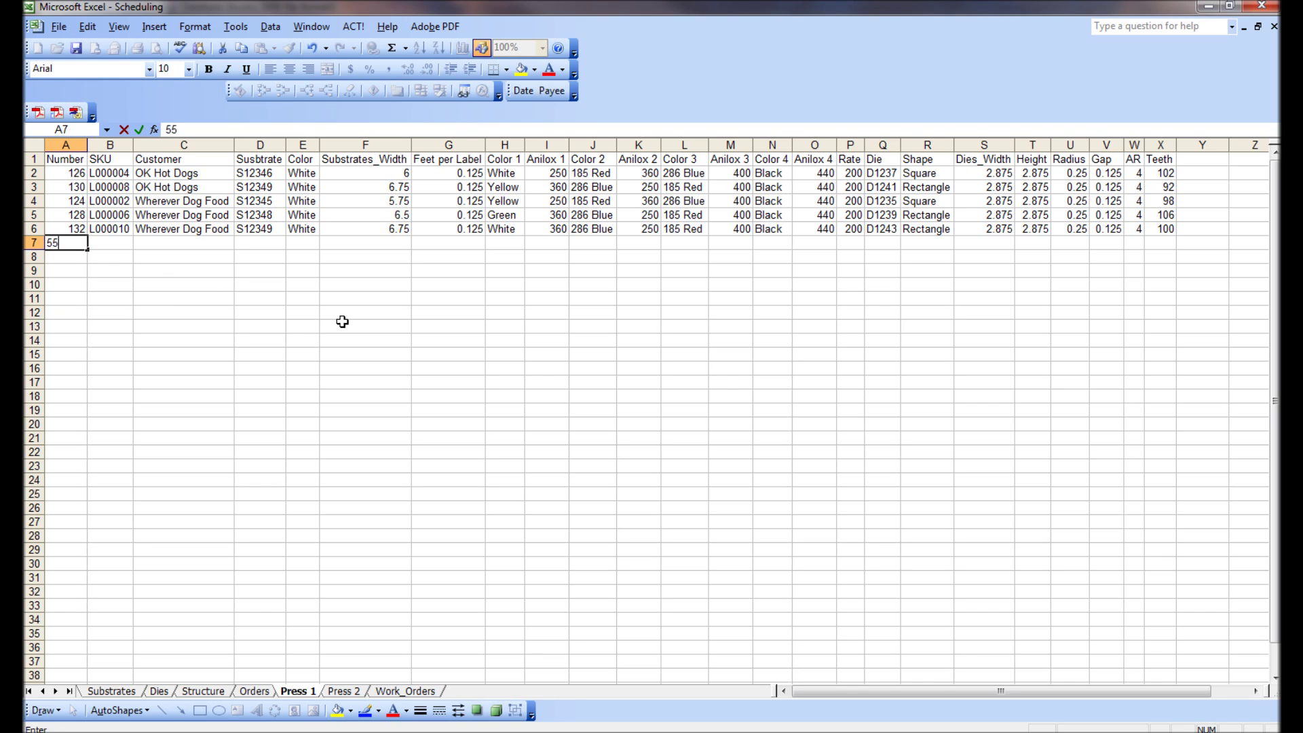
pyautogui.write('5')
pyautogui.press('Tab')
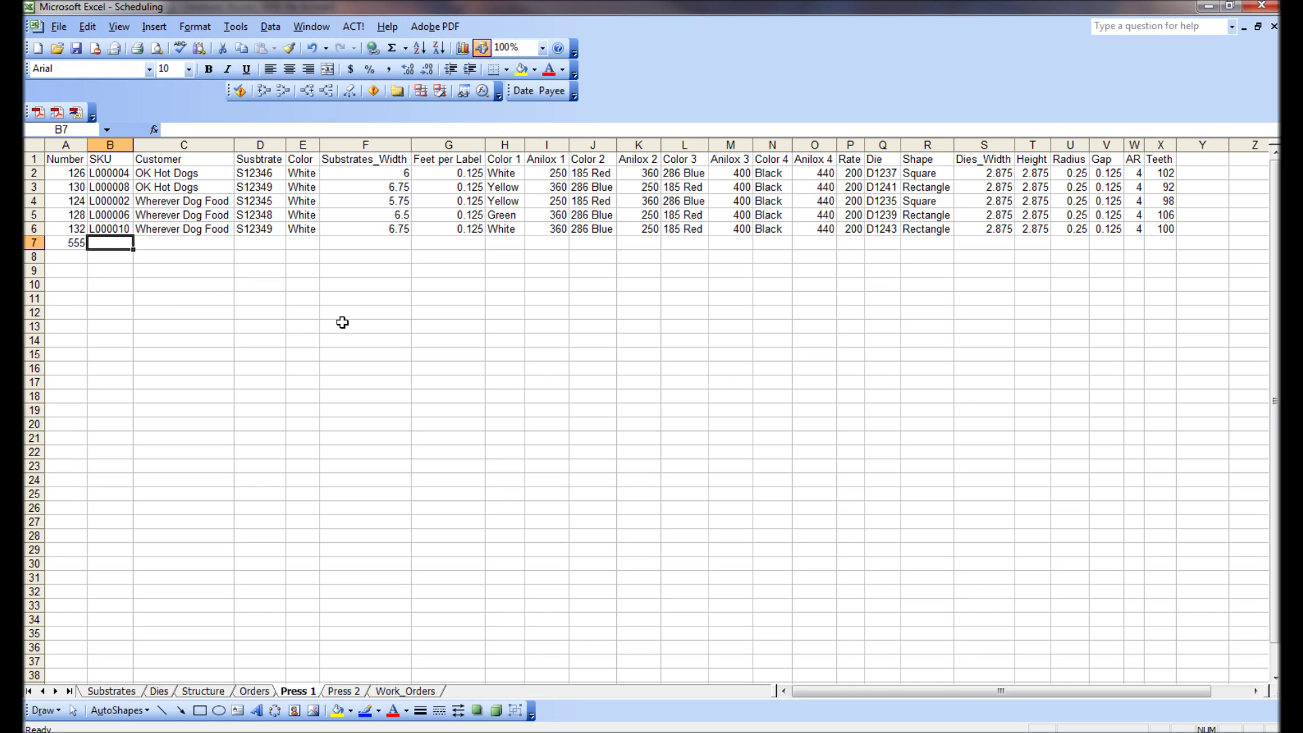
pyautogui.write('l')
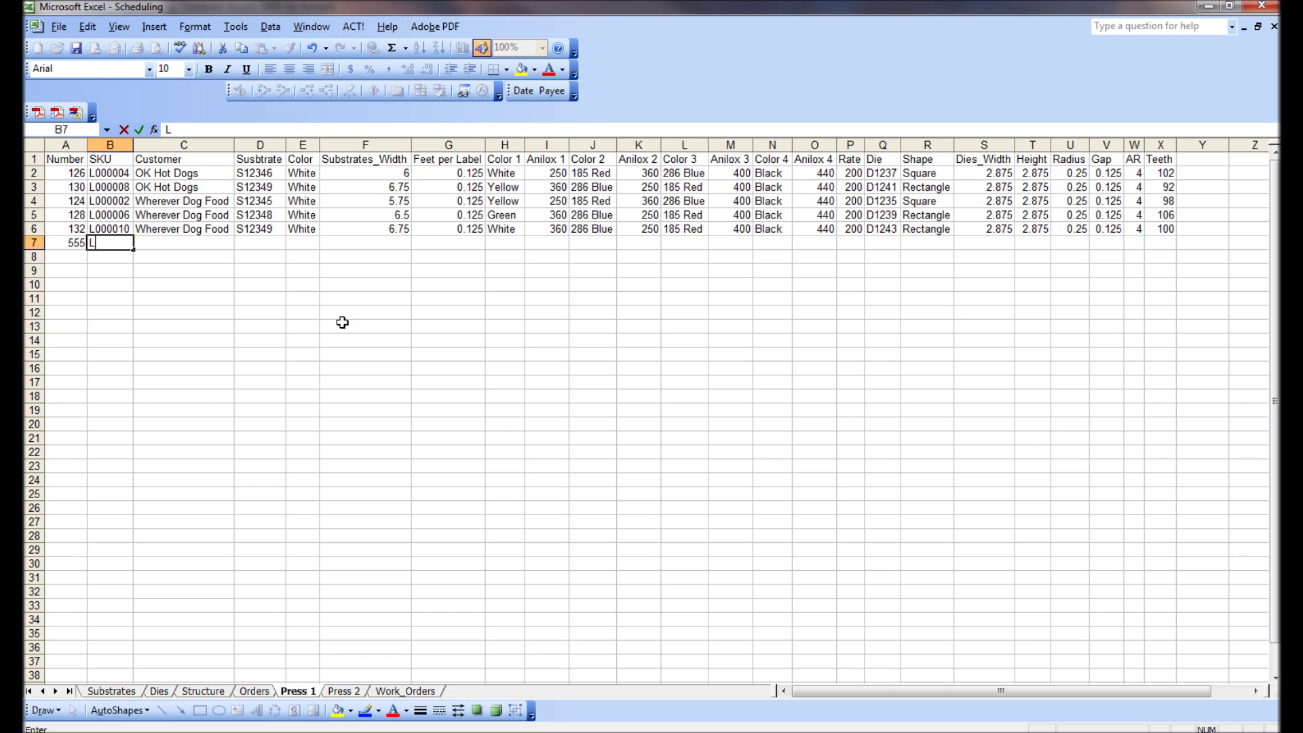
pyautogui.click(546, 479)
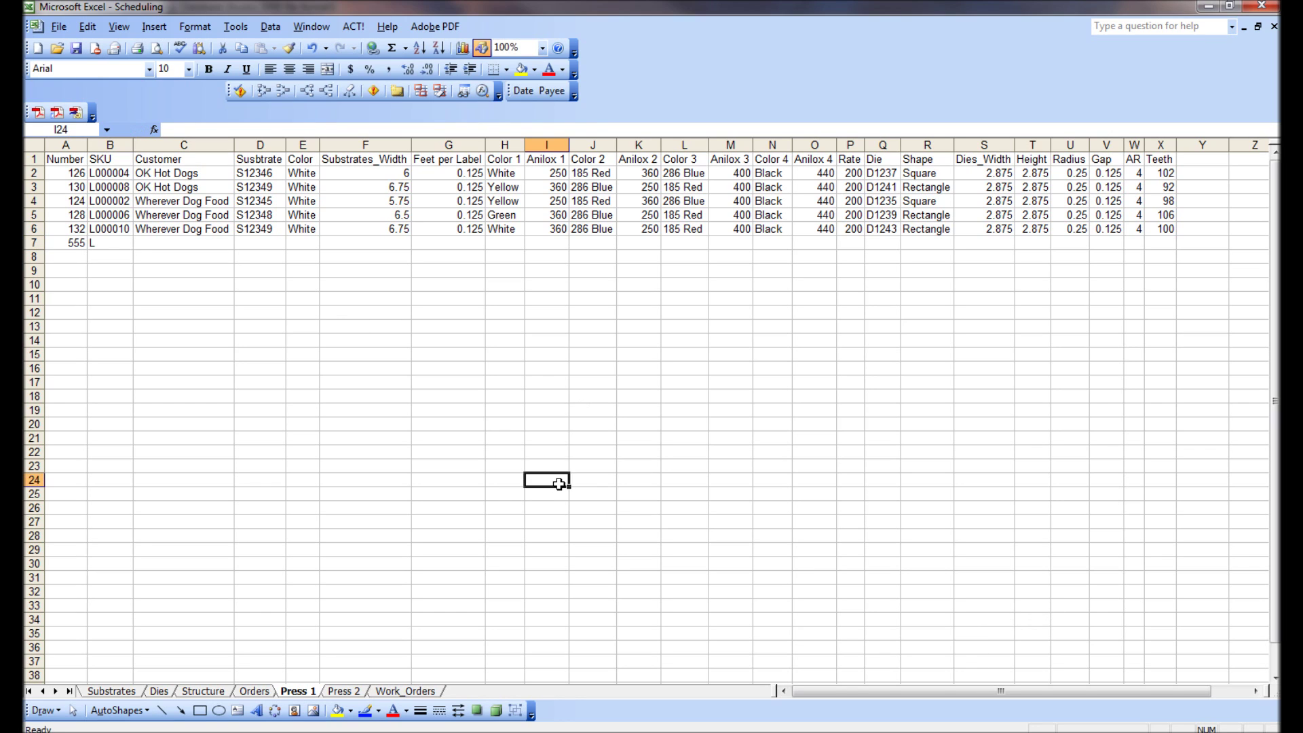
pyautogui.hotkey('ctrl', 'z')
pyautogui.hotkey('ctrl', 'z')
pyautogui.moveTo(573, 508); pyautogui.dragTo(573, 496)
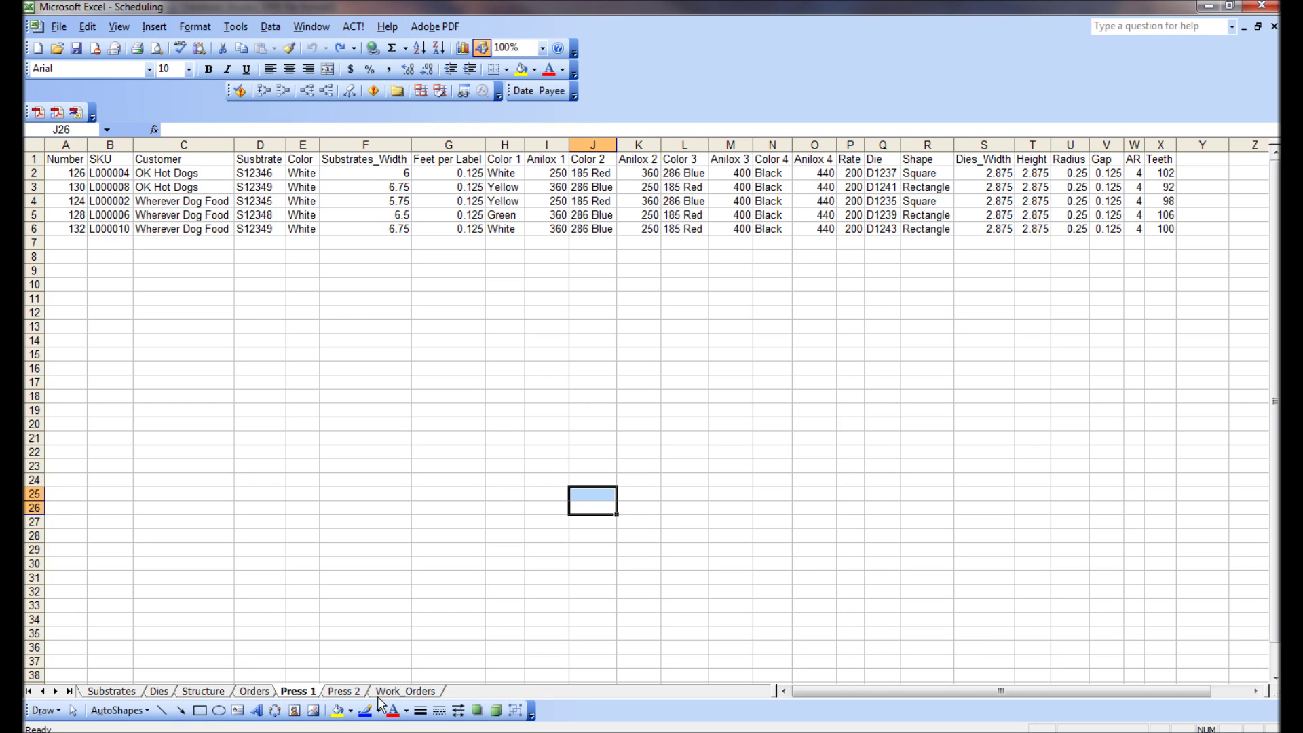
# Add an order in row 13 of the Orders sheet with number 555, SKU L000002, quantity 10000 and due date 7/1/2012.
pyautogui.click(263, 691)
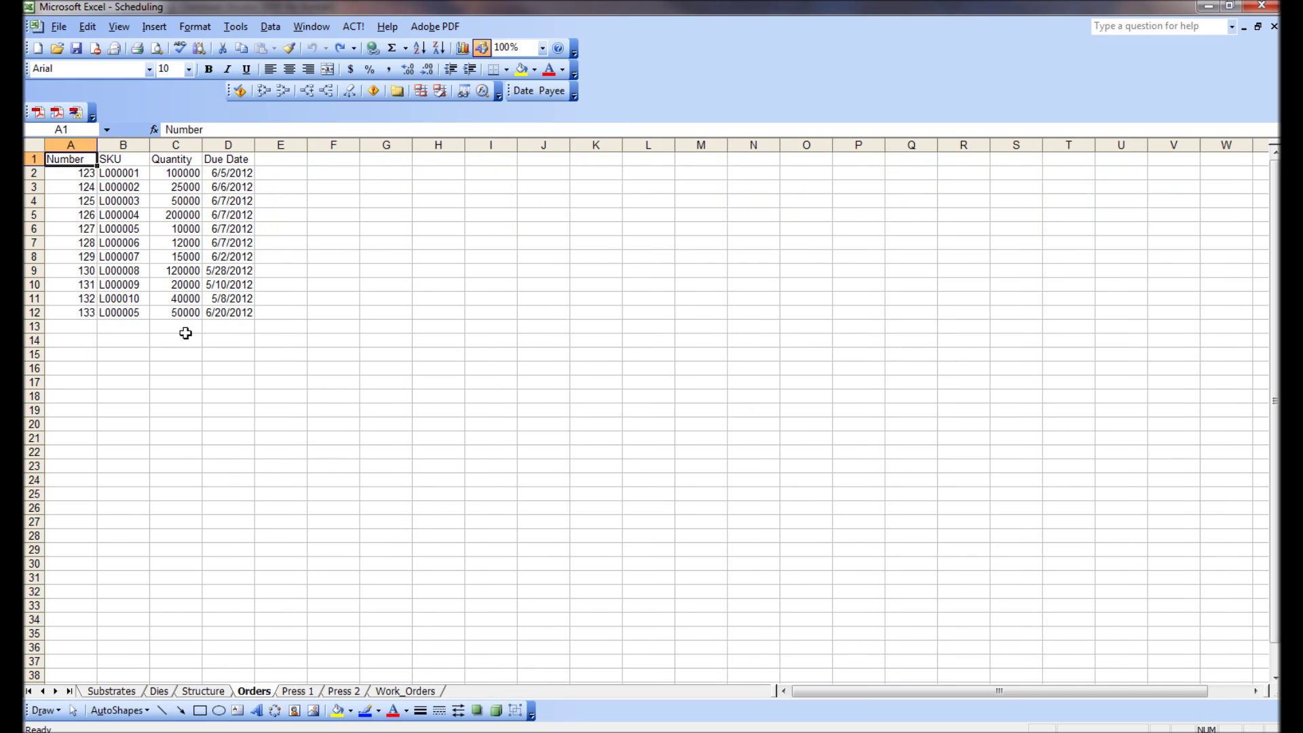
pyautogui.click(70, 313)
pyautogui.click(68, 325)
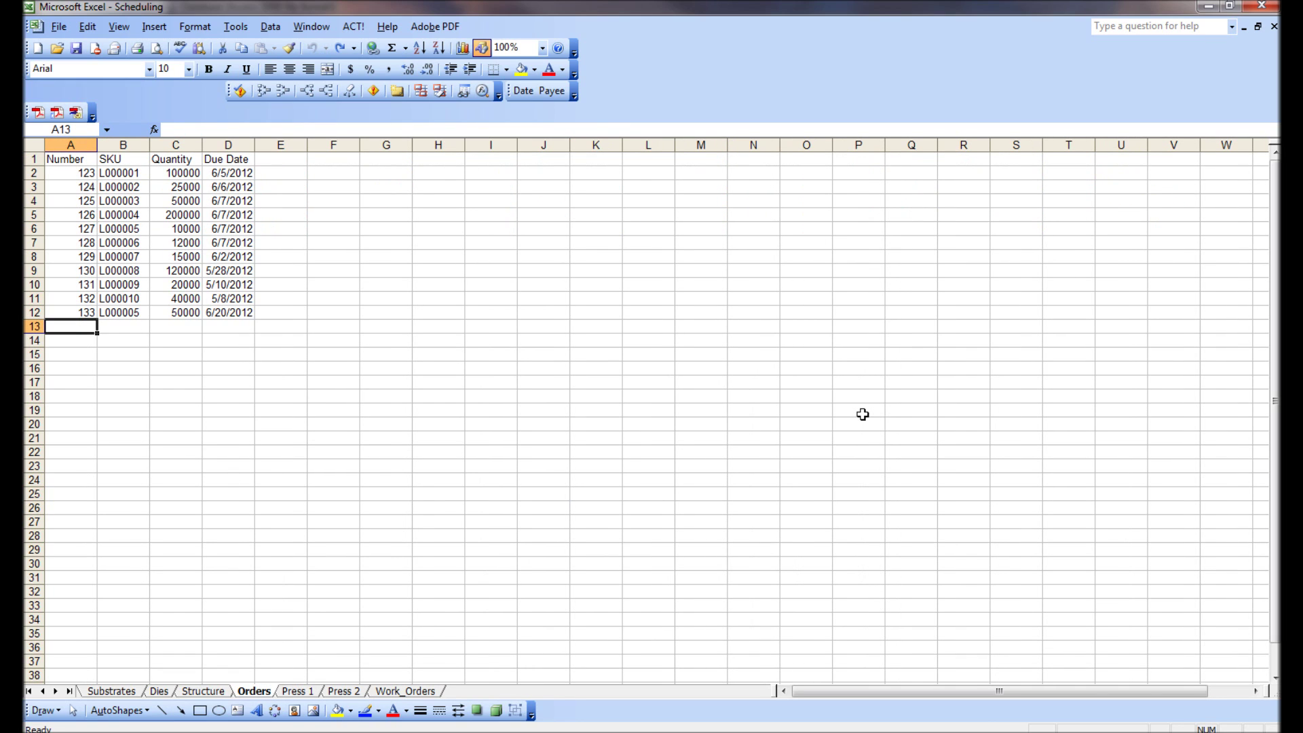
pyautogui.write('555')
pyautogui.press('Tab')
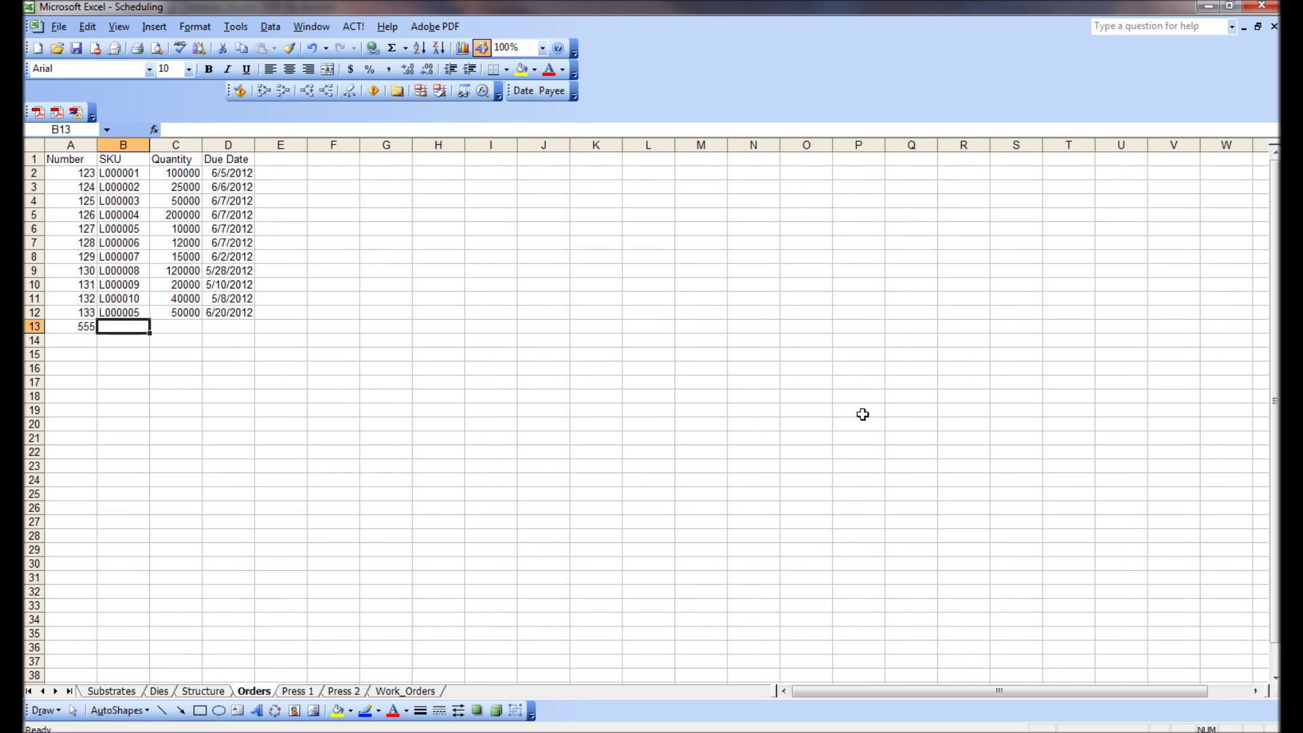
pyautogui.write('L000002')
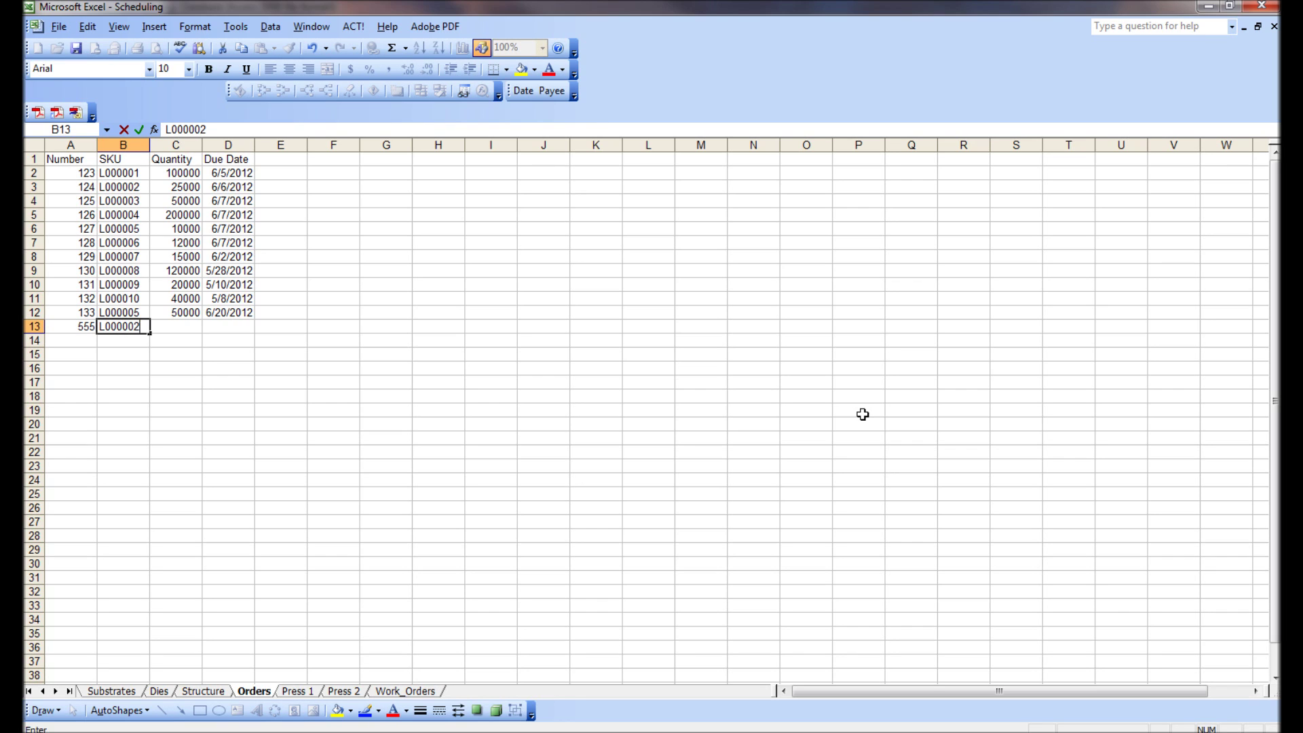
pyautogui.press('Tab')
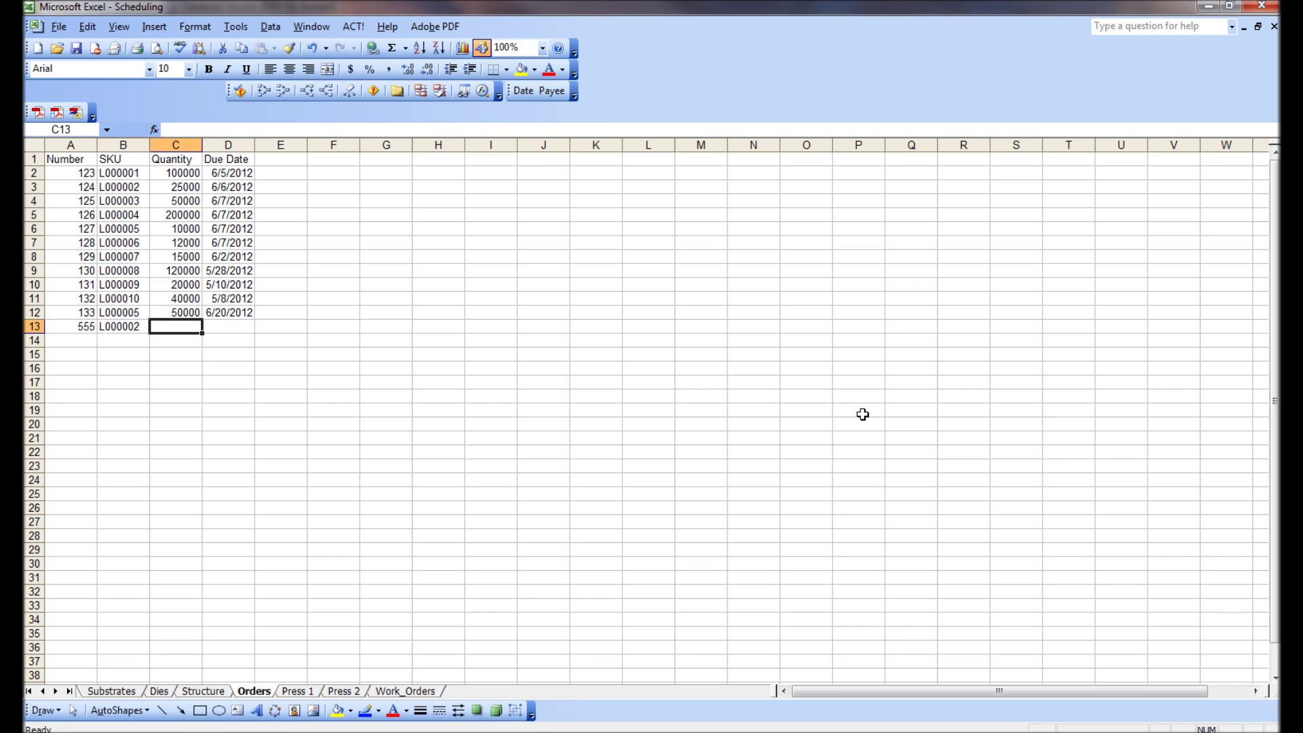
pyautogui.write('10000')
pyautogui.press('Tab')
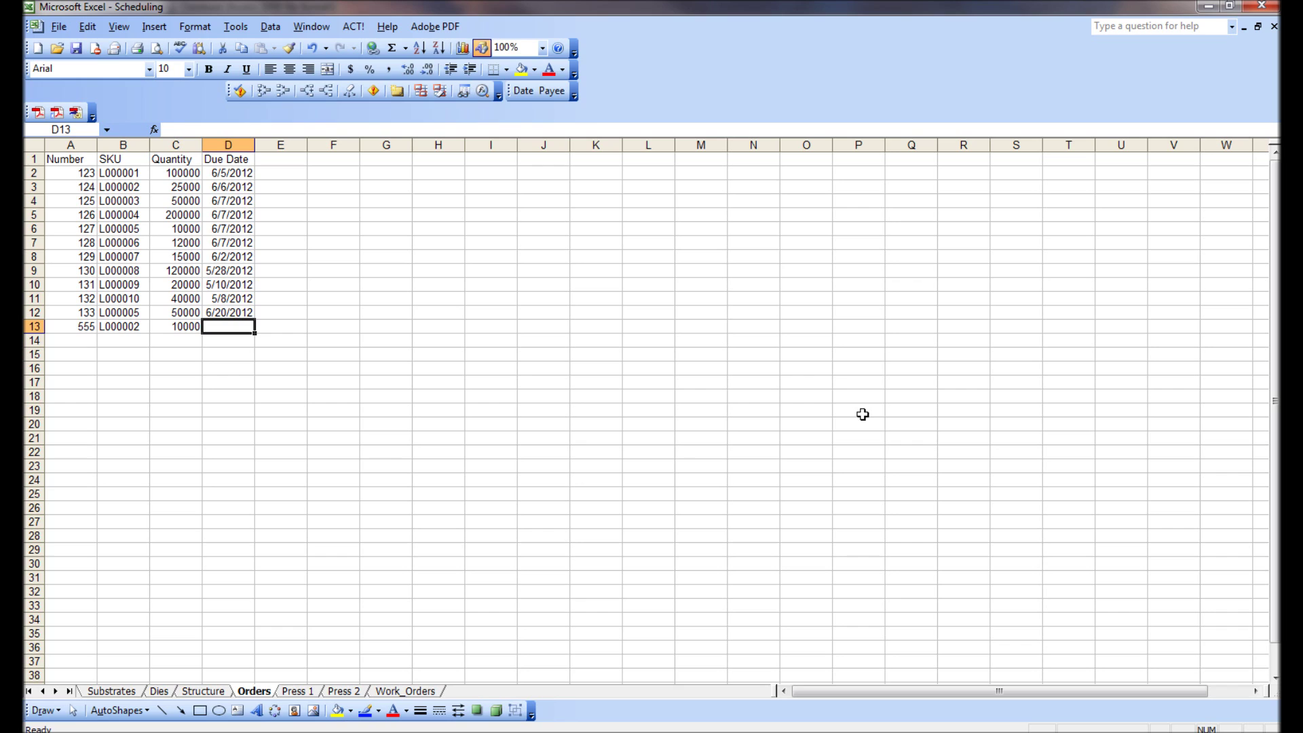
pyautogui.write('7/1')
pyautogui.press('Tab')
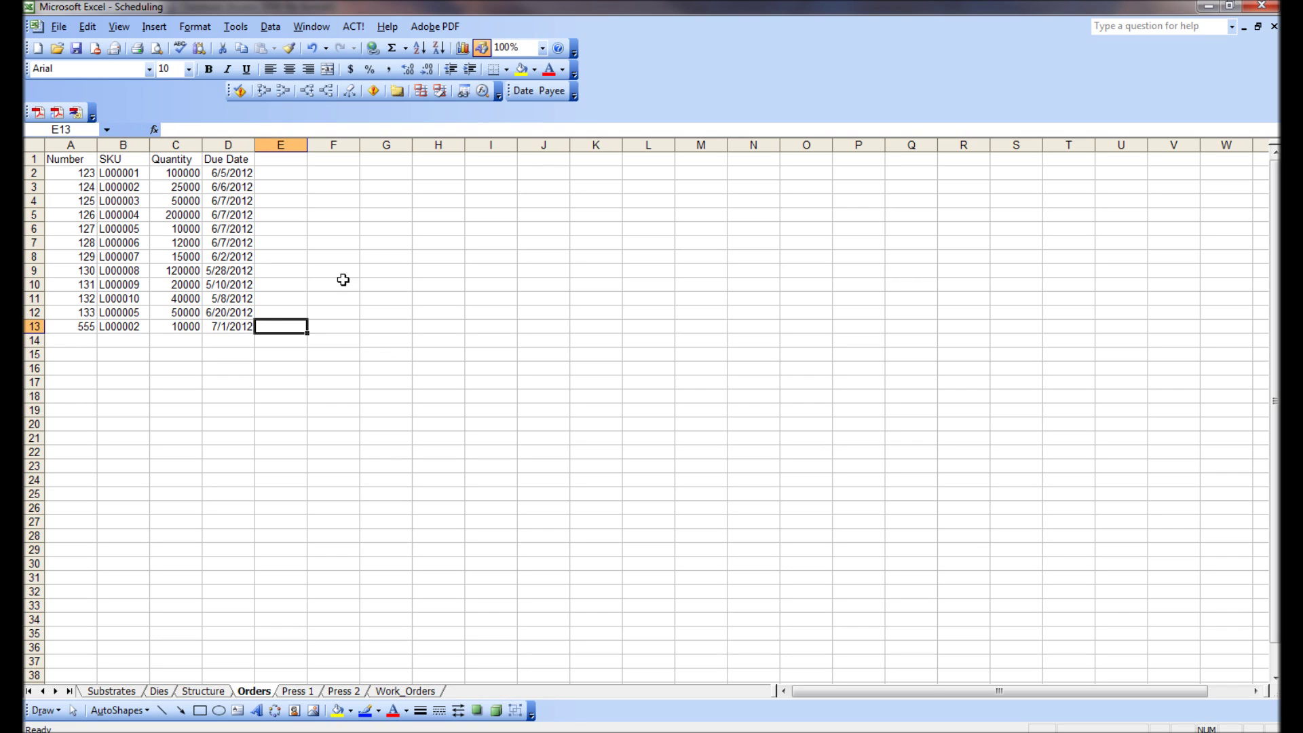
# Save the workbook, check the Work_Orders sheet for pending orders, and close Excel.
pyautogui.click(76, 50)
pyautogui.click(405, 690)
pyautogui.click(303, 228)
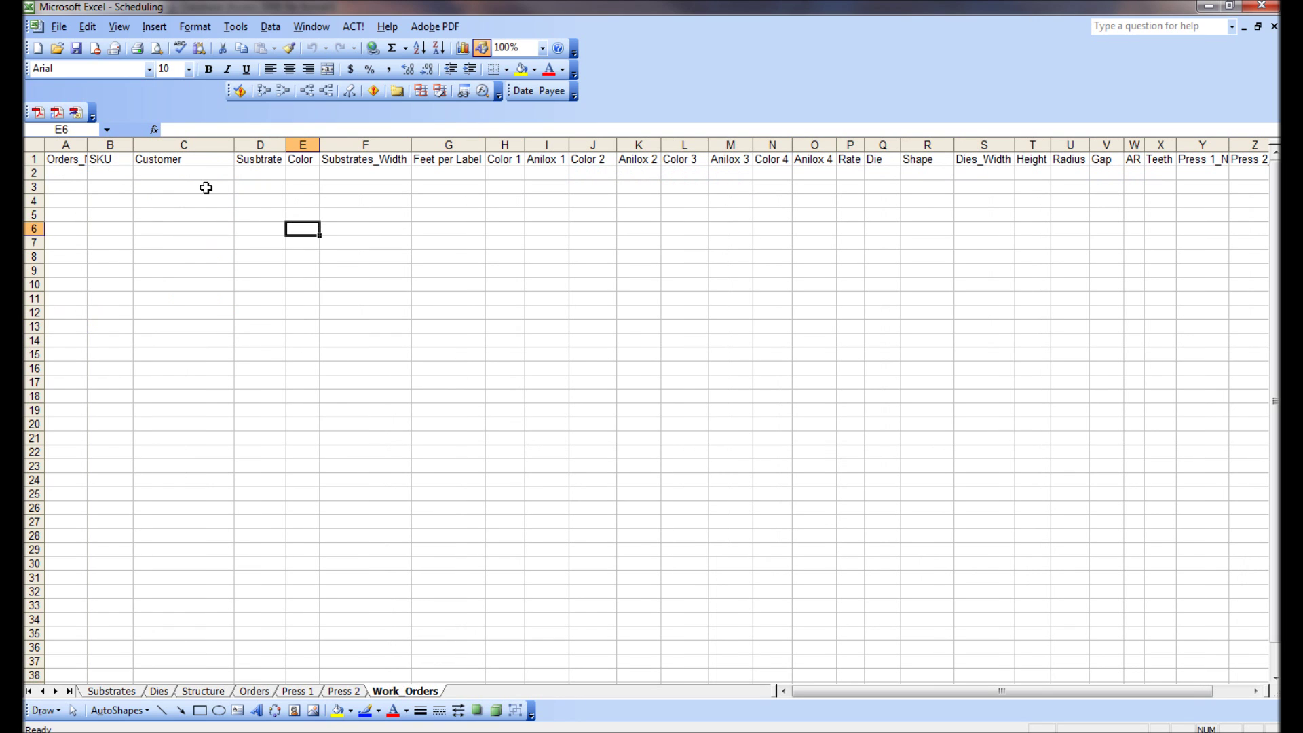
pyautogui.click(1262, 5)
pyautogui.click(434, 606)
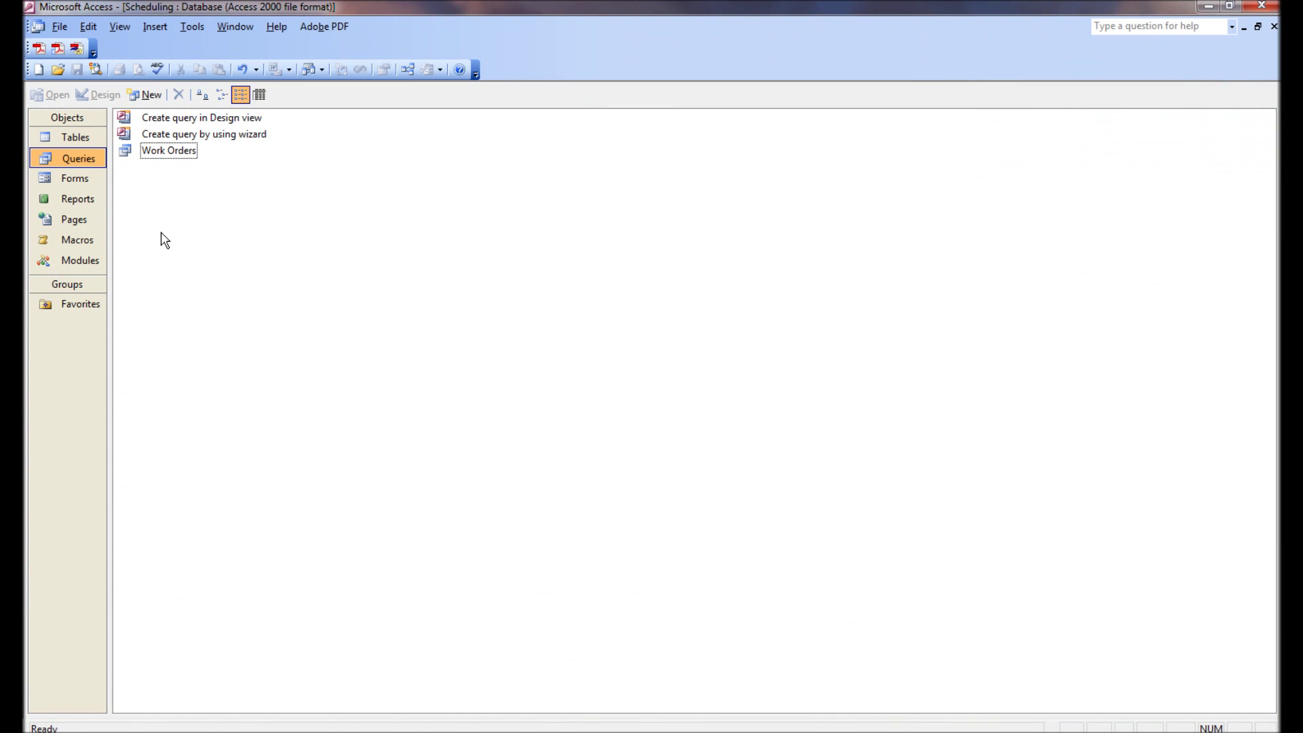
# Run the Export New Orders macro in Access and reopen the Scheduling workbook to check its Work_Orders sheet for the new order.
pyautogui.click(78, 240)
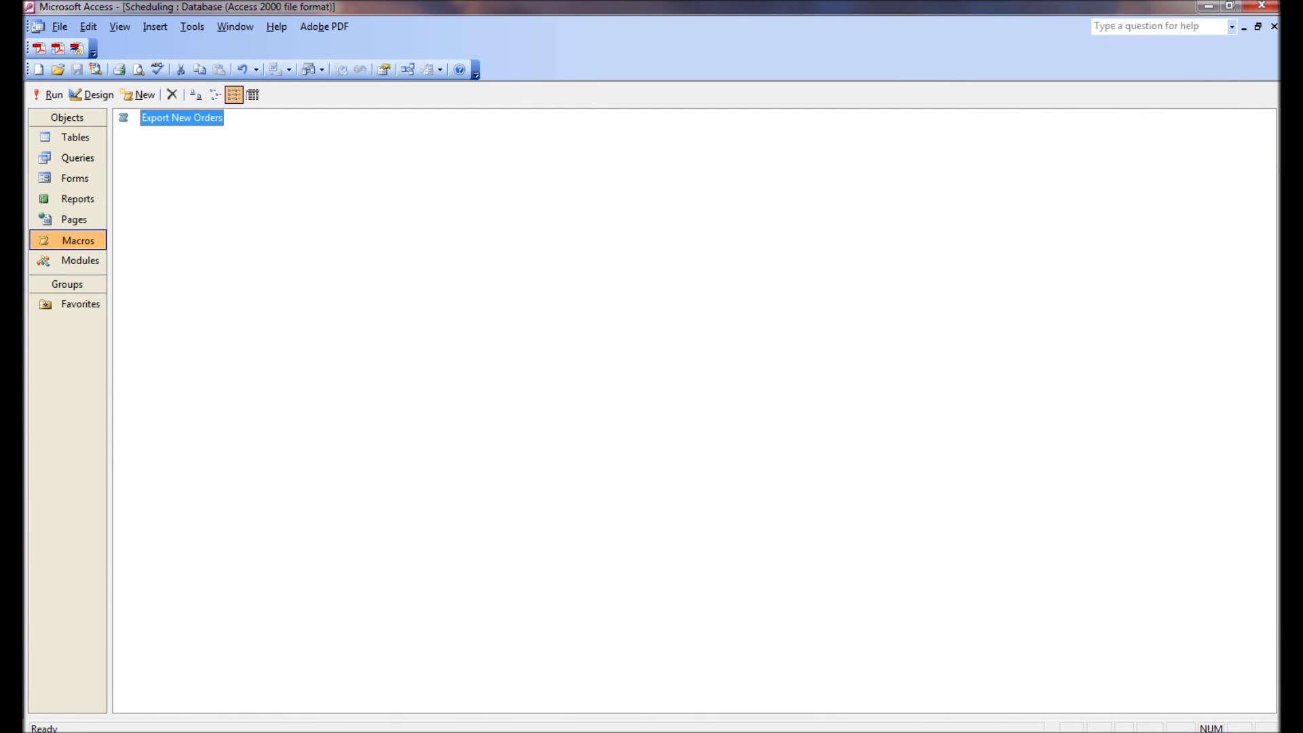
pyautogui.hotkey('alt', 'Tab')
pyautogui.doubleClick(415, 226)
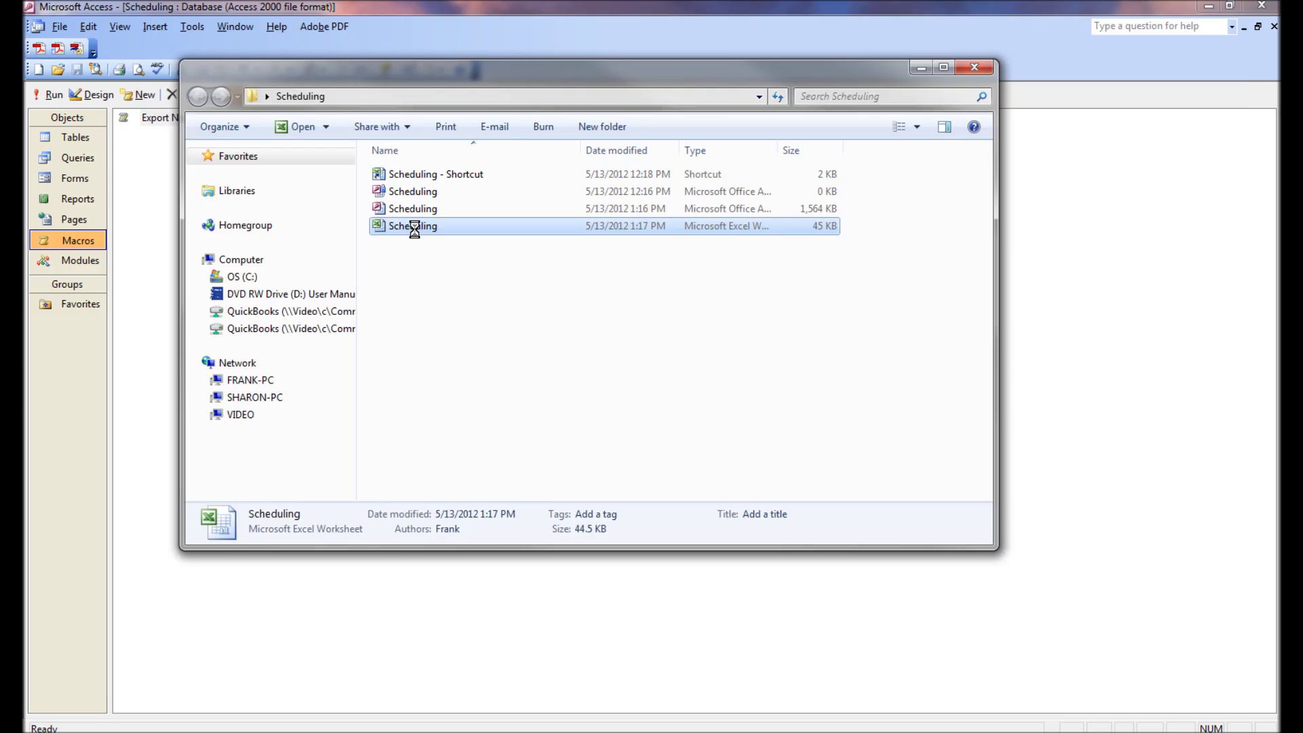
pyautogui.click(399, 691)
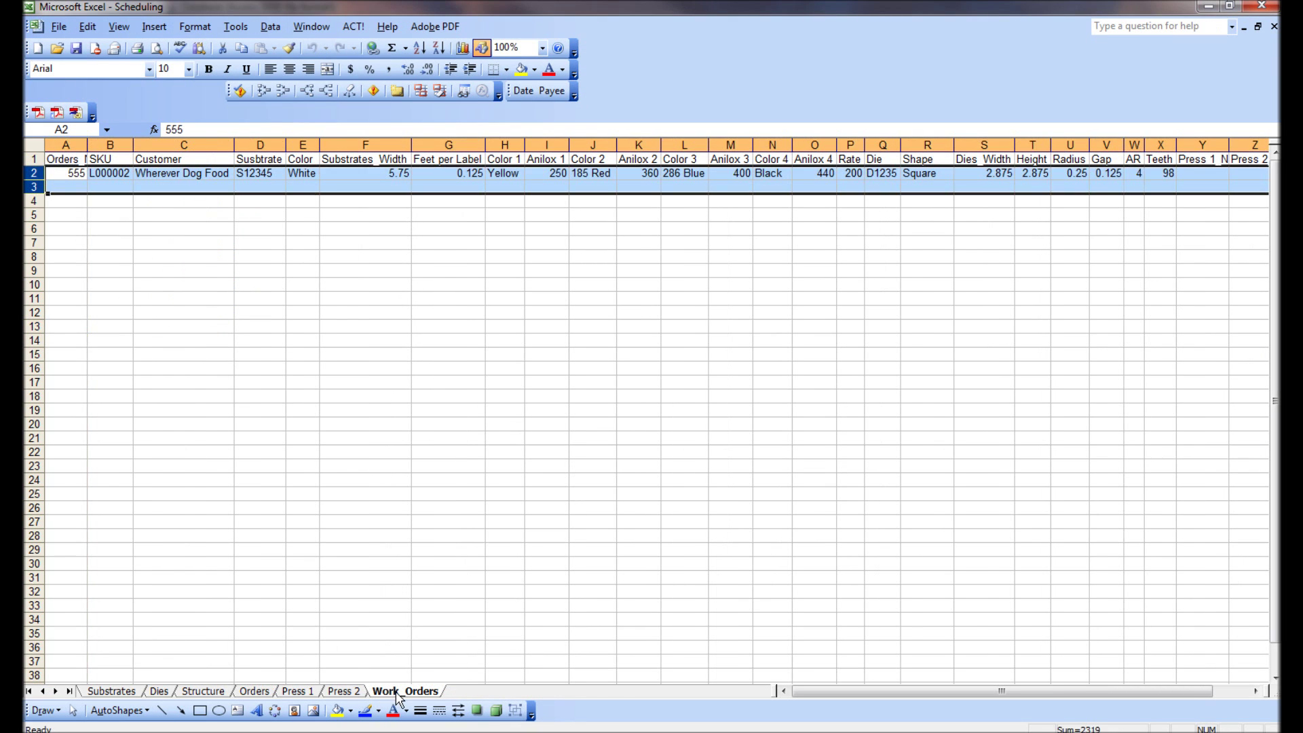
pyautogui.click(296, 227)
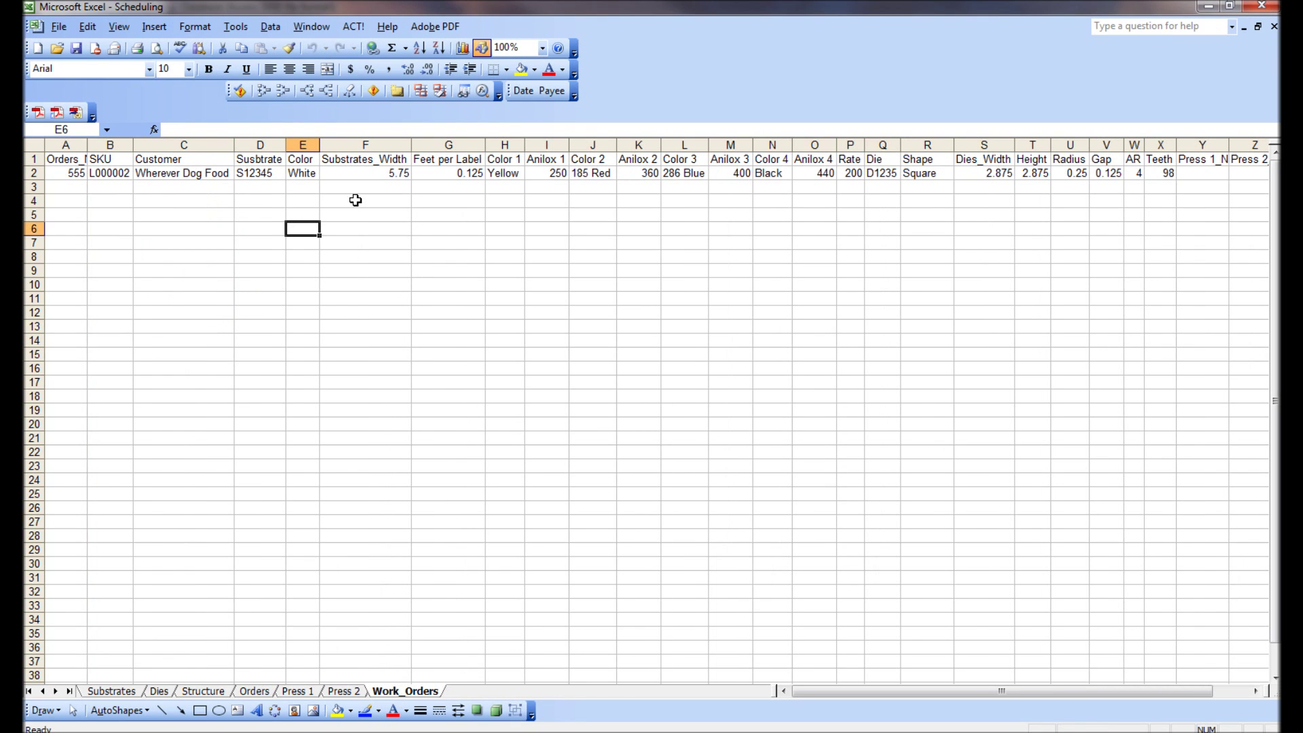
# Copy the order 555 row from the Work_Orders sheet into row 7 of the Press 1 sheet and save the workbook.
pyautogui.click(78, 173)
pyautogui.rightClick(34, 173)
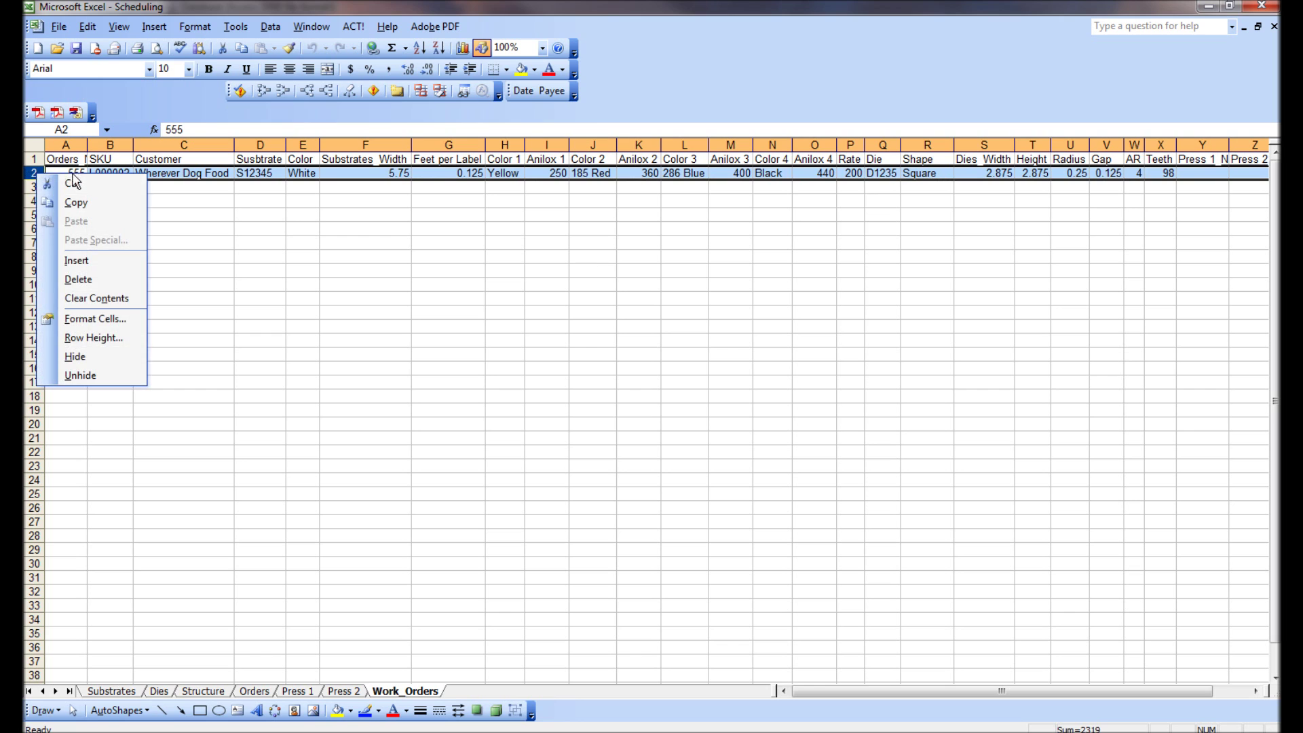
pyautogui.click(107, 202)
pyautogui.click(298, 691)
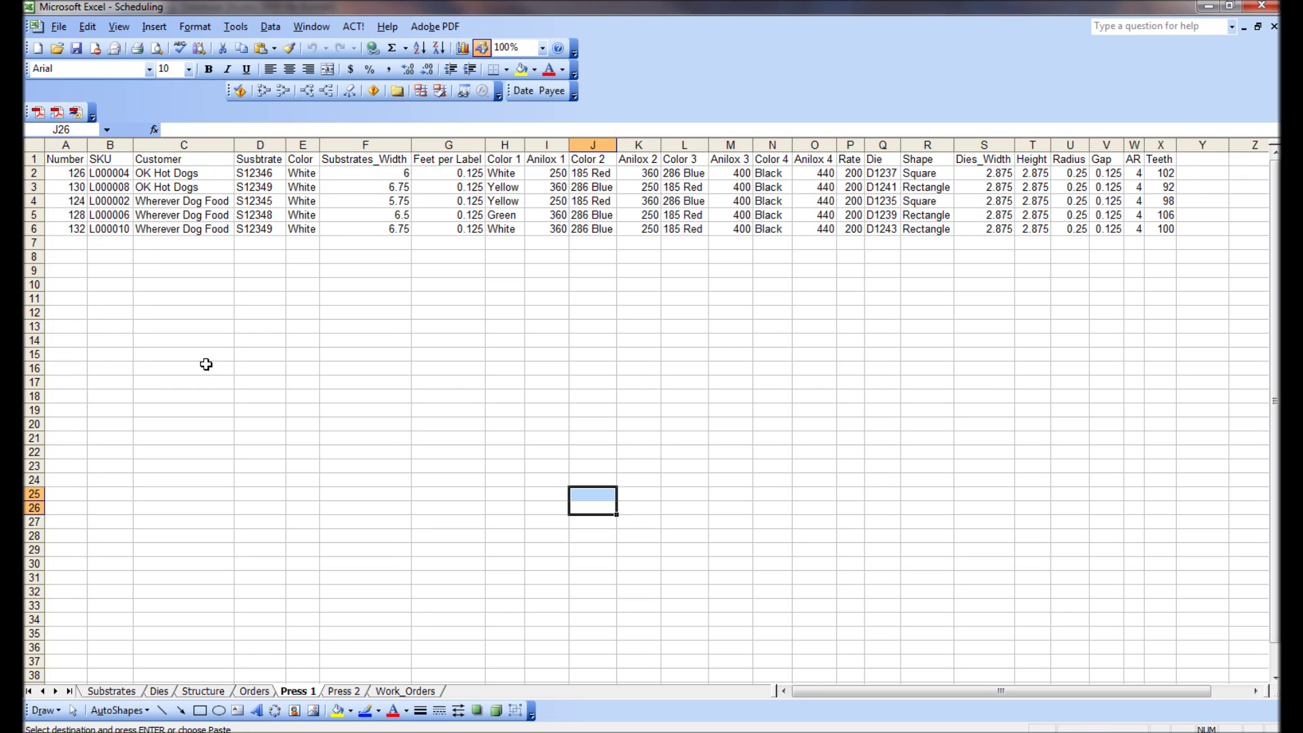
pyautogui.click(36, 243)
pyautogui.rightClick(35, 243)
pyautogui.click(122, 332)
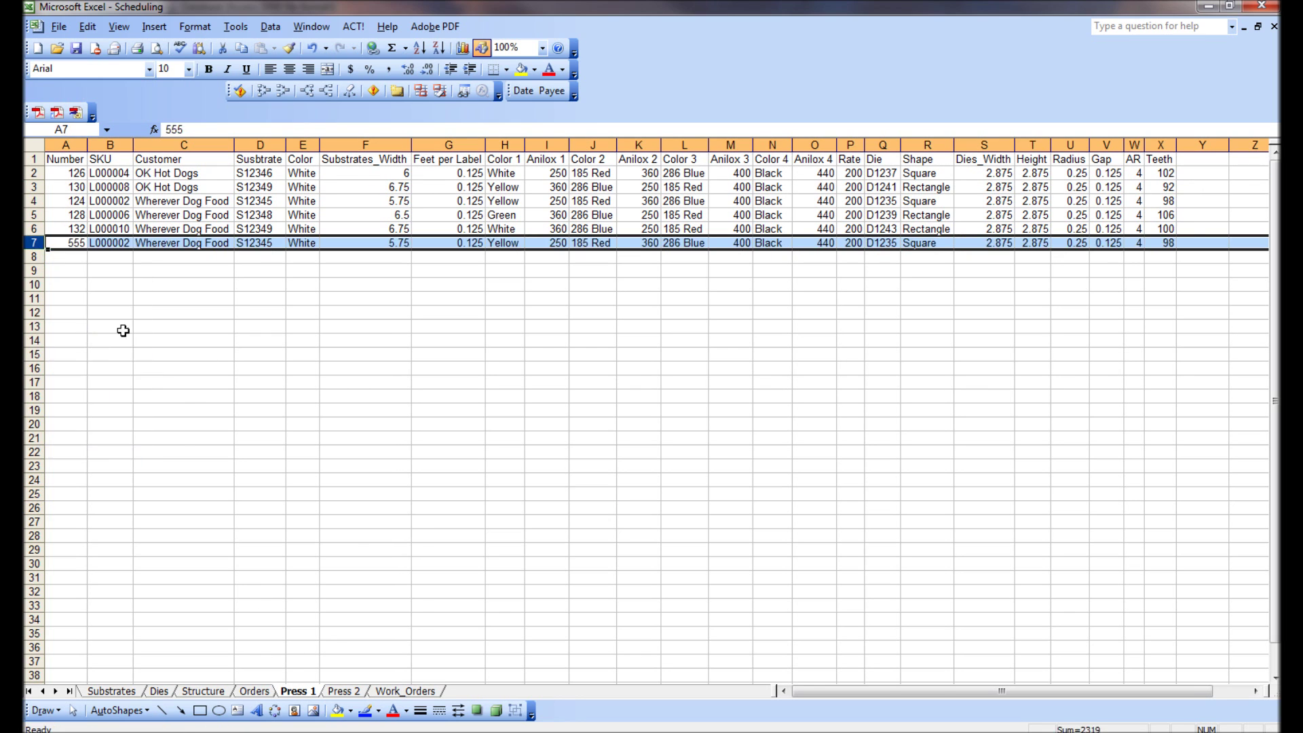
pyautogui.click(139, 338)
pyautogui.click(110, 243)
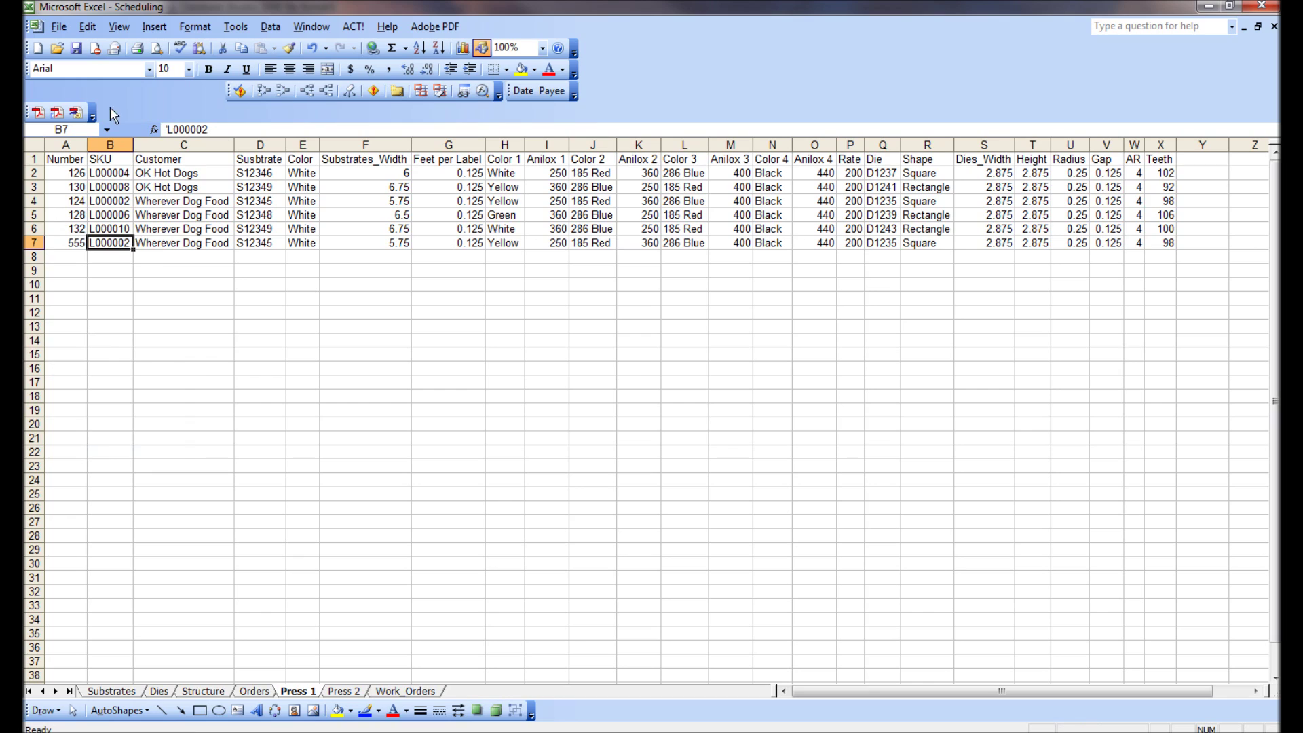
pyautogui.click(314, 368)
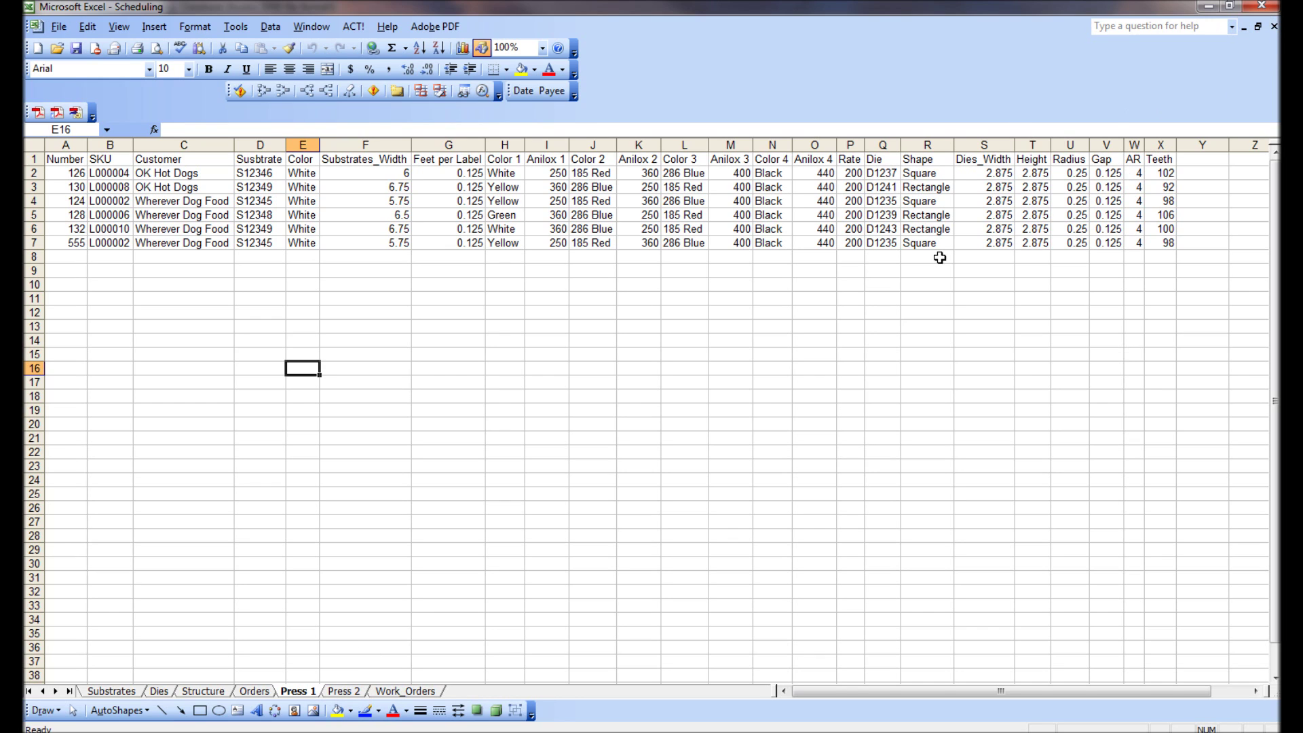
# Close Excel, rerun the Export New Orders macro in Access, and reopen the Scheduling workbook.
pyautogui.click(1264, 7)
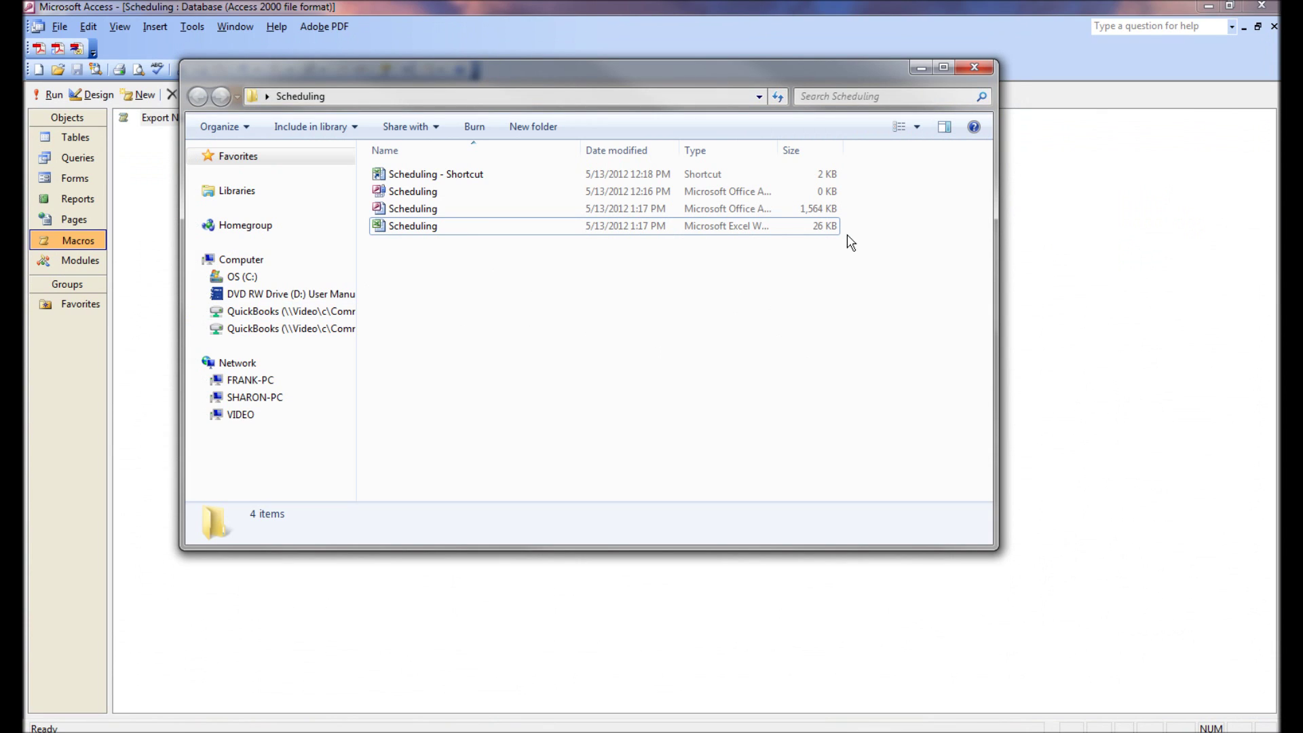
pyautogui.click(1089, 194)
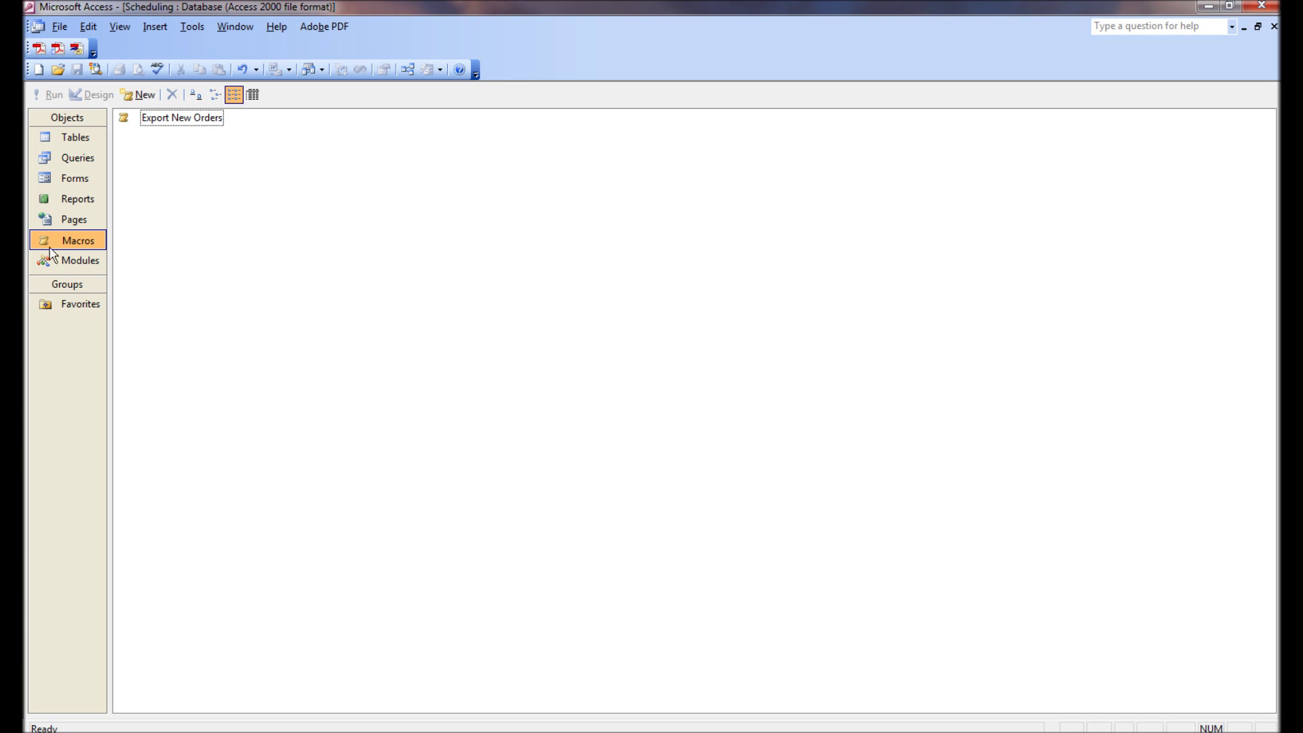
pyautogui.hotkey('alt', 'Tab')
pyautogui.doubleClick(412, 231)
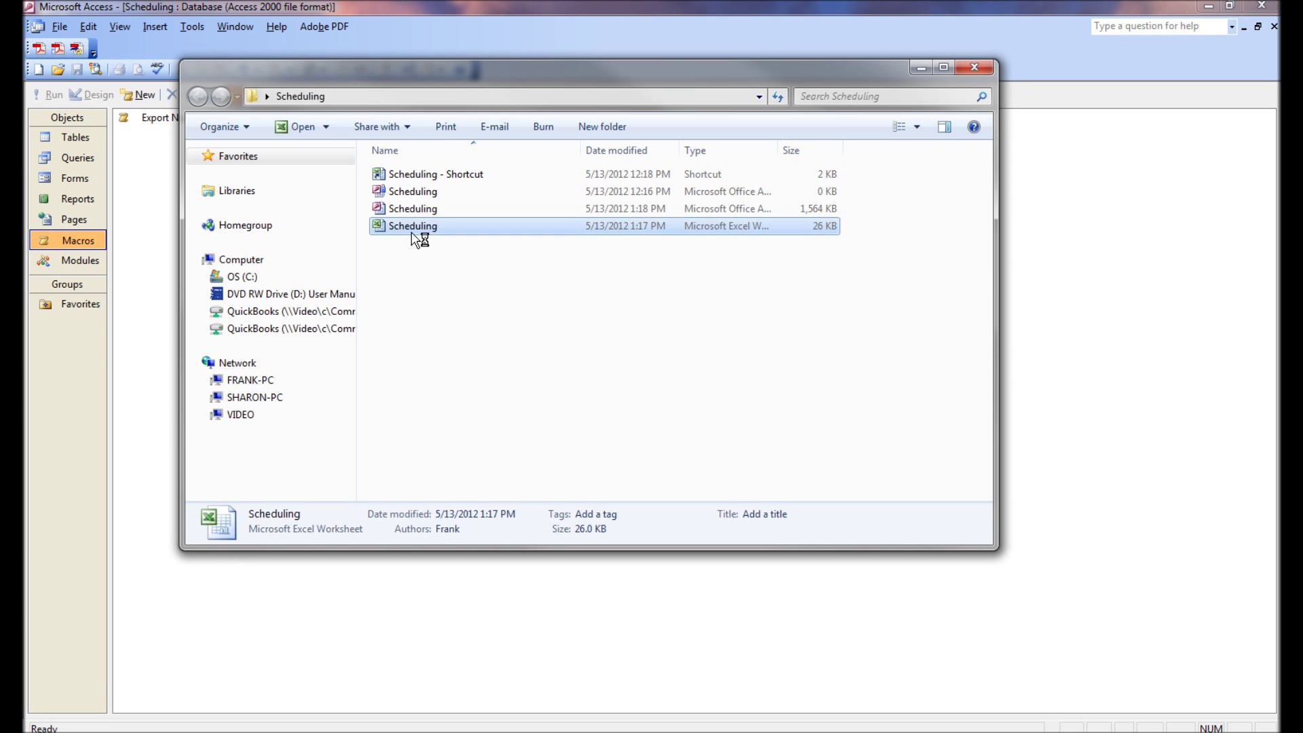
# Look through the Substrates, Dies, Structure and Press 1 sheets and check Work_Orders for unscheduled orders.
pyautogui.click(117, 691)
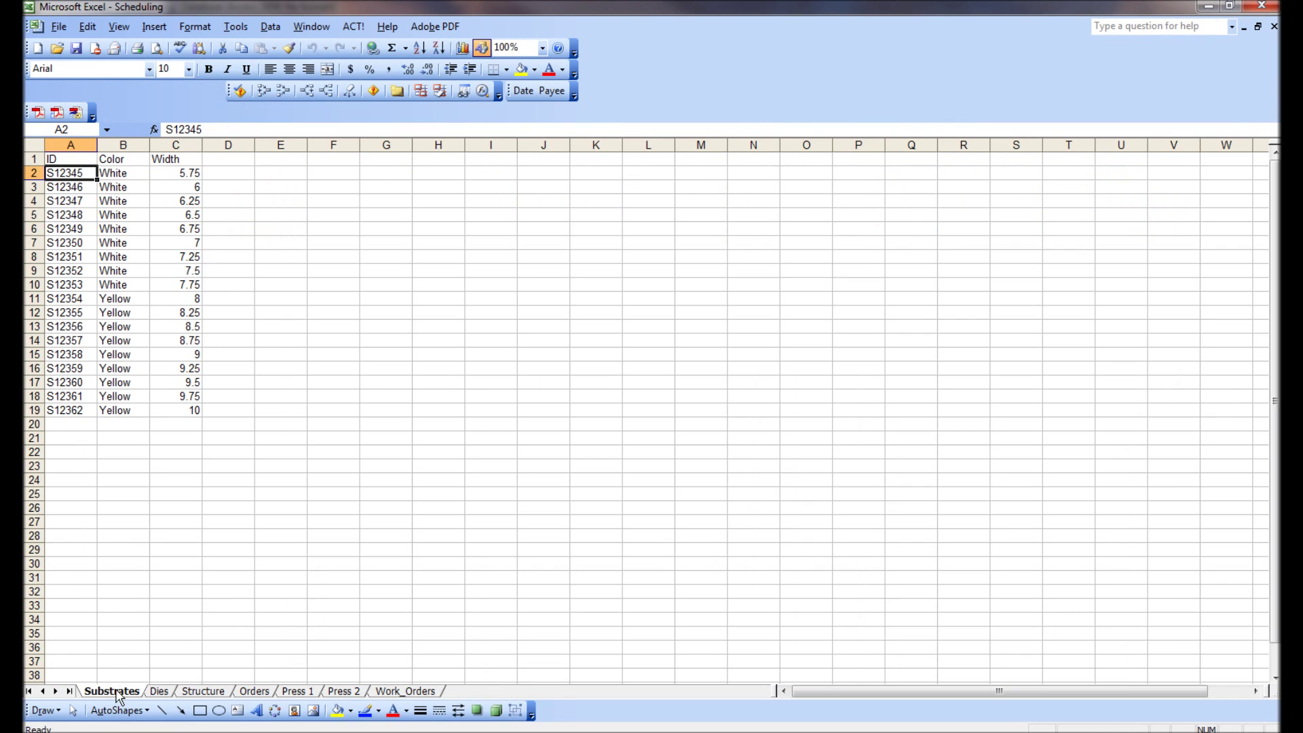
pyautogui.click(169, 692)
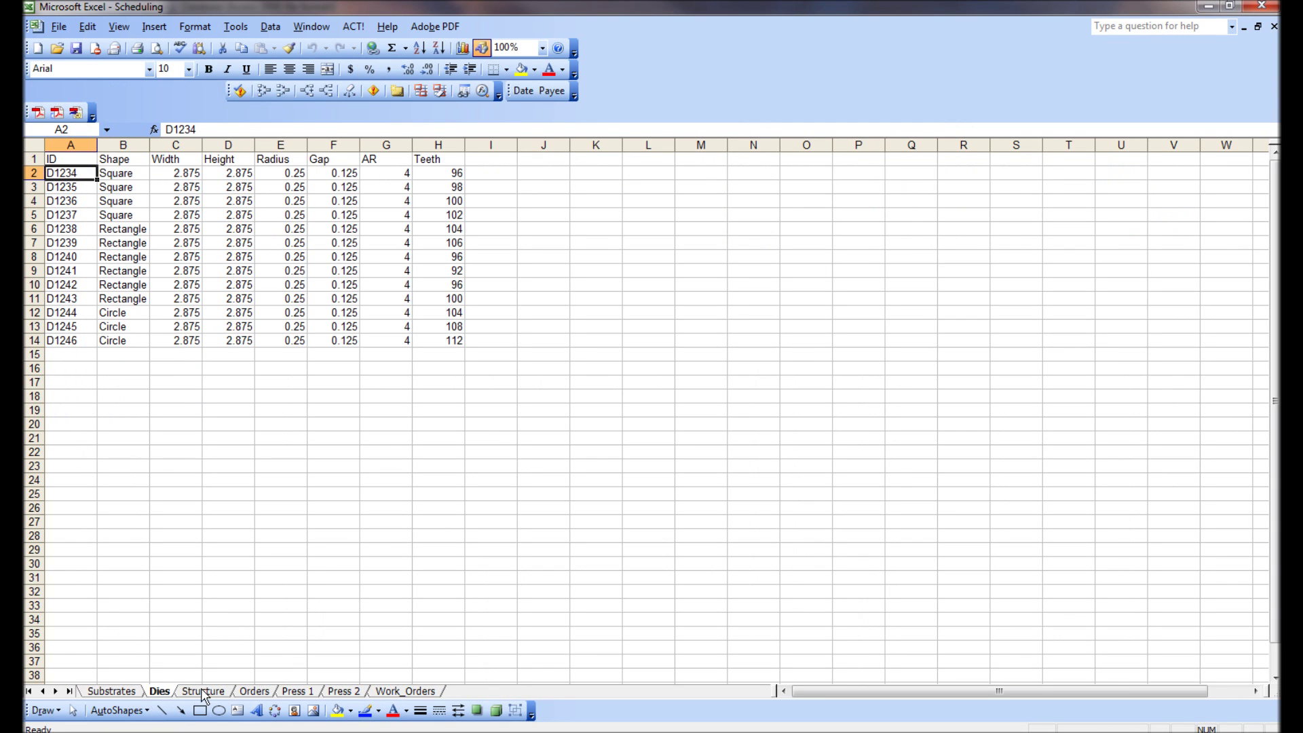
pyautogui.click(218, 692)
pyautogui.click(298, 692)
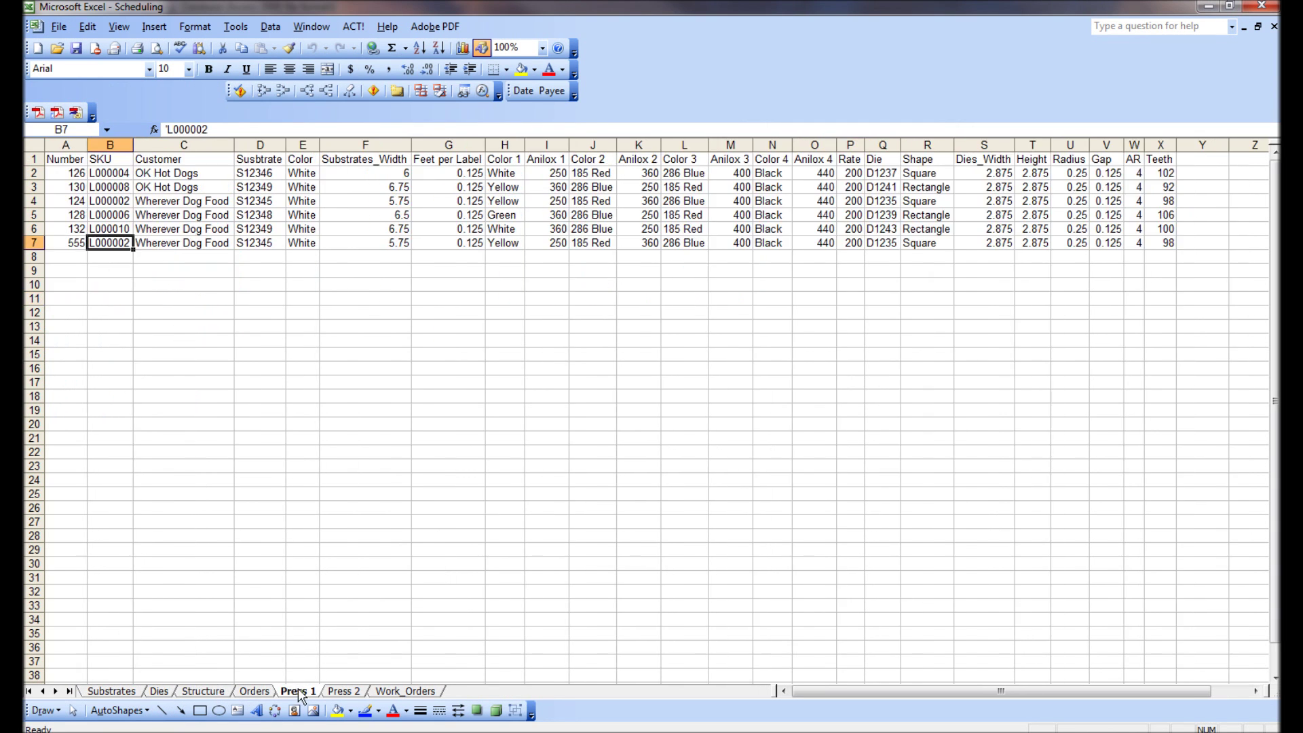
pyautogui.click(401, 690)
pyautogui.moveTo(313, 284); pyautogui.dragTo(312, 279)
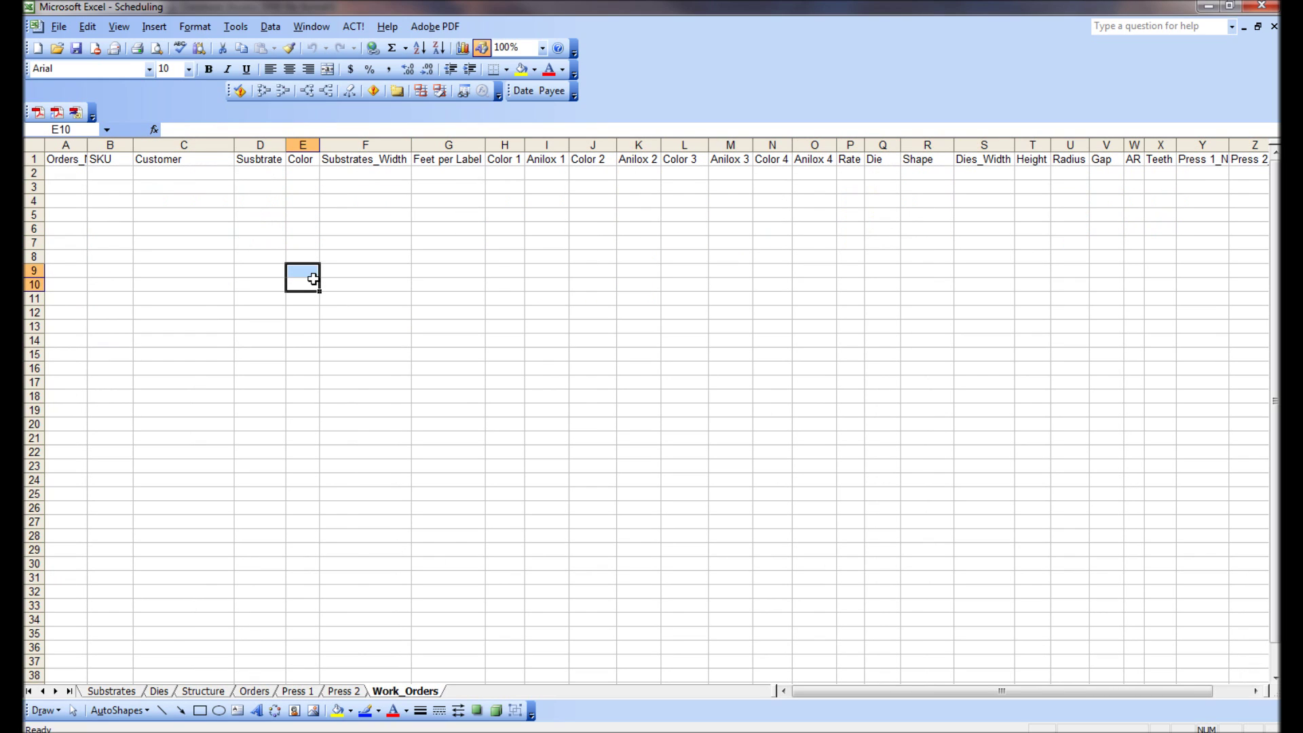